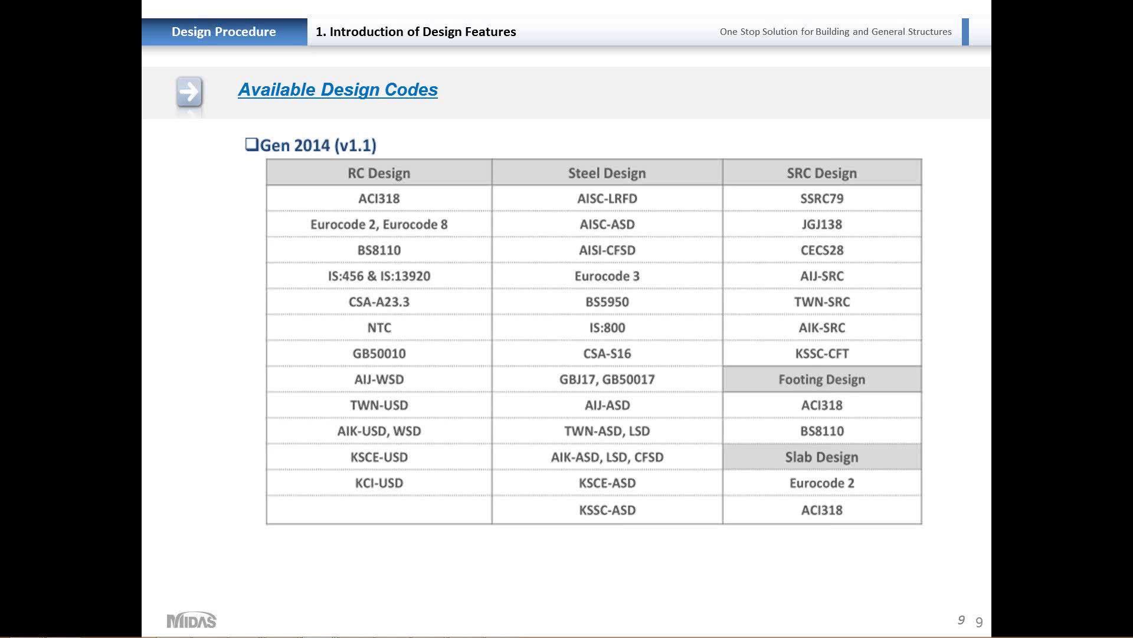
pyautogui.press('Right')
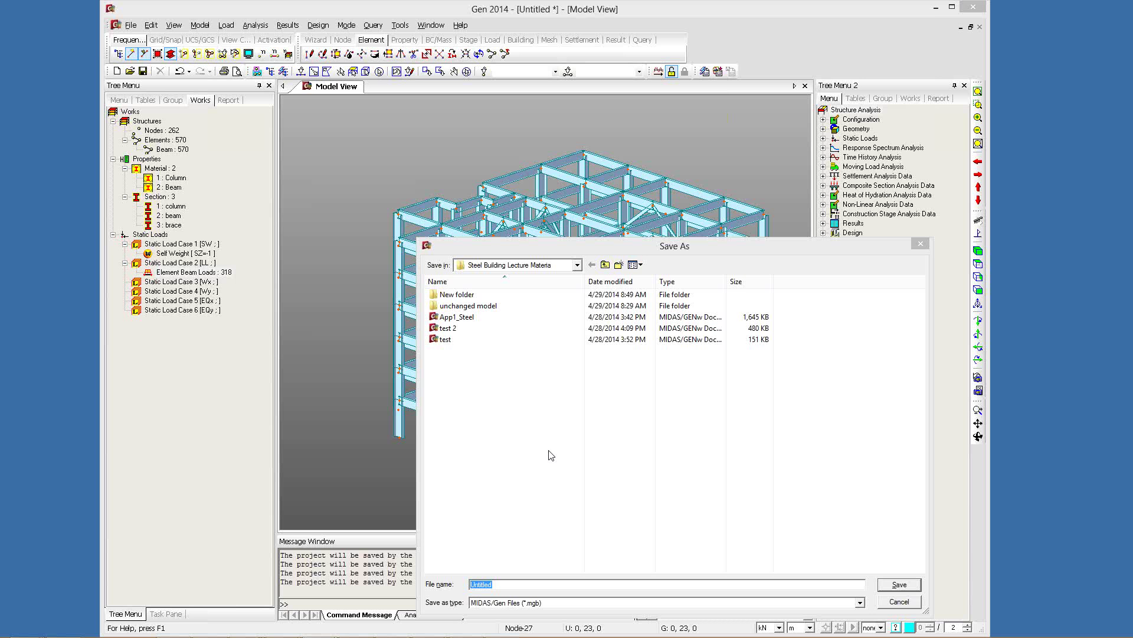
pyautogui.click(550, 455)
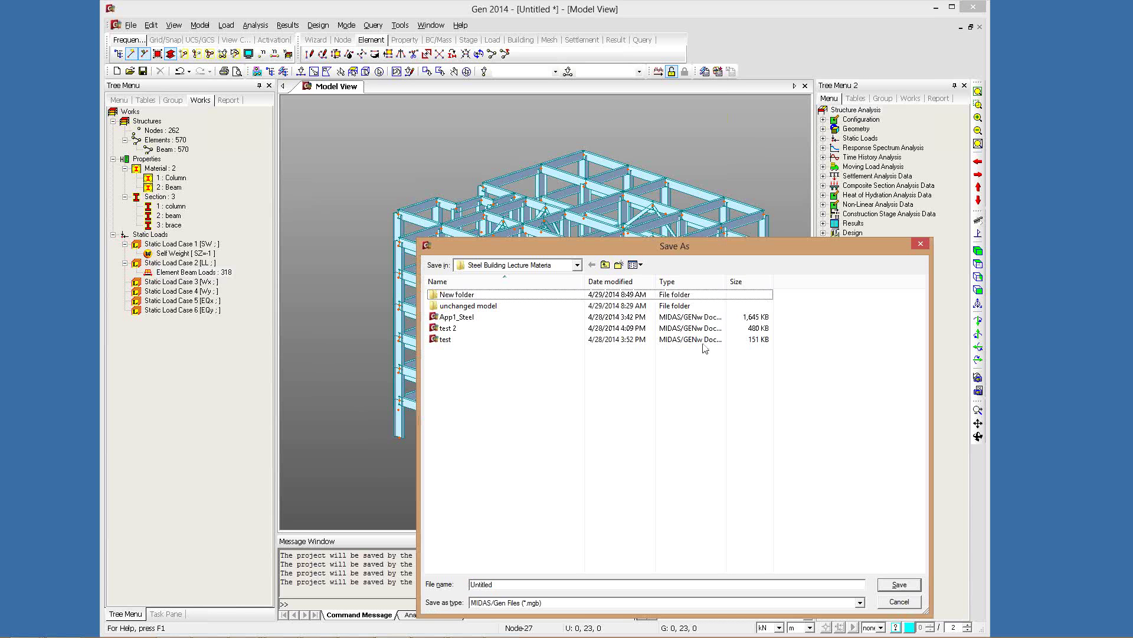
pyautogui.press('Escape')
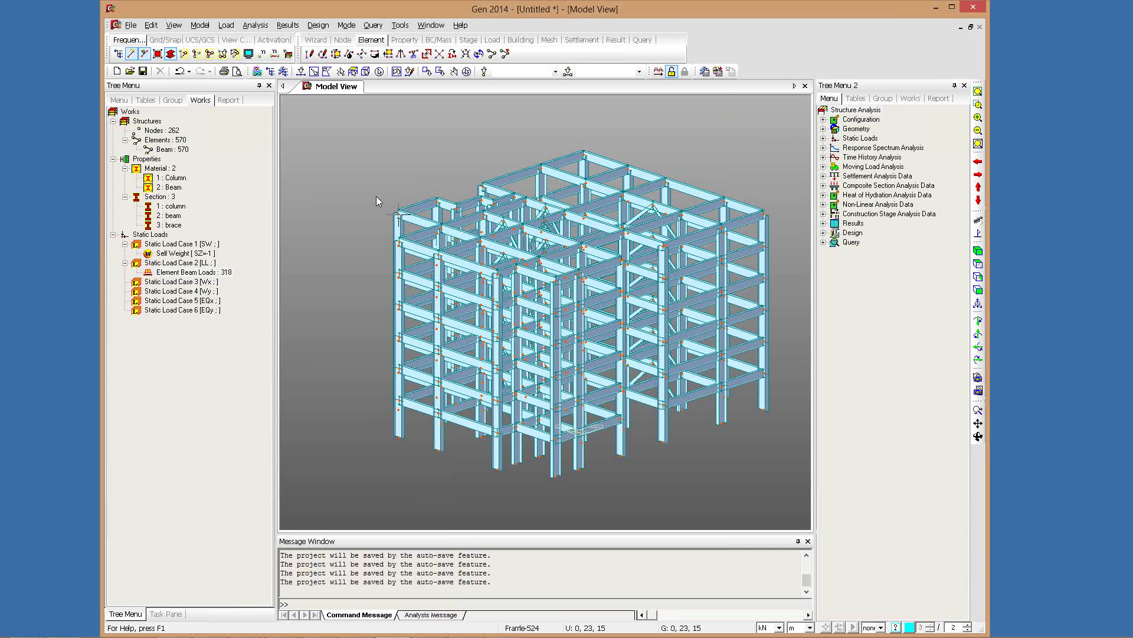
pyautogui.moveTo(377, 197)
pyautogui.moveTo(437, 371); pyautogui.dragTo(539, 364)
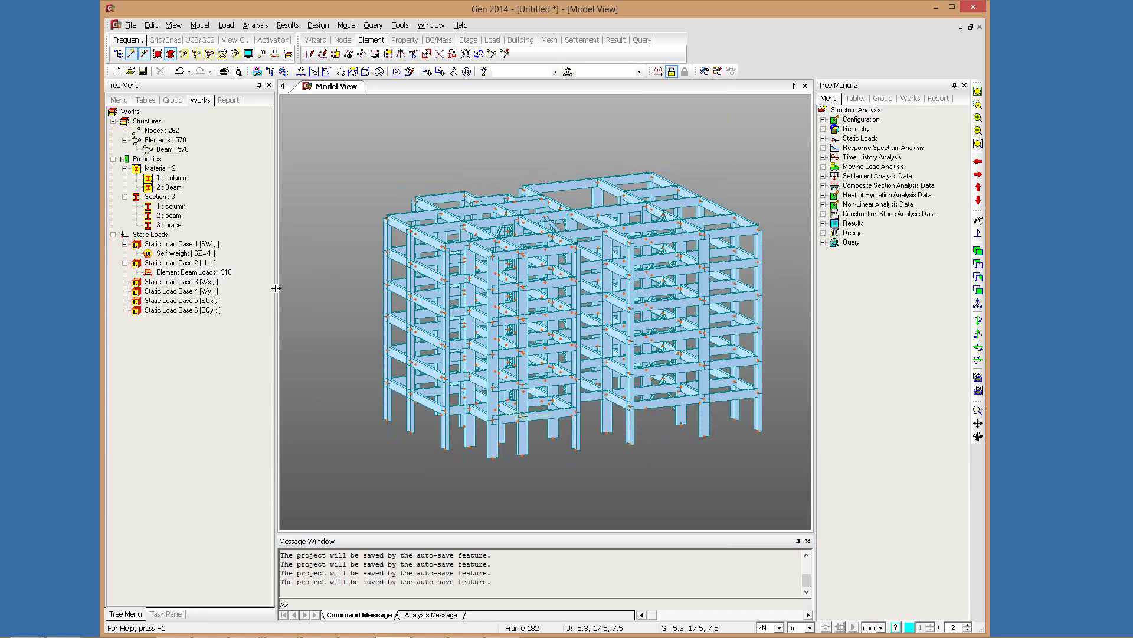
pyautogui.moveTo(260, 288); pyautogui.dragTo(245, 288)
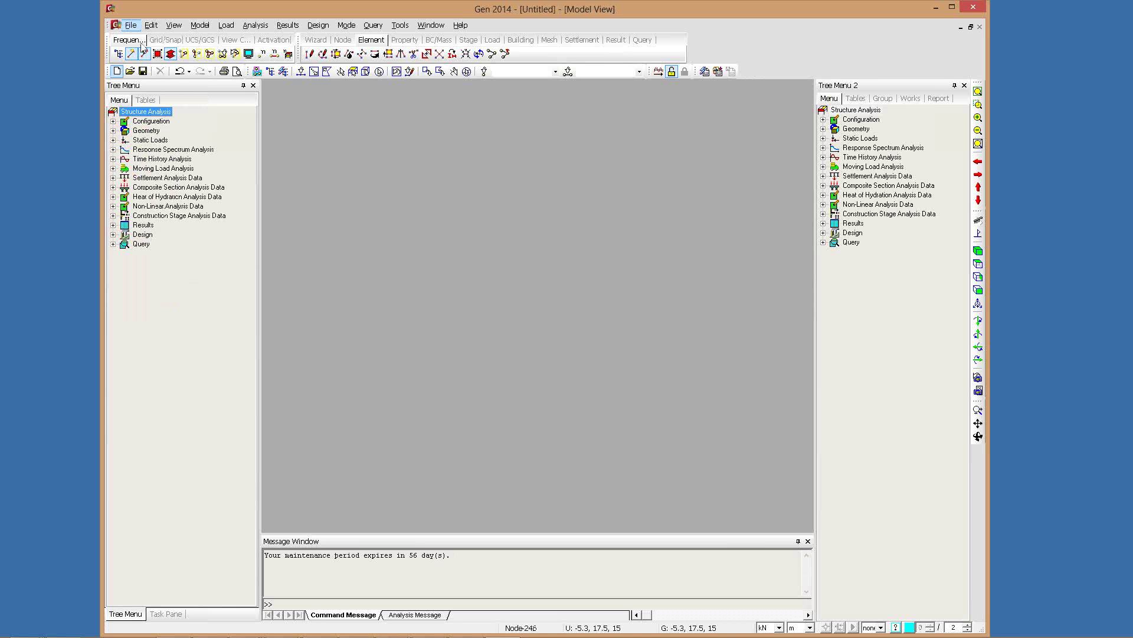
# Import the CENTER_ layer of plan.dxf as nodes and elements from the AutoCAD DXF file
pyautogui.click(131, 25)
pyautogui.click(295, 160)
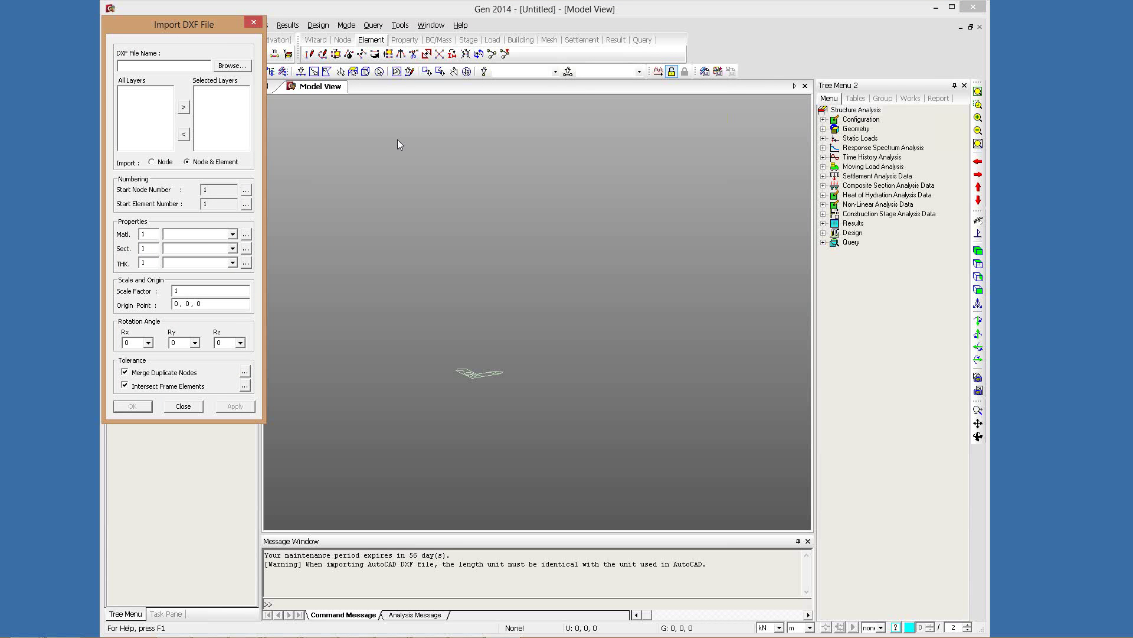
pyautogui.click(232, 65)
pyautogui.doubleClick(85, 210)
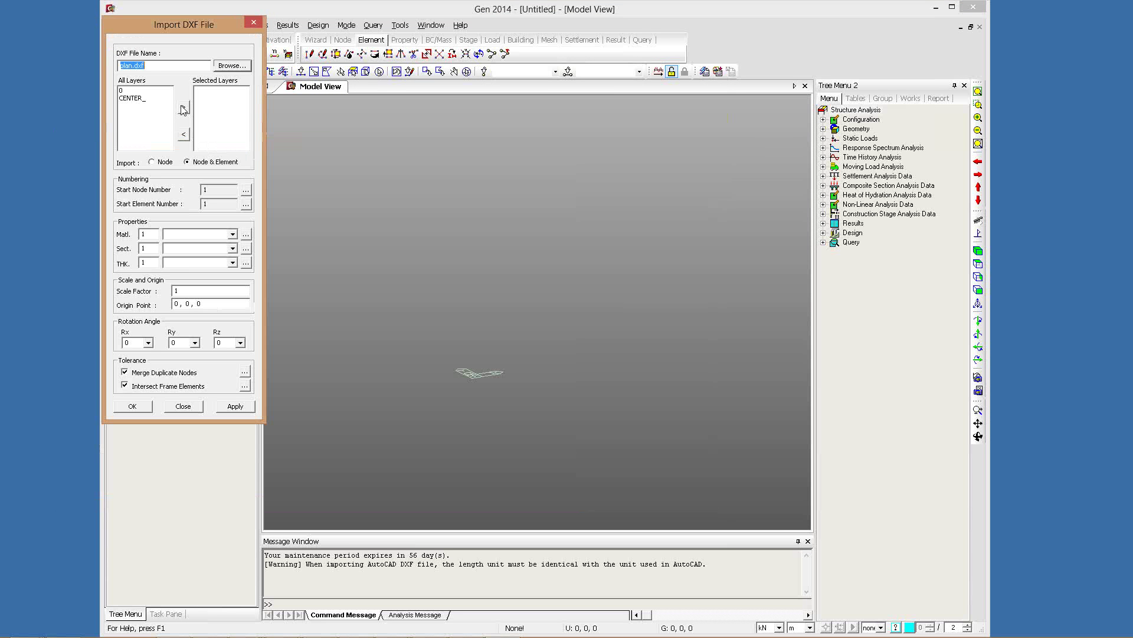
pyautogui.click(183, 108)
pyautogui.click(208, 90)
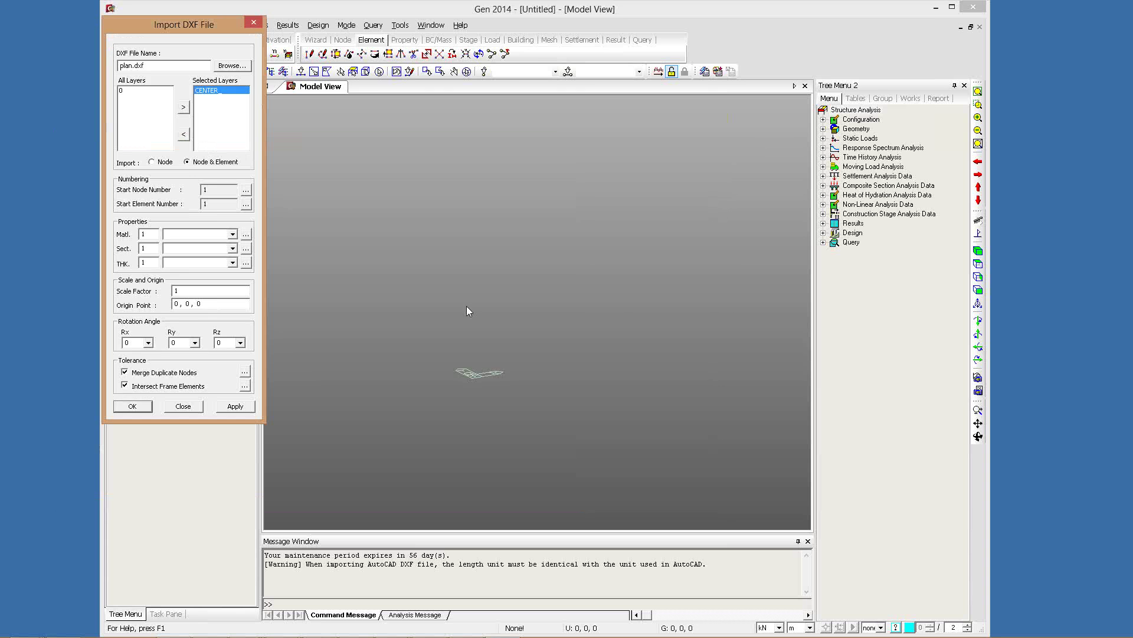
pyautogui.press('Return')
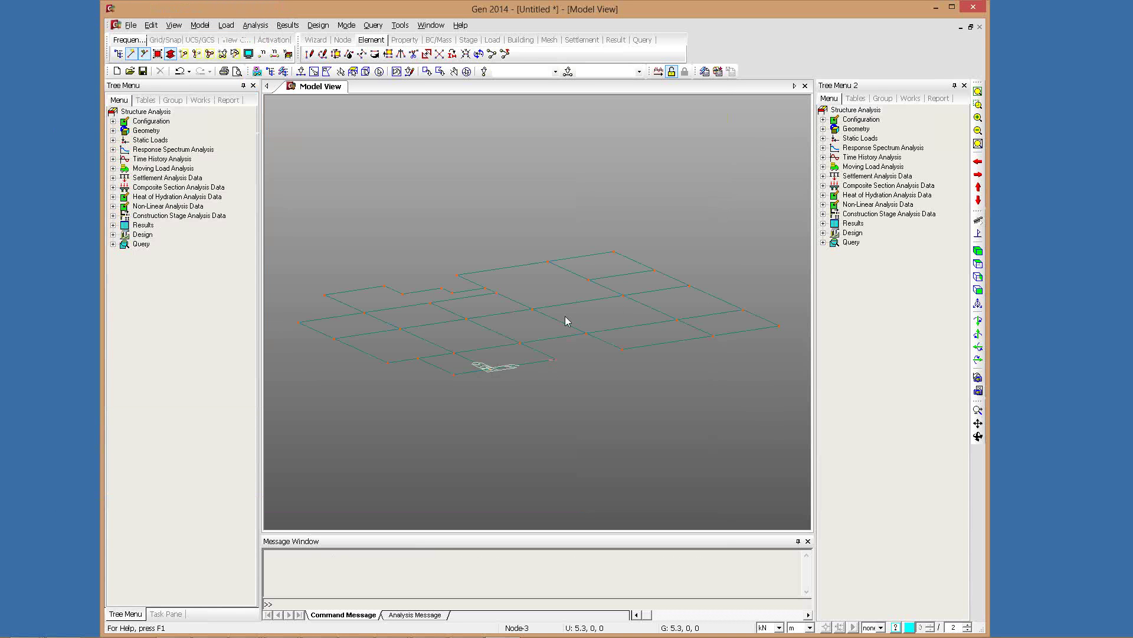
pyautogui.keyDown('ctrl'); pyautogui.moveTo(419, 350); pyautogui.dragTo(392, 334, button='middle'); pyautogui.keyUp('ctrl')
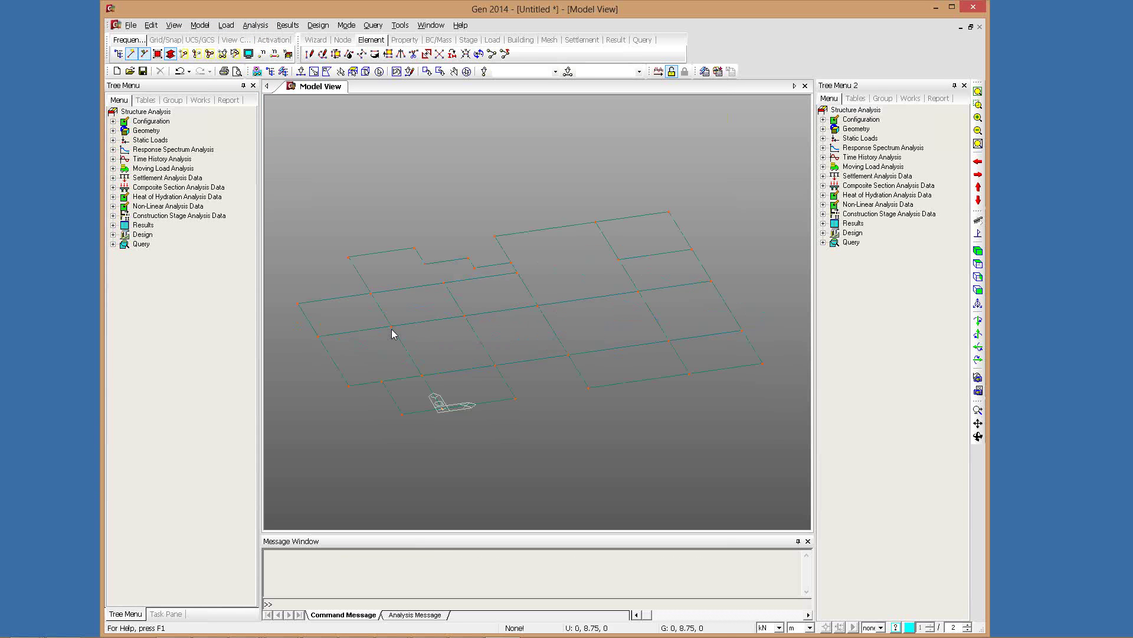
pyautogui.click(391, 329)
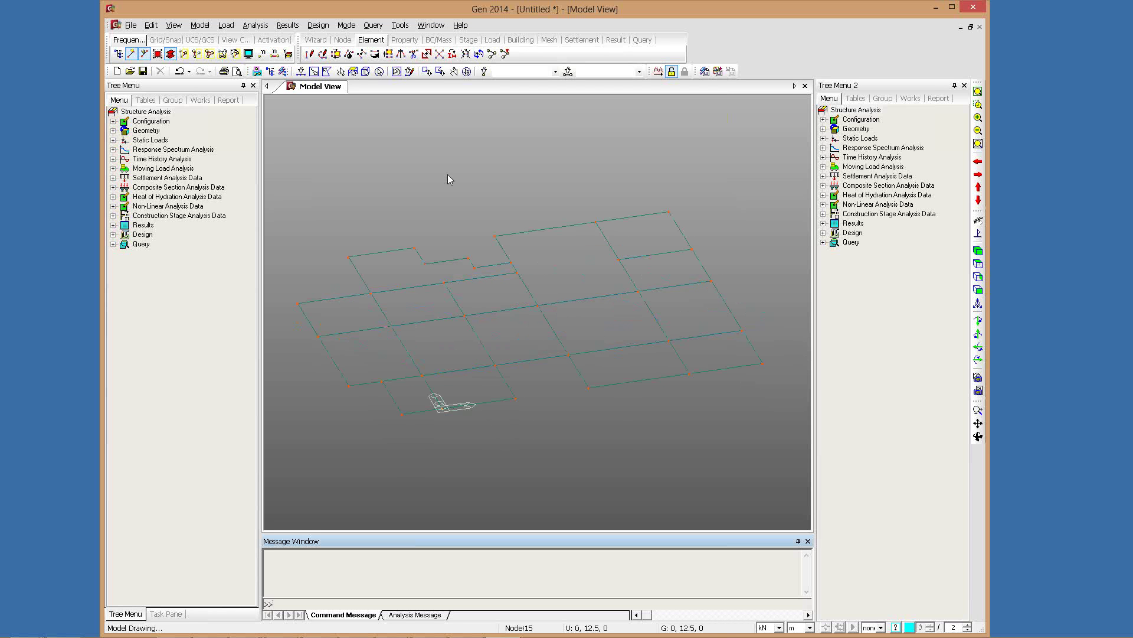
pyautogui.hotkey('ctrl', 'shift', 't')
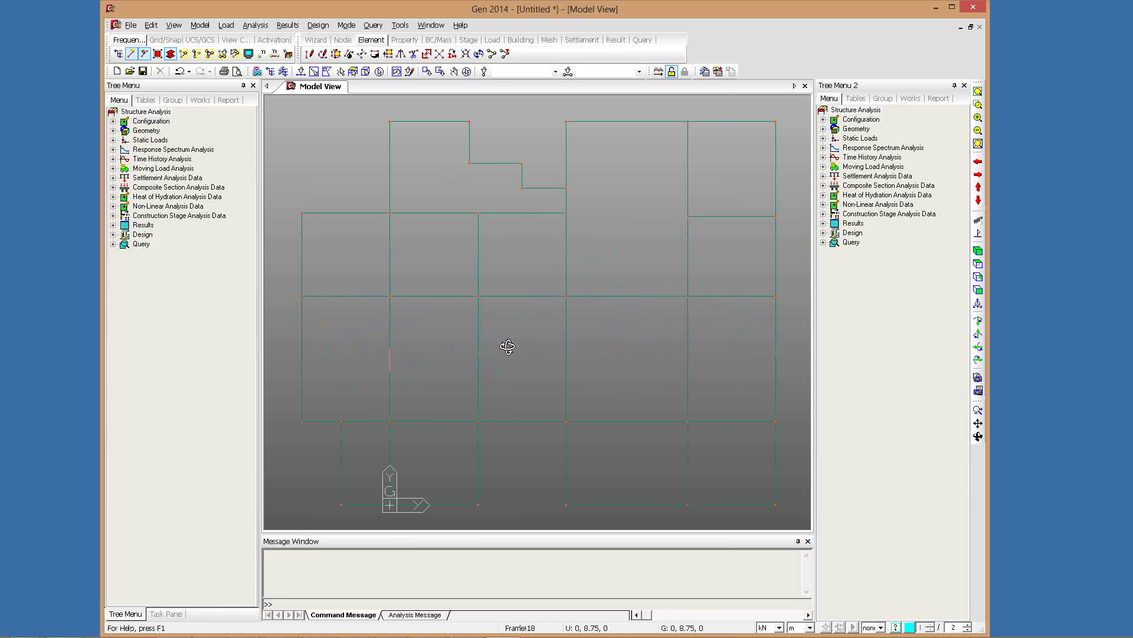
pyautogui.keyDown('ctrl'); pyautogui.moveTo(507, 347); pyautogui.dragTo(372, 301, button='middle'); pyautogui.keyUp('ctrl')
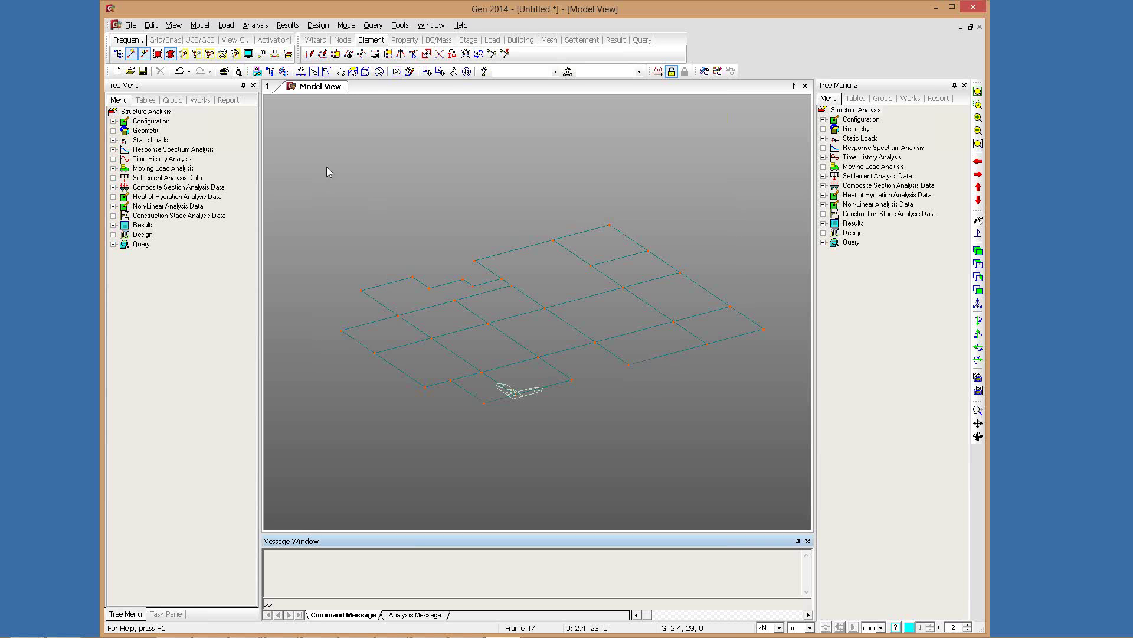
# Extrude all nodes of the plan into beam line elements by 0, 0, -3.5 m and select the whole model
pyautogui.hotkey('ctrl', 'a')
pyautogui.rightClick(359, 188)
pyautogui.moveTo(414, 187)
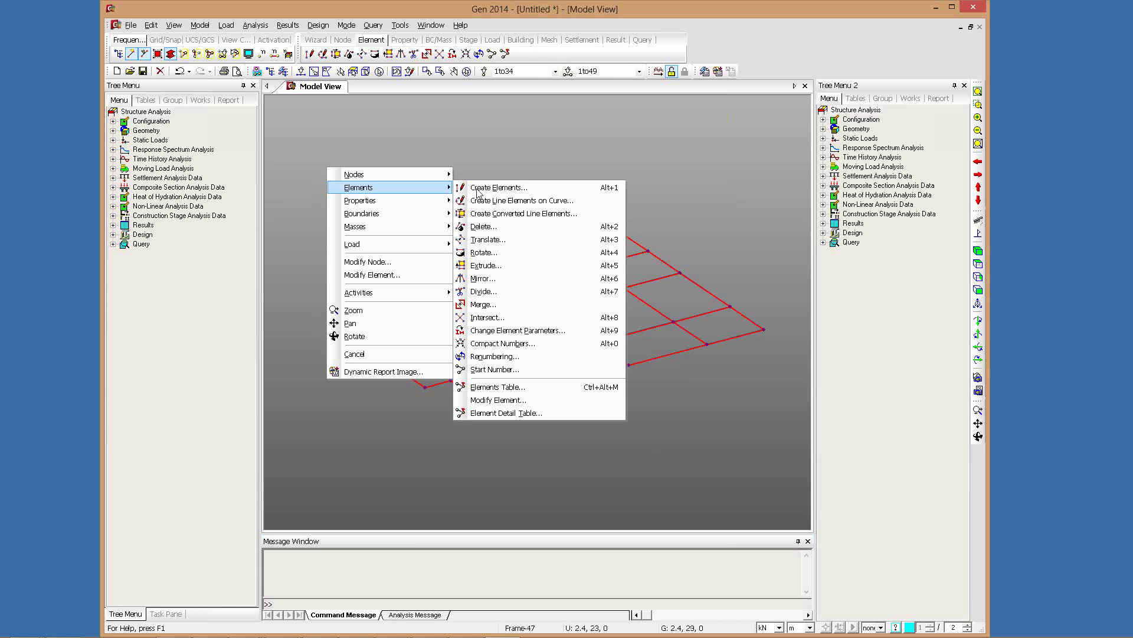
pyautogui.click(485, 266)
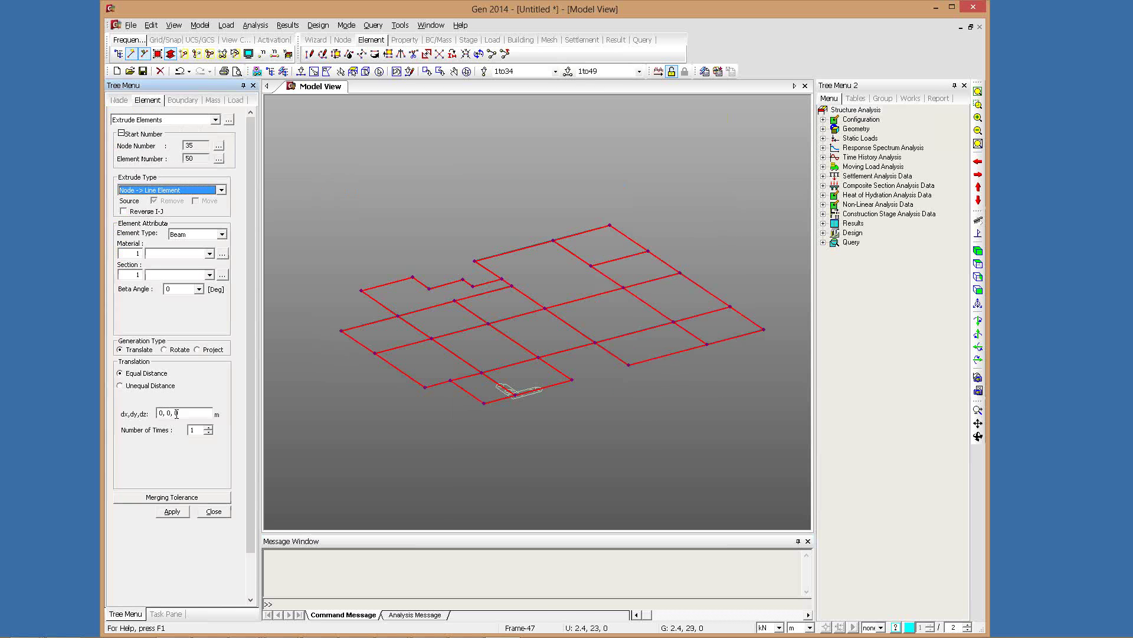
pyautogui.doubleClick(175, 414)
pyautogui.write('-3.5')
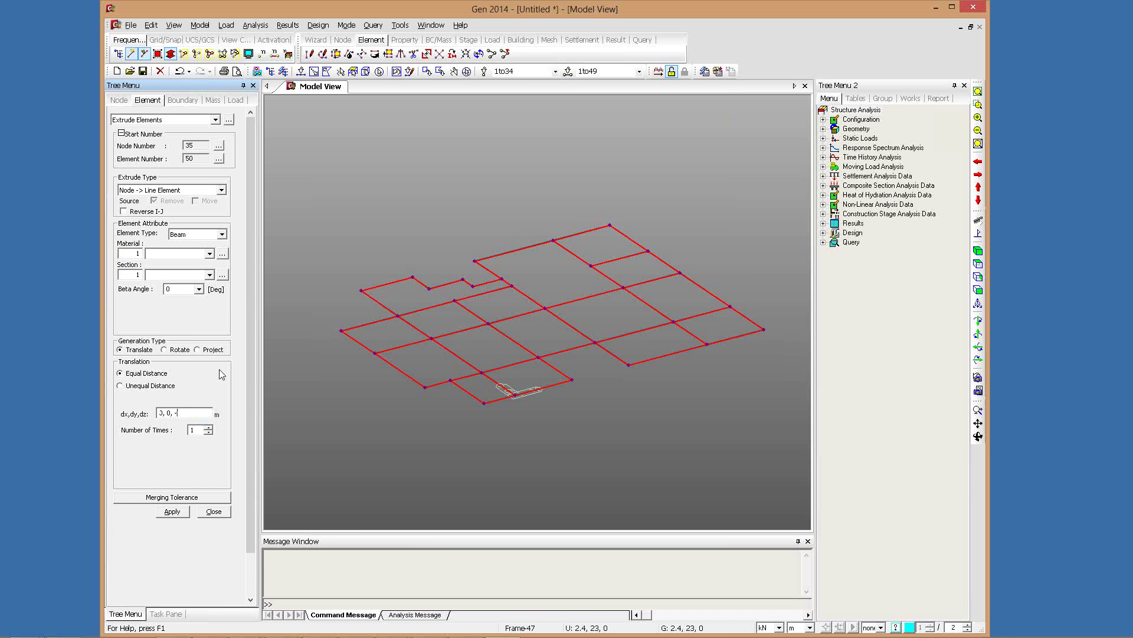
pyautogui.click(172, 512)
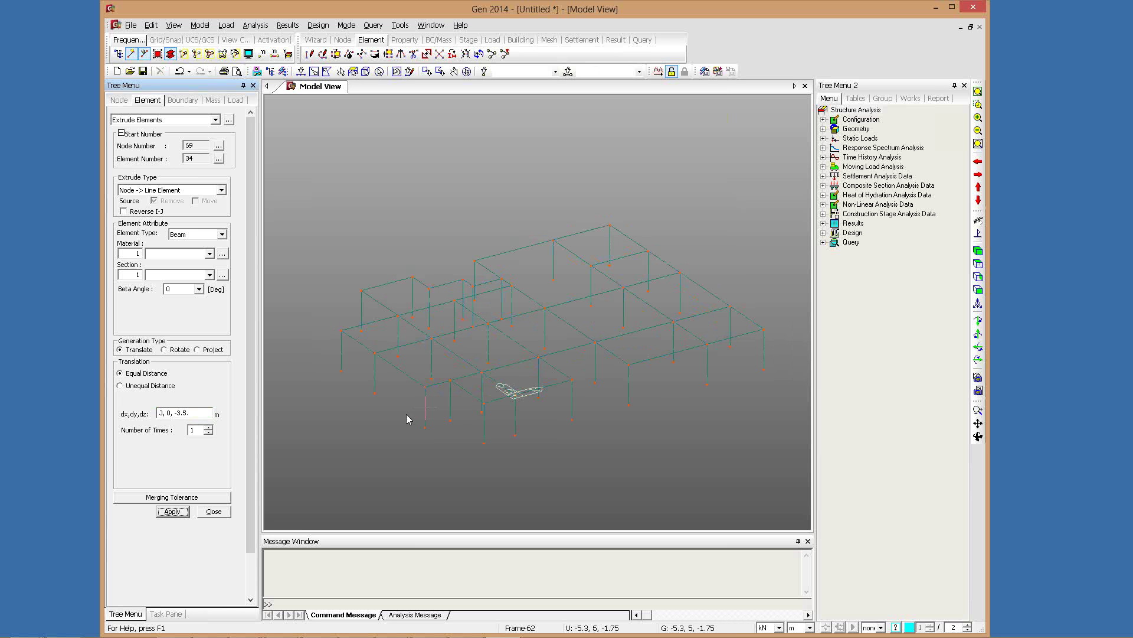
pyautogui.hotkey('ctrl', 'shift', 'a')
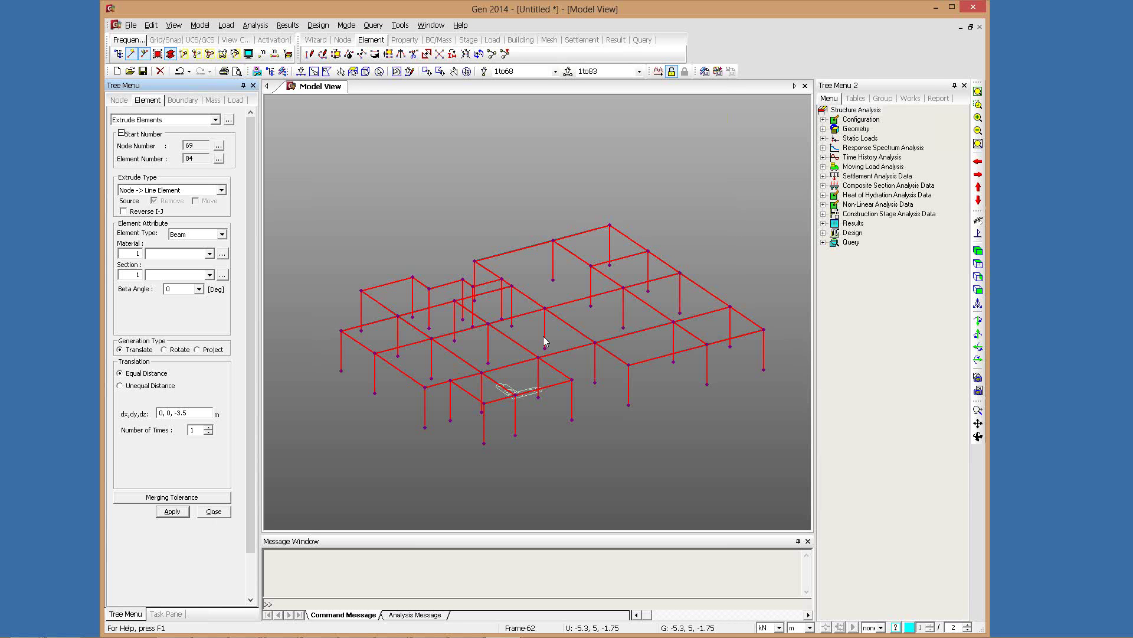
pyautogui.press('Escape')
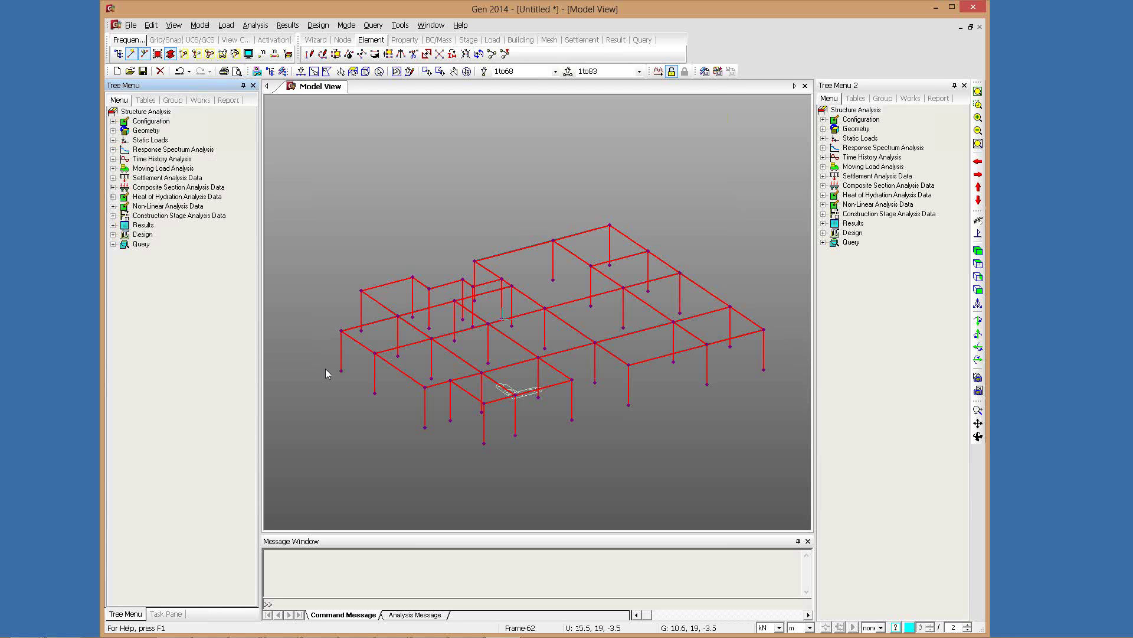
# Define undefined material 1 as a steel material named column, using standard ASTM(S) and grade A53
pyautogui.click(199, 101)
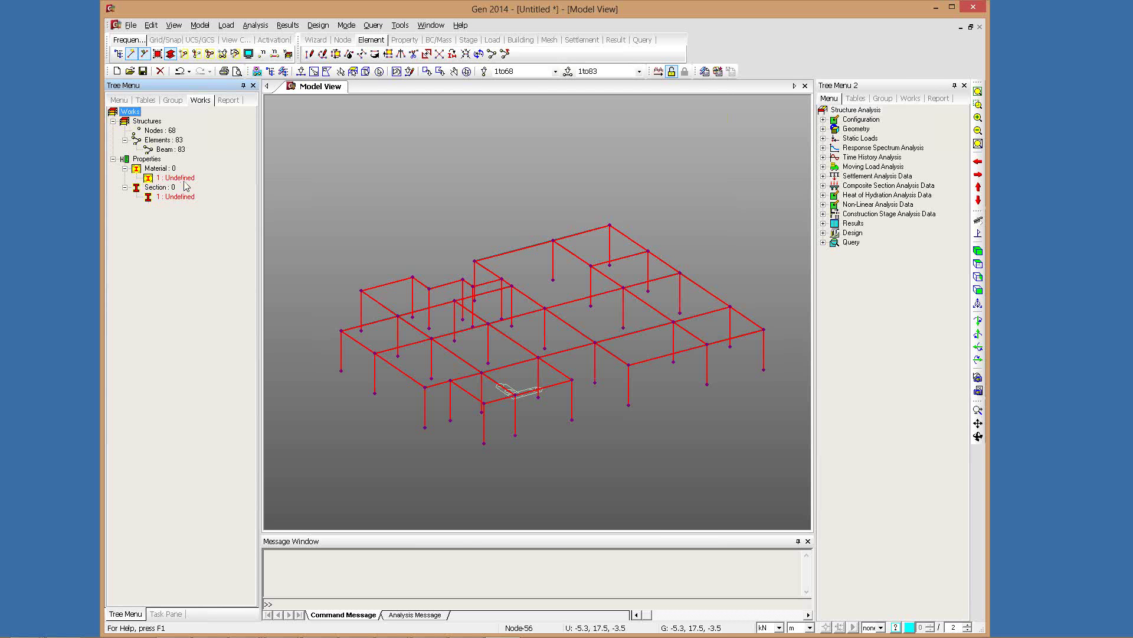
pyautogui.doubleClick(175, 177)
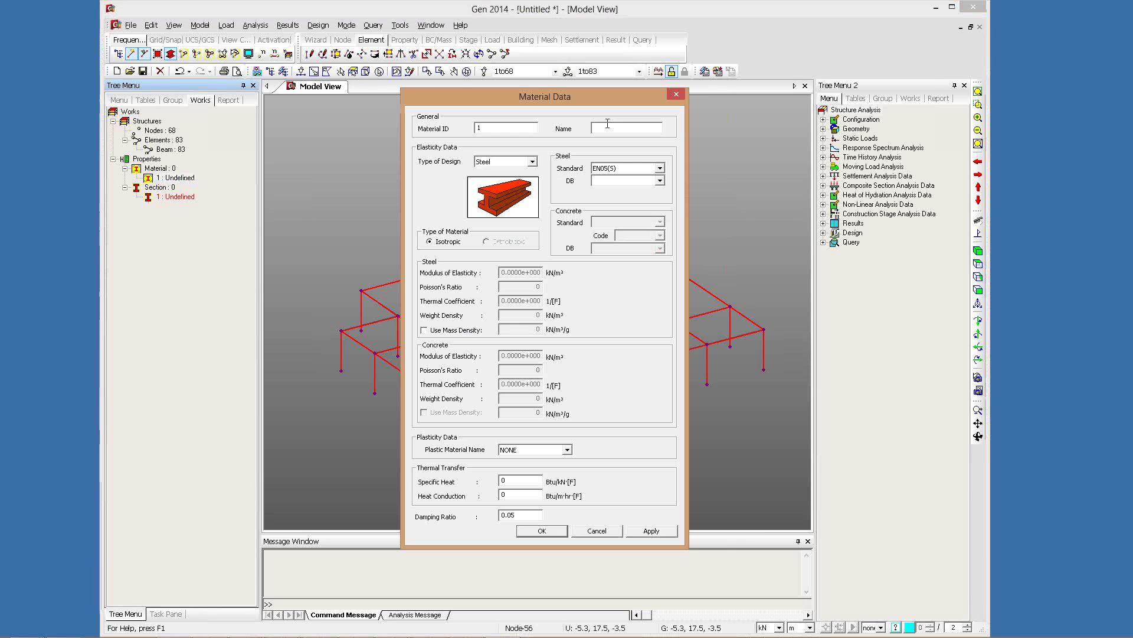
pyautogui.write('column')
pyautogui.click(659, 168)
pyautogui.click(614, 177)
pyautogui.click(659, 180)
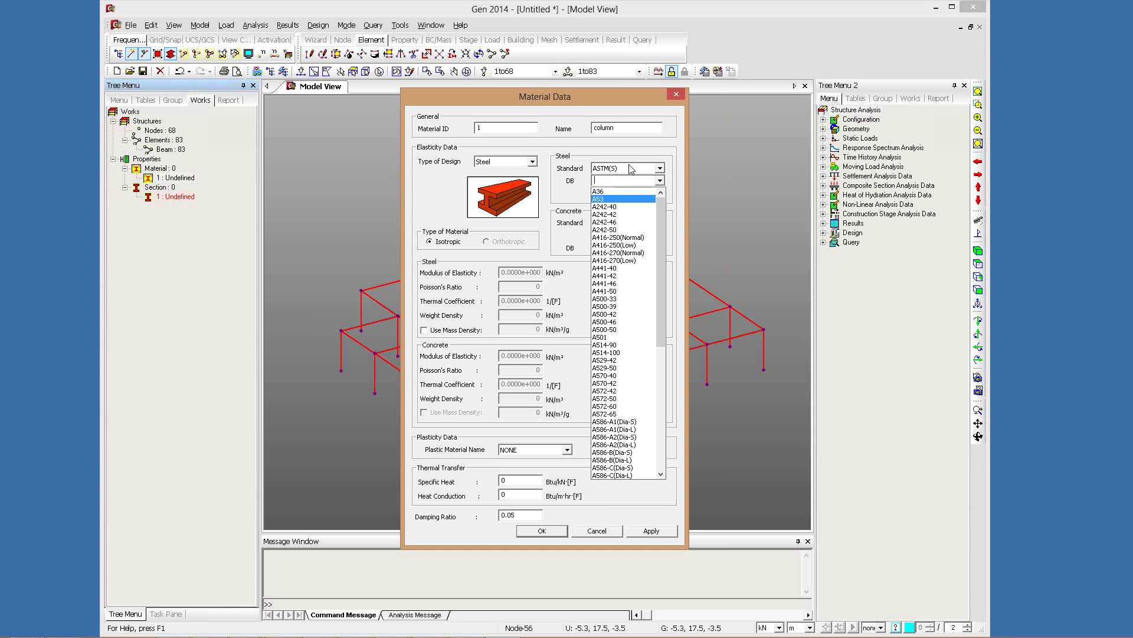
pyautogui.click(613, 197)
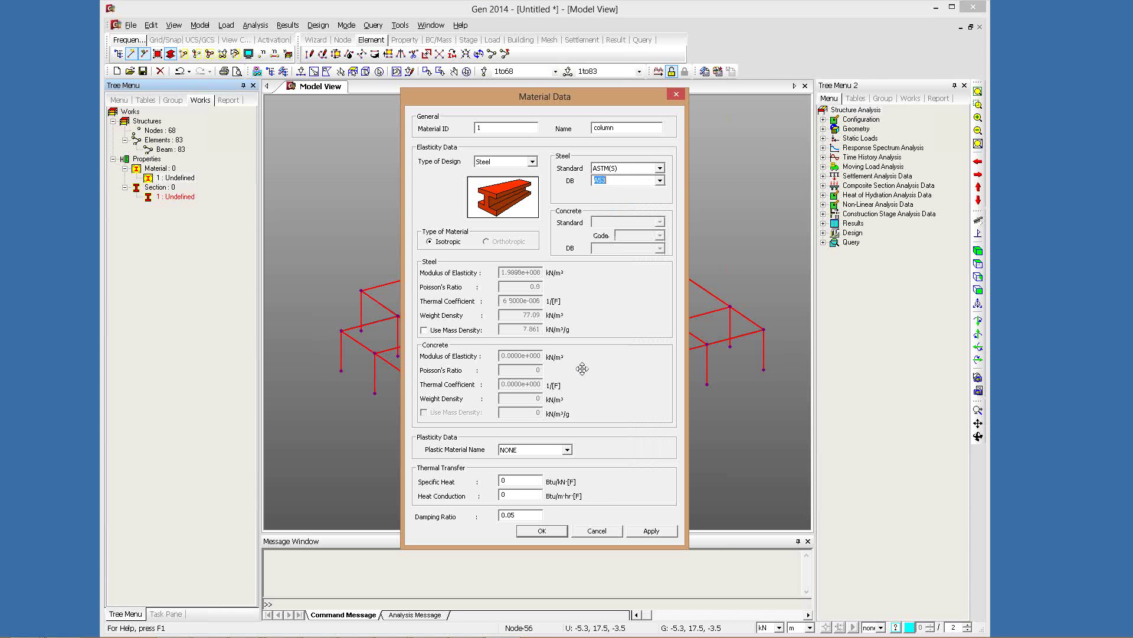
pyautogui.click(542, 531)
# Name undefined section 1 column and set its I-section database to AISC10(US)
pyautogui.click(168, 196)
pyautogui.rightClick(165, 197)
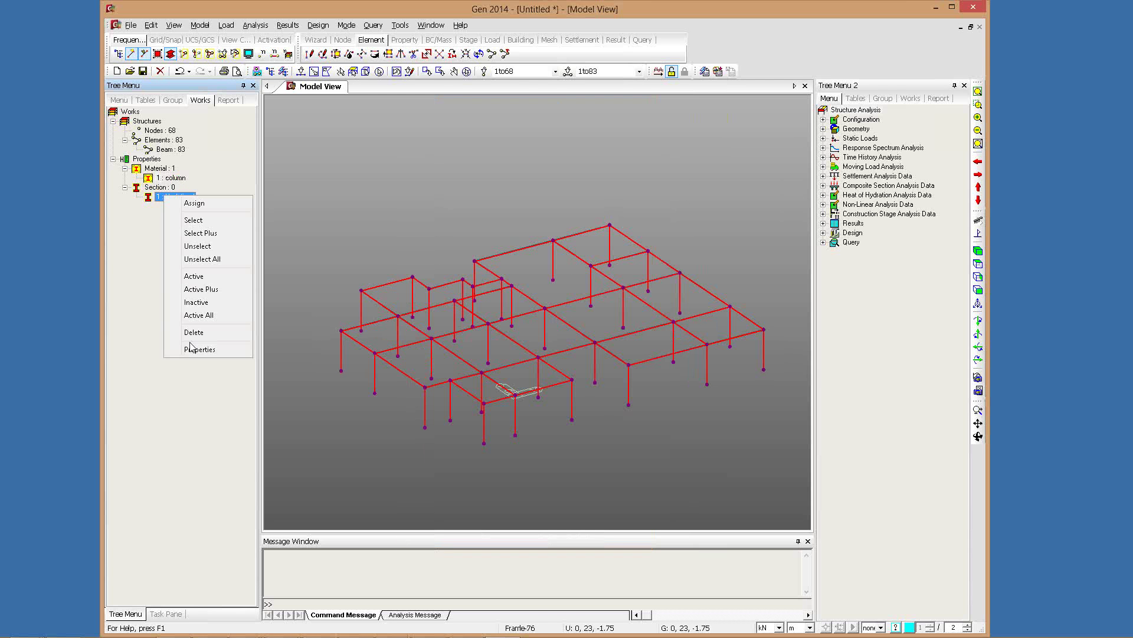
pyautogui.click(195, 349)
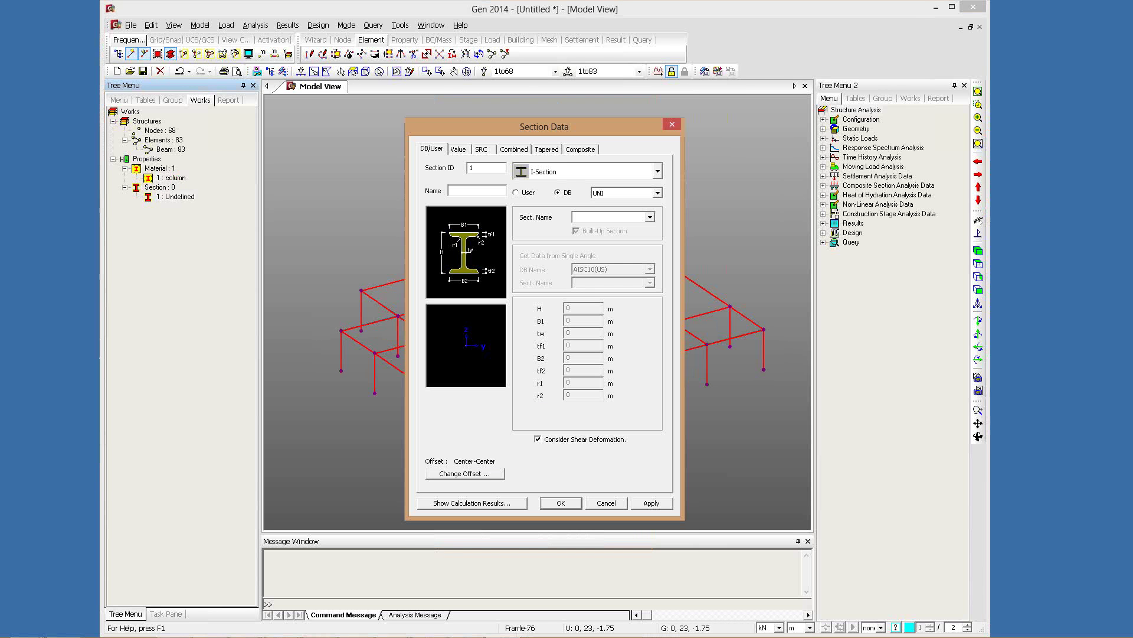
pyautogui.write('column;')
pyautogui.click(650, 195)
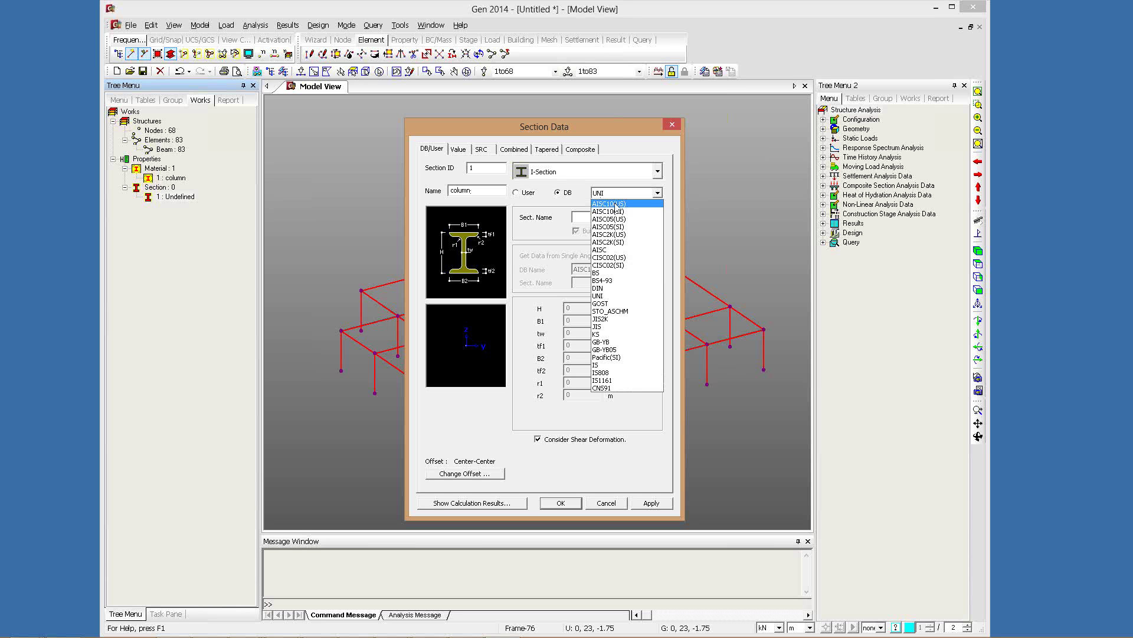
pyautogui.click(691, 230)
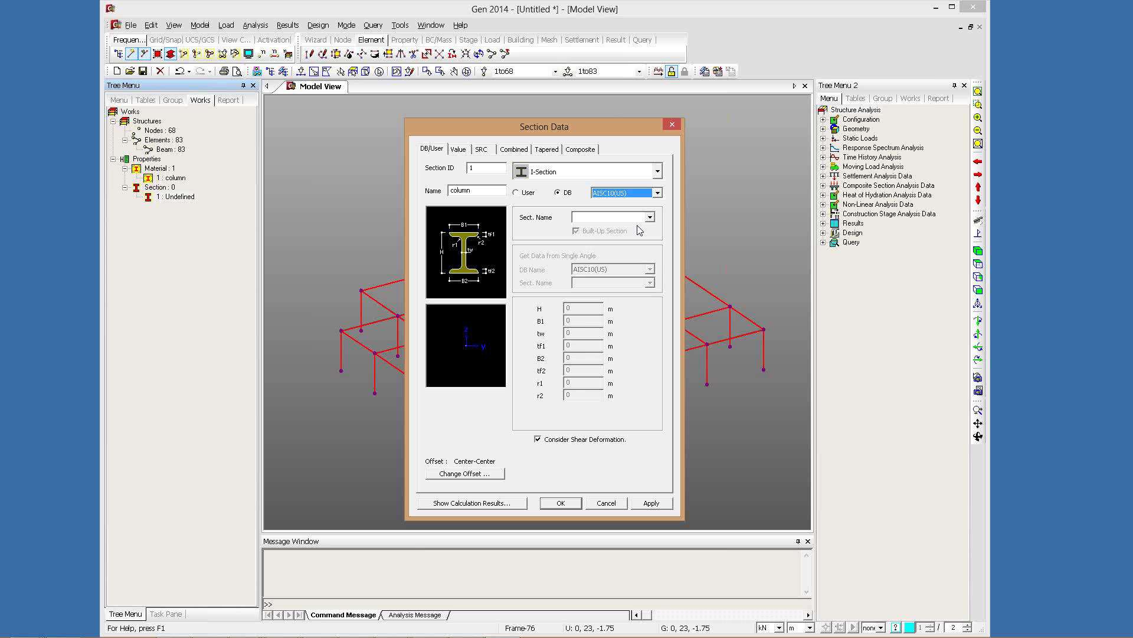
# Assign the W40X183 profile to the column section and accept the section data
pyautogui.click(641, 218)
pyautogui.write('s24x9')
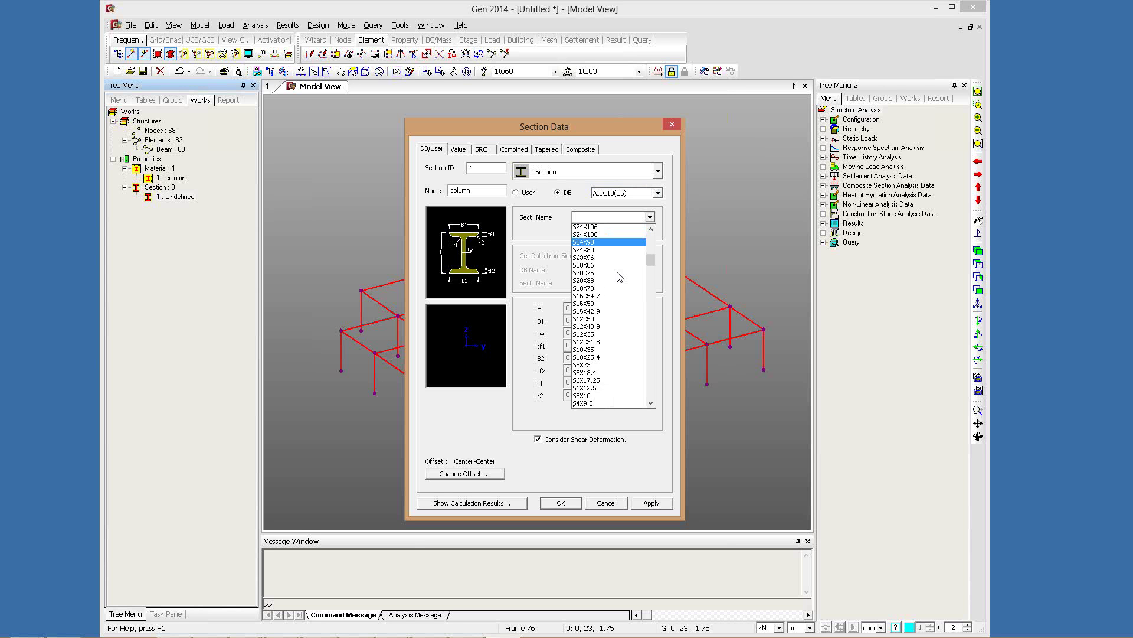
pyautogui.scroll(-1, 614, 279)
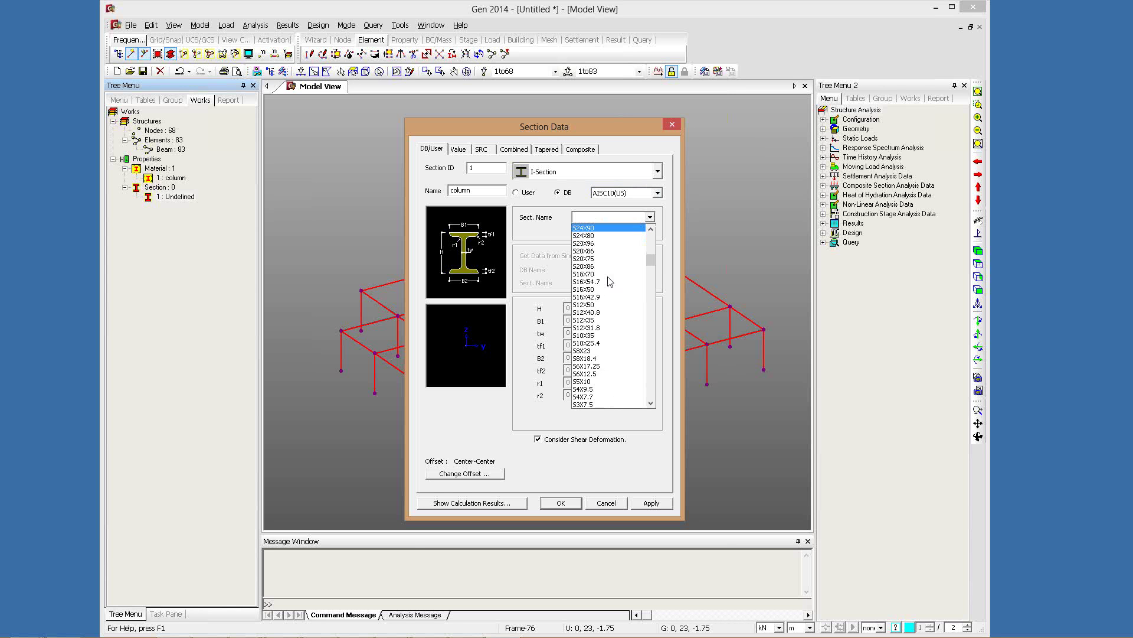
pyautogui.scroll(-2, 610, 281)
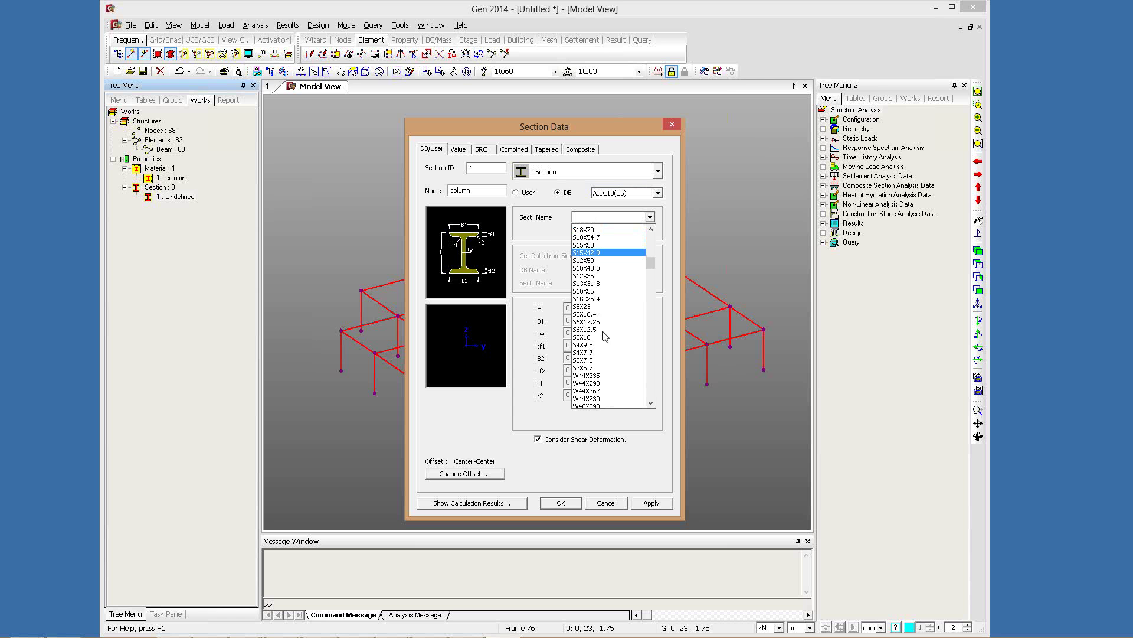
pyautogui.scroll(-1, 603, 346)
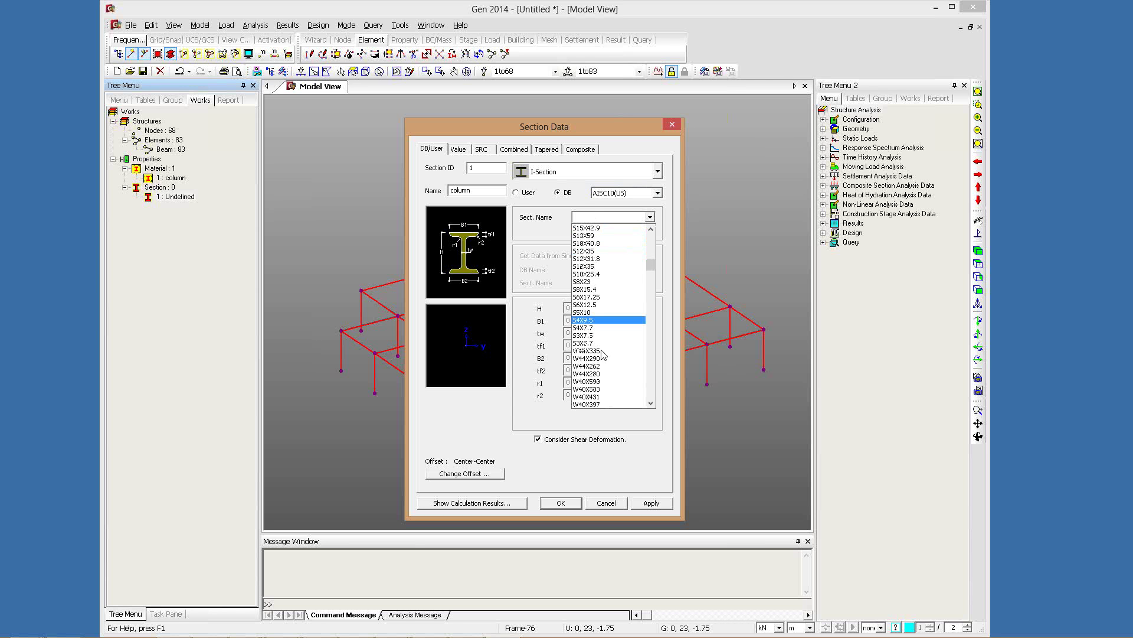
pyautogui.scroll(-6, 602, 353)
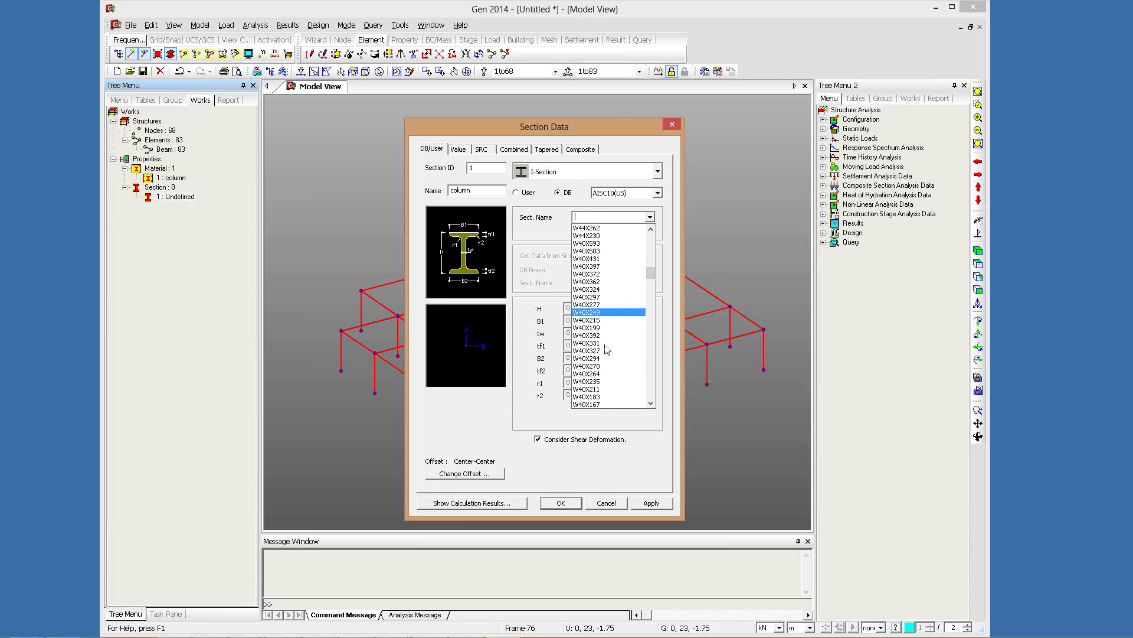
pyautogui.scroll(-1, 607, 350)
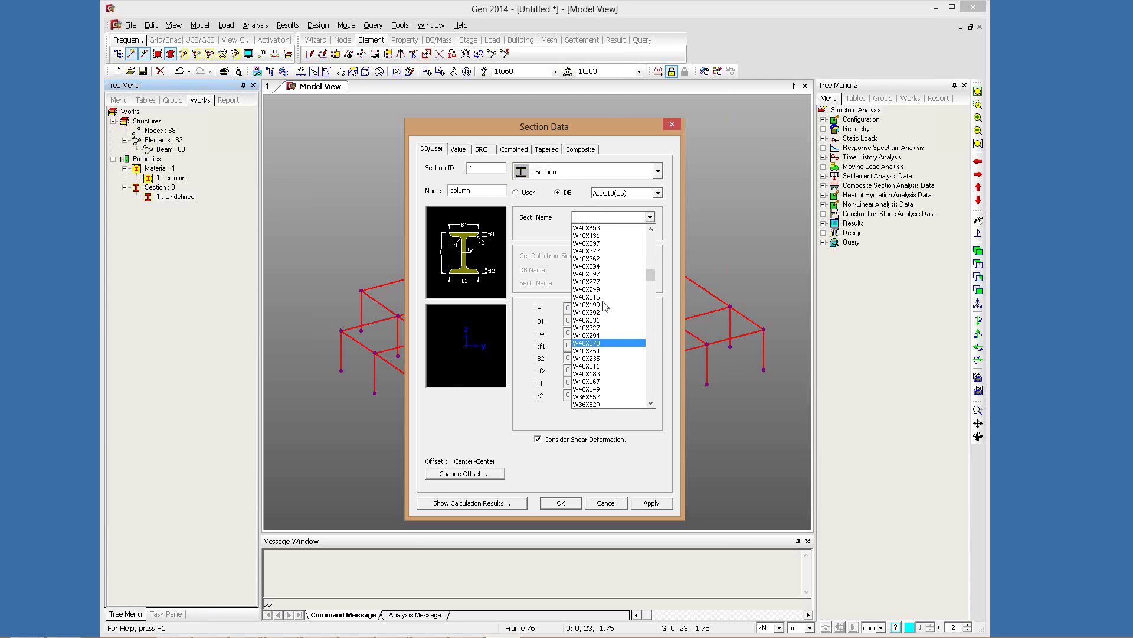
pyautogui.scroll(-4, 605, 306)
pyautogui.click(604, 281)
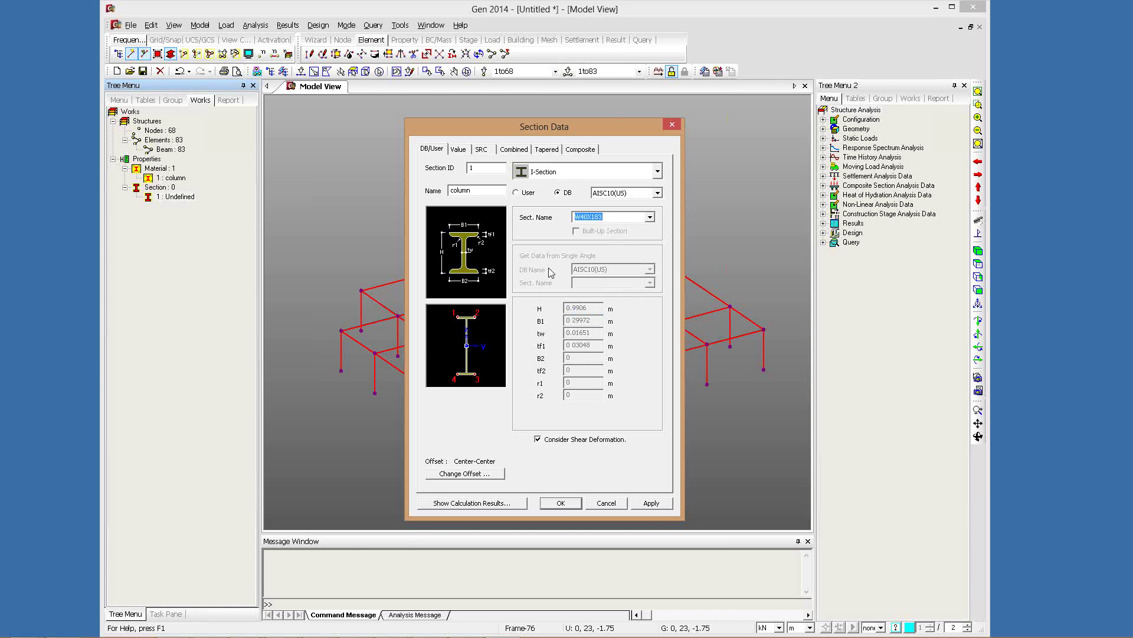
pyautogui.click(561, 503)
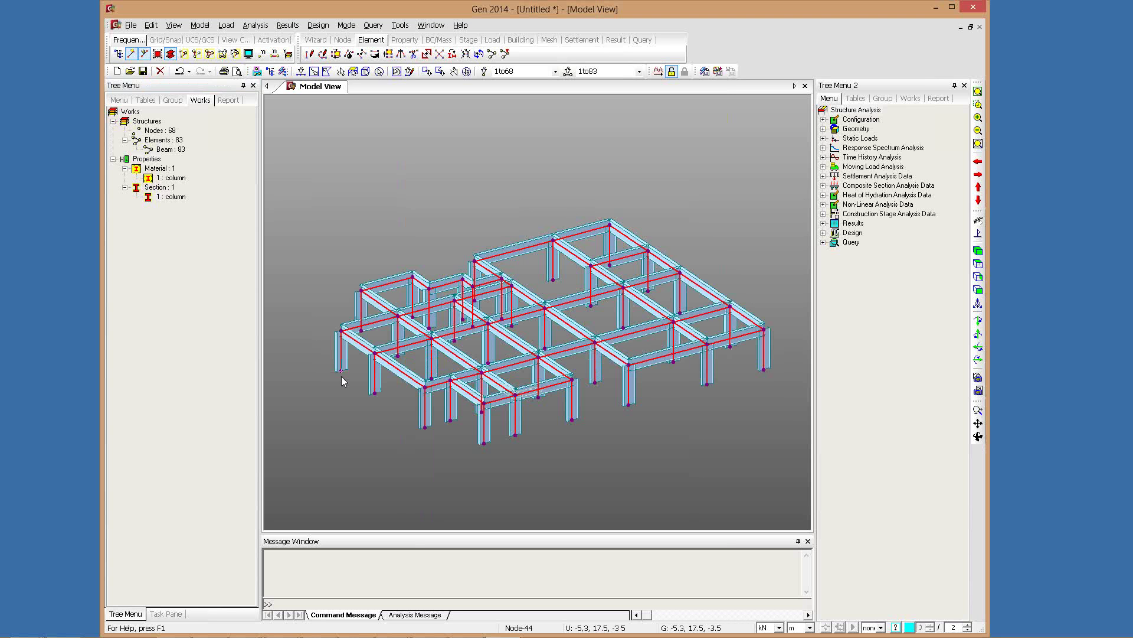
# Clear the selection and add steel material 2 named beam and brace, using standard ASTM09(S) and grade A36
pyautogui.click(467, 71)
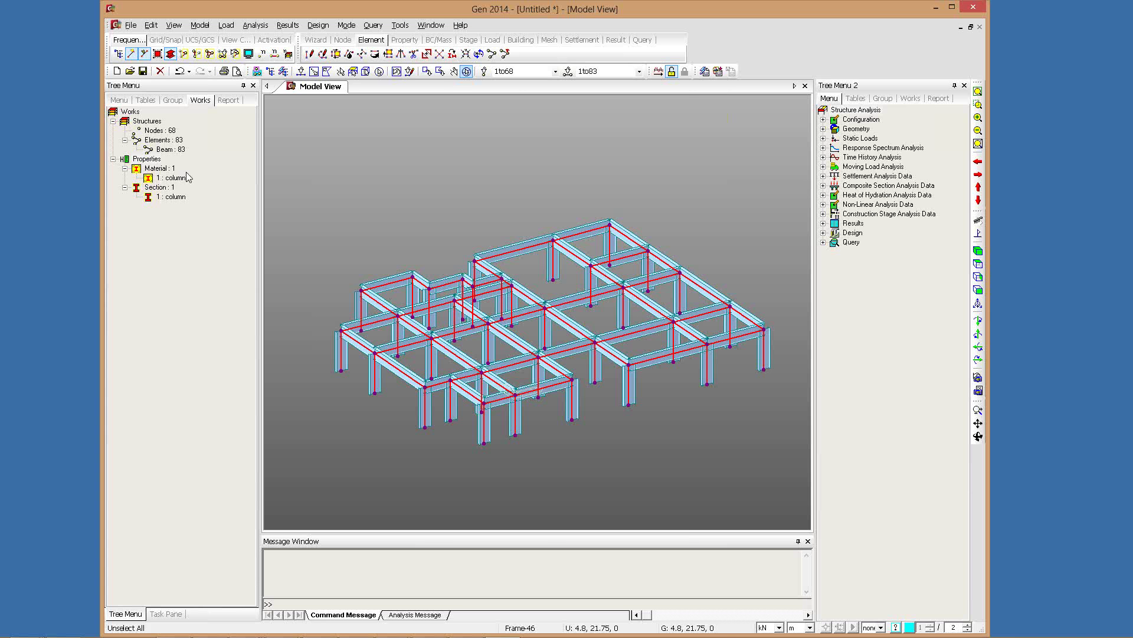
pyautogui.rightClick(165, 168)
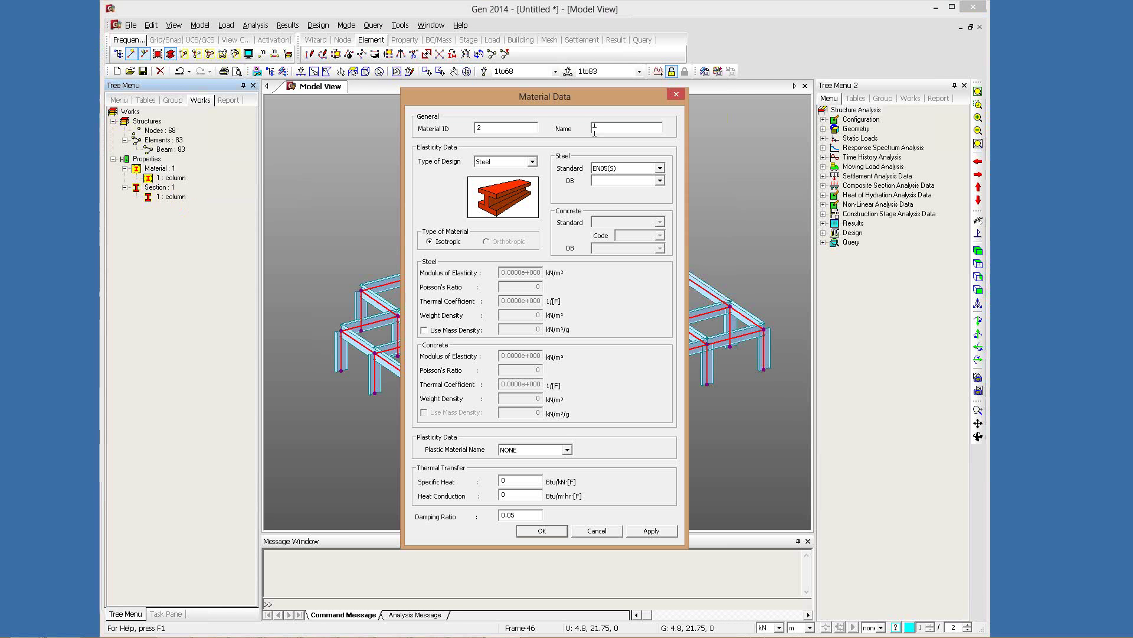
pyautogui.write('beam and brace')
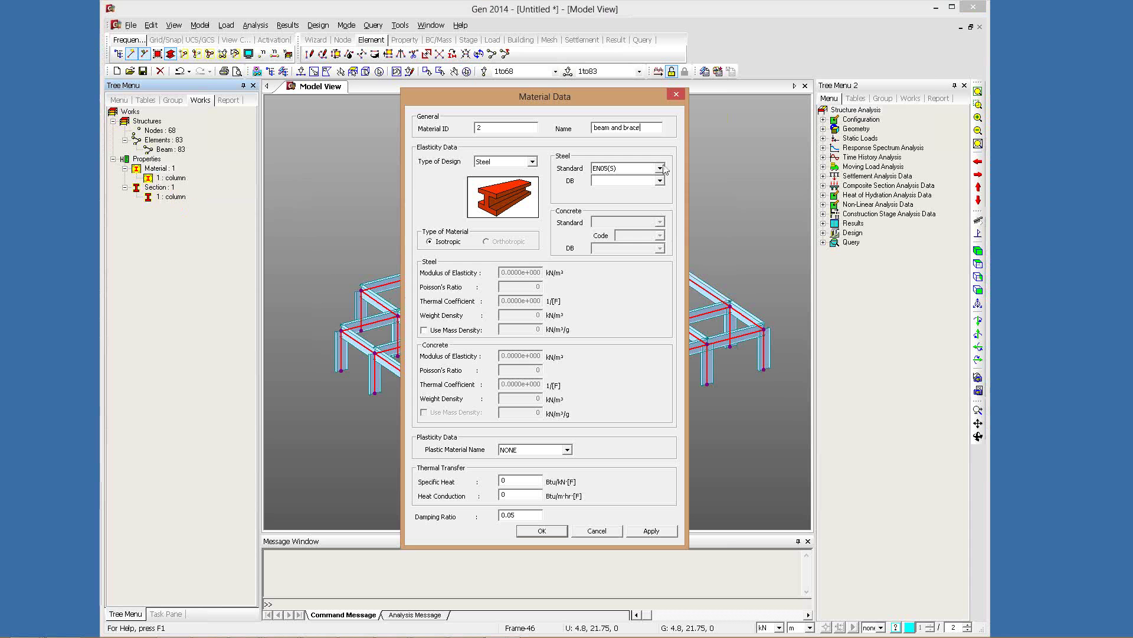
pyautogui.click(649, 169)
pyautogui.click(639, 195)
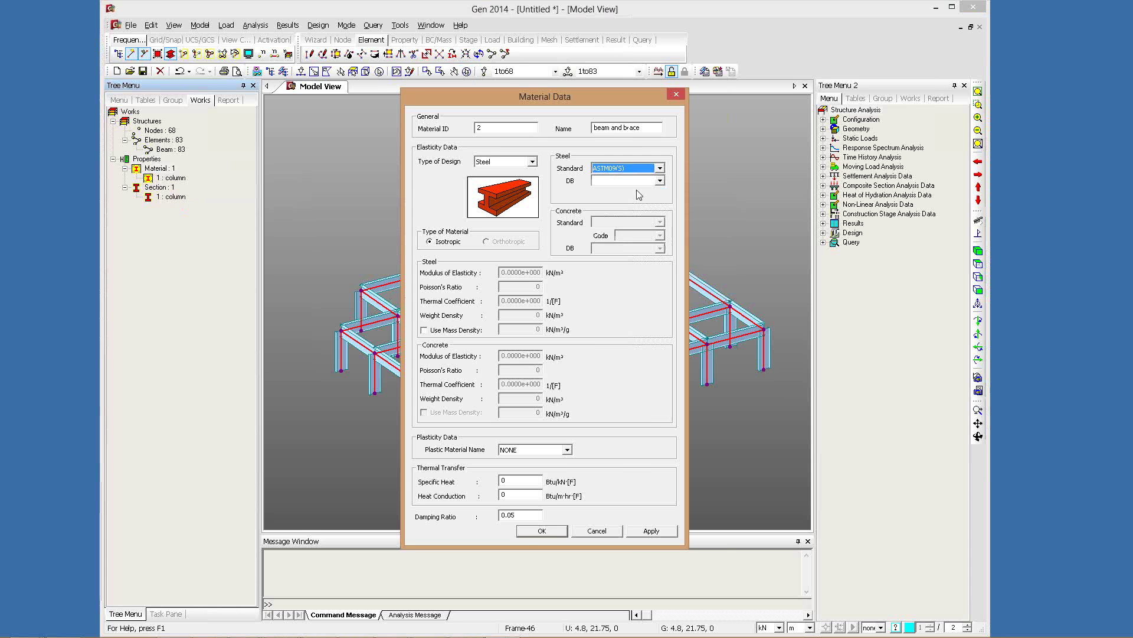
pyautogui.click(649, 180)
pyautogui.click(620, 189)
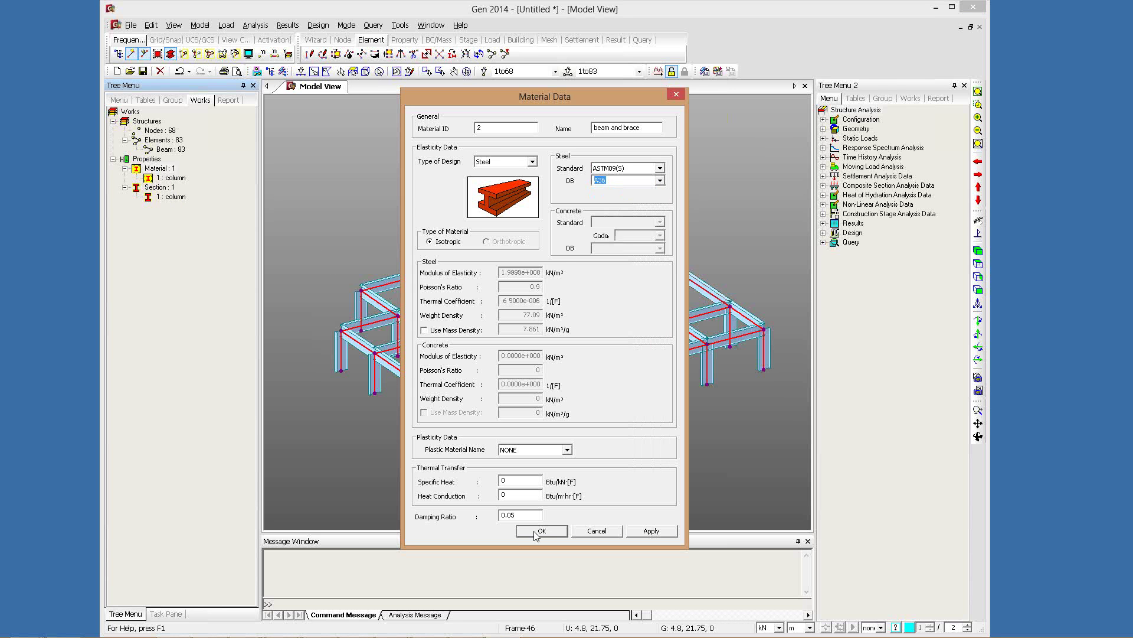
pyautogui.click(538, 531)
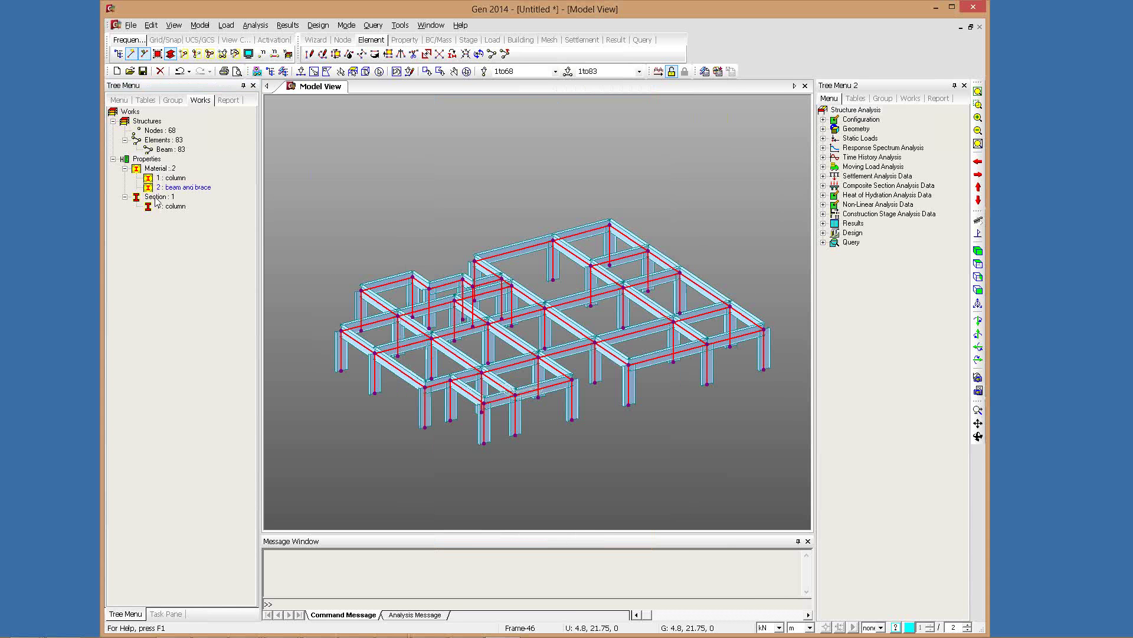
# Add section 2 named beam as an I-section from the AISC10(US) database
pyautogui.click(157, 197)
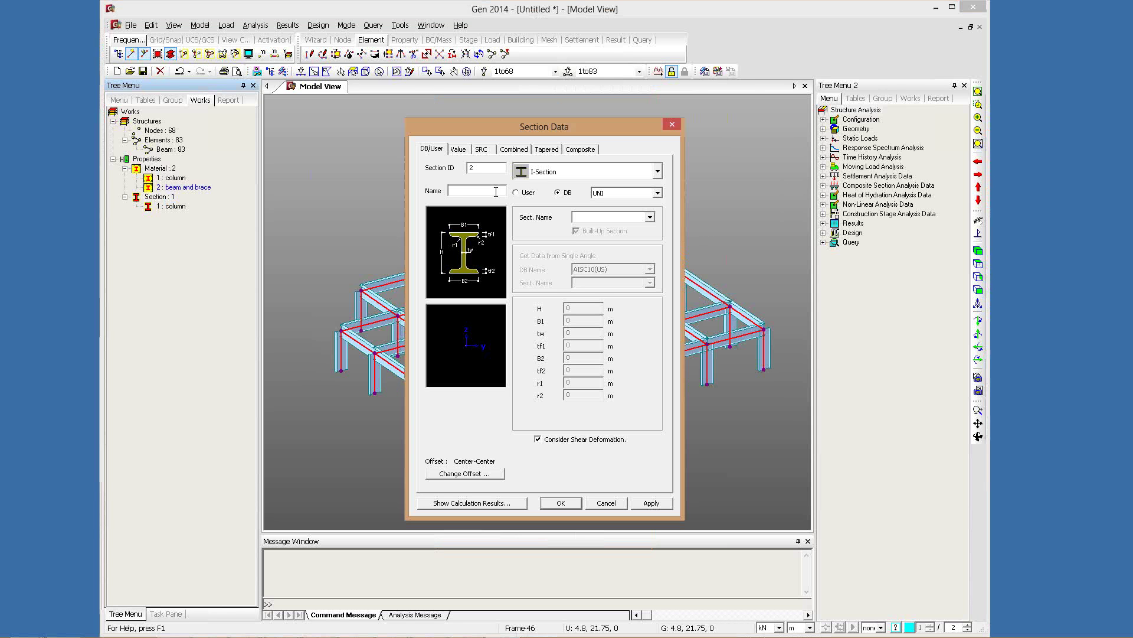
pyautogui.click(496, 191)
pyautogui.write('beam')
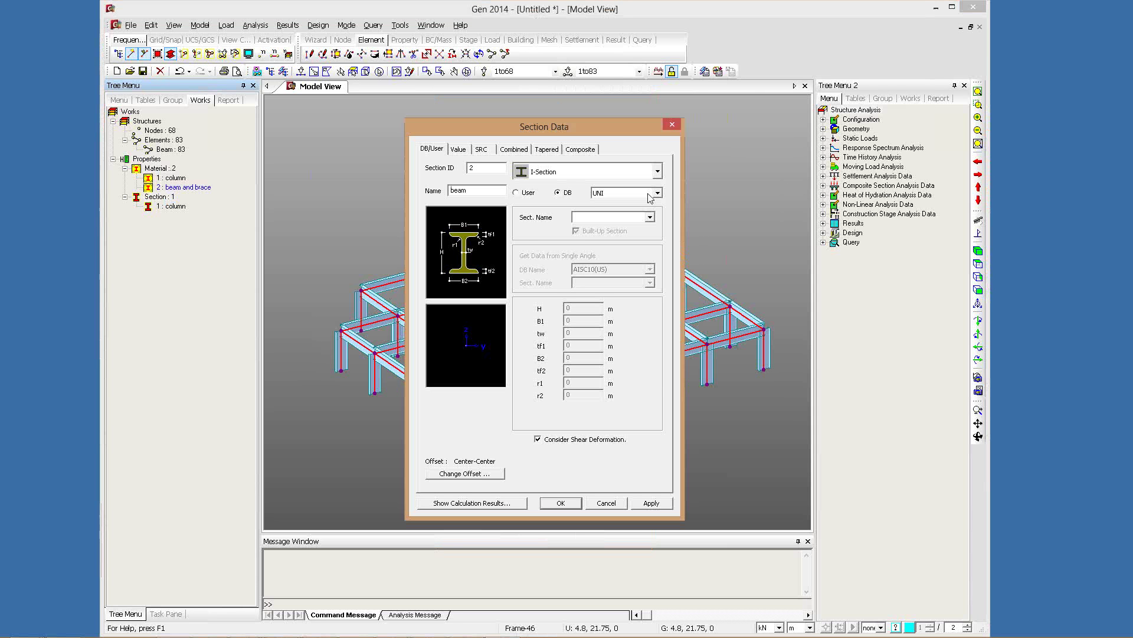
pyautogui.click(657, 193)
pyautogui.click(649, 234)
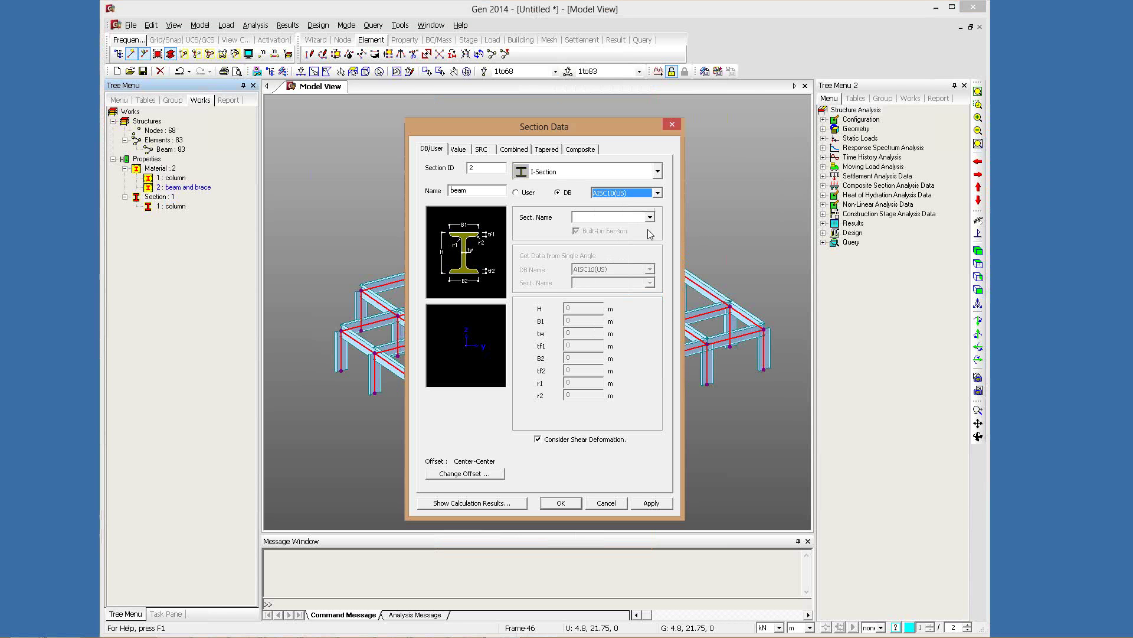
# Assign the W36X135 profile to the beam section and apply the section data, leaving the section definition open
pyautogui.click(649, 217)
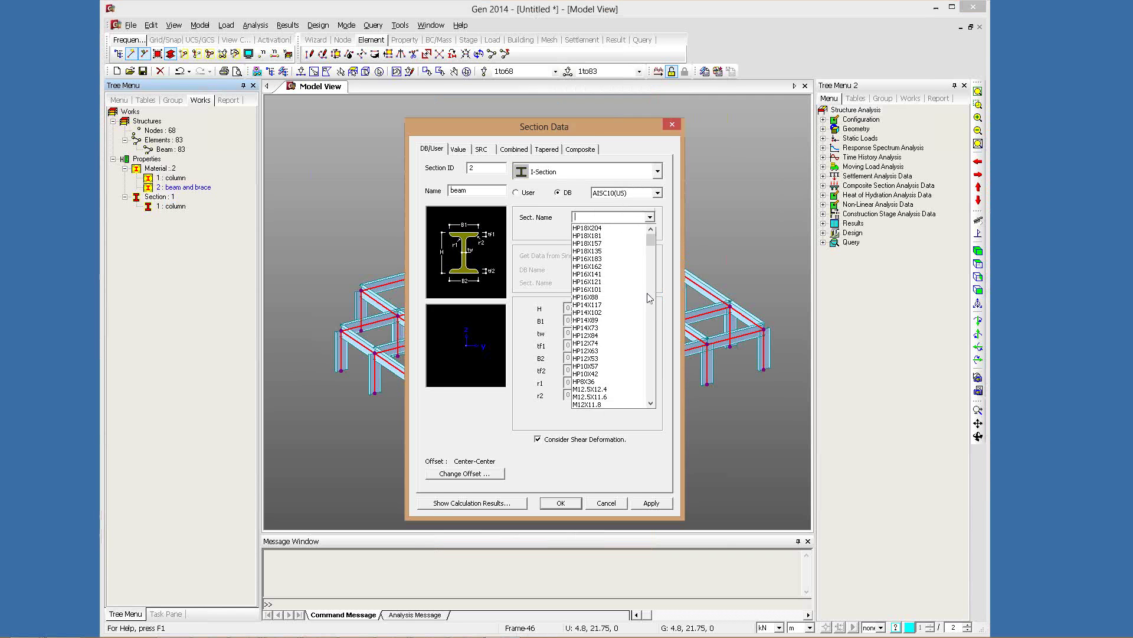
pyautogui.click(650, 297)
pyautogui.click(652, 295)
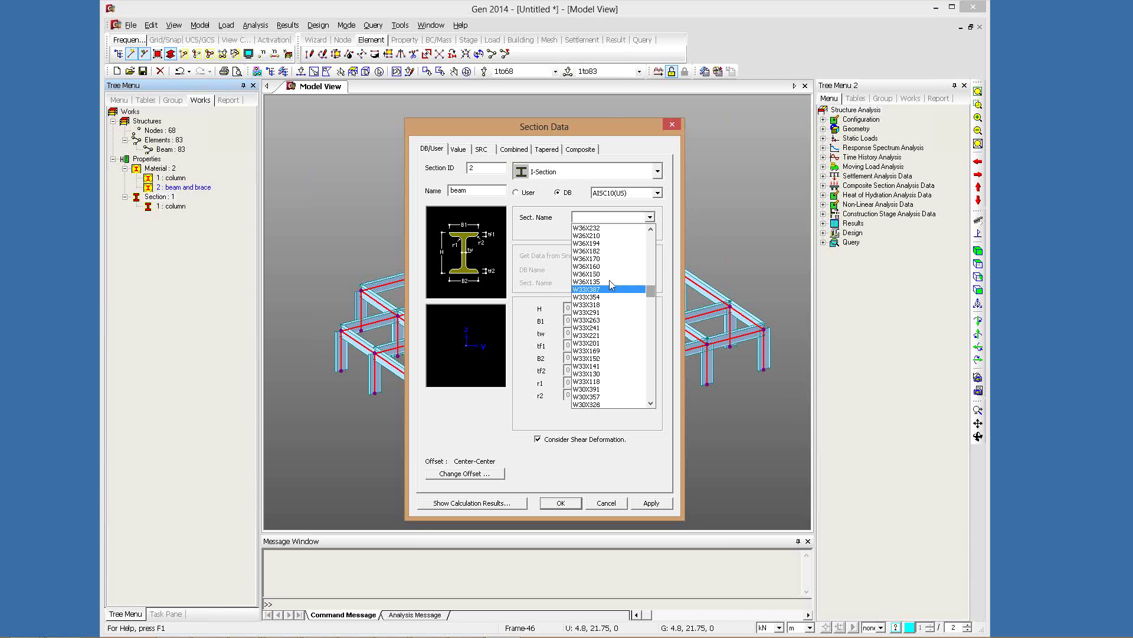
pyautogui.click(587, 281)
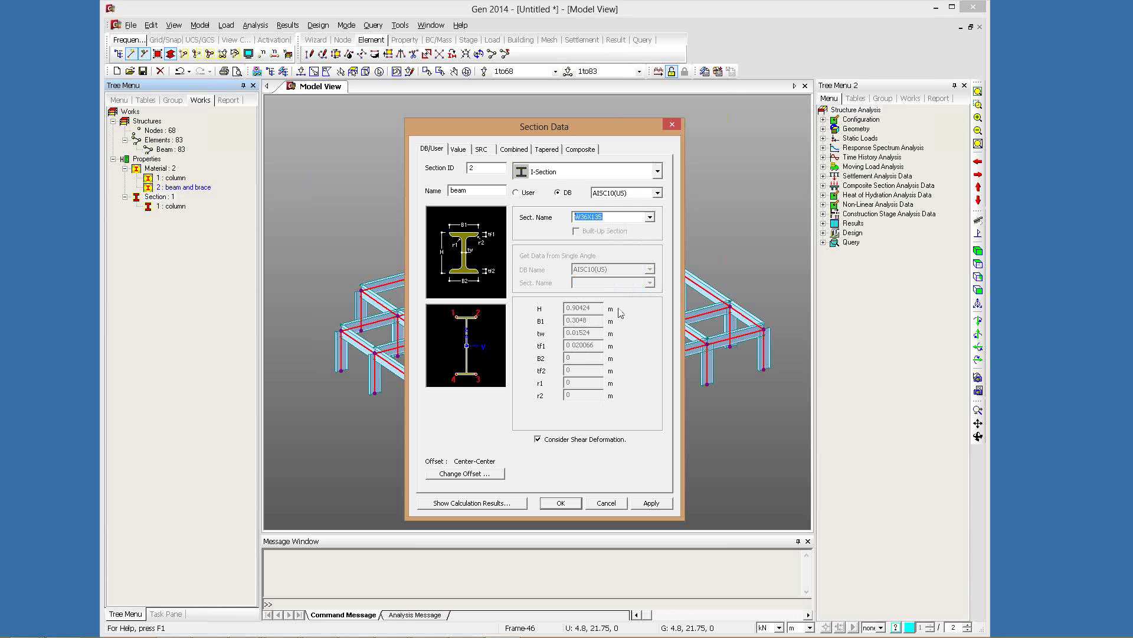
pyautogui.click(651, 503)
# Name the new section 3 brace in place of the carried-over beam name
pyautogui.moveTo(488, 193); pyautogui.dragTo(389, 191)
pyautogui.press('Home')
pyautogui.press('Delete')
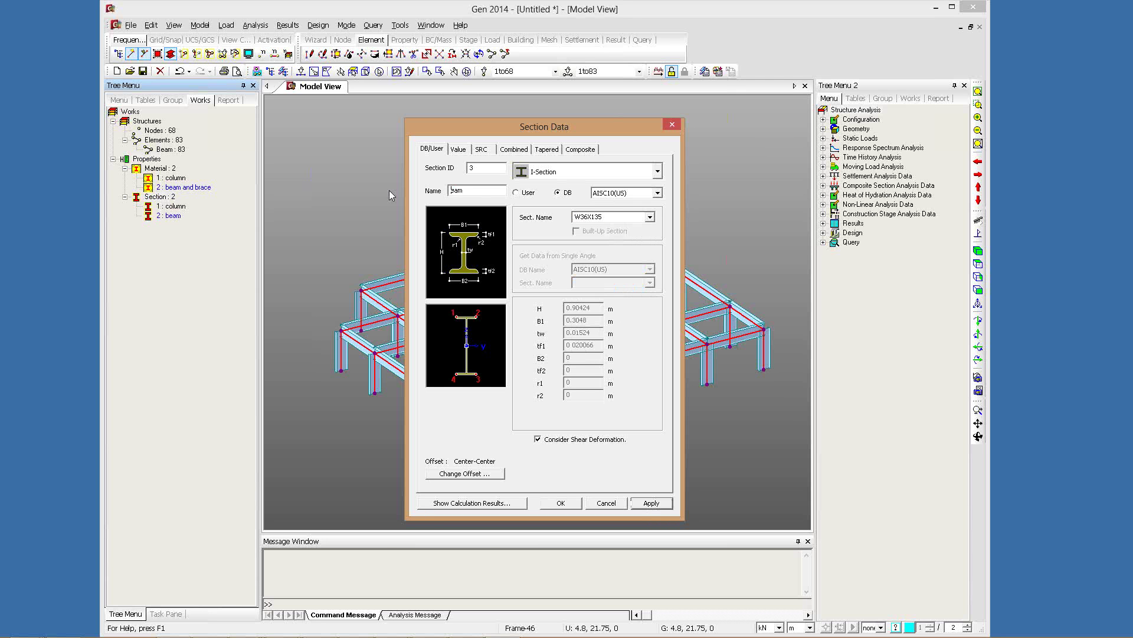
pyautogui.press('Delete')
pyautogui.press('Delete')
pyautogui.press('Delete')
pyautogui.write('br')
pyautogui.write('aci')
# Assign the HP10X42 profile to the brace section and accept the section data
pyautogui.click(649, 216)
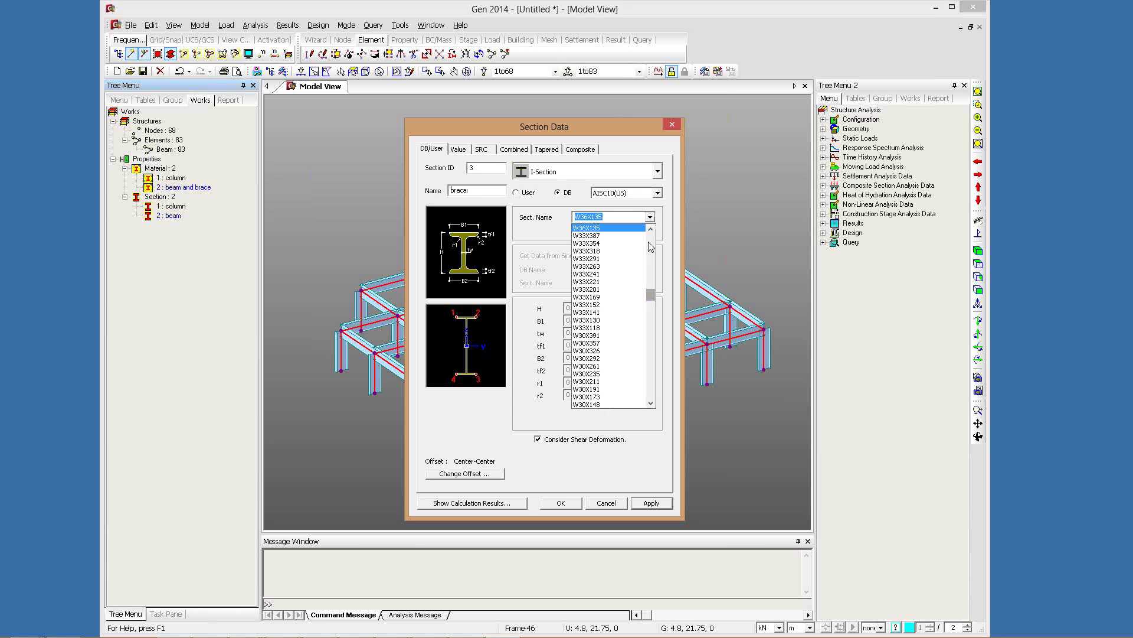
pyautogui.scroll(-3, 650, 247)
pyautogui.scroll(1, 606, 324)
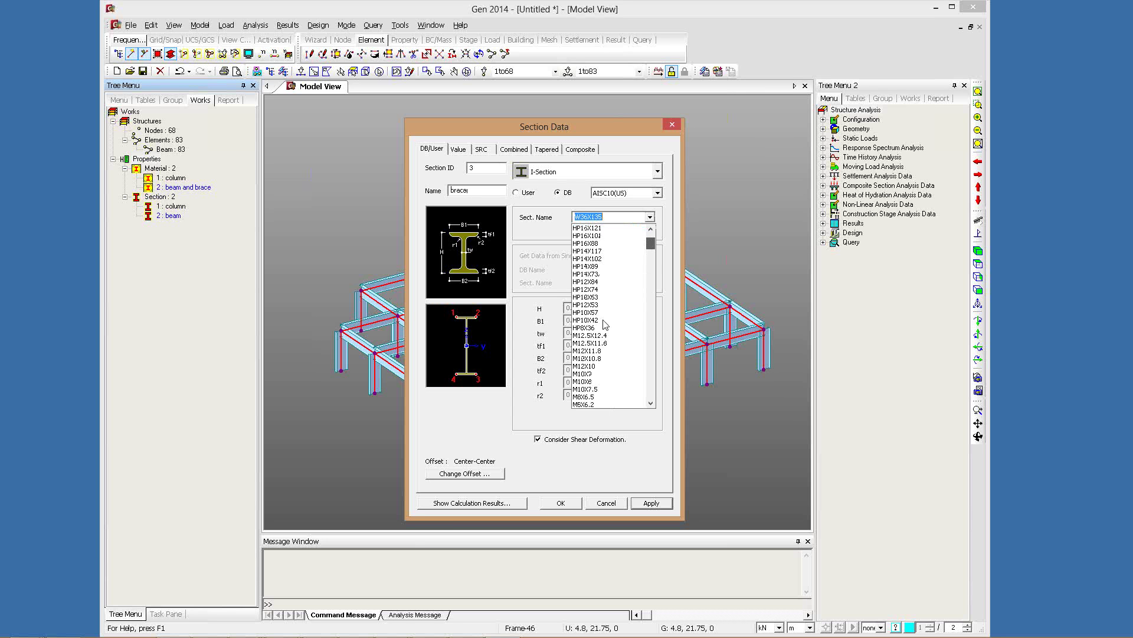
pyautogui.click(560, 502)
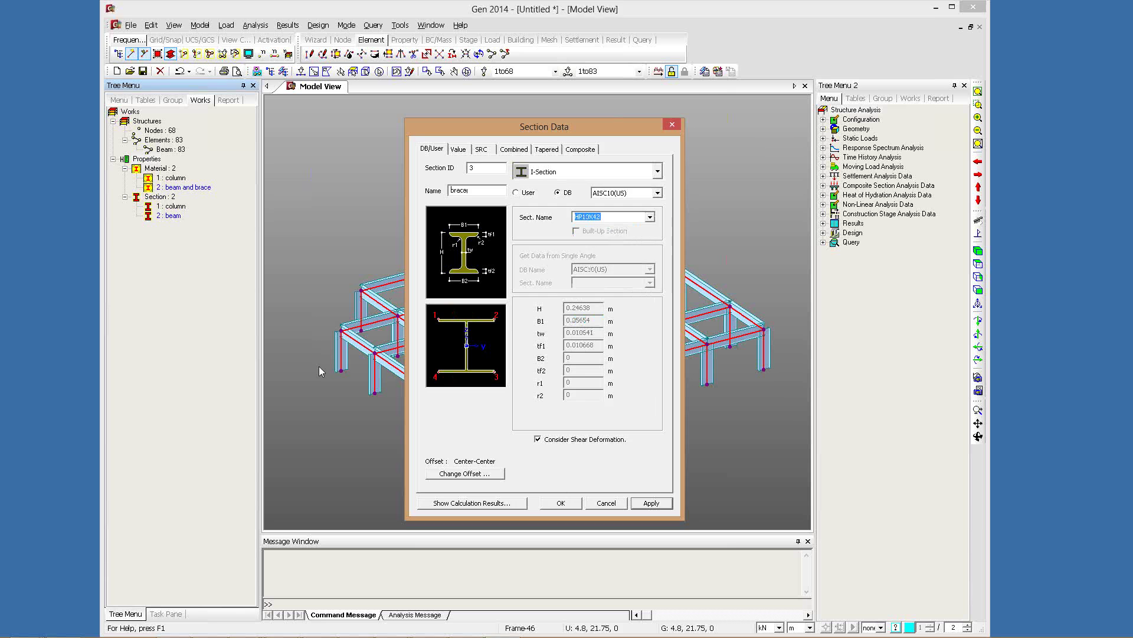
pyautogui.click(561, 502)
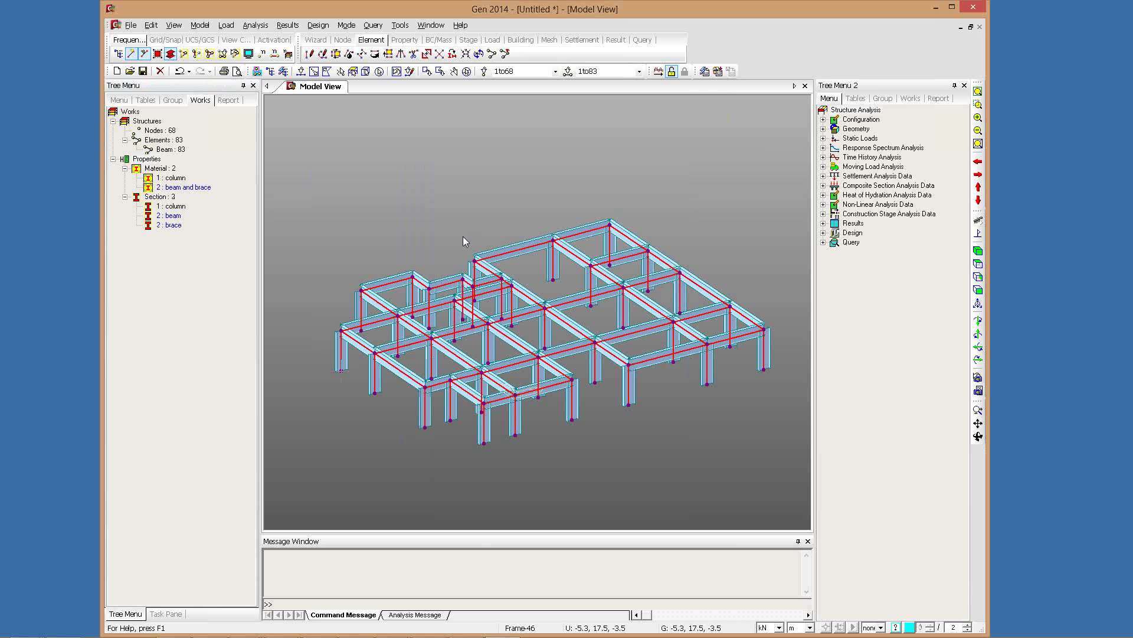
# Select all horizontal floor beams in the front view and assign them the beam and brace material and the beam section
pyautogui.click(468, 73)
pyautogui.hotkey('ctrl', 'shift', 'f')
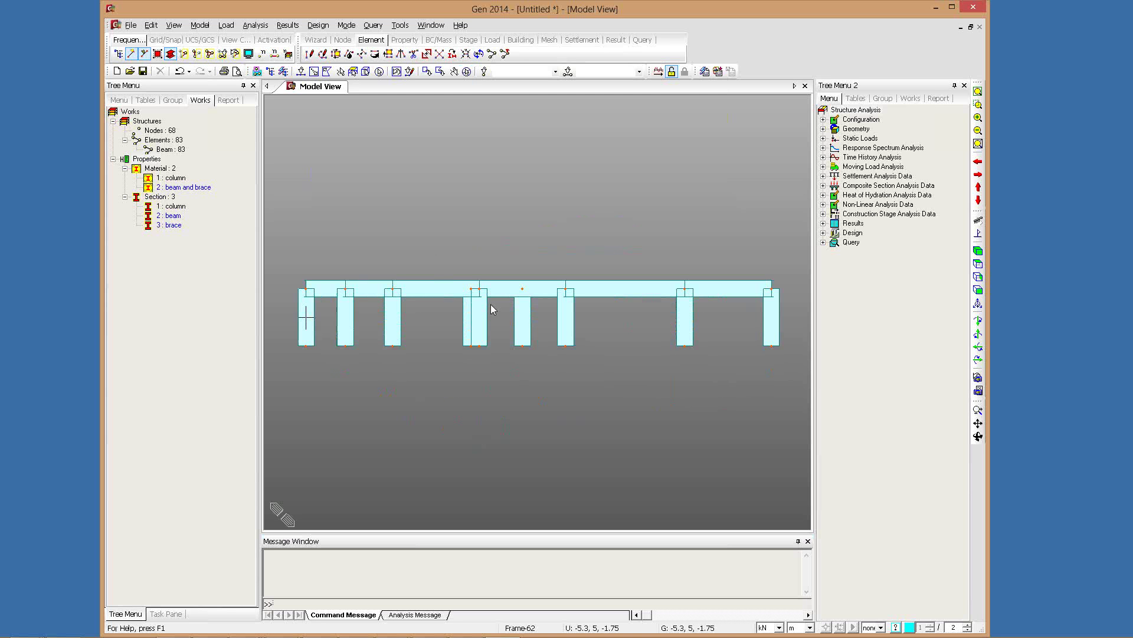
pyautogui.moveTo(286, 246); pyautogui.dragTo(799, 305)
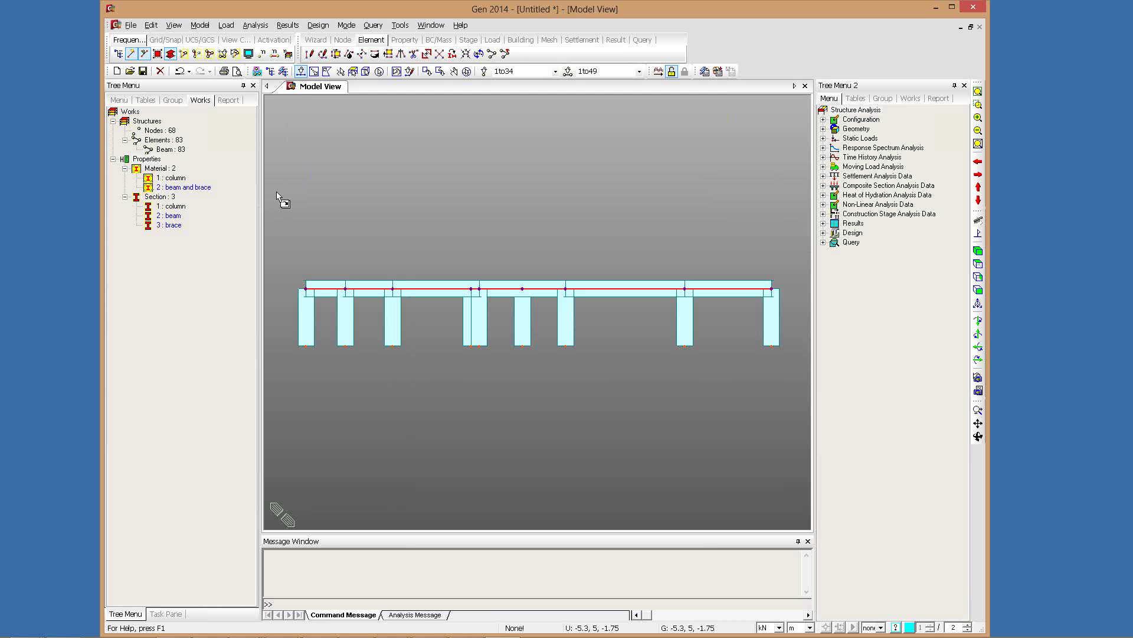
pyautogui.moveTo(276, 193); pyautogui.dragTo(362, 195)
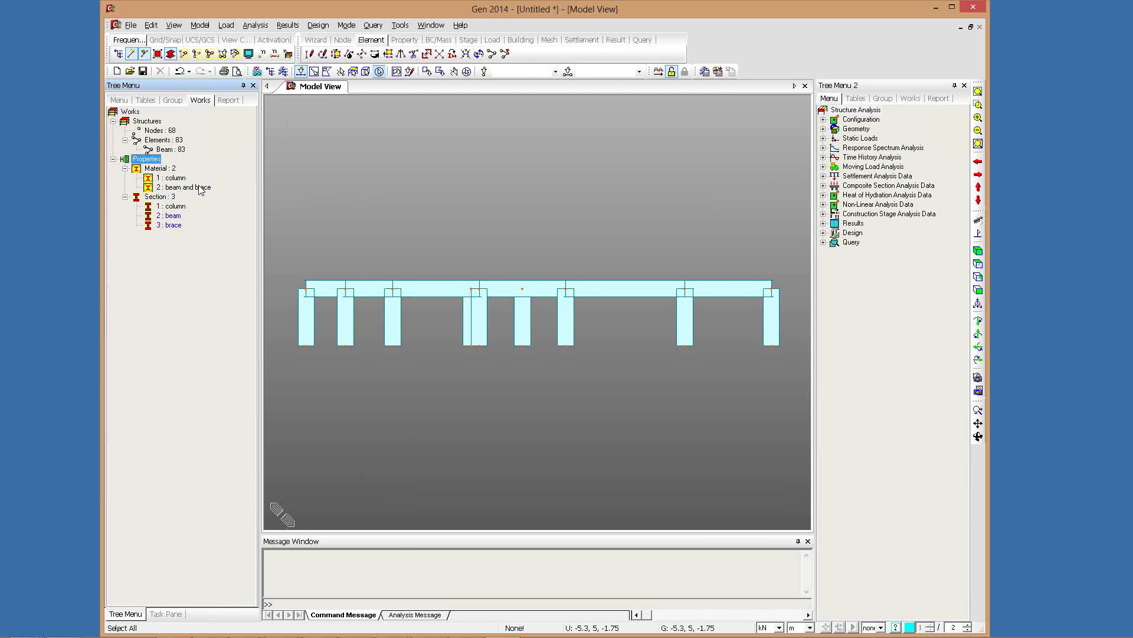
pyautogui.doubleClick(170, 187)
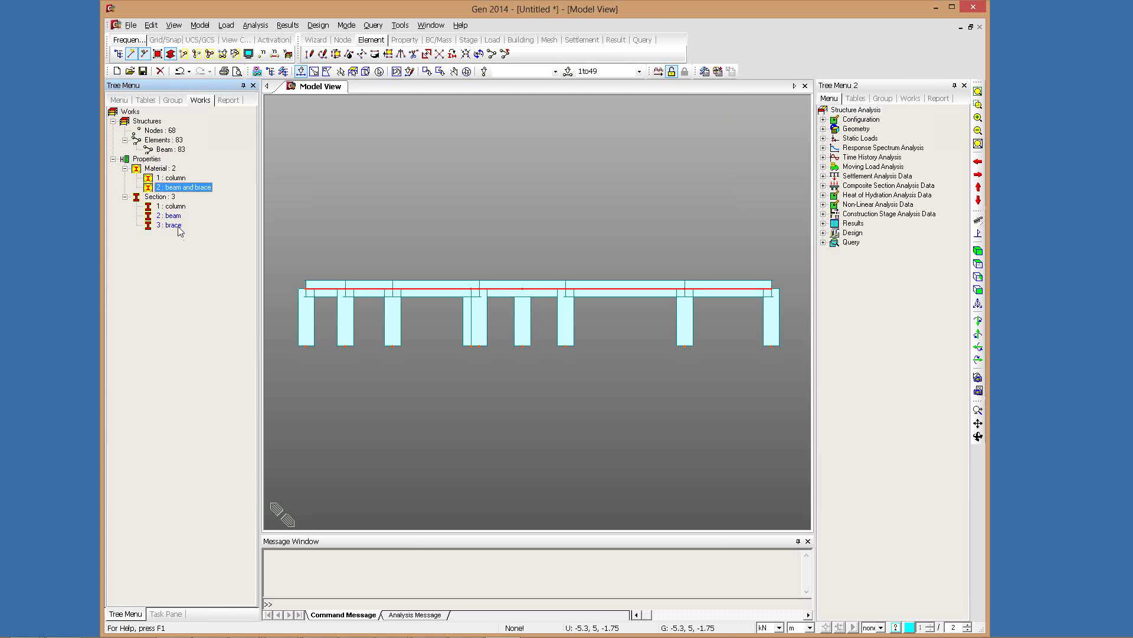
pyautogui.moveTo(168, 215); pyautogui.dragTo(267, 203)
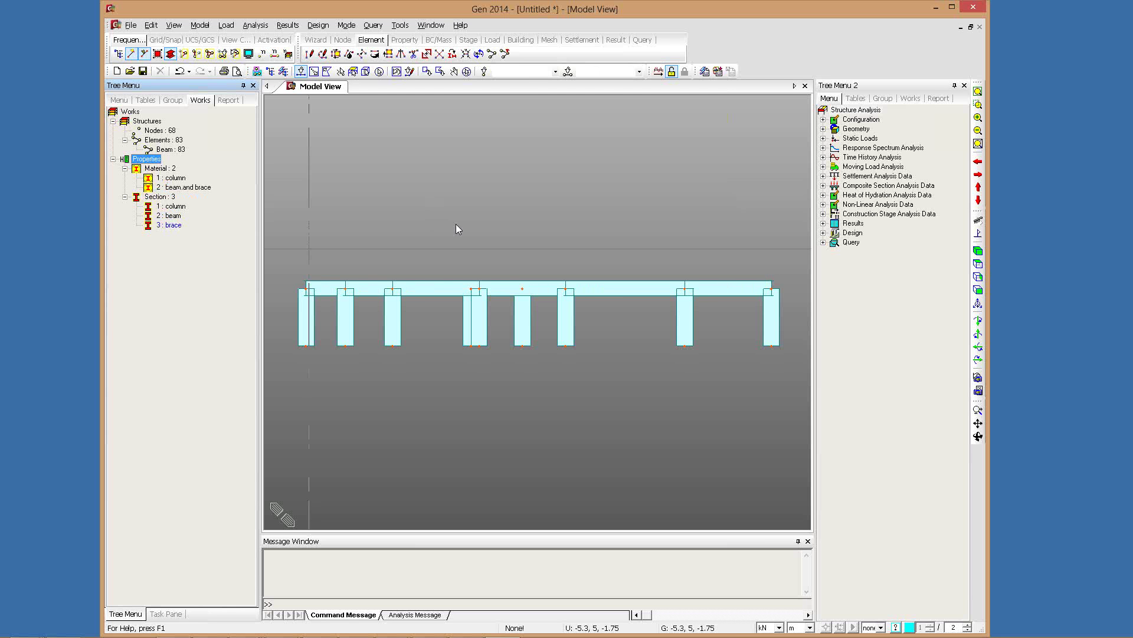
# Select the columns along the left and right edges of the floor plan in the top view
pyautogui.keyDown('ctrl'); pyautogui.moveTo(510, 308); pyautogui.dragTo(473, 292, button='middle'); pyautogui.keyUp('ctrl')
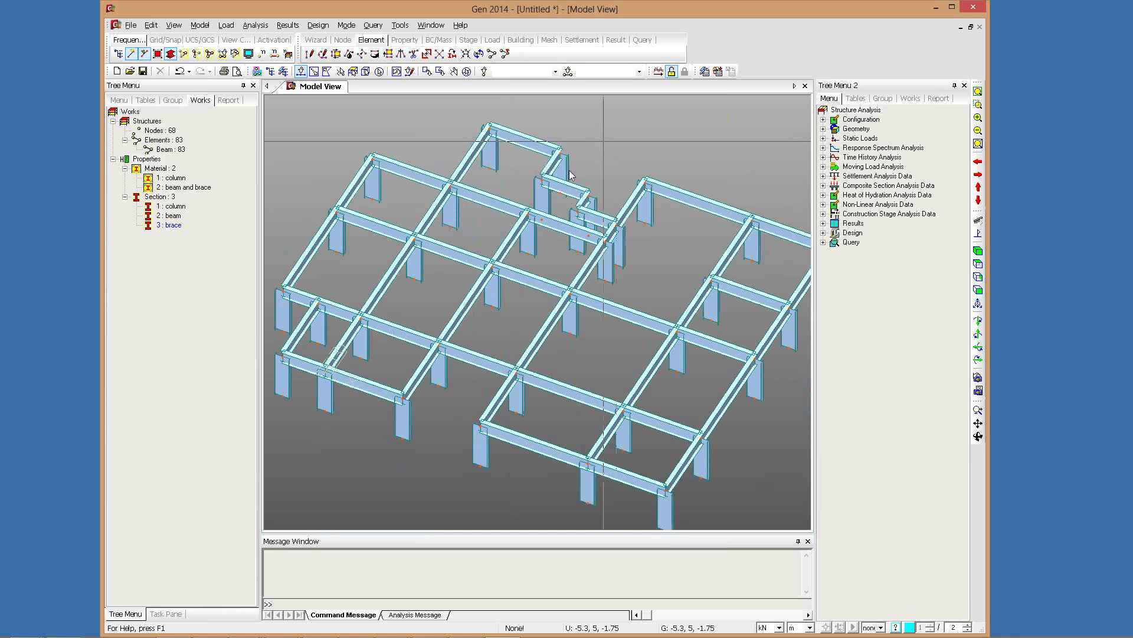
pyautogui.hotkey('ctrl', 'shift', 't')
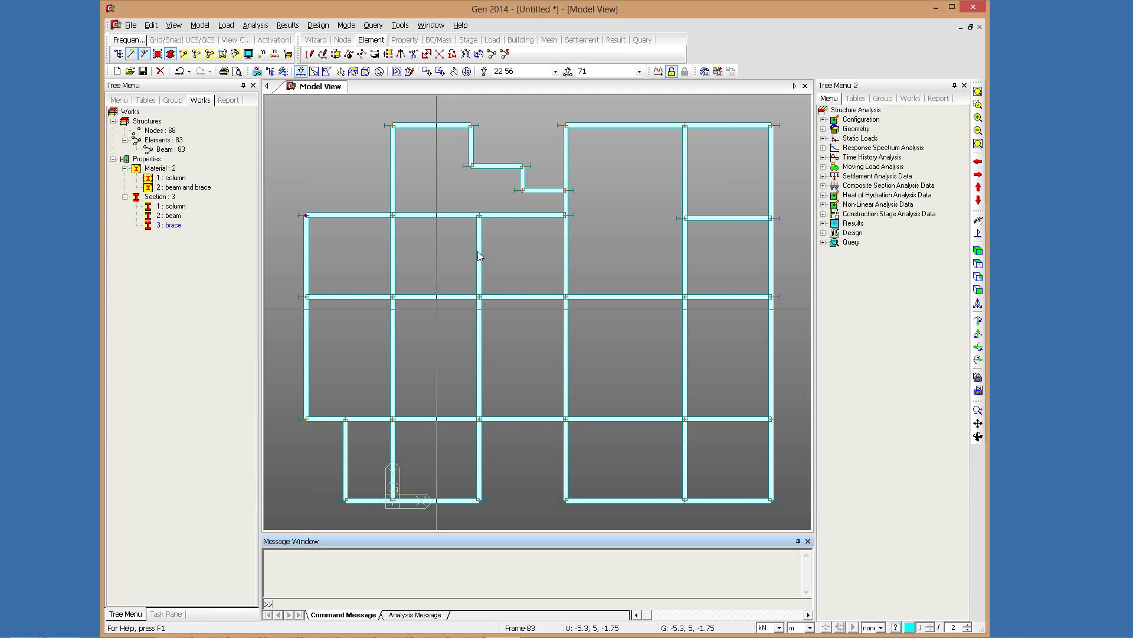
pyautogui.keyDown('ctrl'); pyautogui.moveTo(480, 257); pyautogui.dragTo(383, 344, button='middle'); pyautogui.keyUp('ctrl')
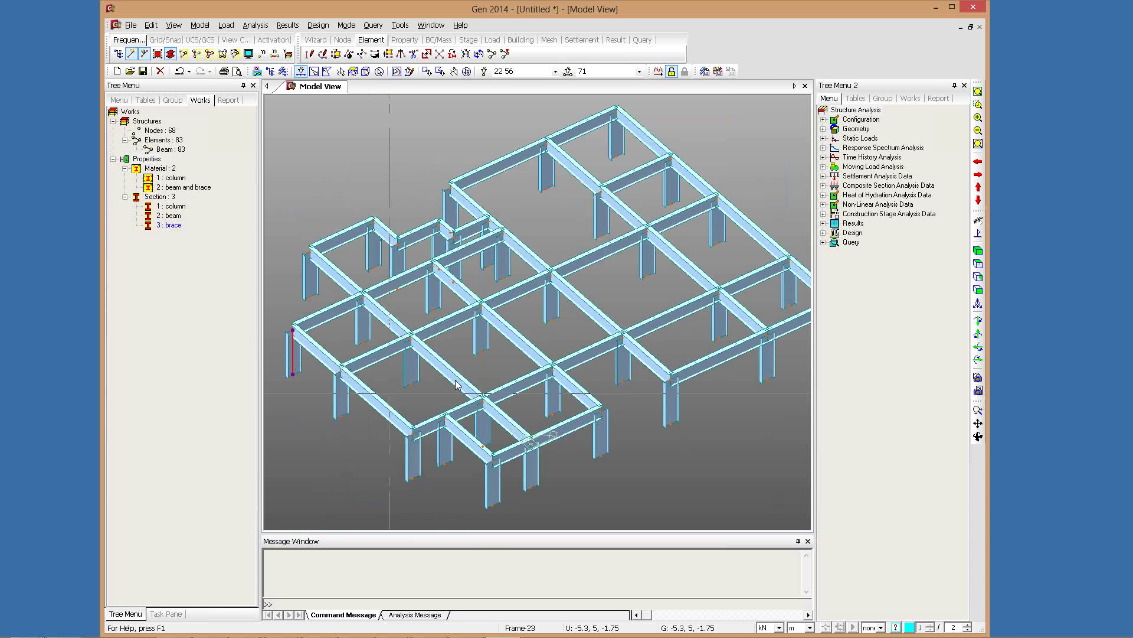
pyautogui.hotkey('ctrl', 'shift', 't')
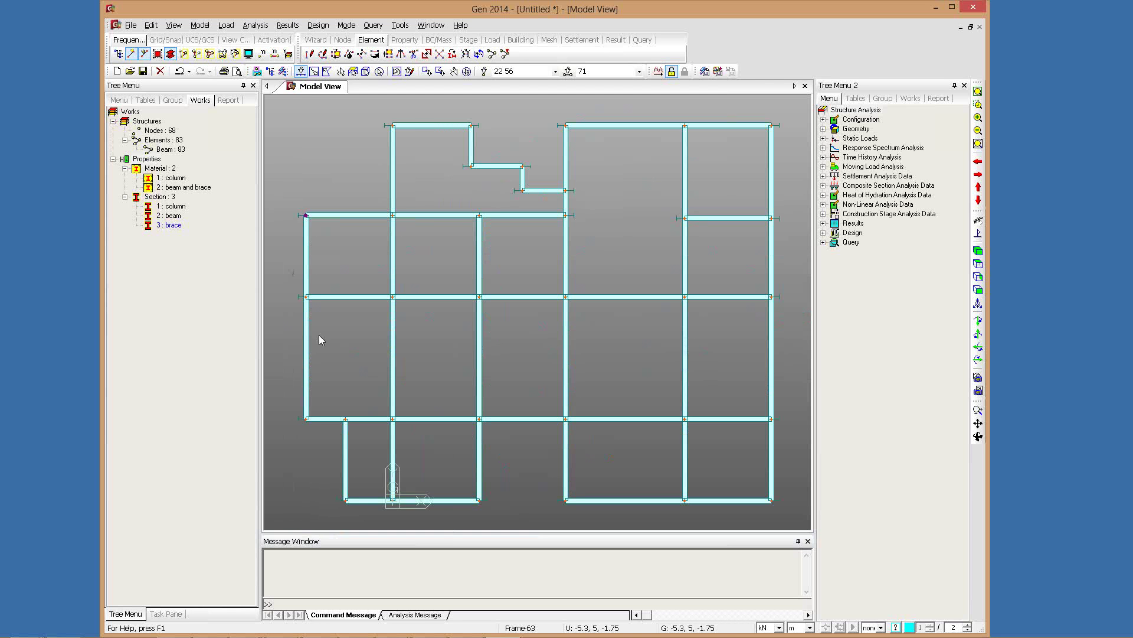
pyautogui.moveTo(293, 273); pyautogui.dragTo(319, 335)
pyautogui.moveTo(293, 398); pyautogui.dragTo(320, 432)
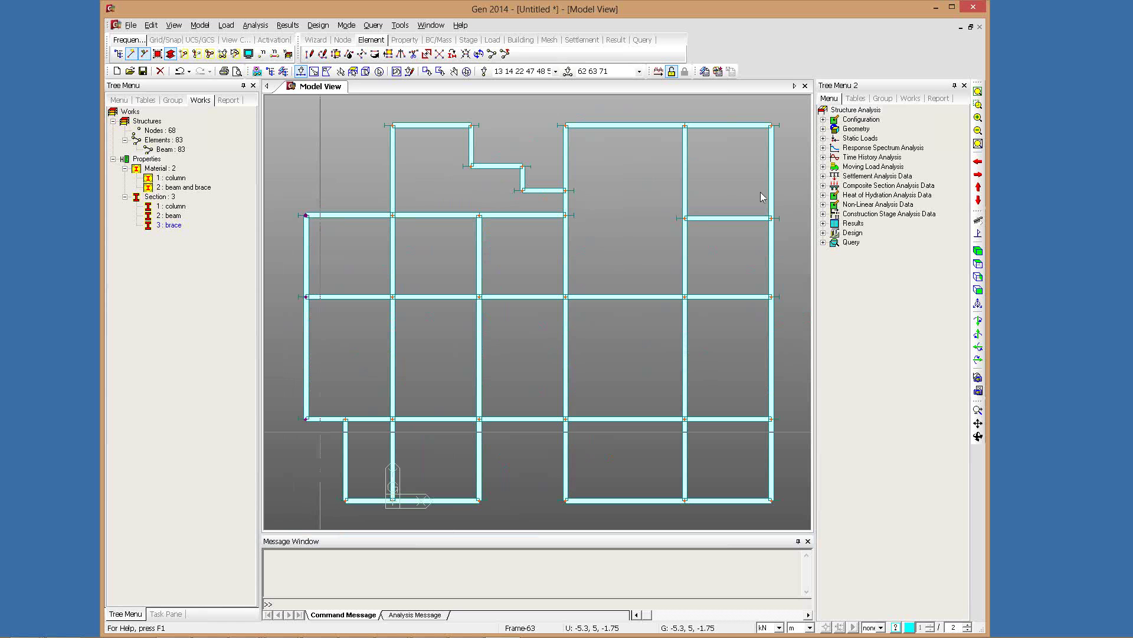
pyautogui.moveTo(786, 110); pyautogui.dragTo(759, 192)
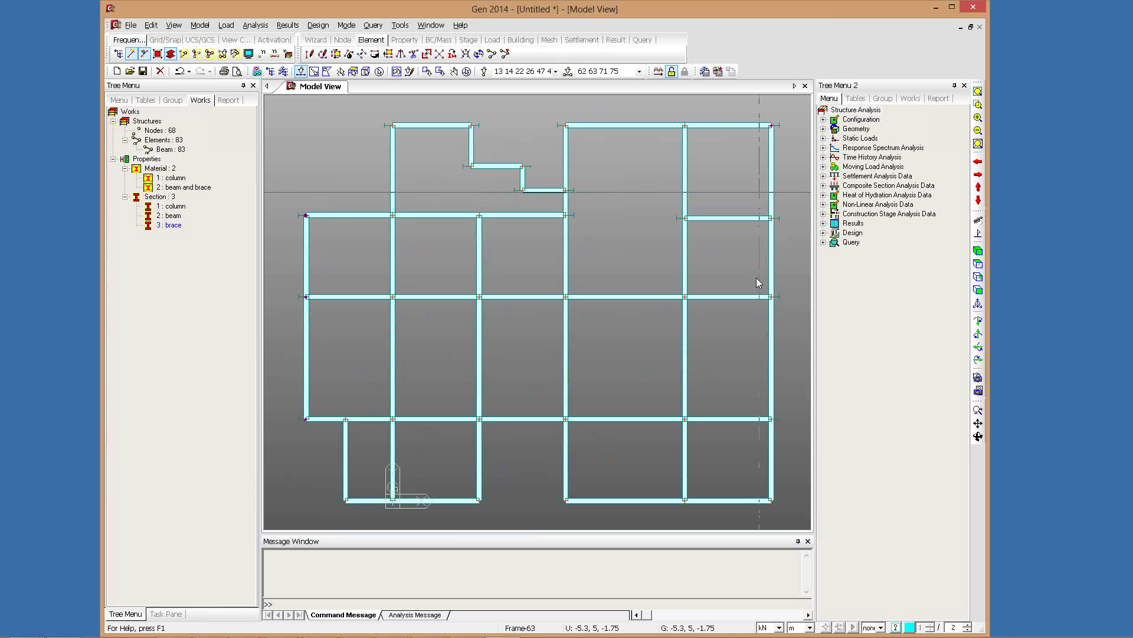
pyautogui.moveTo(757, 278); pyautogui.dragTo(782, 299)
pyautogui.moveTo(760, 493); pyautogui.dragTo(781, 515)
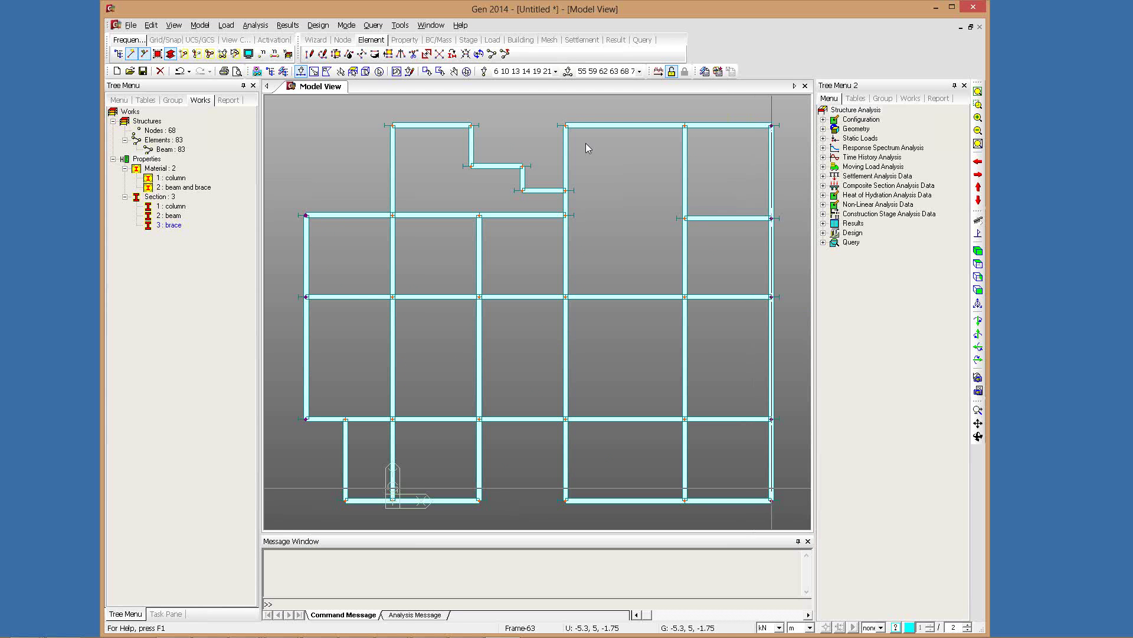
# Add the columns at the corners and ends of the plan's upper and lower edges to the selection
pyautogui.moveTo(585, 143); pyautogui.dragTo(550, 112)
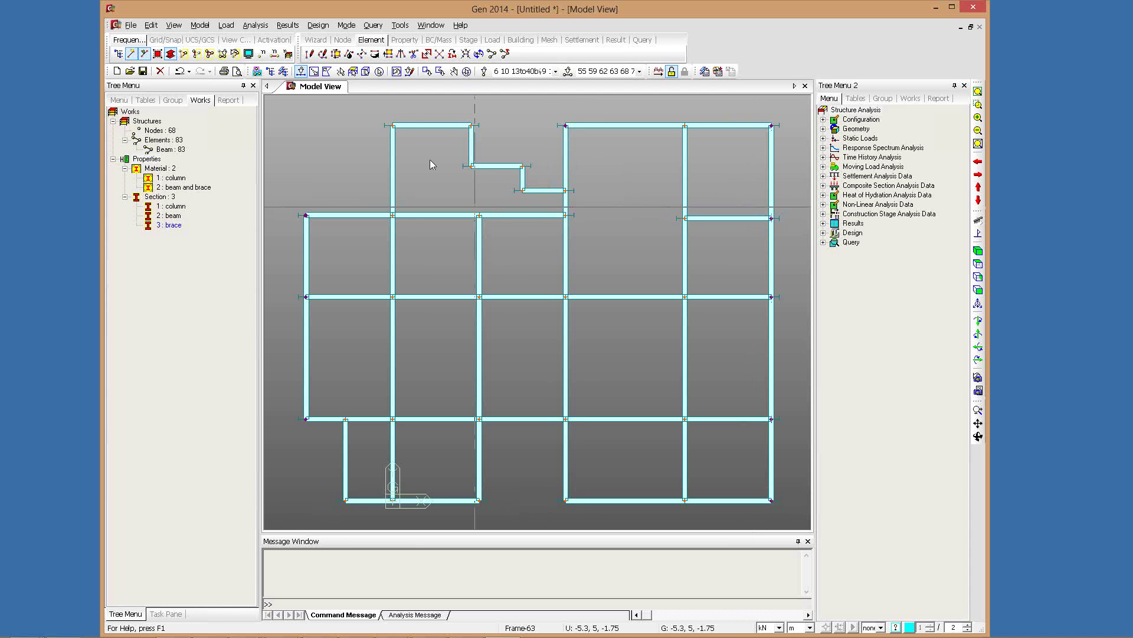
pyautogui.moveTo(464, 108); pyautogui.dragTo(505, 141)
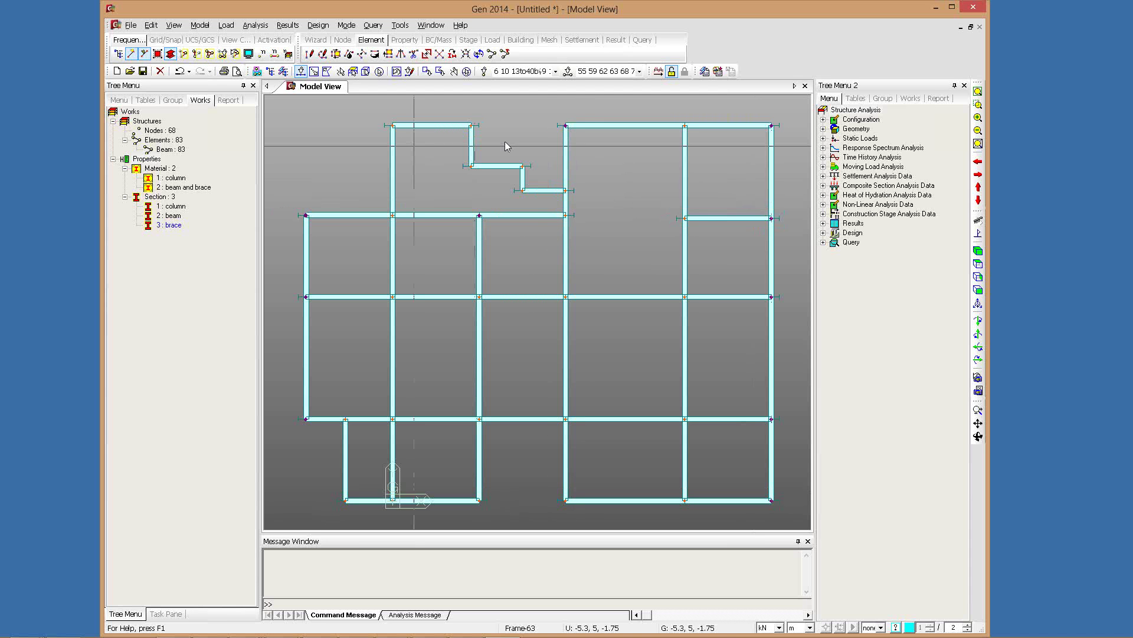
pyautogui.click(366, 499)
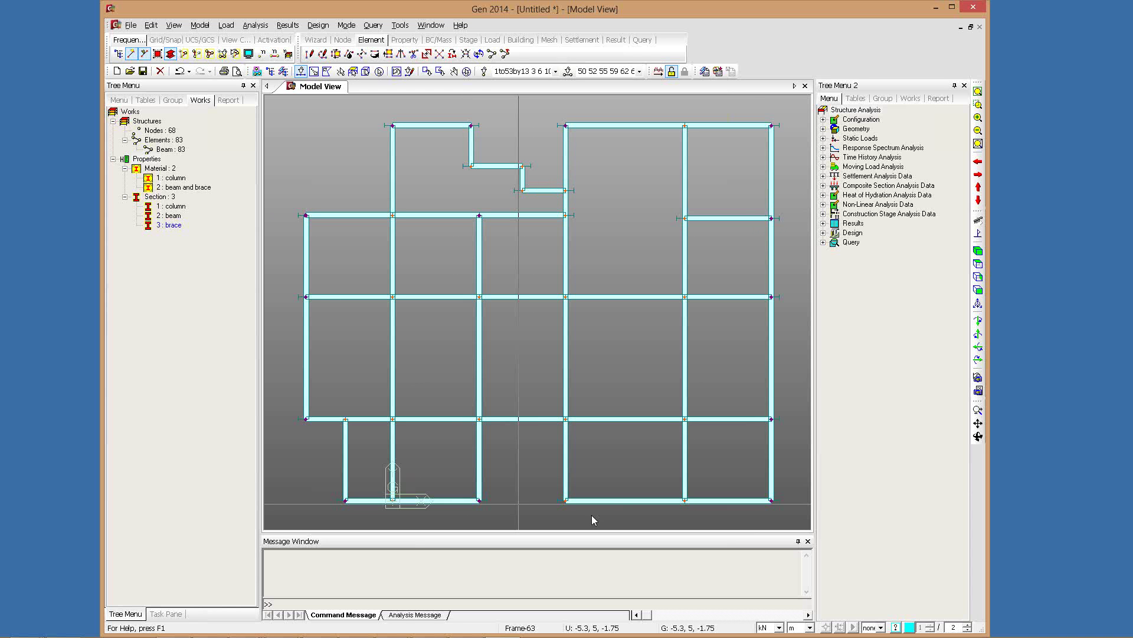
pyautogui.moveTo(598, 519); pyautogui.dragTo(544, 479)
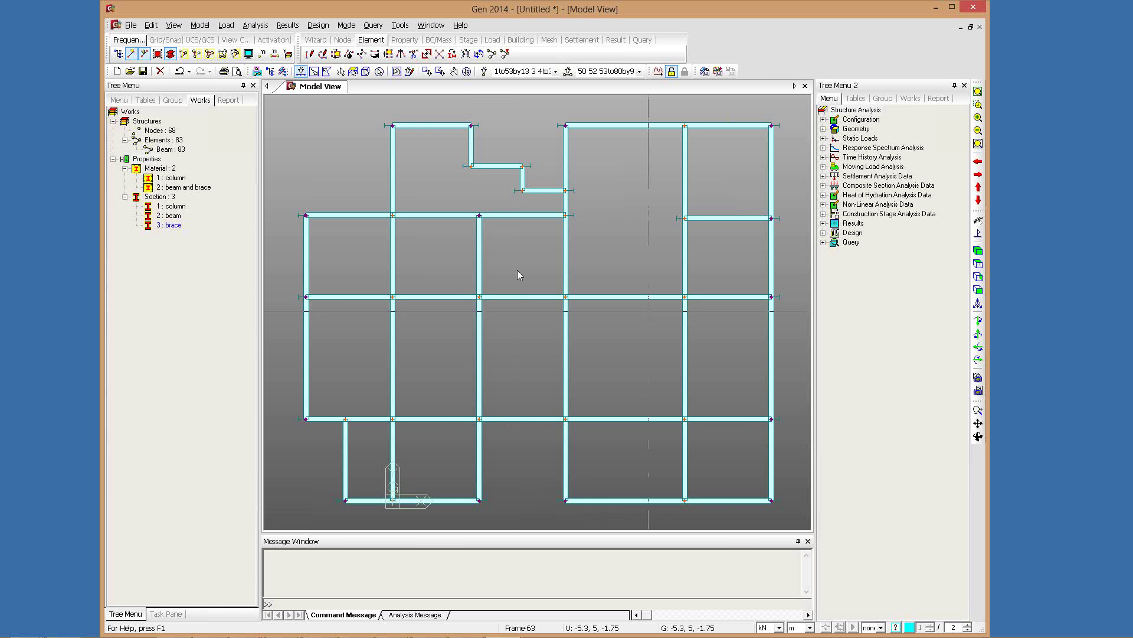
# Assign a beta angle of 90 degrees to the selected columns through the element local axis parameter
pyautogui.rightClick(501, 245)
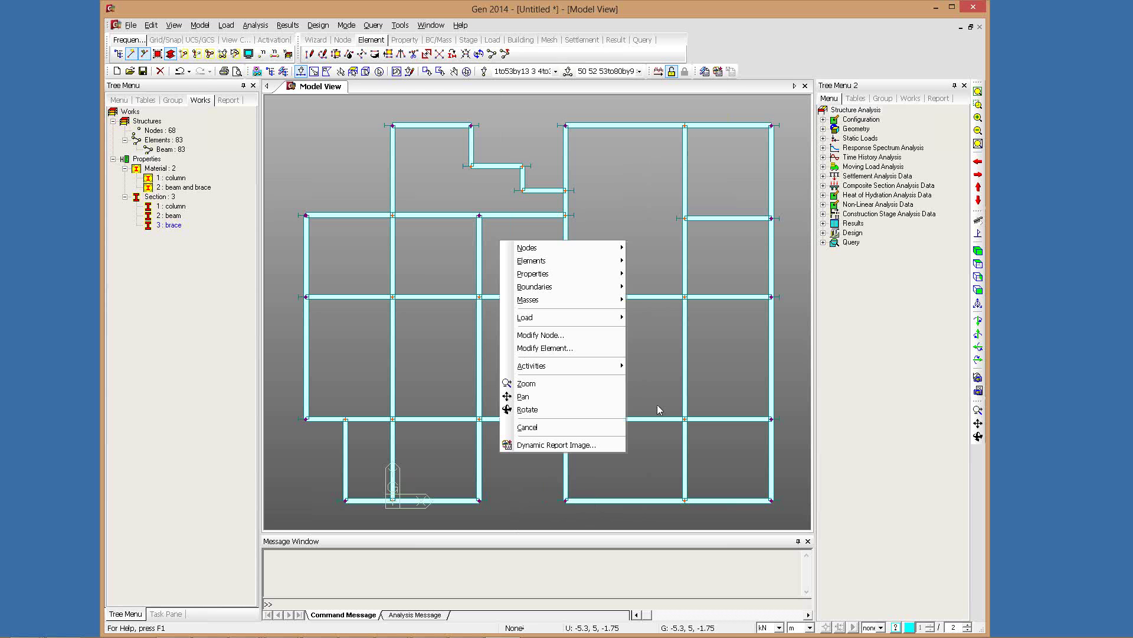
pyautogui.click(657, 405)
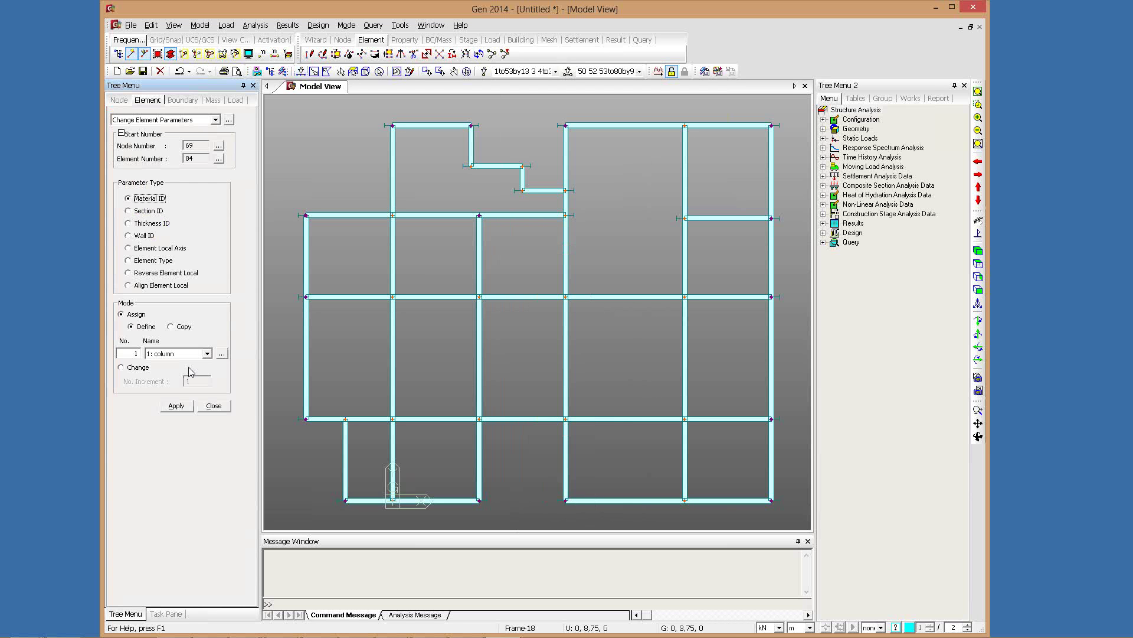
pyautogui.click(200, 351)
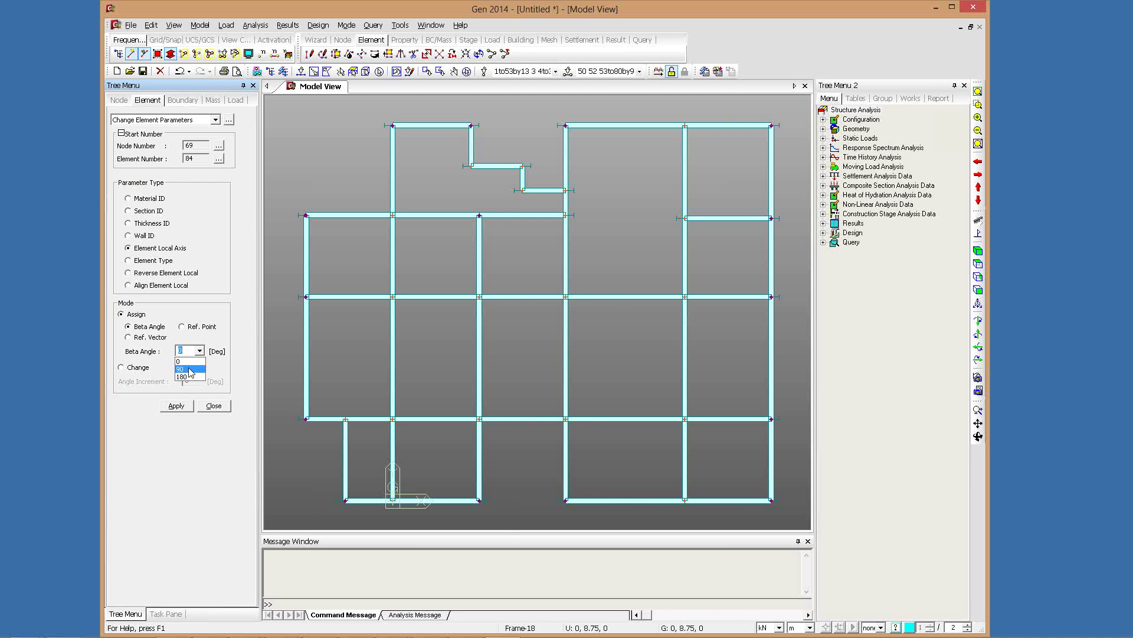
pyautogui.click(180, 410)
pyautogui.click(180, 408)
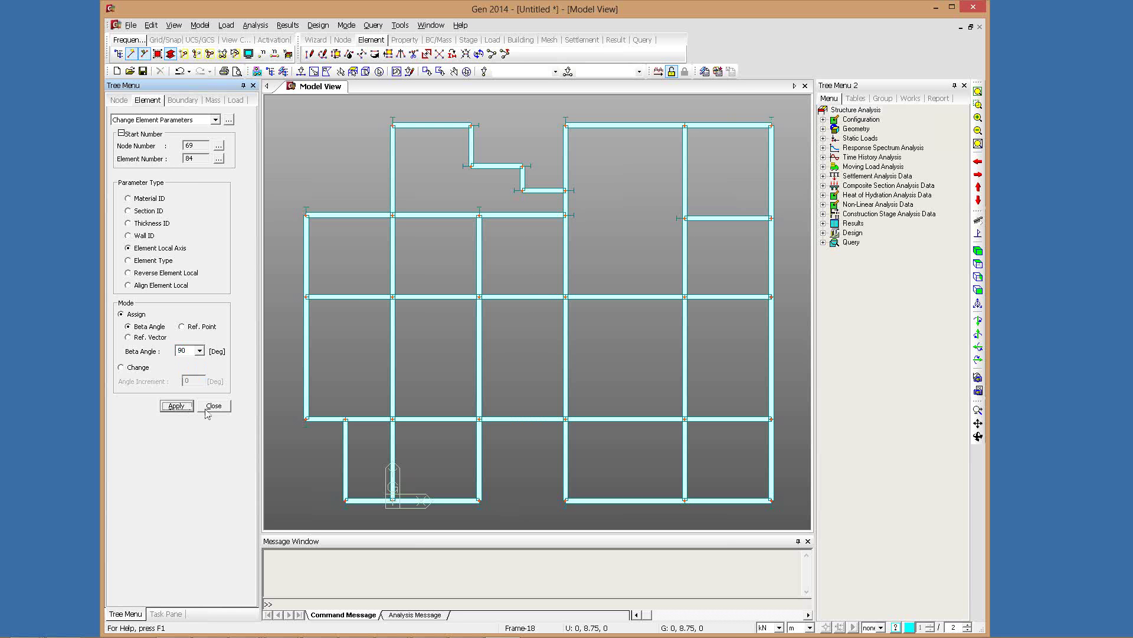
pyautogui.click(209, 407)
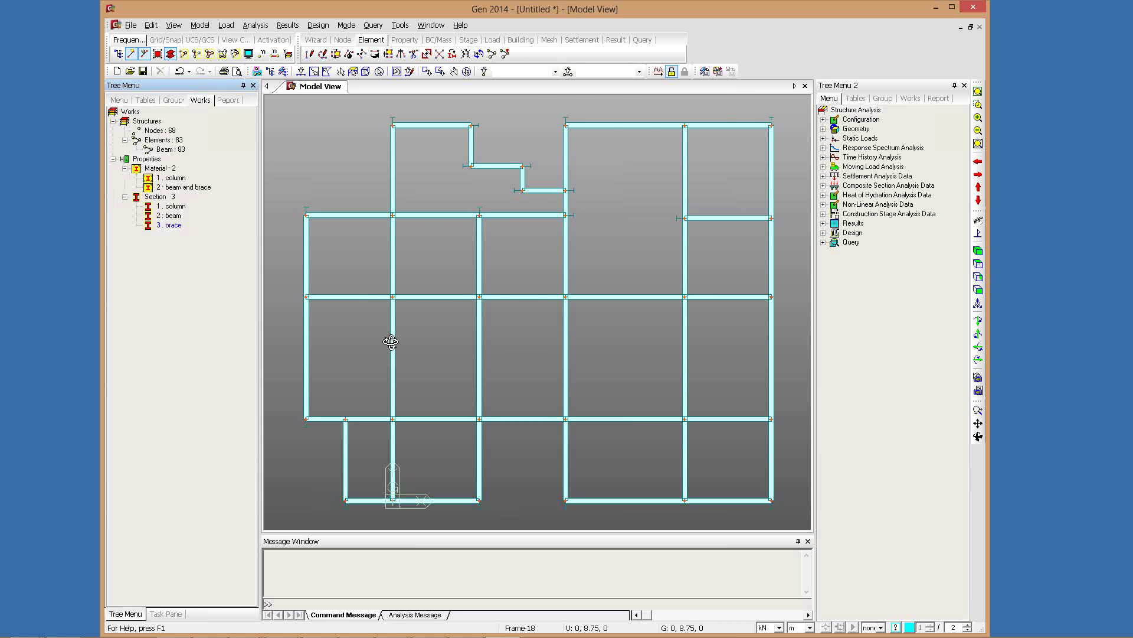
# Create an inverted-V brace pair with beam and brace material and brace section between the columns at X 5.3 and 10.6 m on Y 17.5 m
pyautogui.moveTo(390, 342)
pyautogui.keyDown('ctrl'); pyautogui.mouseDown(button='middle')
pyautogui.moveTo(402, 324)
pyautogui.moveTo(400, 338)
pyautogui.mouseUp(button='middle'); pyautogui.keyUp('ctrl')
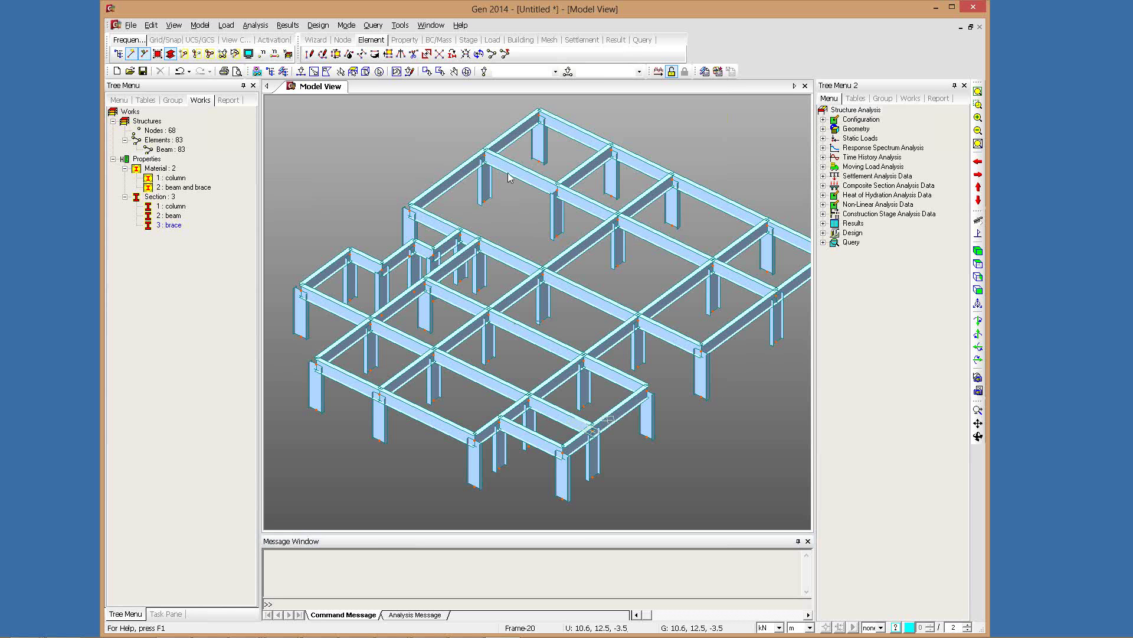
pyautogui.scroll(2, 509, 177)
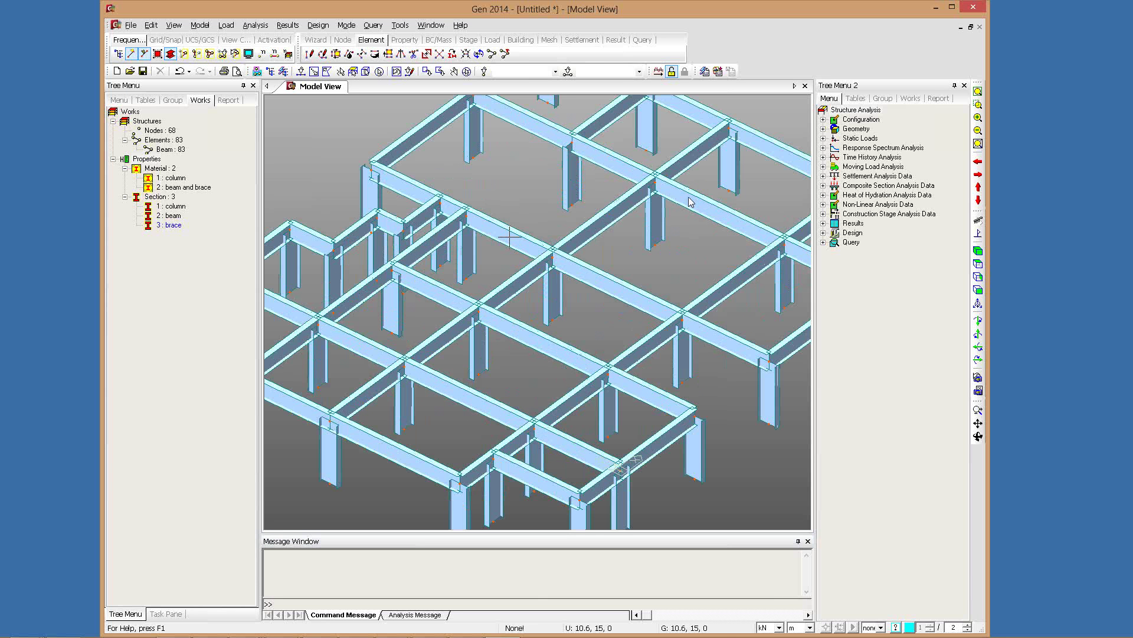
pyautogui.rightClick(509, 174)
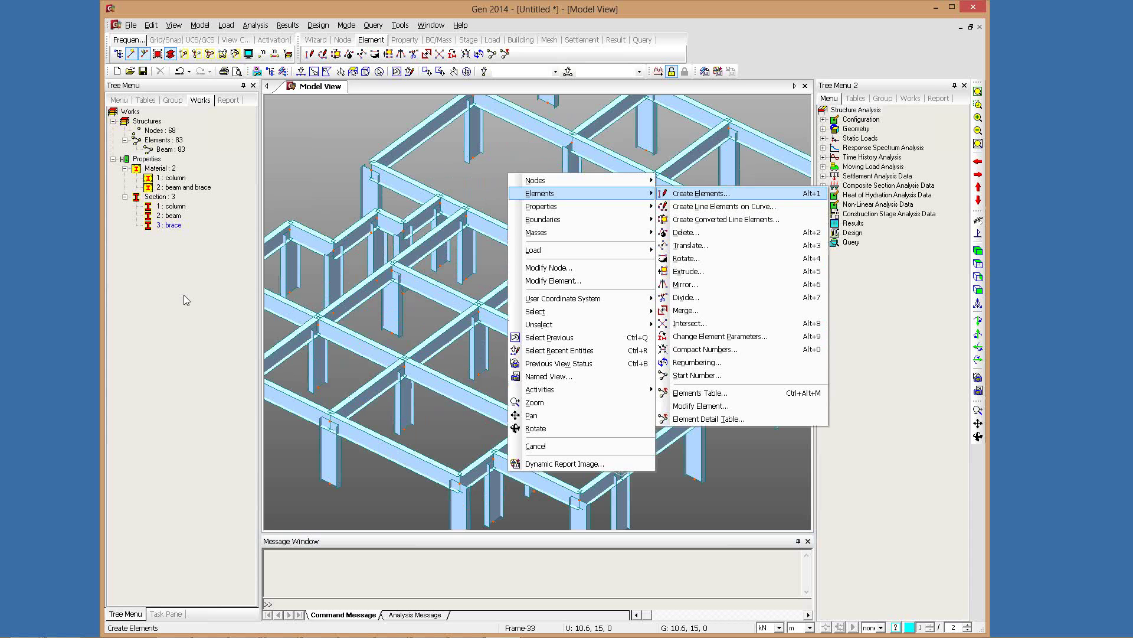
pyautogui.press('Return')
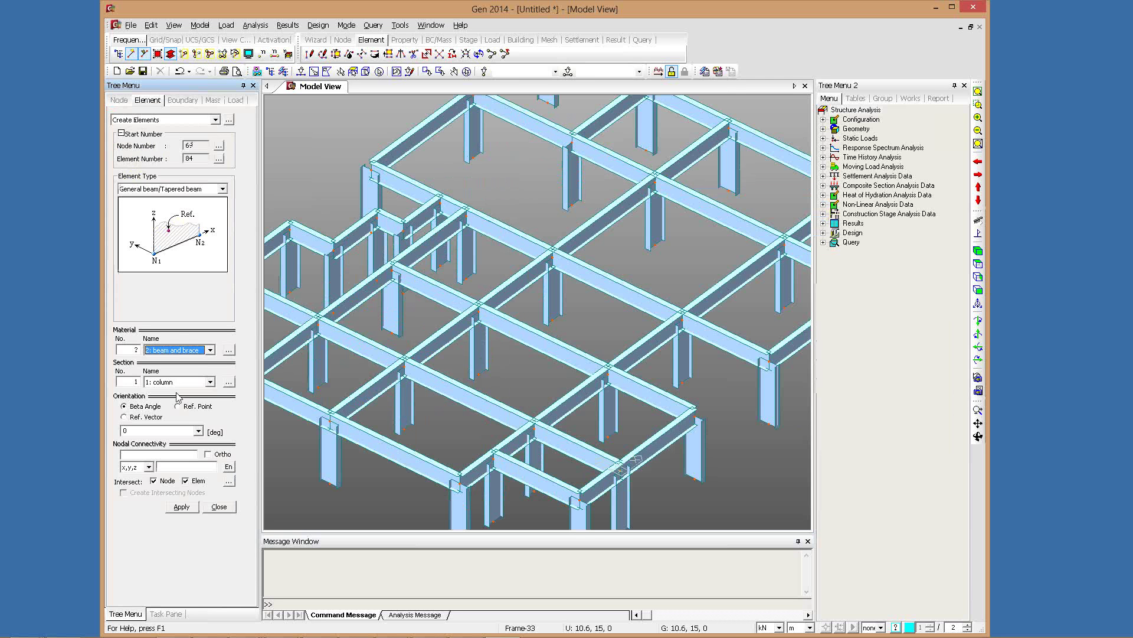
pyautogui.click(177, 382)
pyautogui.click(170, 408)
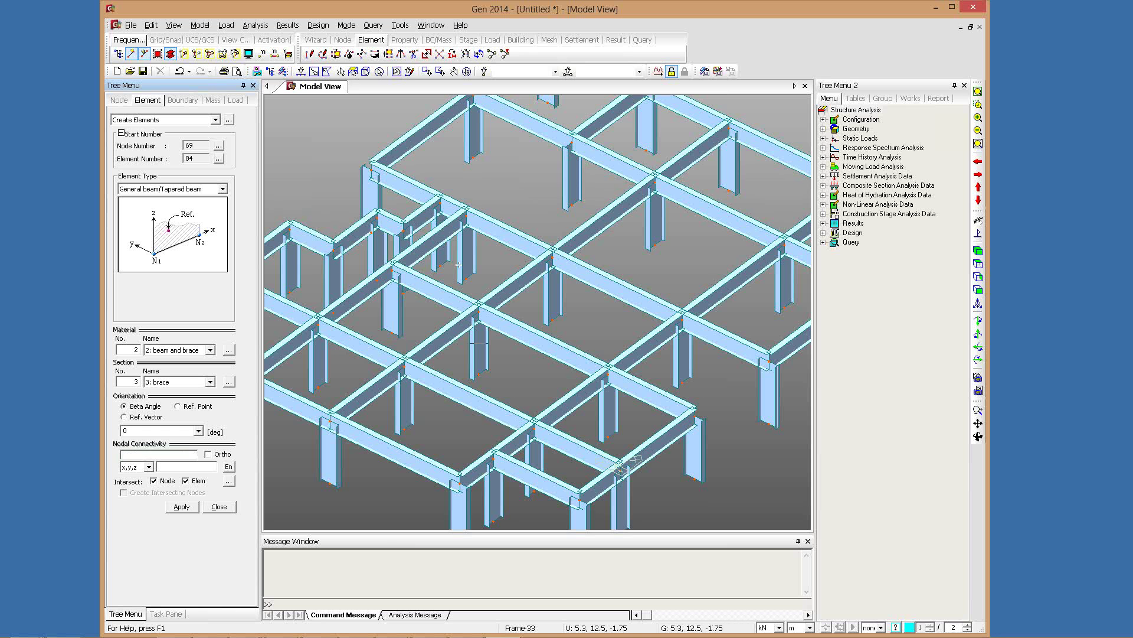
pyautogui.keyDown('ctrl'); pyautogui.moveTo(459, 265); pyautogui.dragTo(485, 205, button='middle'); pyautogui.keyUp('ctrl')
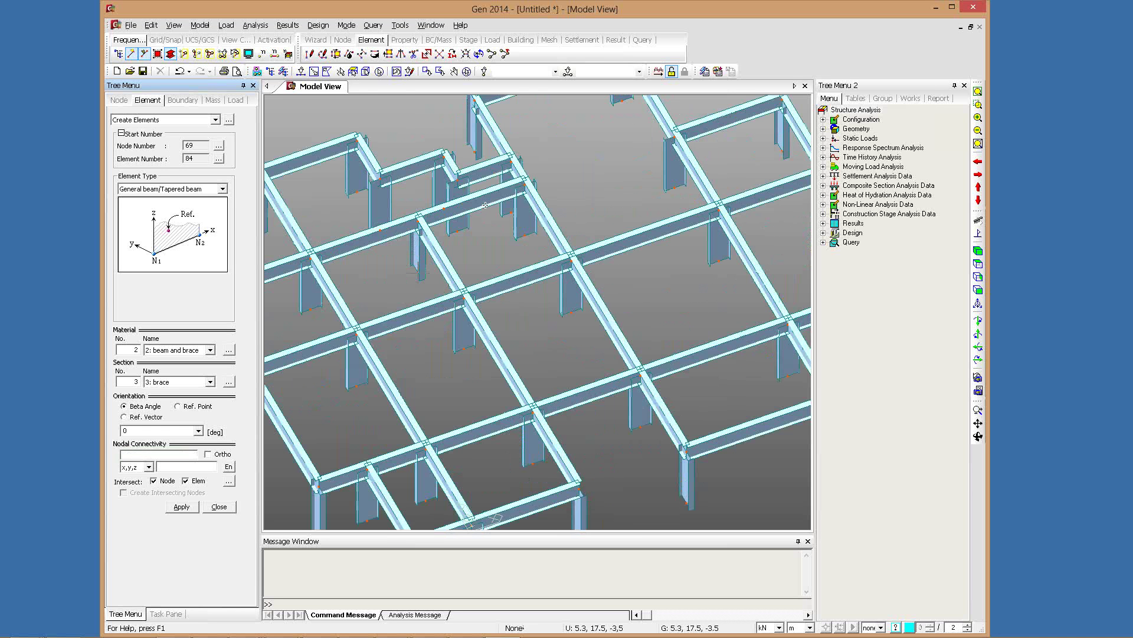
pyautogui.click(486, 204)
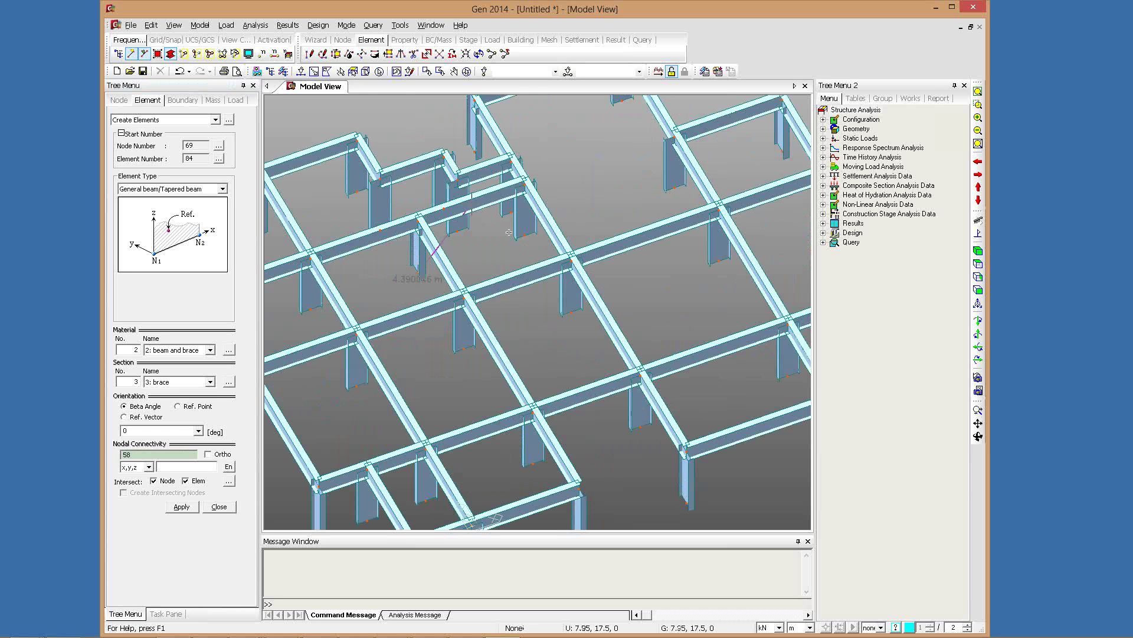
pyautogui.click(418, 268)
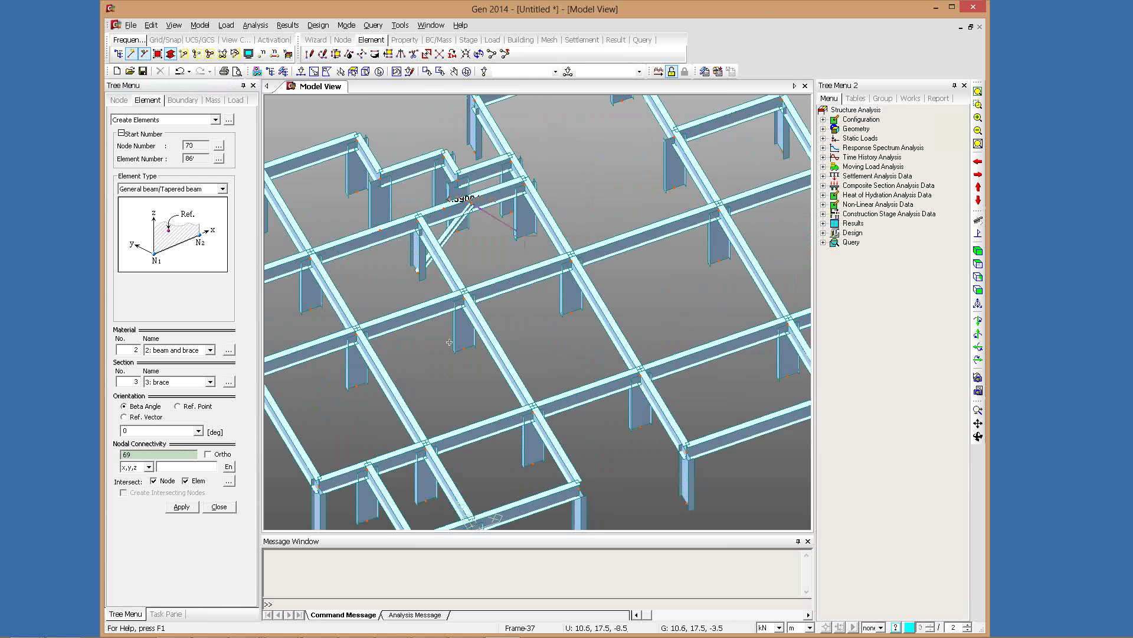
# Create inverted-V brace pairs beneath the midpoints of the same bay's two side beams, along X 5.3 m and X 10.6 m
pyautogui.keyDown('ctrl'); pyautogui.moveTo(450, 342); pyautogui.dragTo(437, 331, button='middle'); pyautogui.keyUp('ctrl')
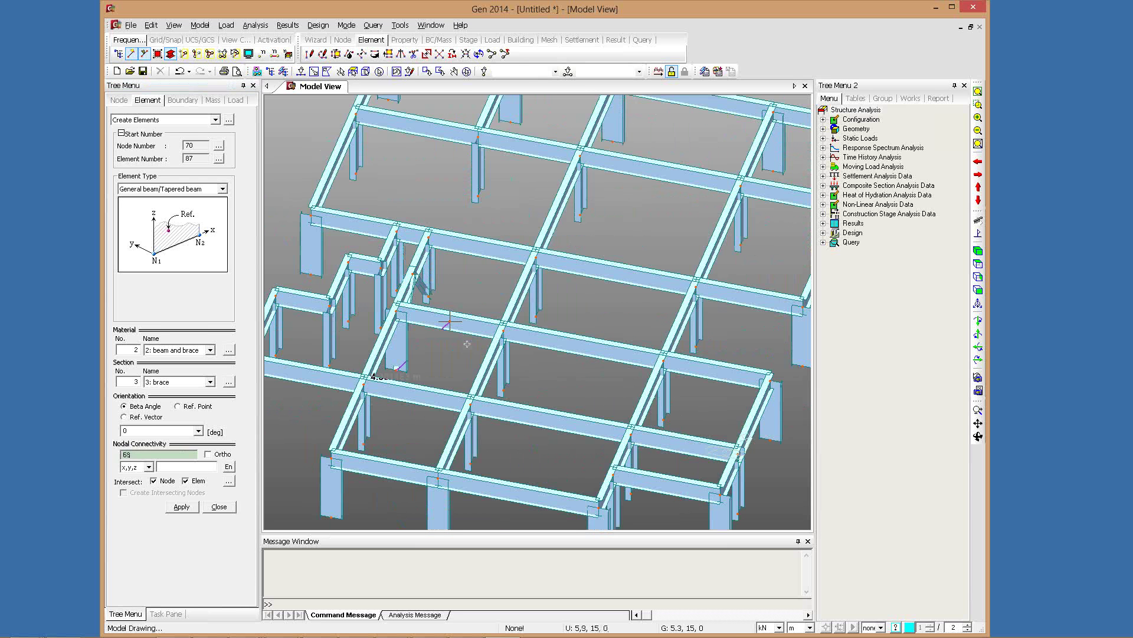
pyautogui.click(450, 323)
pyautogui.click(501, 389)
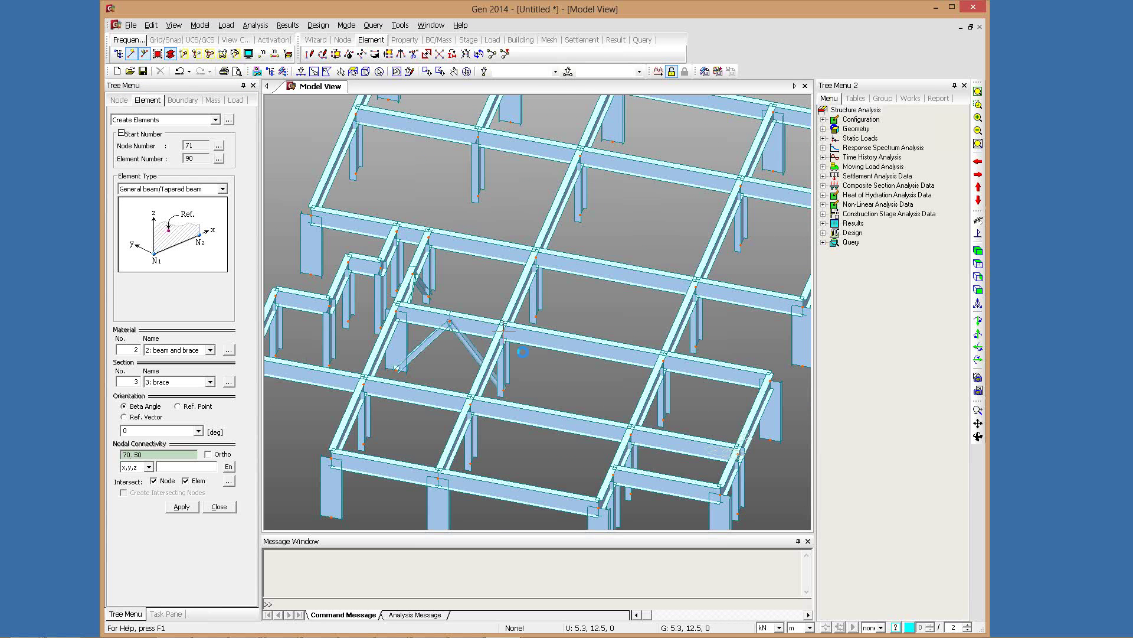
pyautogui.keyDown('ctrl'); pyautogui.moveTo(503, 331); pyautogui.dragTo(464, 257, button='middle'); pyautogui.keyUp('ctrl')
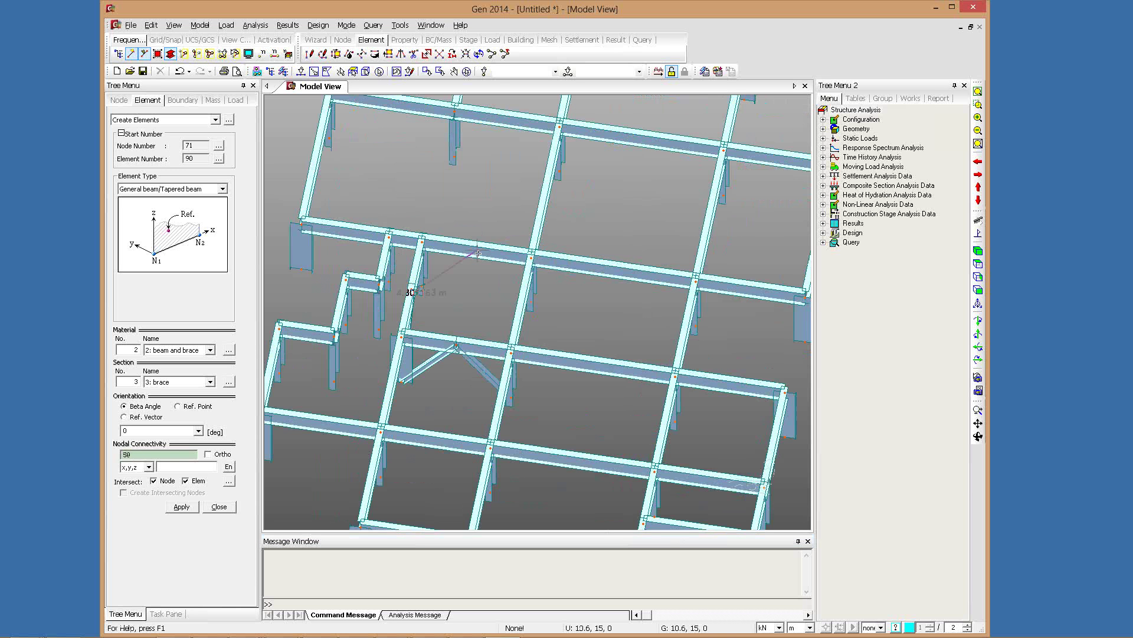
pyautogui.click(478, 254)
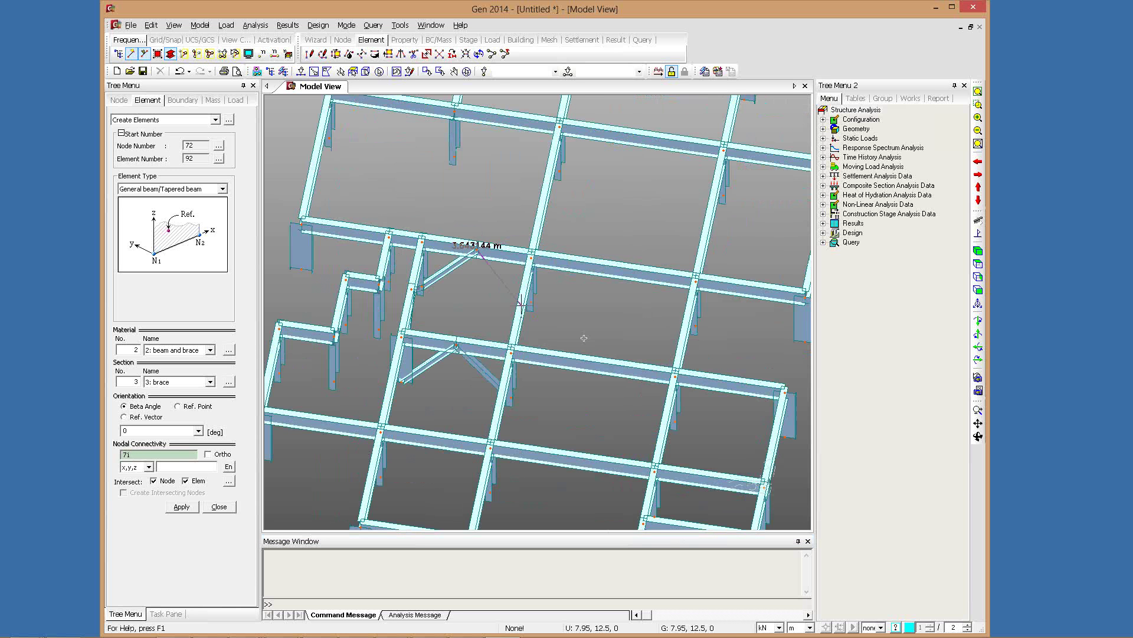
pyautogui.click(521, 304)
# Create an inverted-V brace pair between the columns at Y 12.5 and 5 m on X 17.9 m
pyautogui.keyDown('ctrl'); pyautogui.moveTo(521, 304); pyautogui.dragTo(572, 214, button='middle'); pyautogui.keyUp('ctrl')
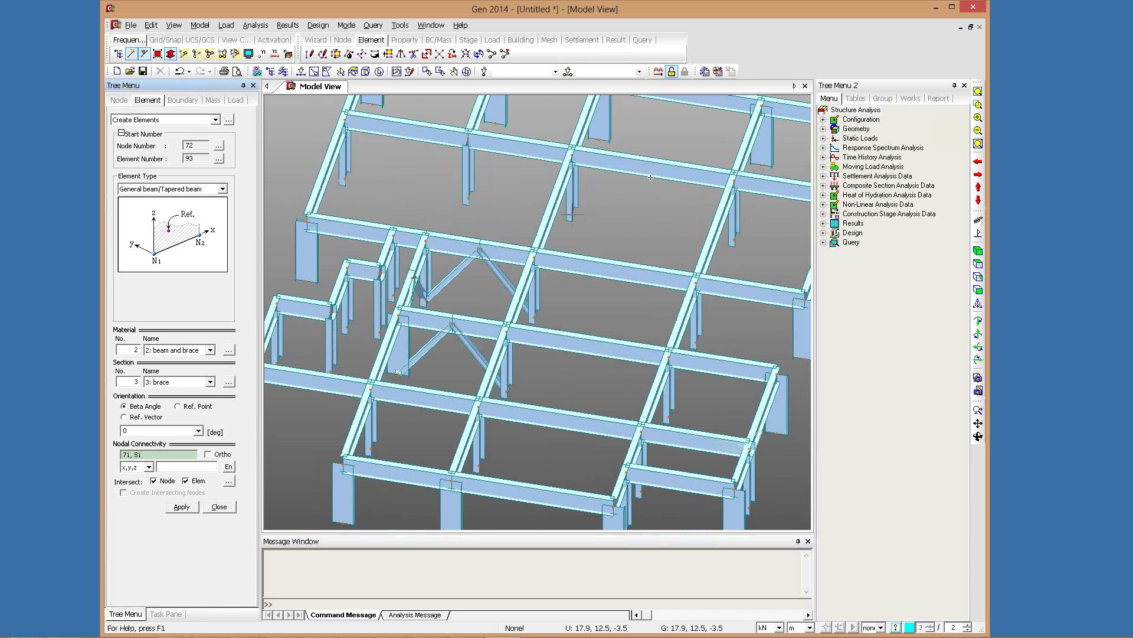
pyautogui.click(572, 213)
pyautogui.click(653, 168)
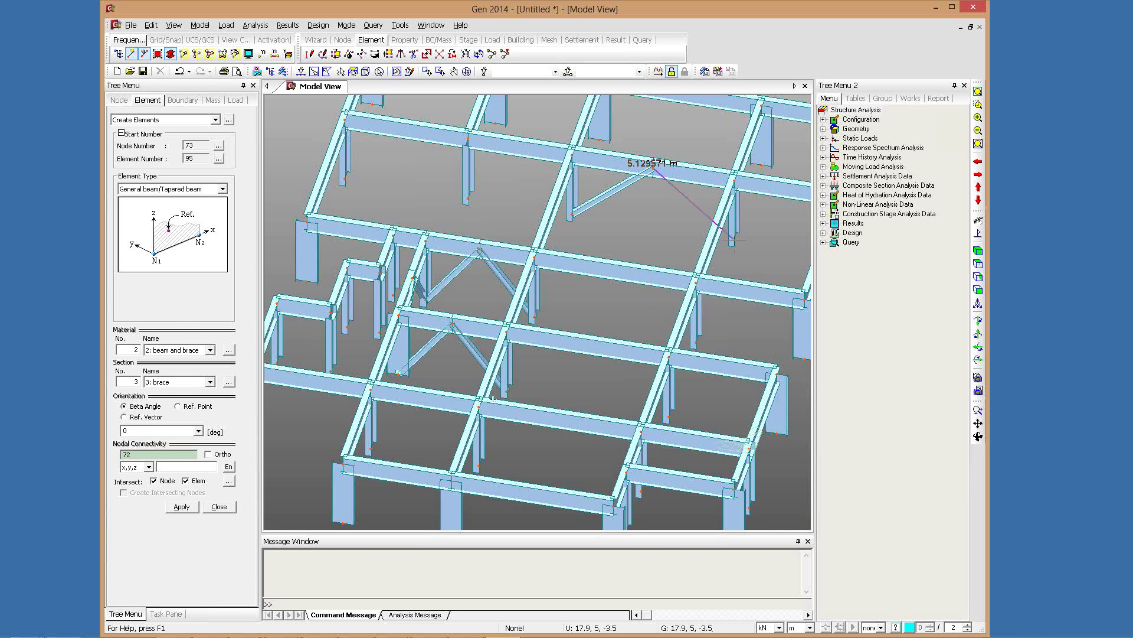
pyautogui.click(733, 239)
pyautogui.keyDown('ctrl'); pyautogui.moveTo(734, 240); pyautogui.dragTo(508, 331, button='middle'); pyautogui.keyUp('ctrl')
pyautogui.press('Escape')
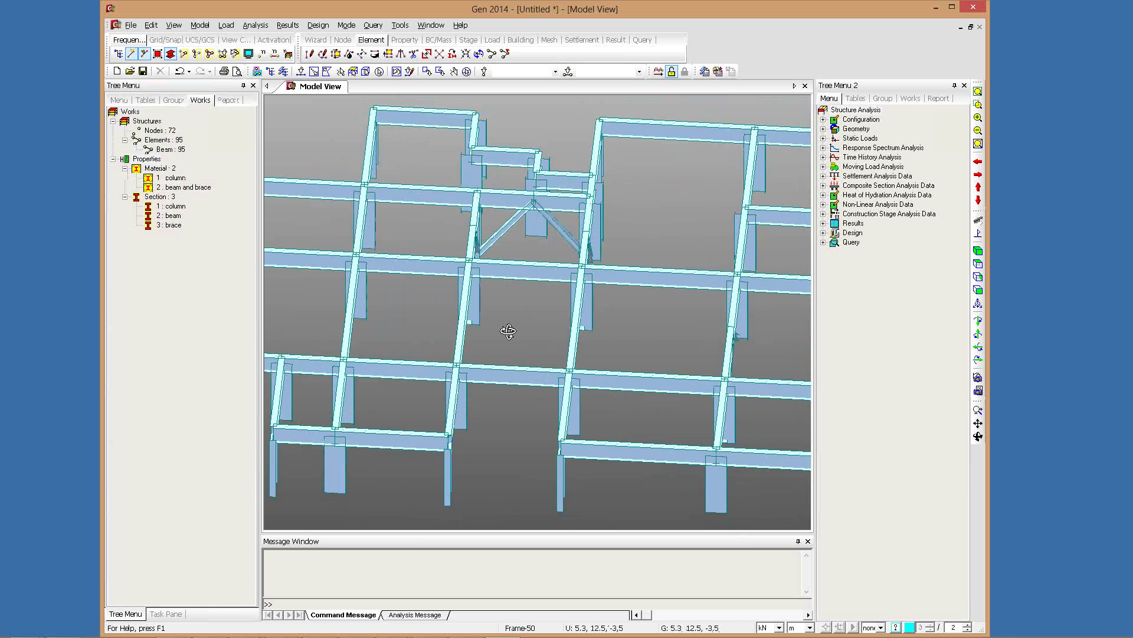
# Add a static load case named SW with the type Dead Load (D)
pyautogui.hotkey('ctrl', 'i')
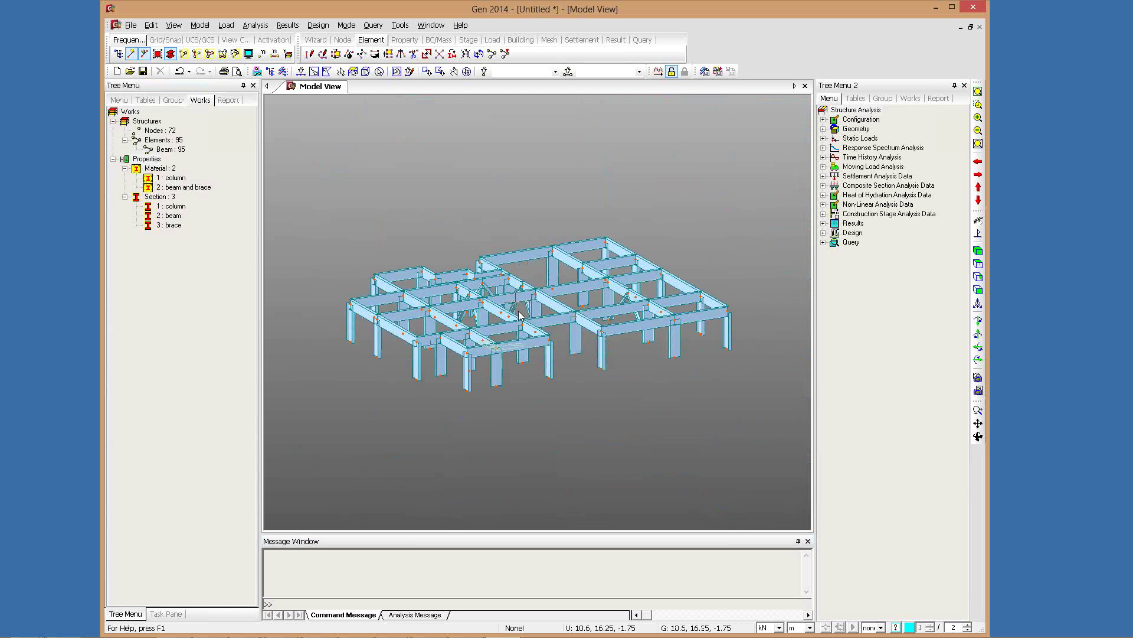
pyautogui.hotkey('ctrl', 'shift', 'f')
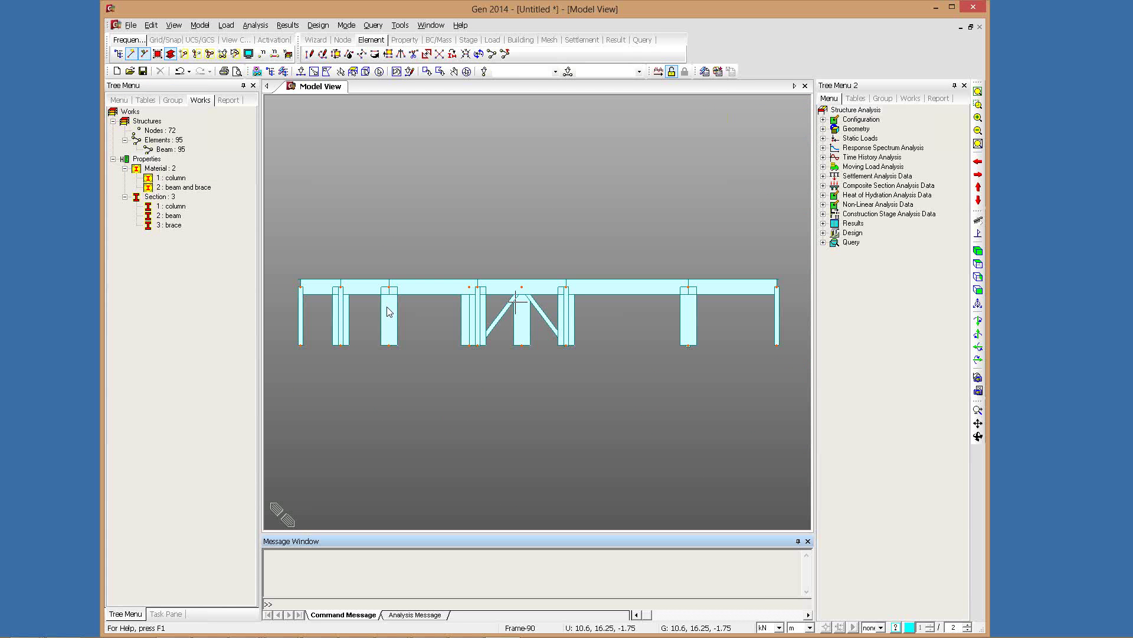
pyautogui.click(226, 25)
pyautogui.click(242, 38)
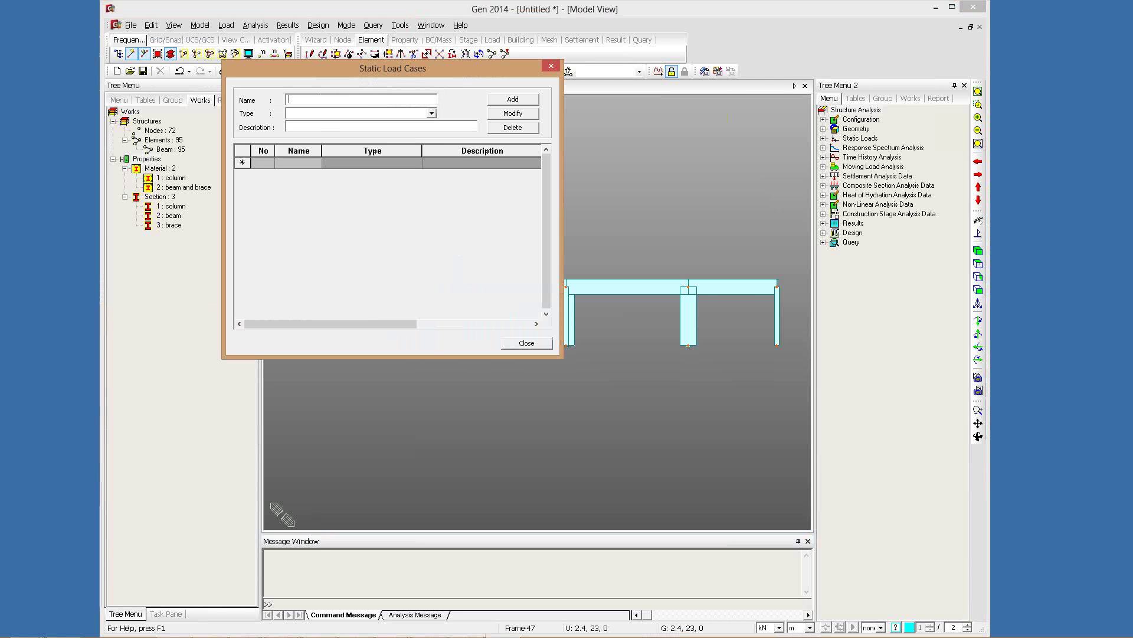
pyautogui.write('SW')
pyautogui.click(342, 113)
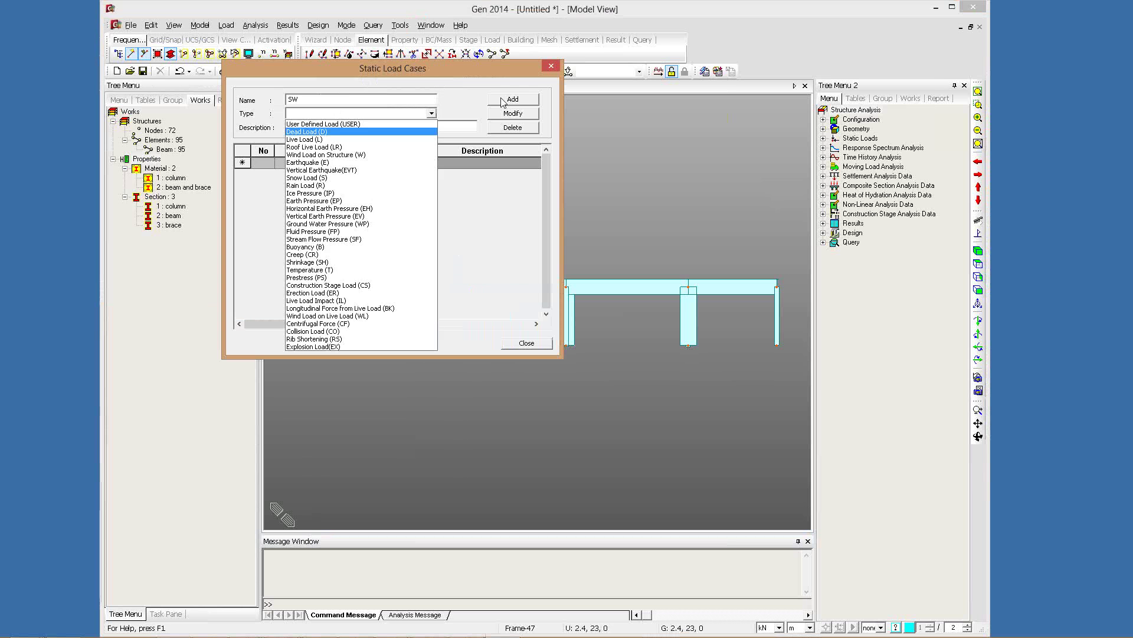
pyautogui.click(354, 131)
pyautogui.press('Return')
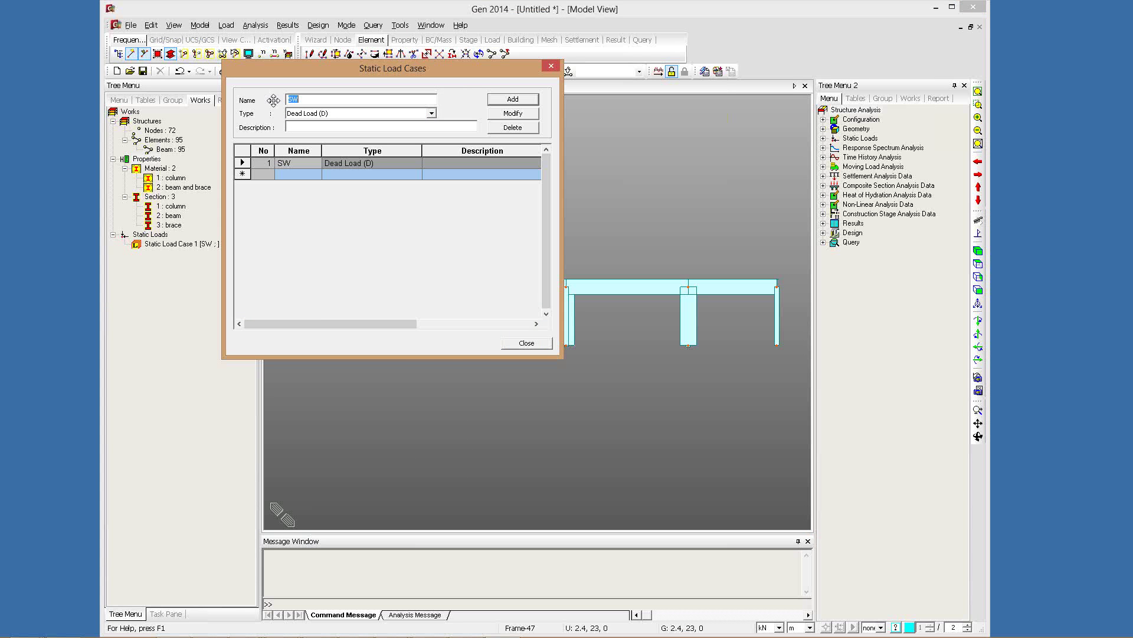
# Add a static load case named LL with the type Live Load (L)
pyautogui.write('LL')
pyautogui.click(354, 114)
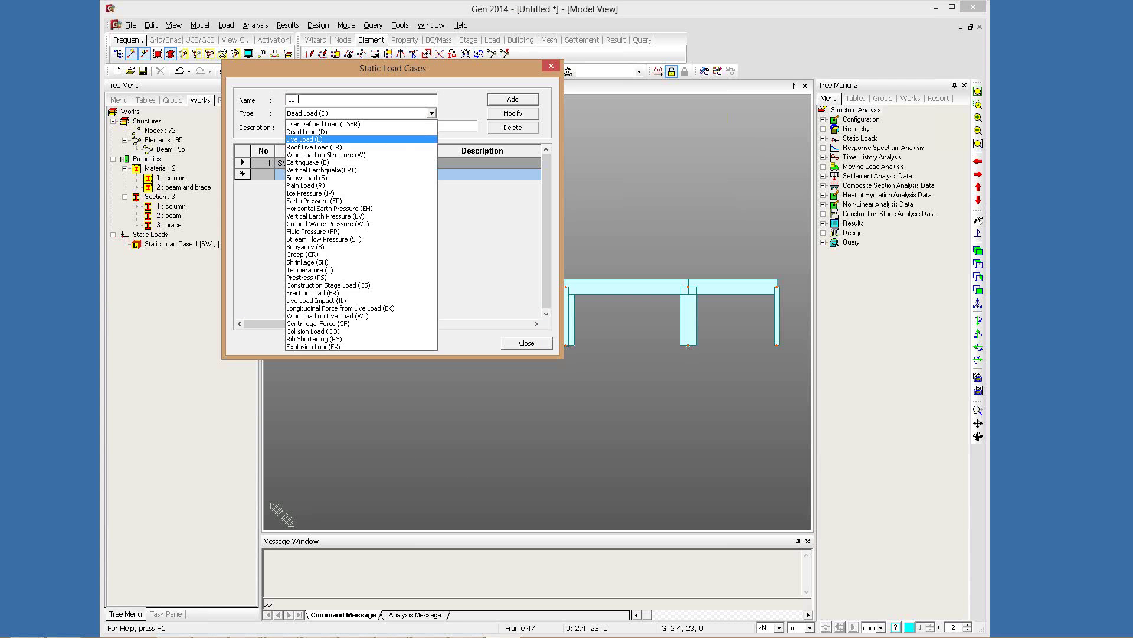
pyautogui.click(354, 140)
pyautogui.press('Return')
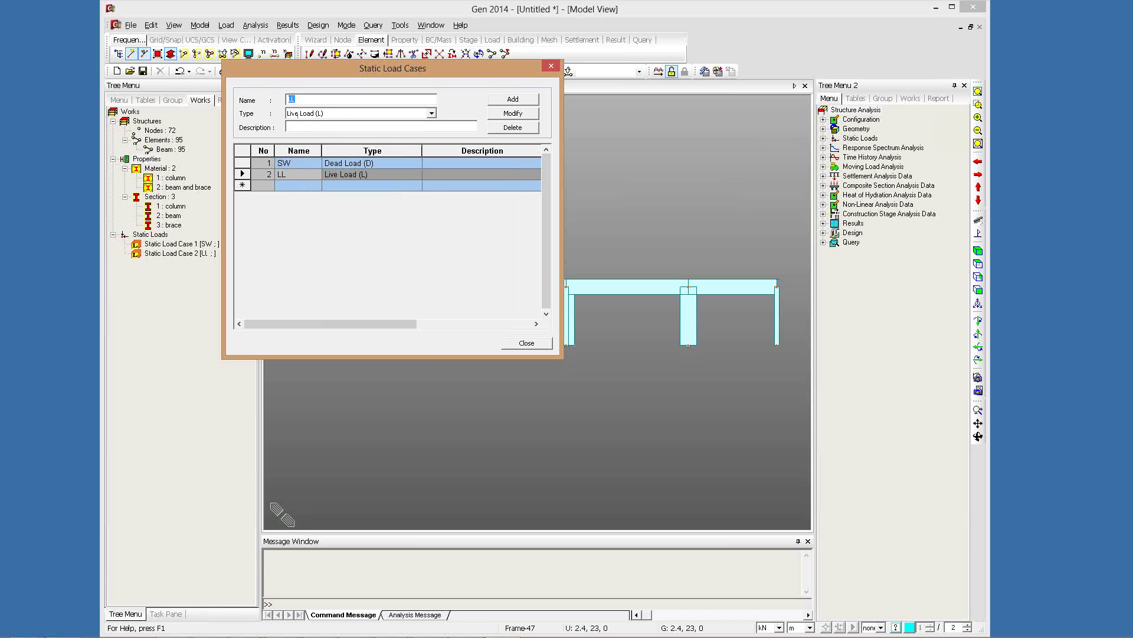
# Add the static load cases Wx and Wy with the type Wind Load on Structure (W)
pyautogui.write('Wx')
pyautogui.click(354, 114)
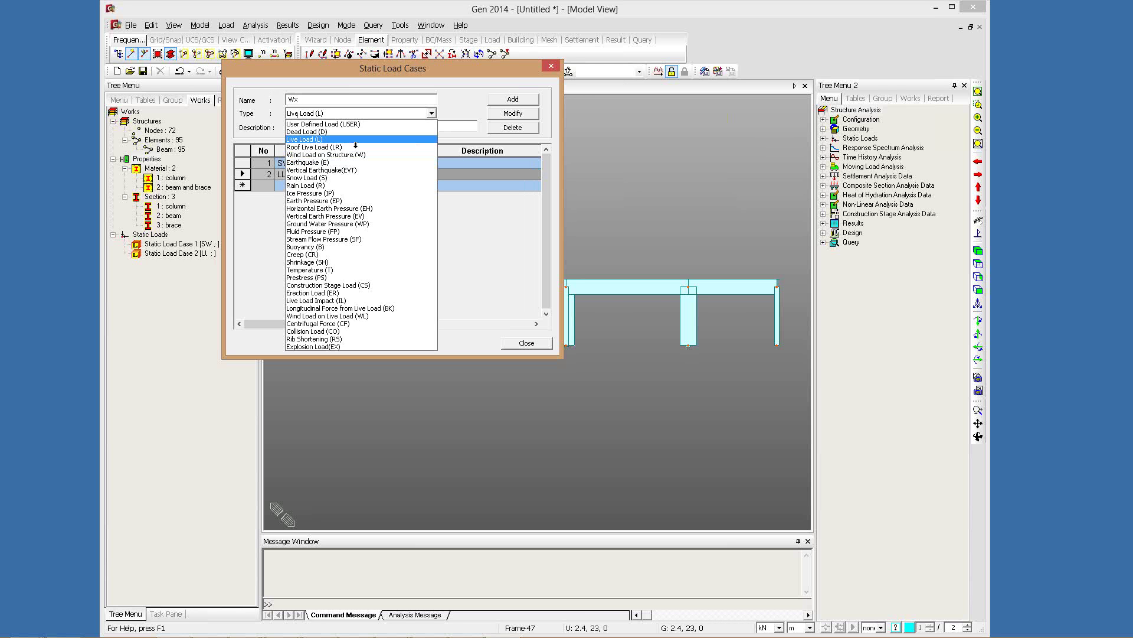
pyautogui.click(330, 155)
pyautogui.press('Return')
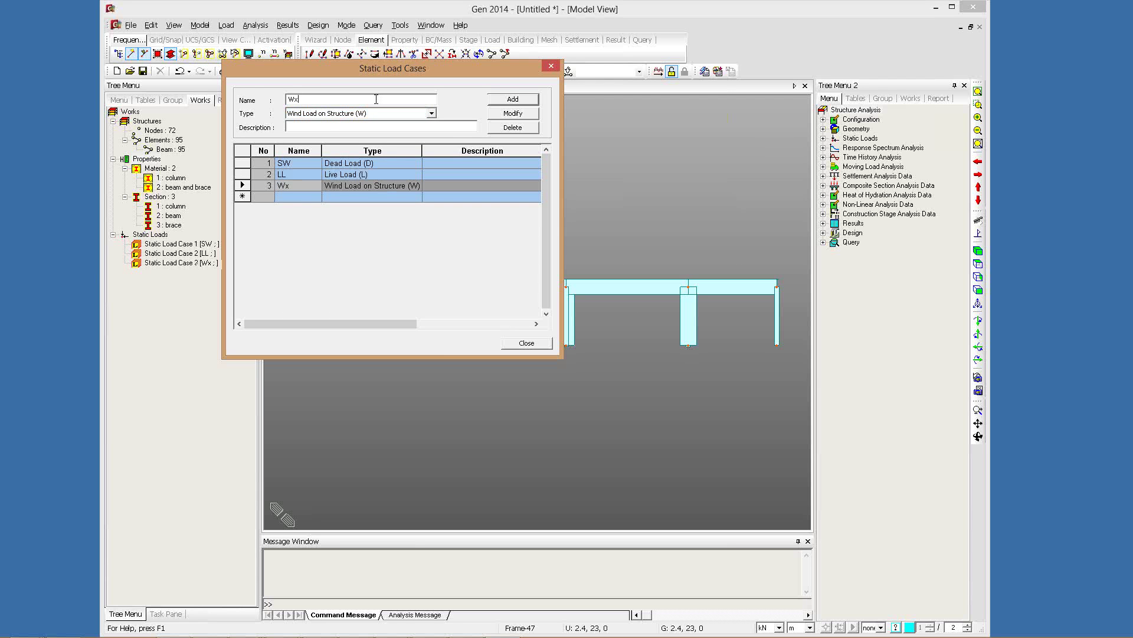
pyautogui.press('BackSpace')
pyautogui.write('y')
pyautogui.press('Return')
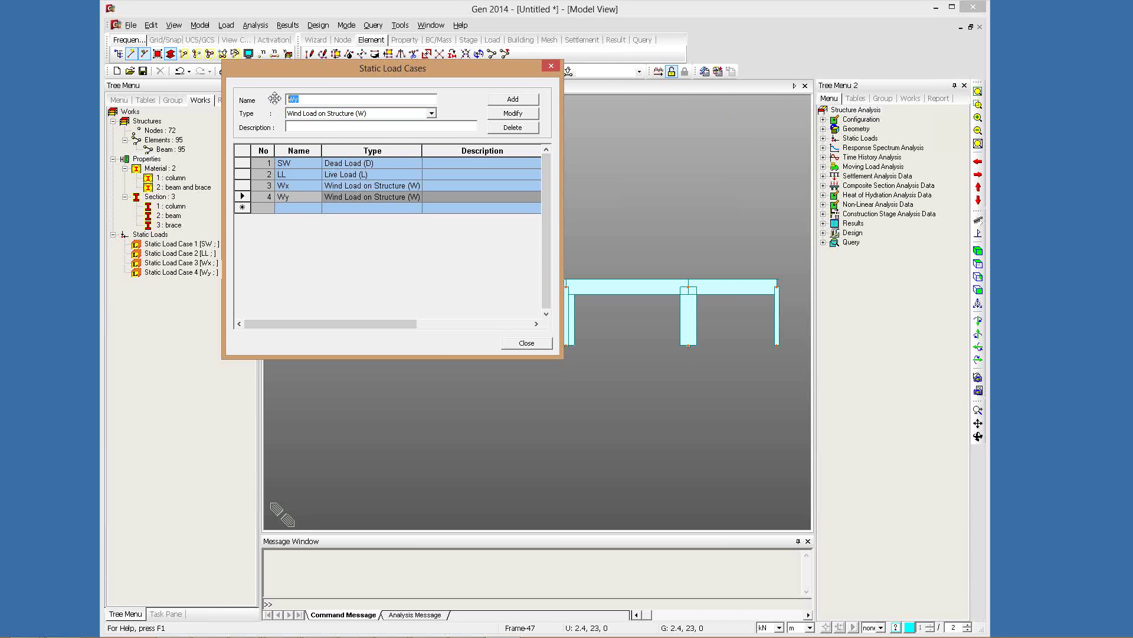
# Add the static load cases EQx and EQy with the type Earthquake (E) and finish the load case list
pyautogui.write('EQx')
pyautogui.click(342, 113)
pyautogui.click(347, 162)
pyautogui.click(512, 99)
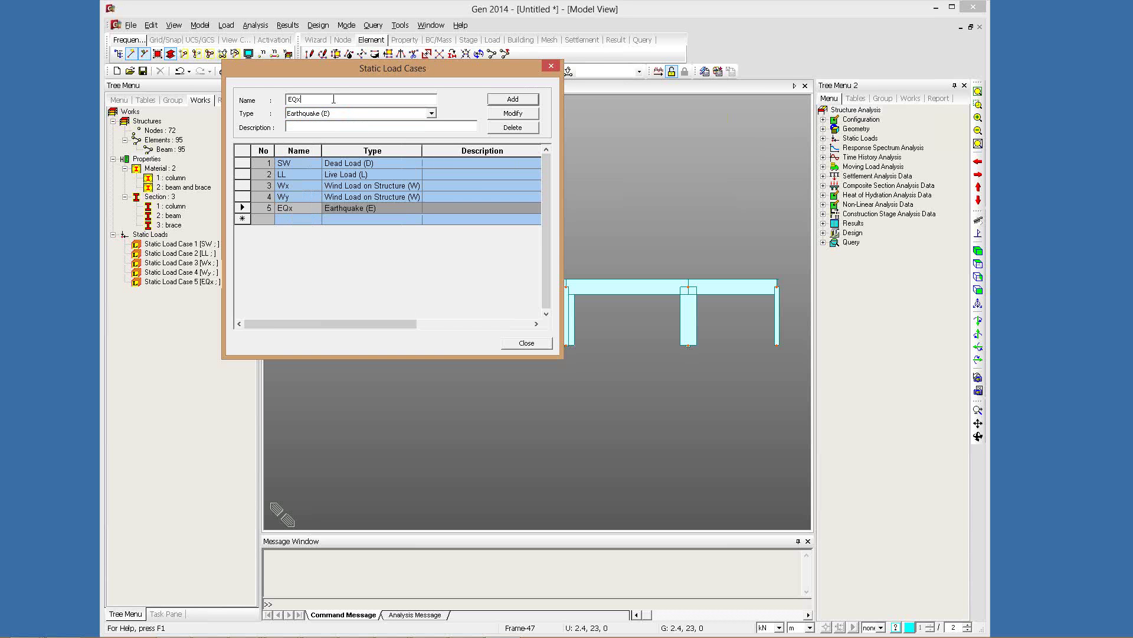
pyautogui.write('y')
pyautogui.click(510, 98)
pyautogui.press('Escape')
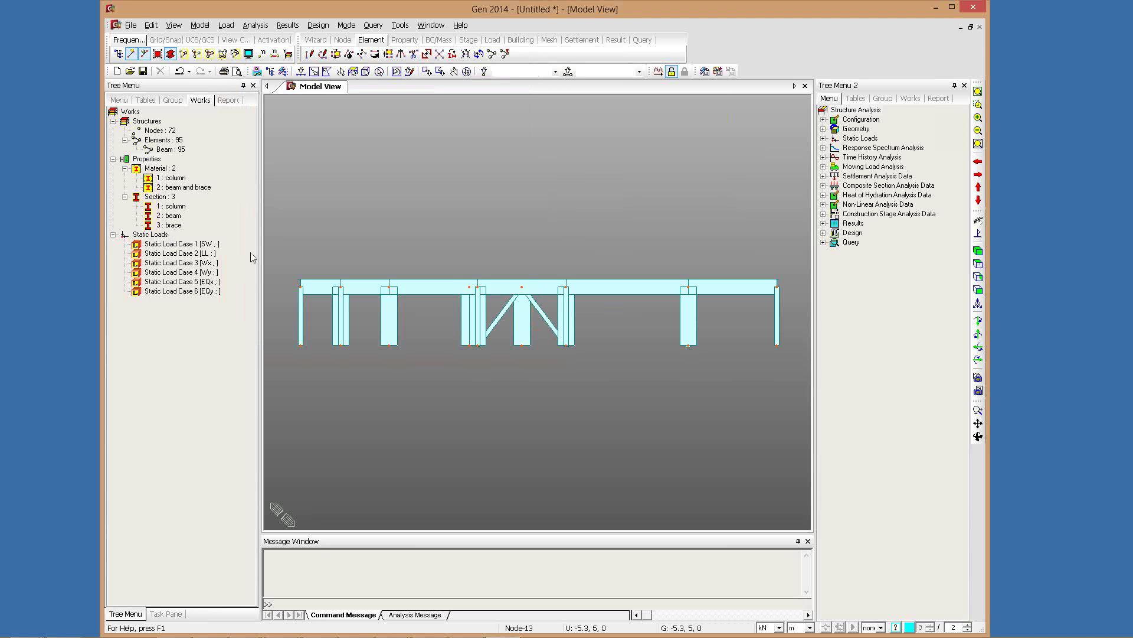
# Add self weight to the load case SW with a Z self weight factor of -1
pyautogui.click(207, 272)
pyautogui.click(226, 25)
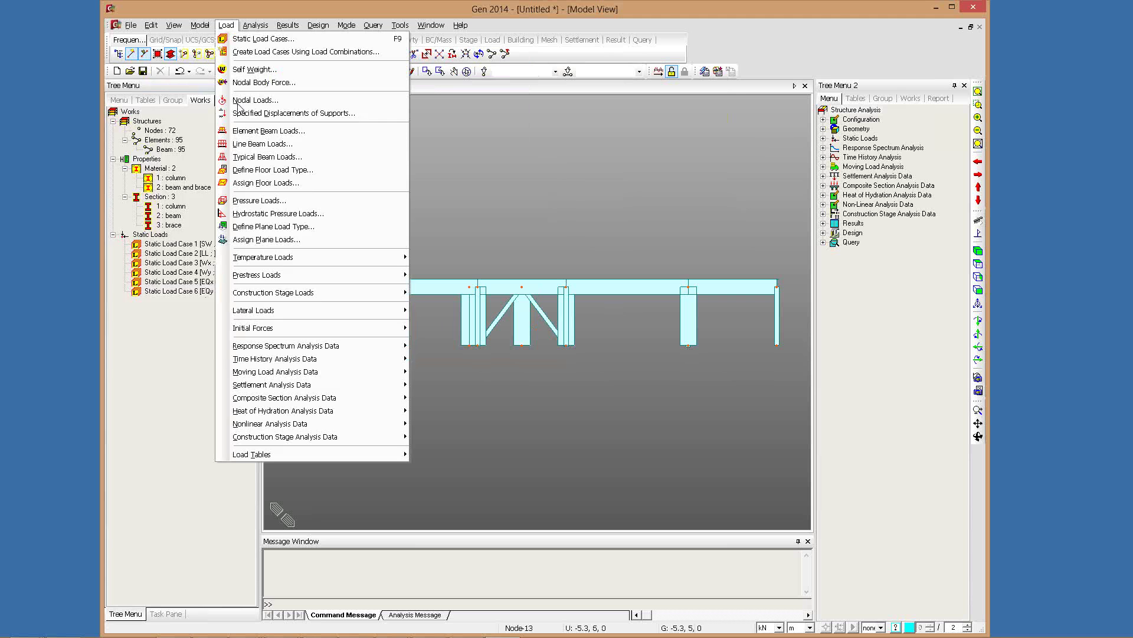
pyautogui.click(254, 69)
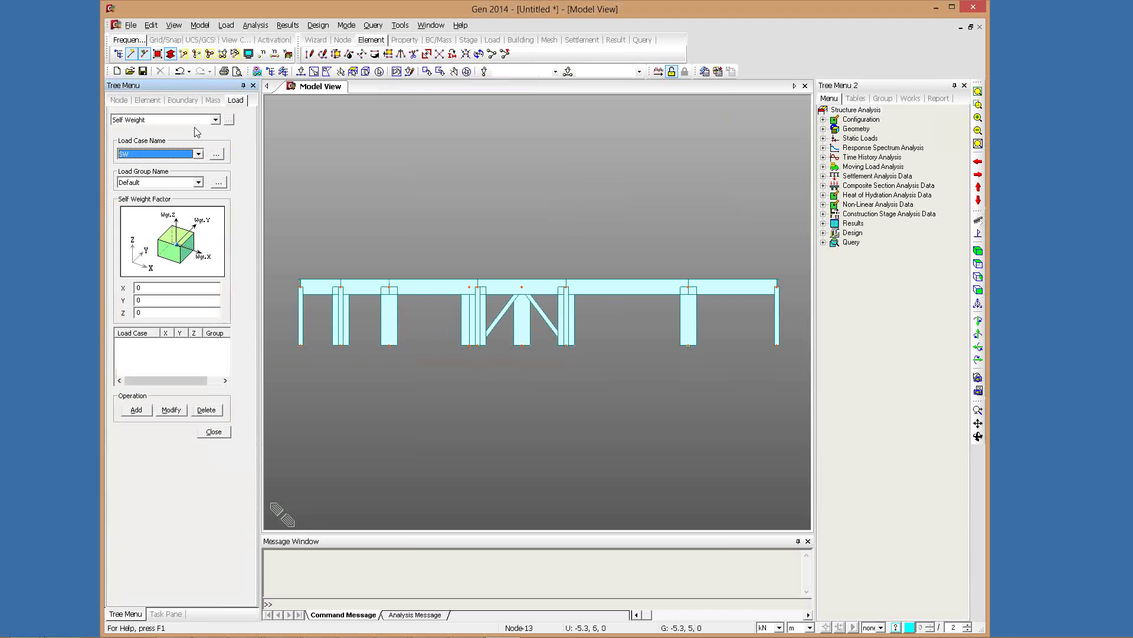
pyautogui.click(169, 314)
pyautogui.write('-')
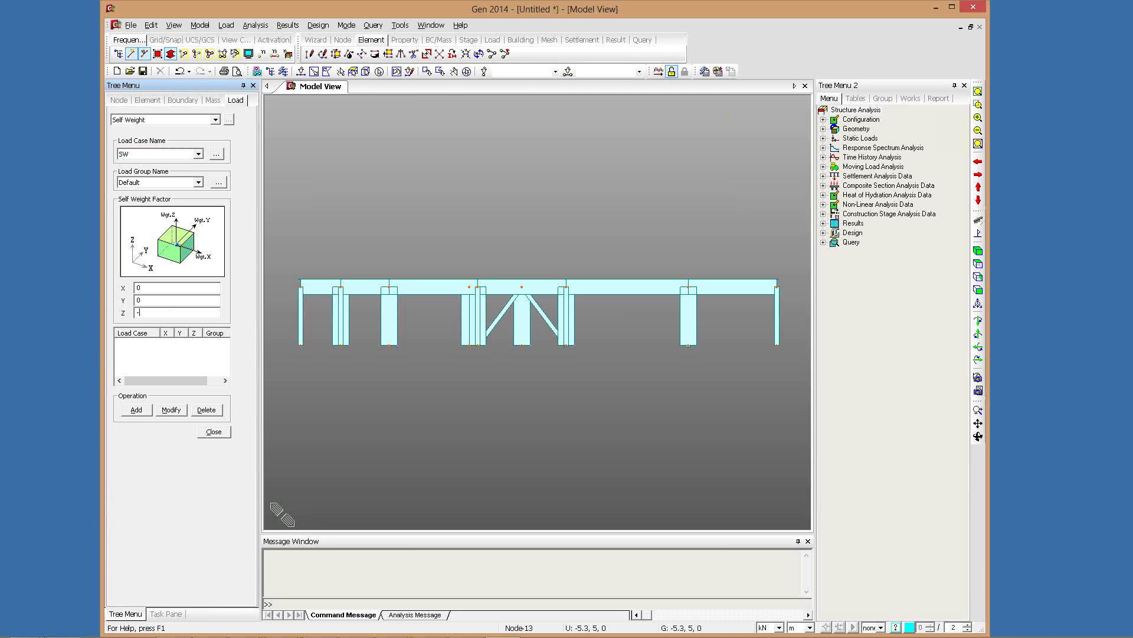
pyautogui.write('1')
pyautogui.click(139, 411)
pyautogui.press('Escape')
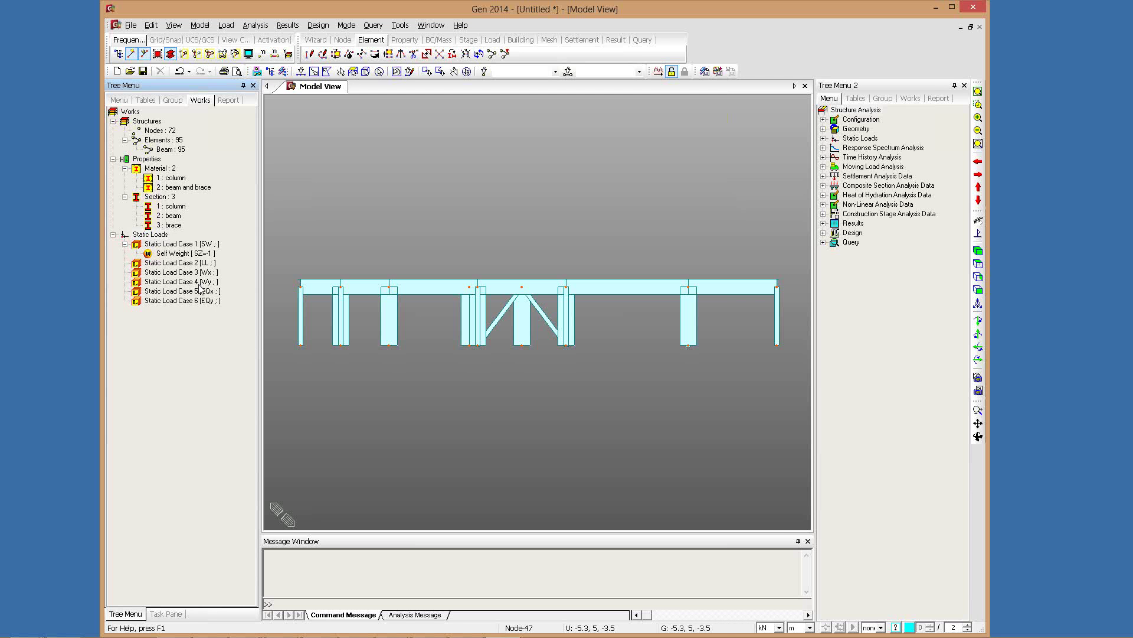
# Set up a uniform element beam load of -2 kN/m and select all the floor beams at the top of the columns
pyautogui.click(227, 25)
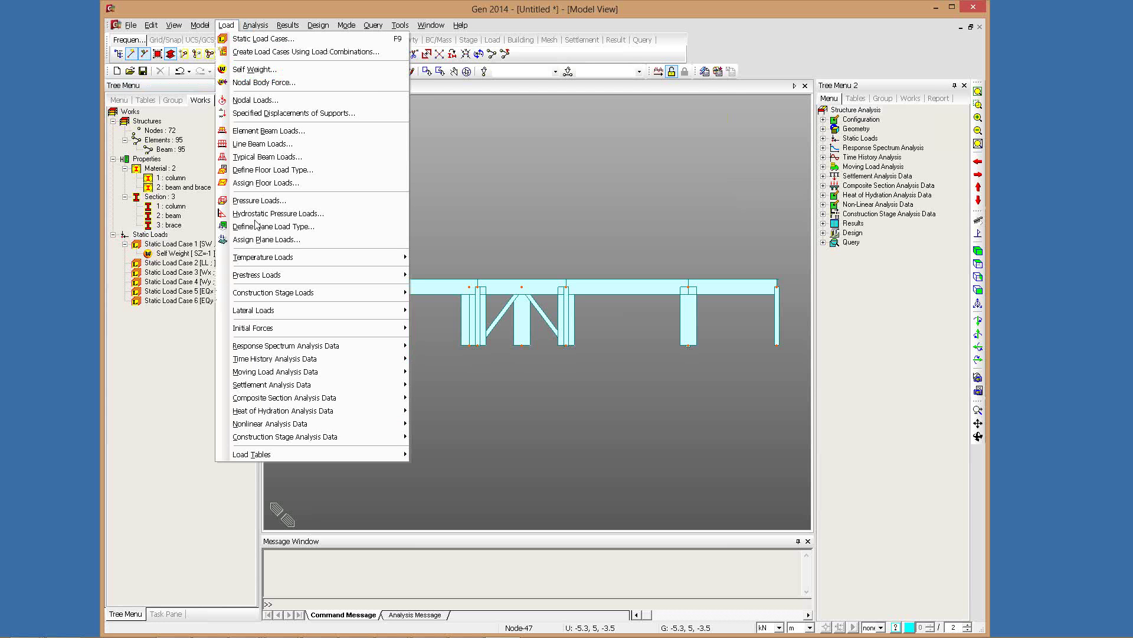
pyautogui.click(205, 450)
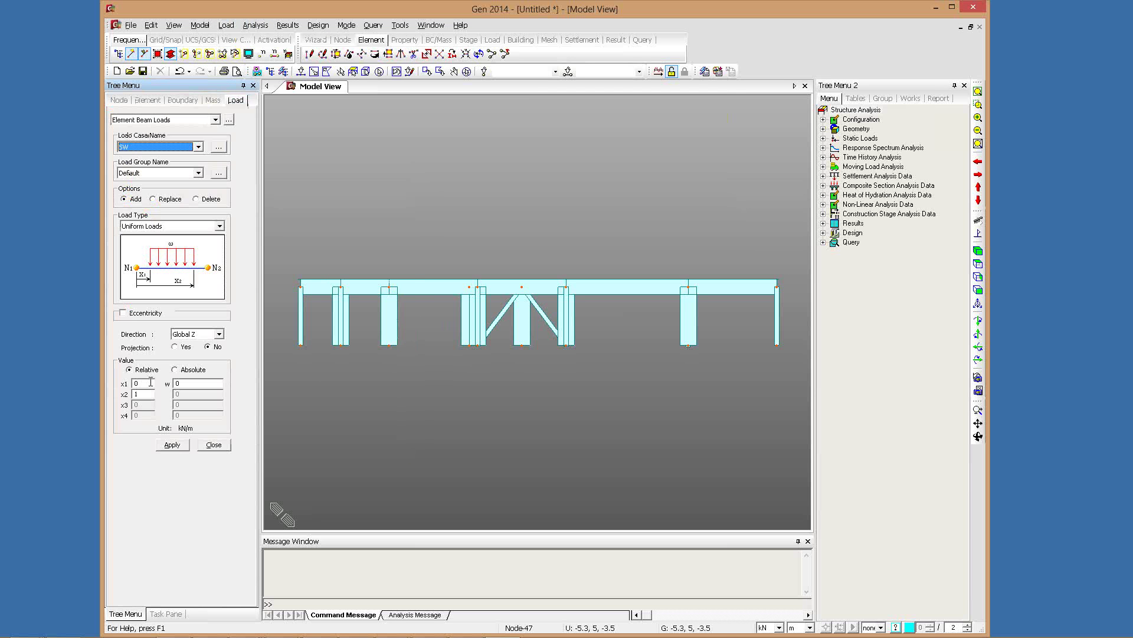
pyautogui.doubleClick(178, 383)
pyautogui.write('-2')
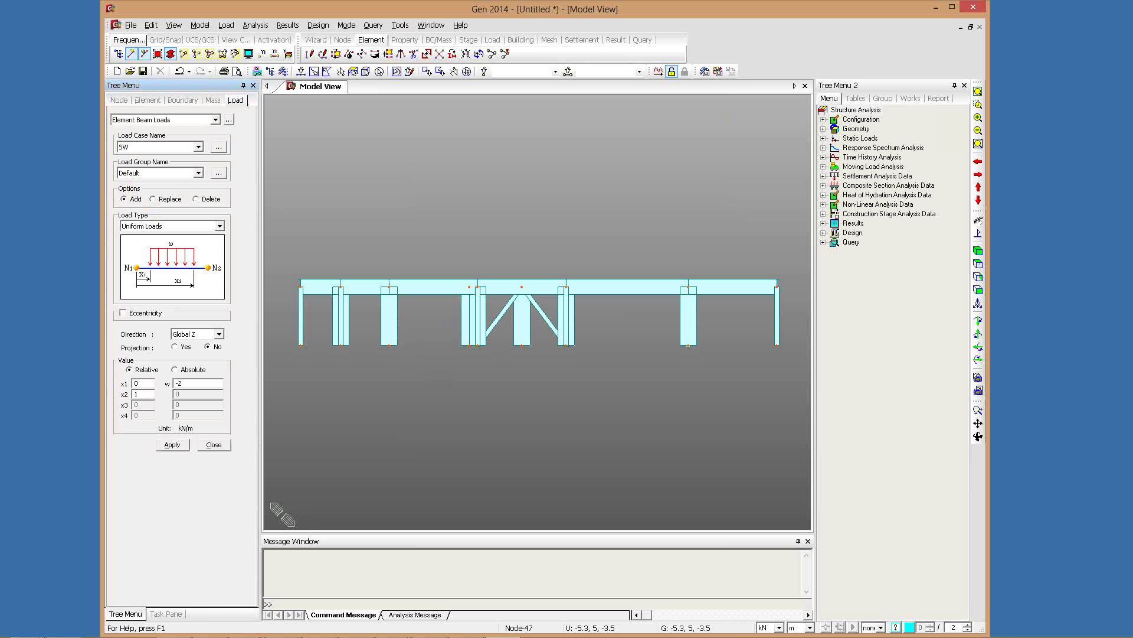
pyautogui.moveTo(293, 262); pyautogui.dragTo(794, 296)
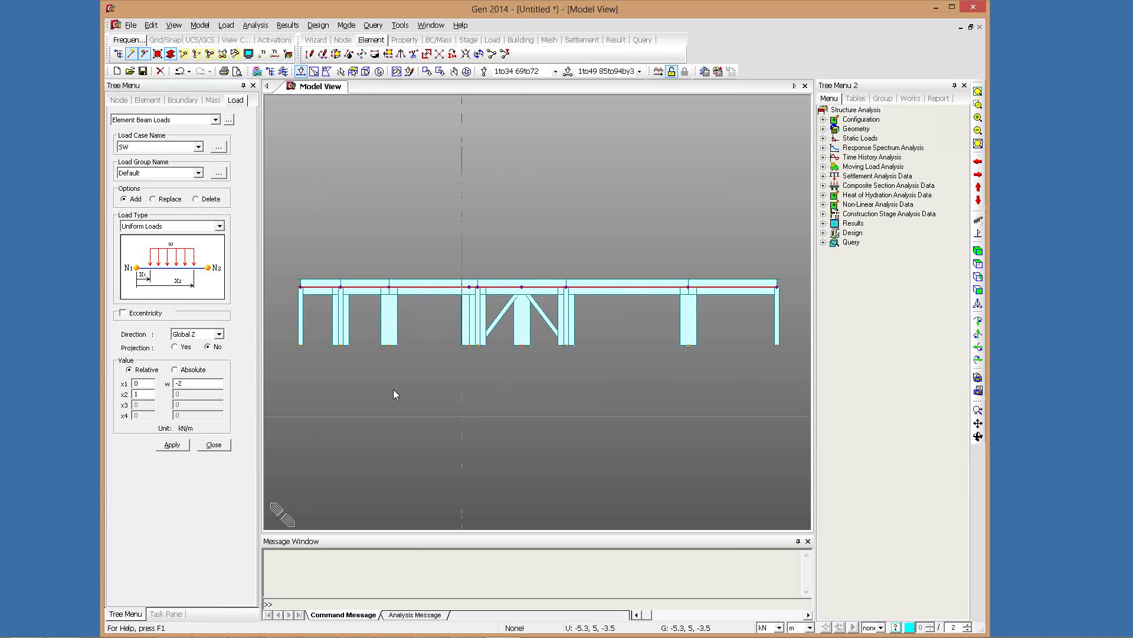
pyautogui.keyDown('ctrl'); pyautogui.moveTo(343, 278); pyautogui.dragTo(209, 288, button='middle'); pyautogui.keyUp('ctrl')
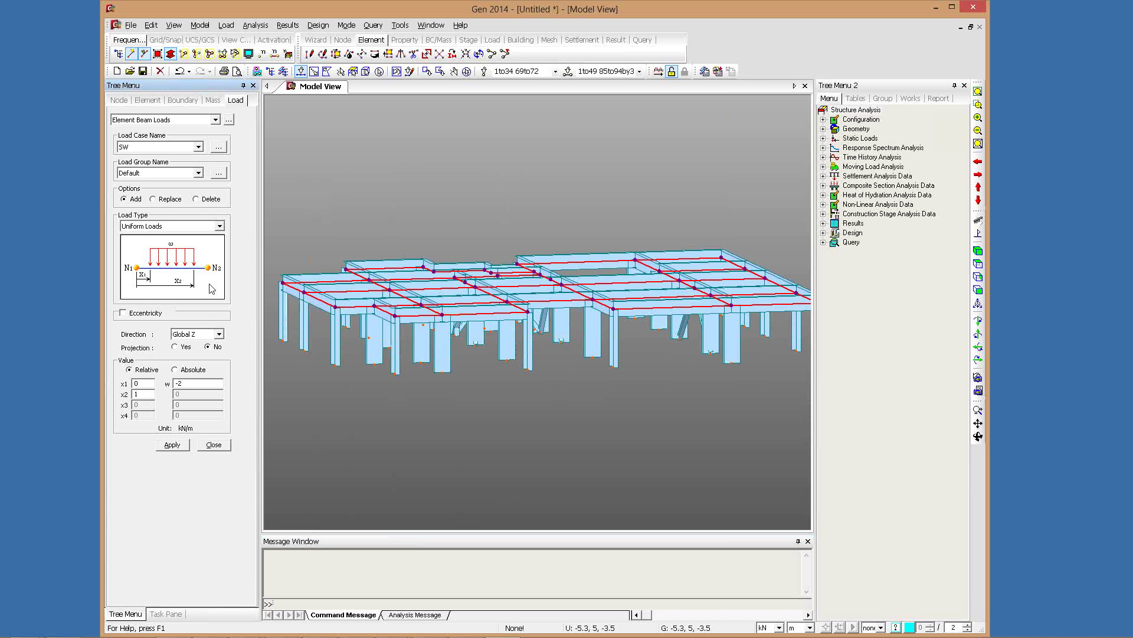
# Apply the uniform beam load to the selected beams under the load case LL and finish the beam load definition
pyautogui.click(177, 150)
pyautogui.press('Down')
pyautogui.press('Return')
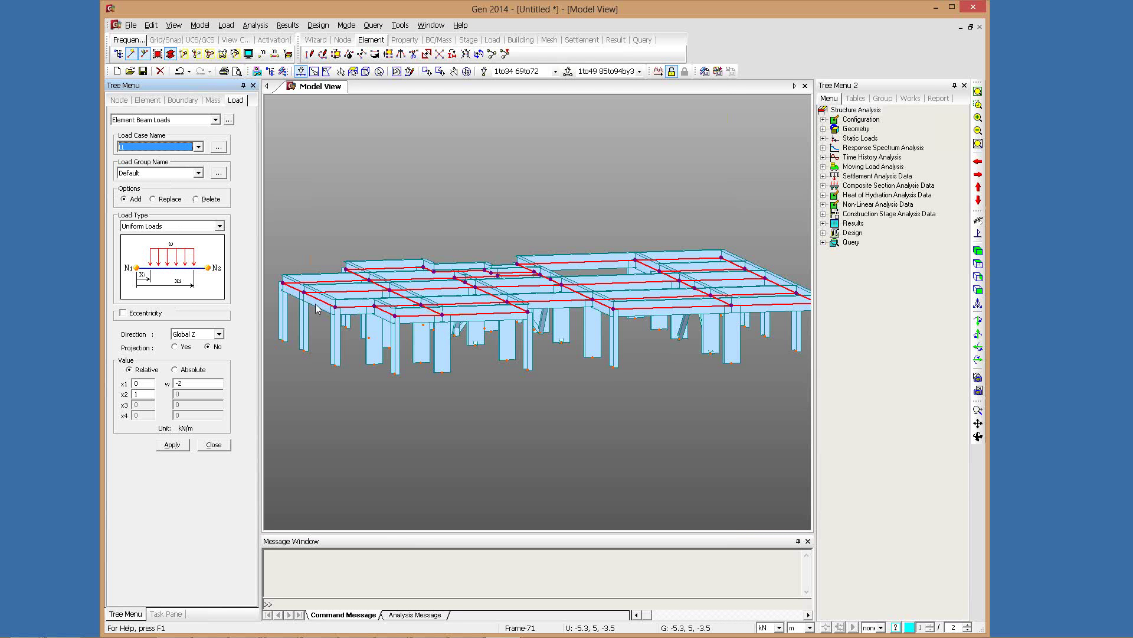
pyautogui.click(172, 446)
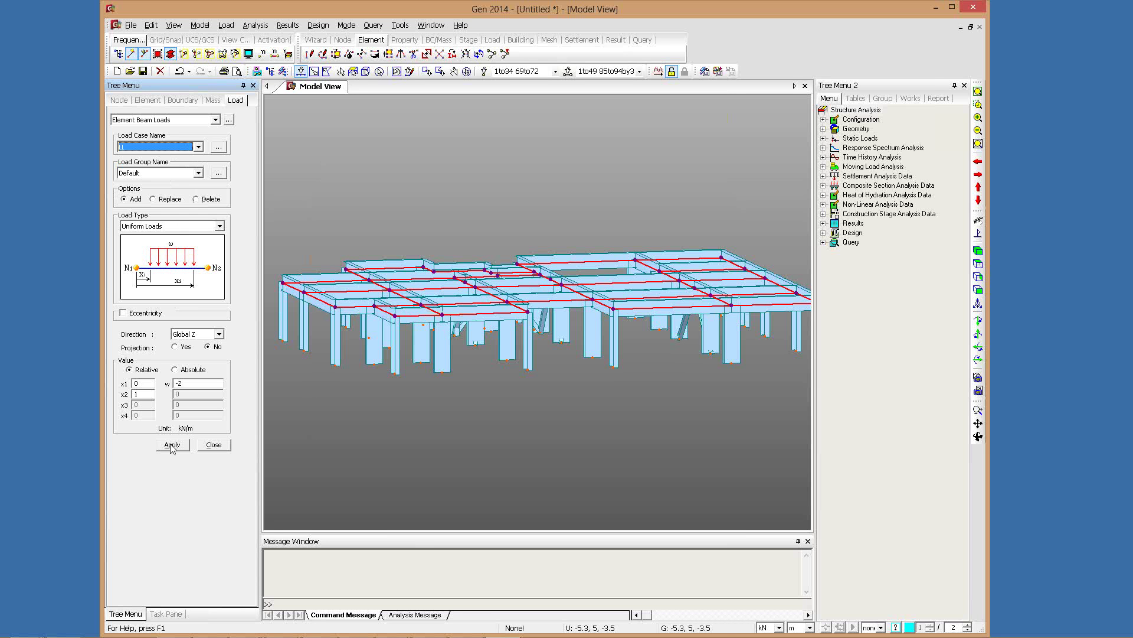
pyautogui.click(212, 446)
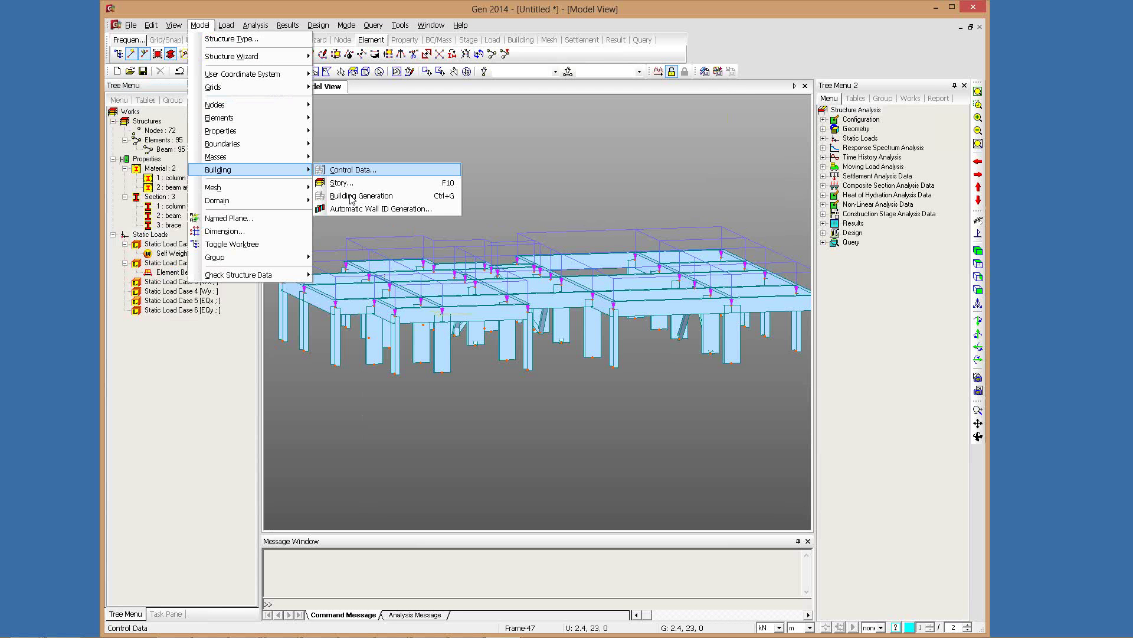
# Set up Building Generation with 5 copies at a Global Z distance of 3 m
pyautogui.click(354, 196)
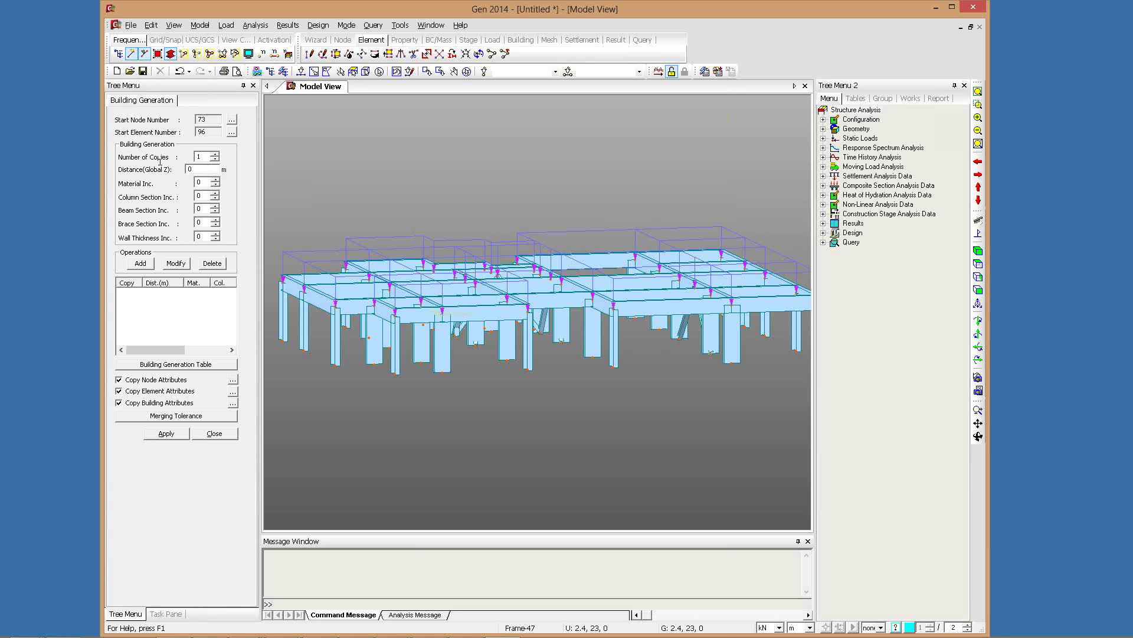
pyautogui.moveTo(203, 157); pyautogui.dragTo(160, 162)
pyautogui.write('5')
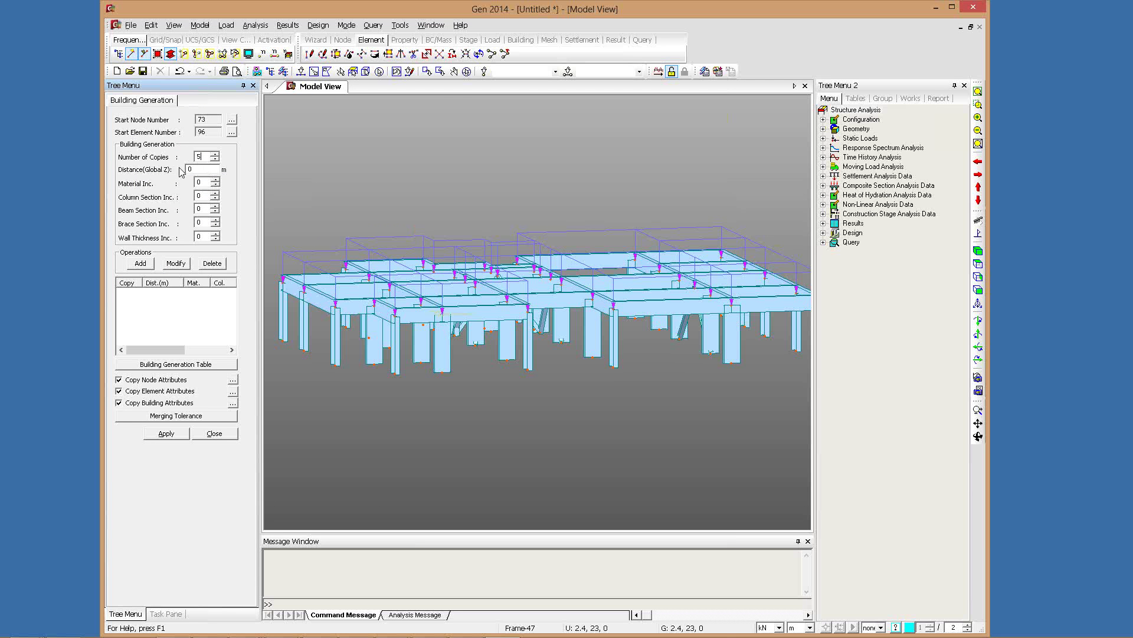
pyautogui.click(207, 170)
pyautogui.write('3')
pyautogui.hotkey('shift', 'Tab')
pyautogui.press('Tab')
# Select the whole model, add the copy definition to the Building Generation list, and generate the upper stories
pyautogui.hotkey('ctrl', 'shift', 'a')
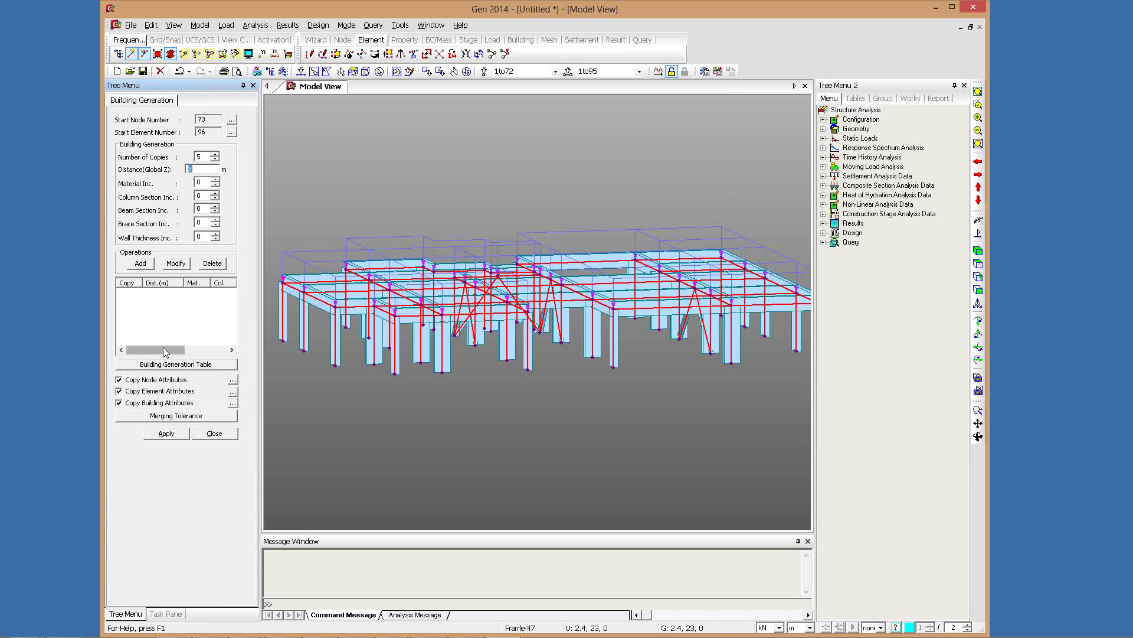
pyautogui.click(140, 262)
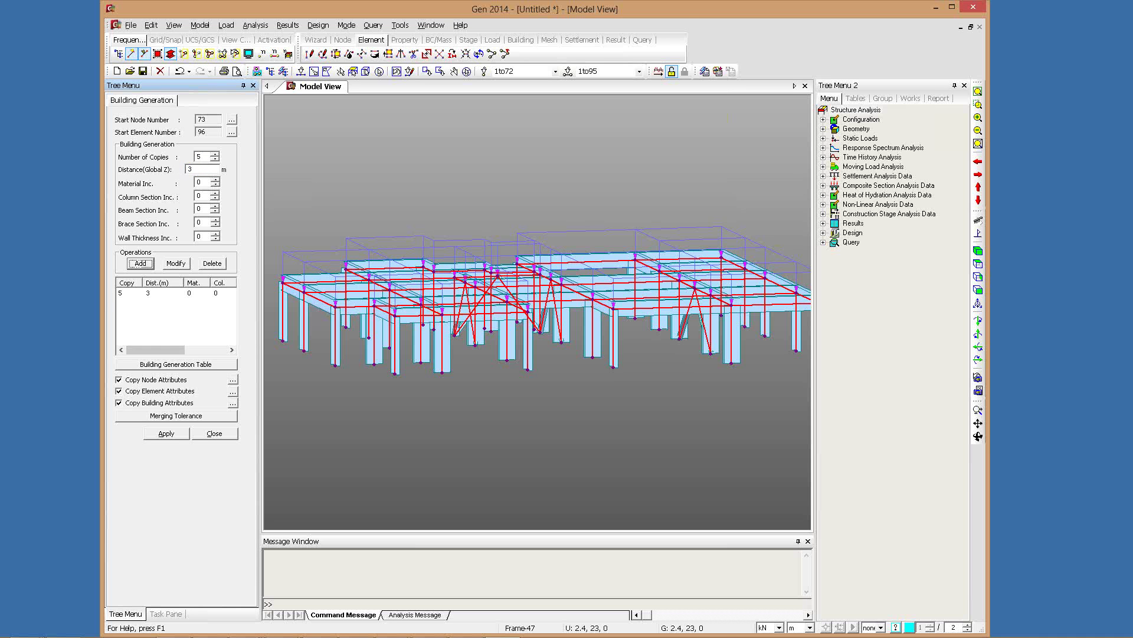
pyautogui.click(166, 432)
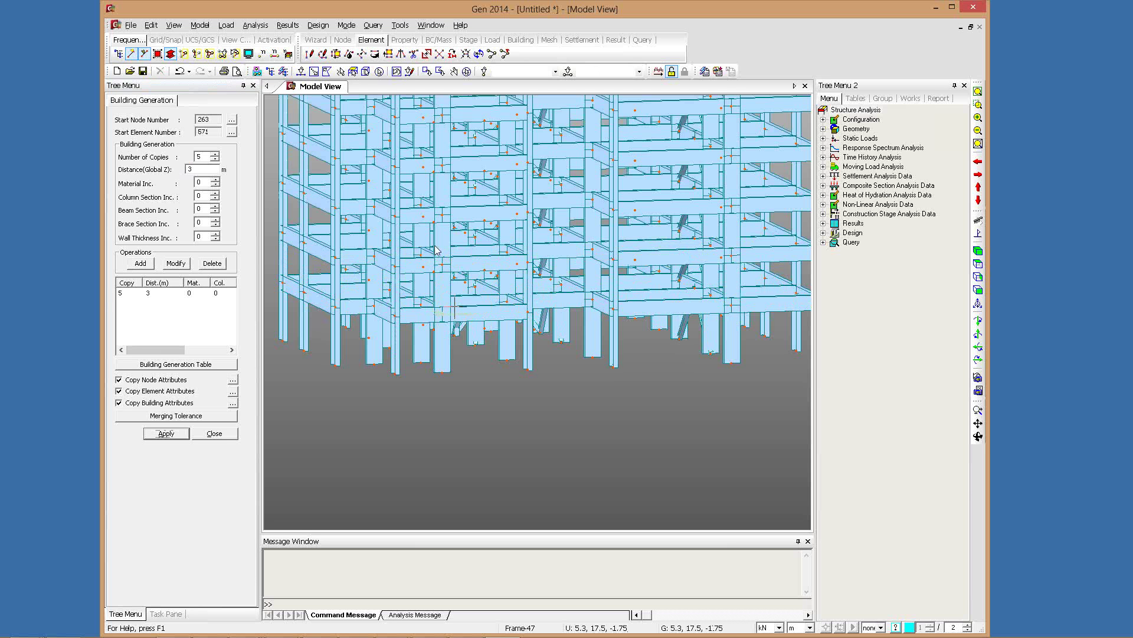
pyautogui.scroll(-3, 446, 320)
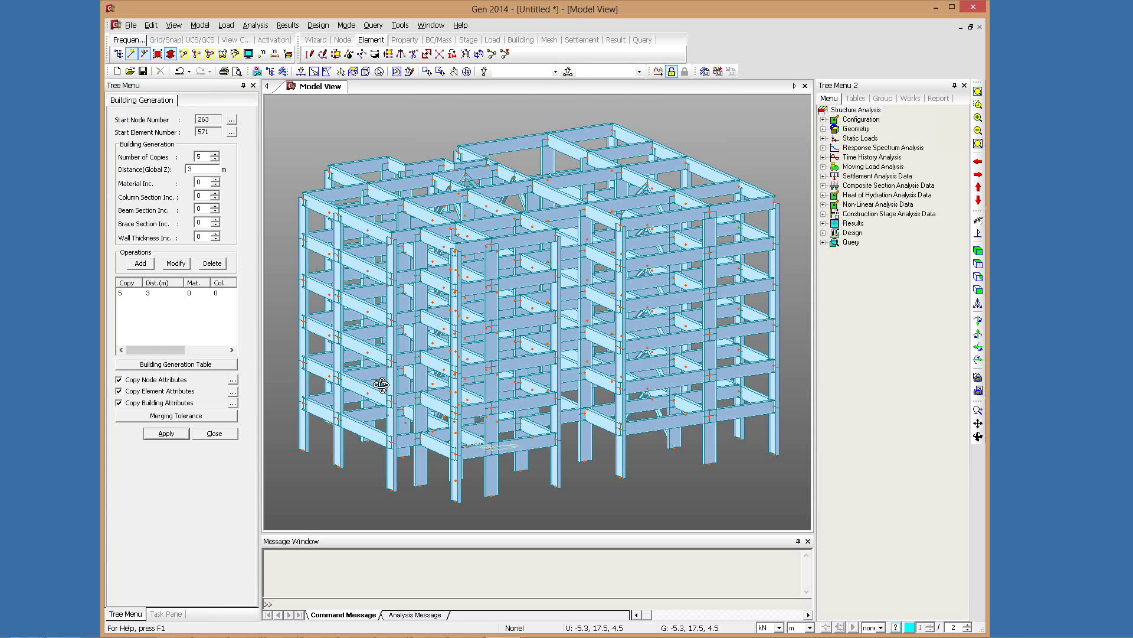
pyautogui.moveTo(381, 385); pyautogui.dragTo(331, 372)
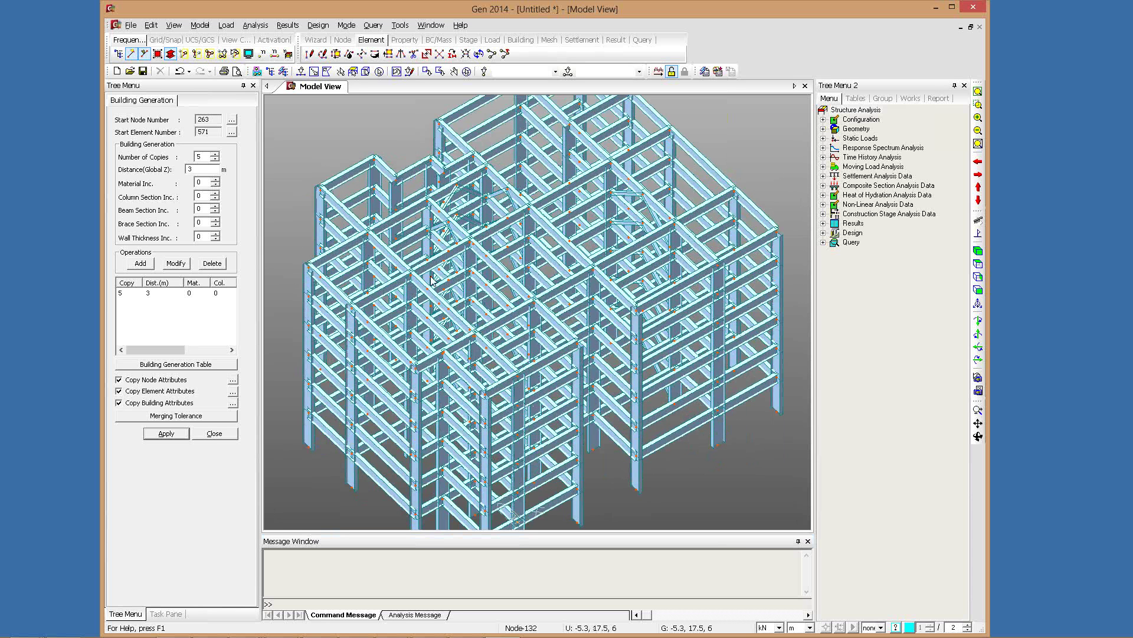
pyautogui.press('Escape')
pyautogui.keyDown('ctrl'); pyautogui.moveTo(515, 286); pyautogui.dragTo(557, 283, button='middle'); pyautogui.keyUp('ctrl')
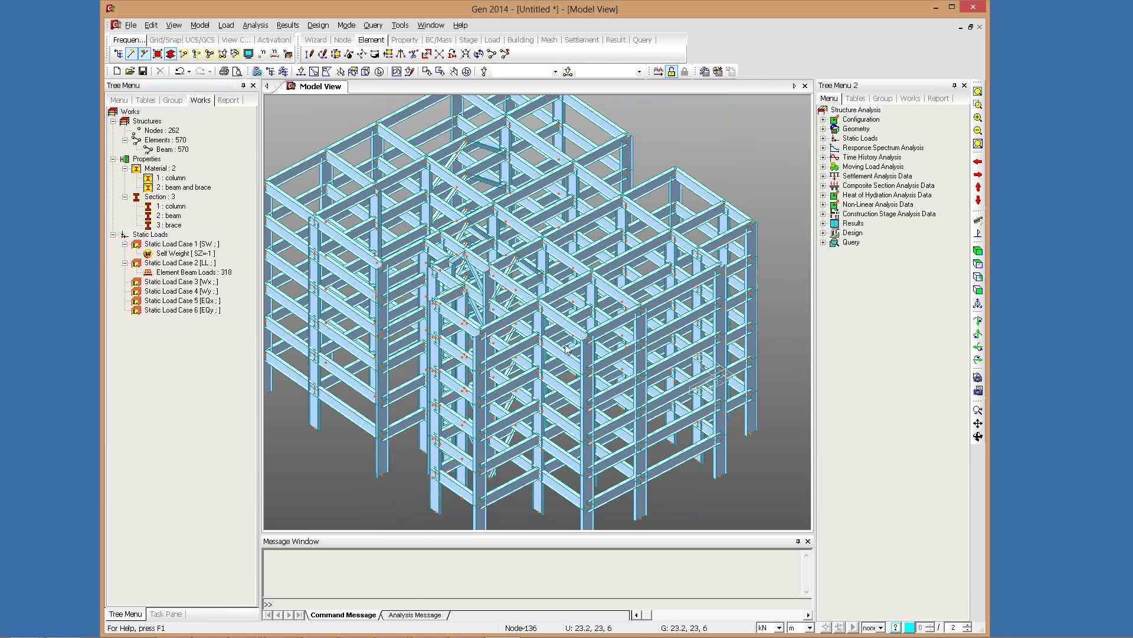
pyautogui.keyDown('ctrl'); pyautogui.moveTo(530, 363); pyautogui.dragTo(429, 319, button='middle'); pyautogui.keyUp('ctrl')
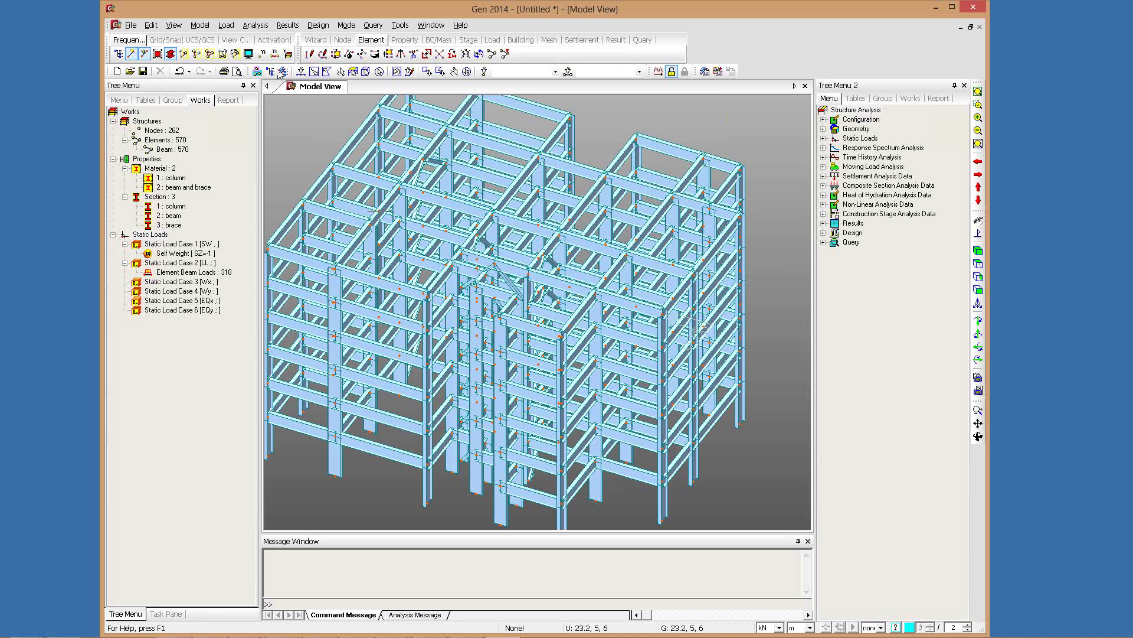
pyautogui.click(226, 25)
pyautogui.moveTo(378, 311)
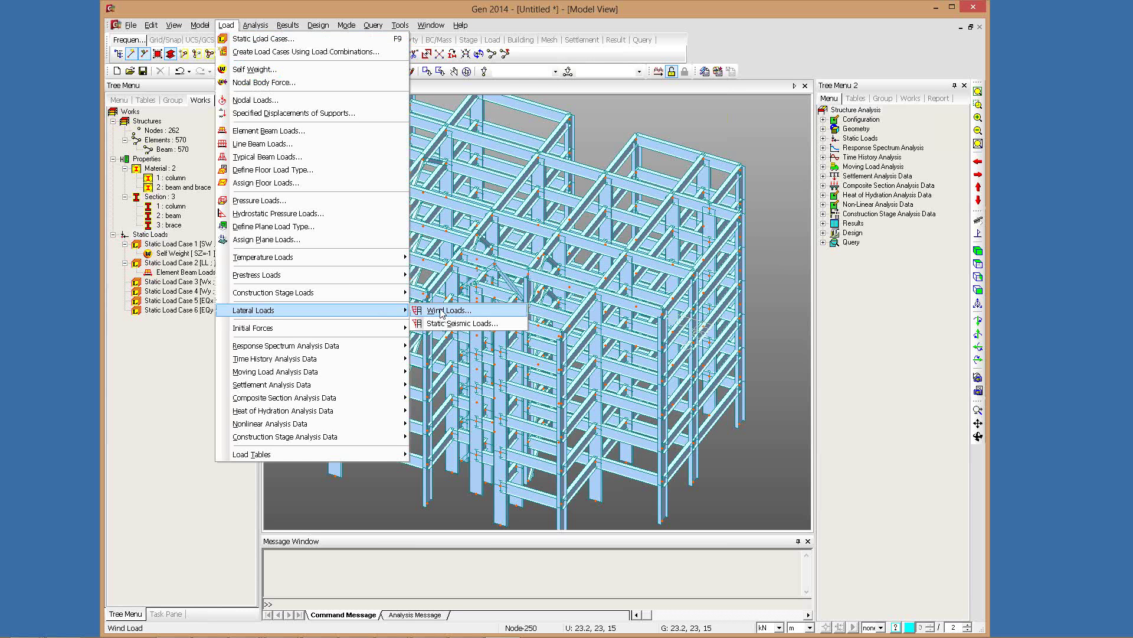
pyautogui.click(442, 311)
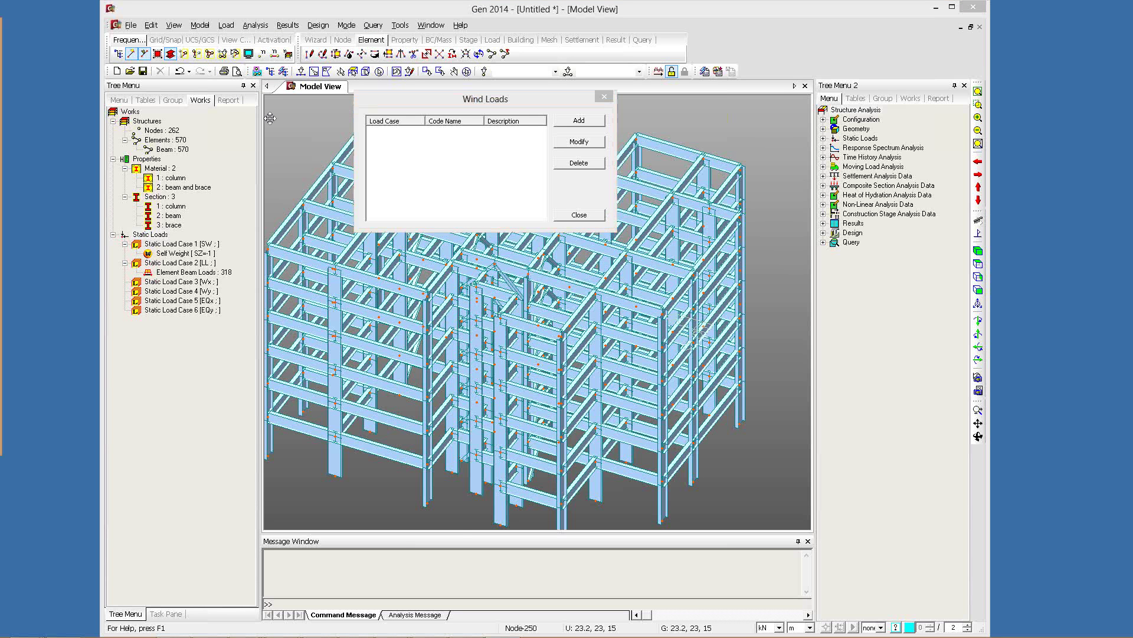
pyautogui.press('Return')
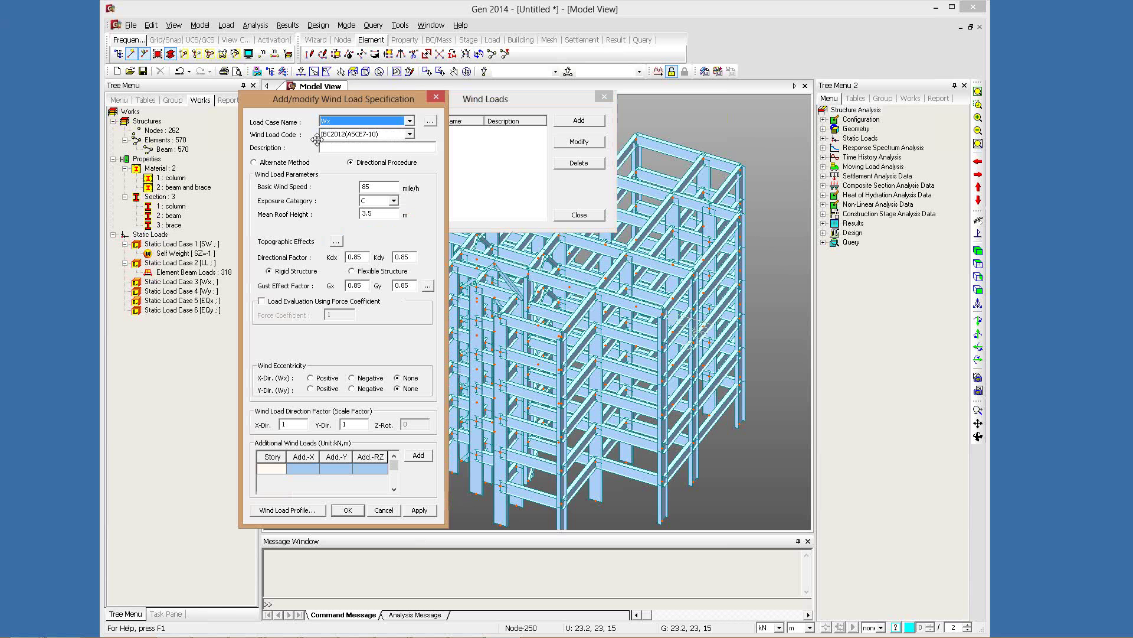
pyautogui.click(338, 135)
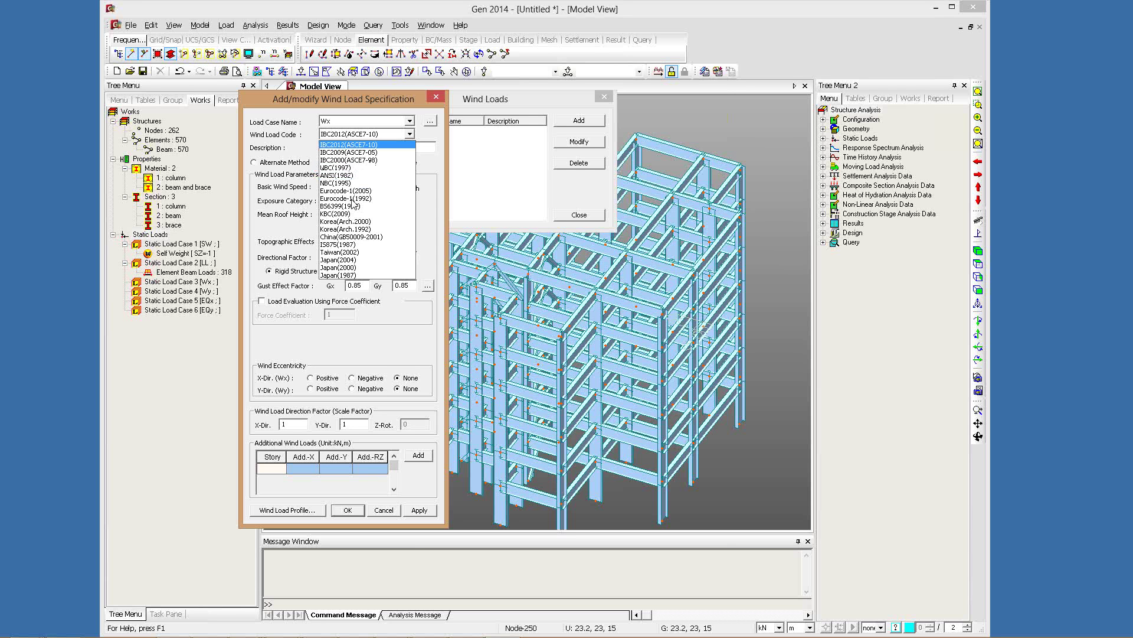
pyautogui.press('End')
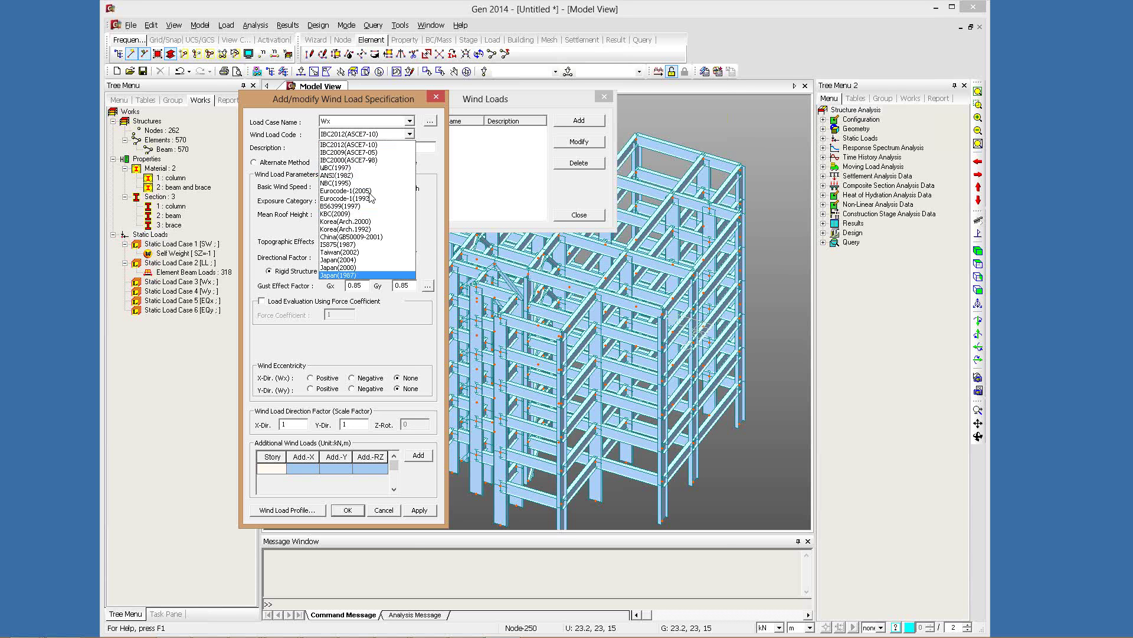
pyautogui.press('e')
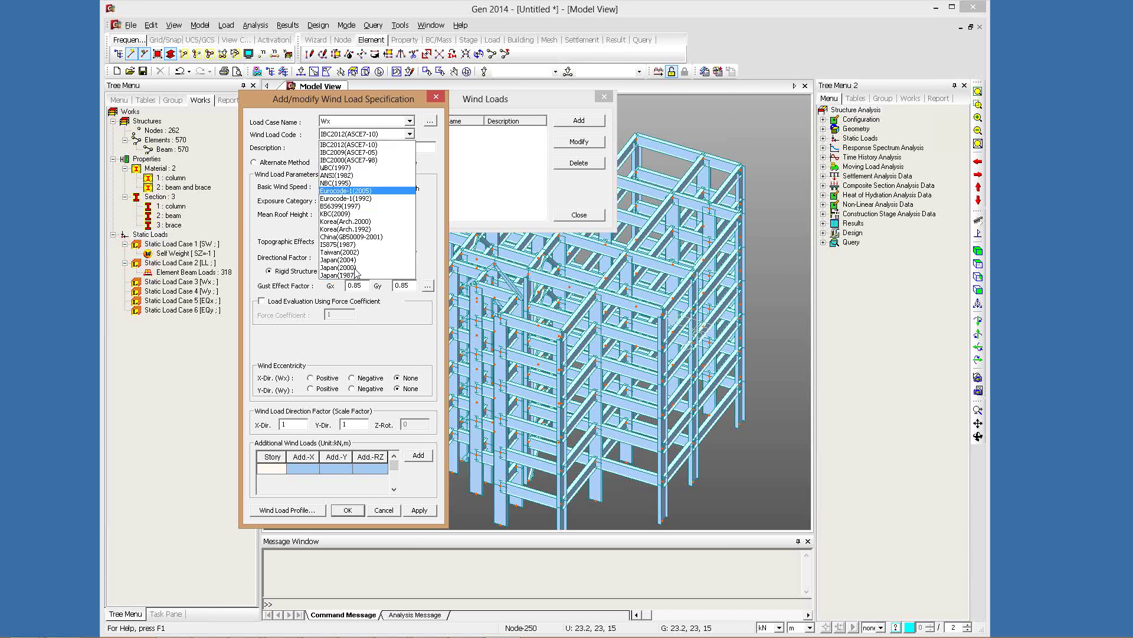
pyautogui.click(360, 144)
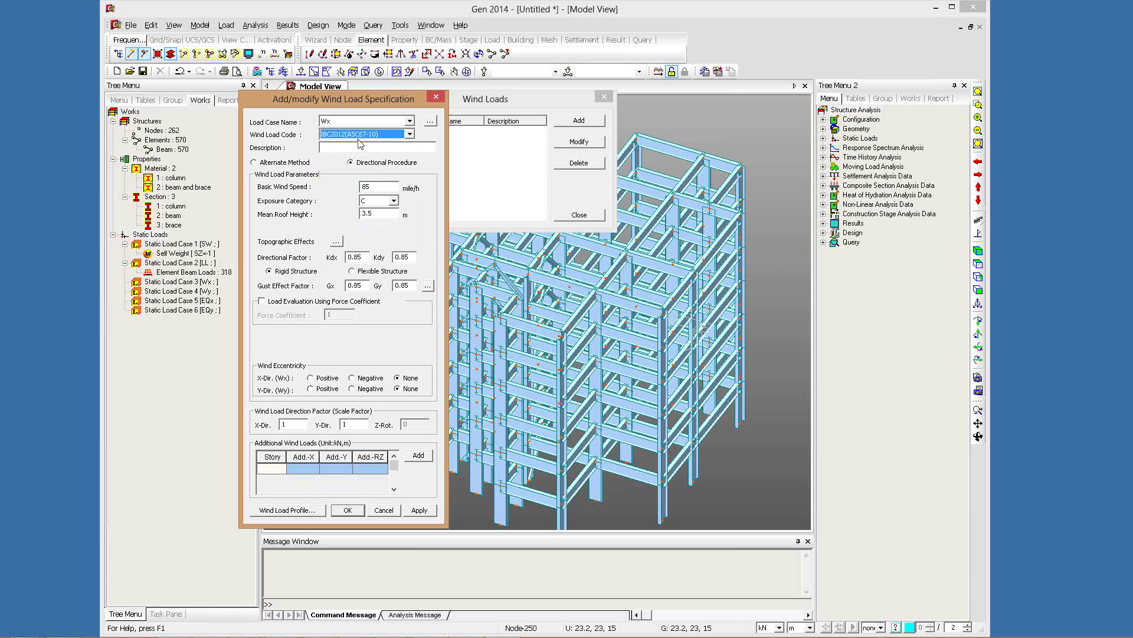
pyautogui.doubleClick(363, 186)
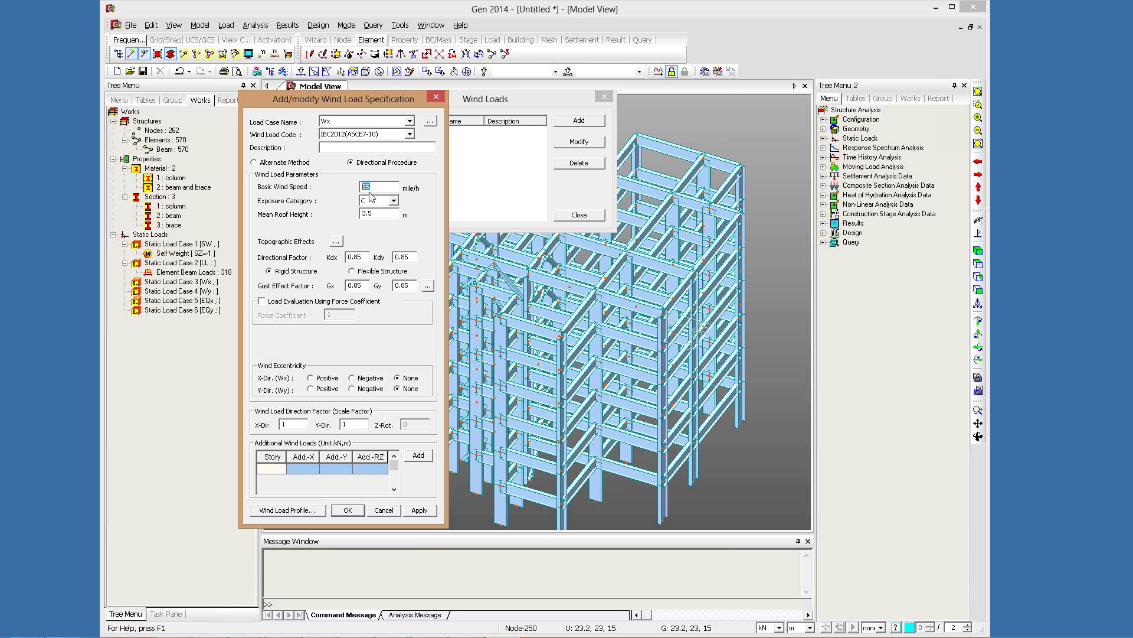
pyautogui.click(393, 200)
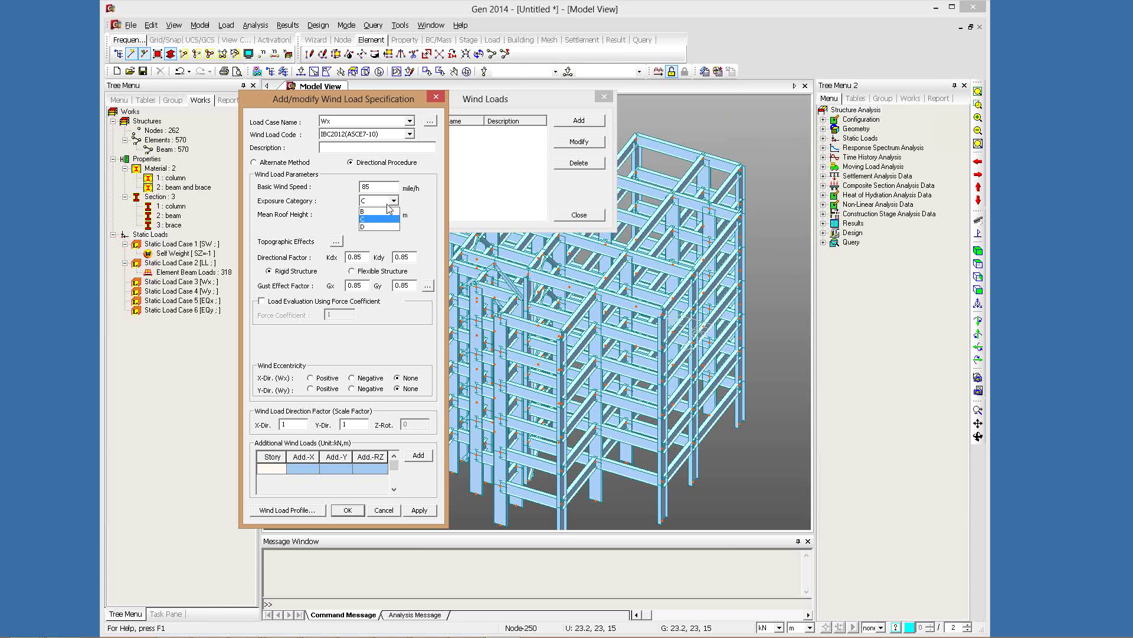
pyautogui.click(377, 218)
pyautogui.doubleClick(368, 214)
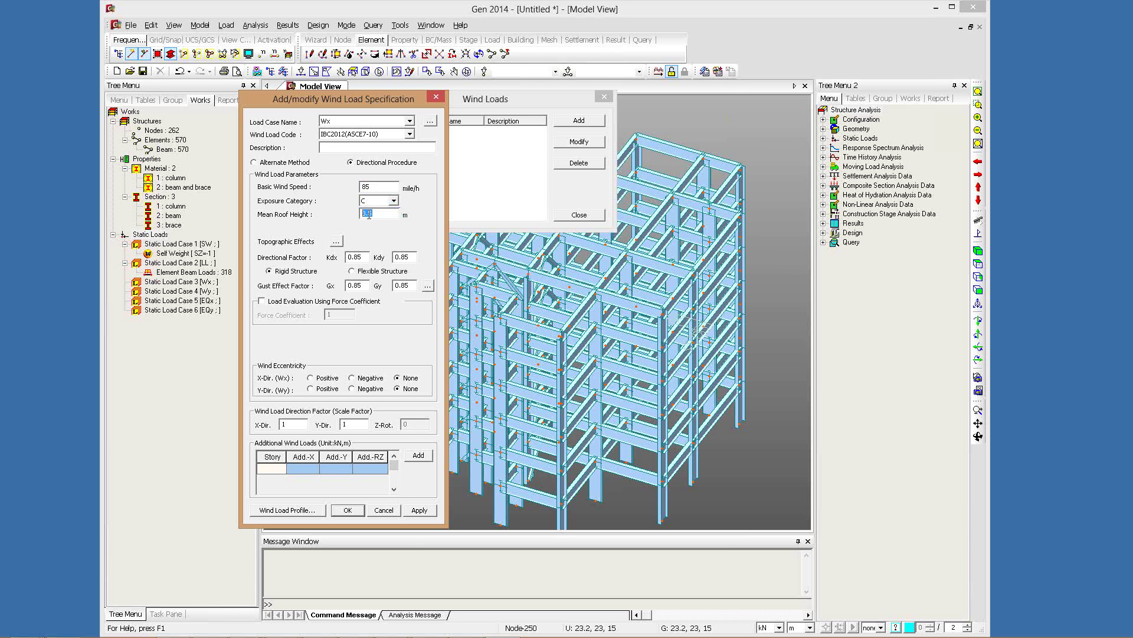
pyautogui.write('3.5')
pyautogui.click(594, 169)
pyautogui.doubleClick(381, 213)
pyautogui.write('15')
pyautogui.click(287, 424)
pyautogui.press('Tab')
pyautogui.write('0')
pyautogui.moveTo(349, 424); pyautogui.dragTo(339, 424)
pyautogui.click(287, 509)
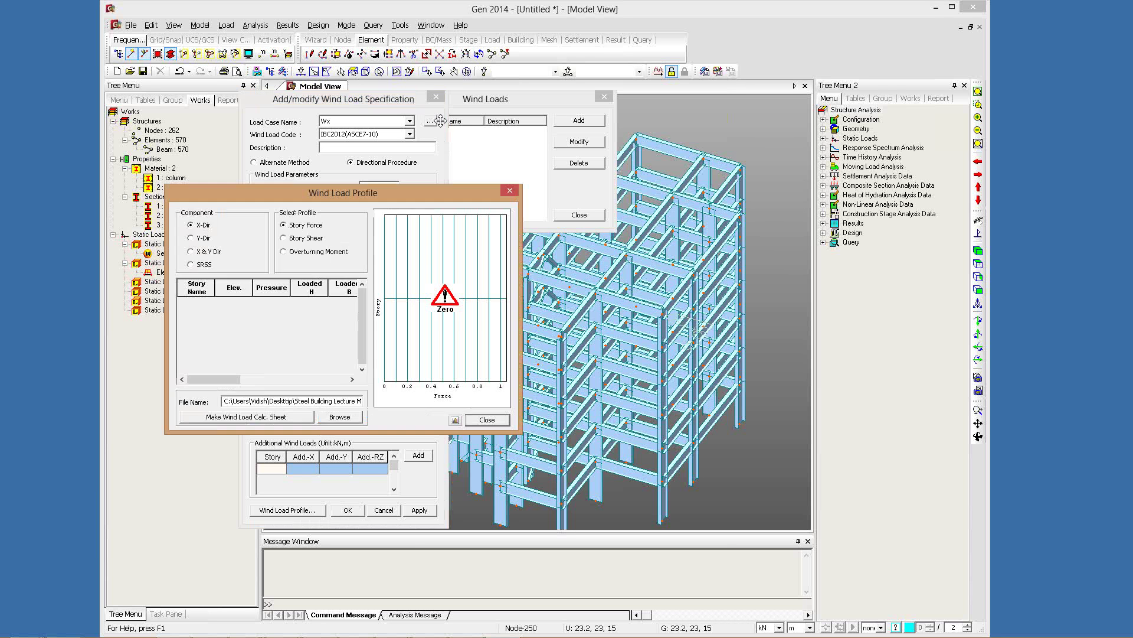
pyautogui.click(317, 412)
pyautogui.click(384, 509)
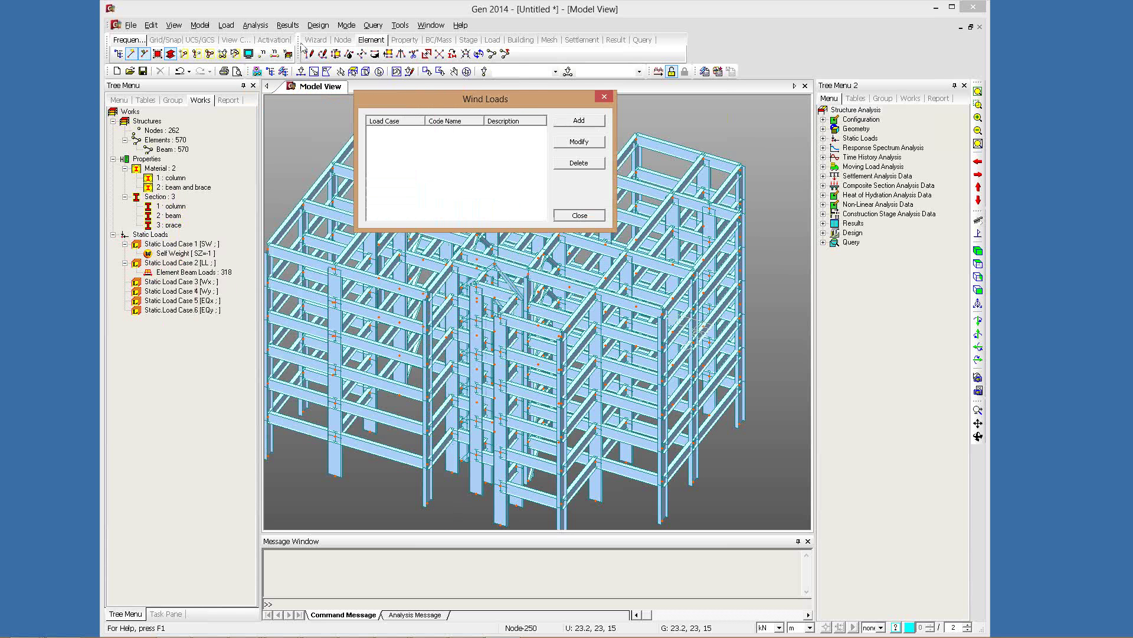
pyautogui.press('Escape')
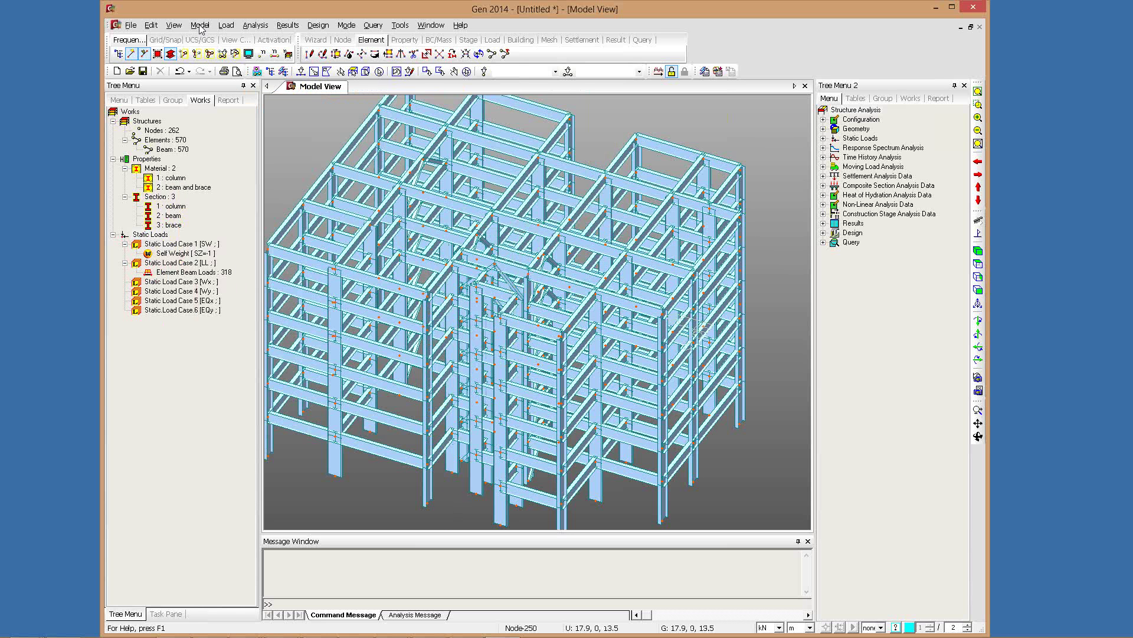
# Open the story data and turn on Use Ground Level in its building control, with the ground level at 0 m
pyautogui.hotkey('alt', 'm')
pyautogui.moveTo(295, 171)
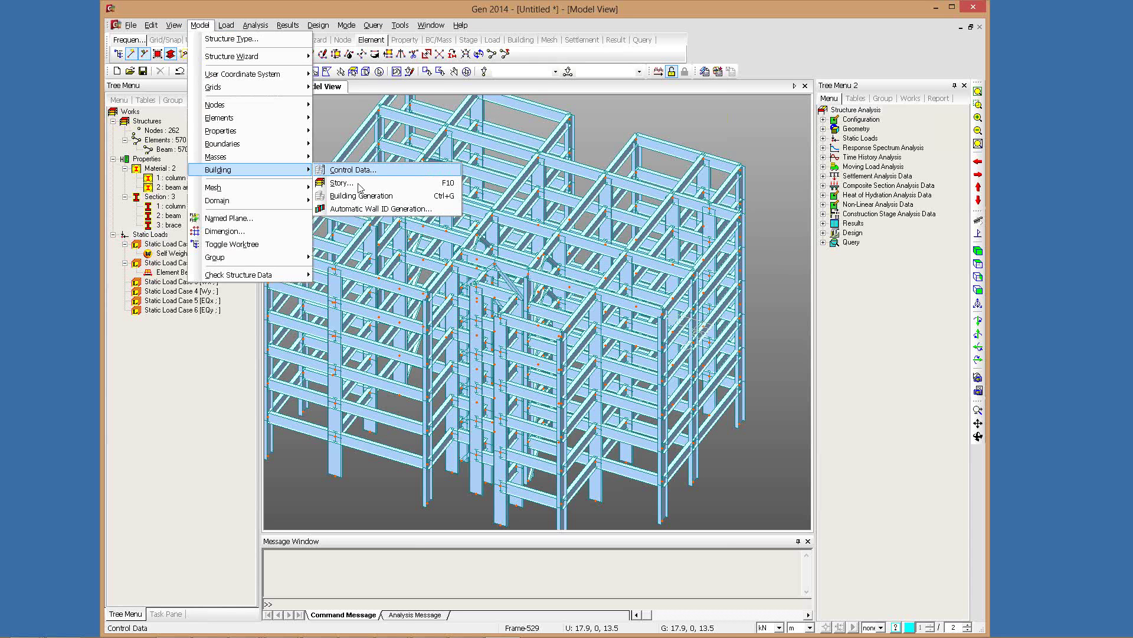
pyautogui.click(348, 183)
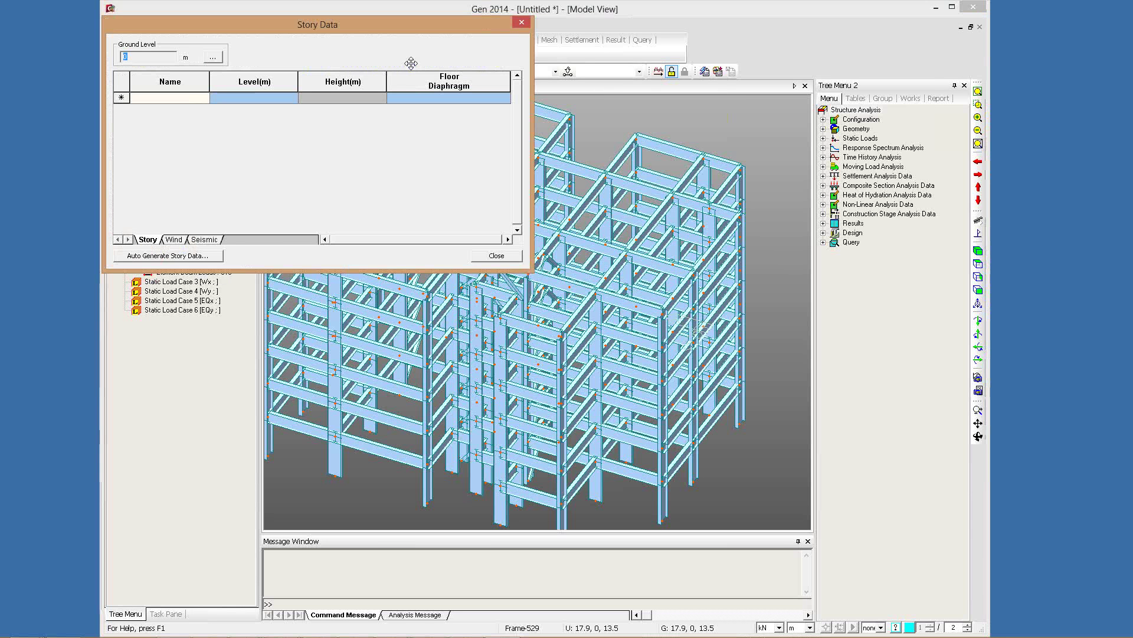
pyautogui.moveTo(411, 62); pyautogui.dragTo(621, 154)
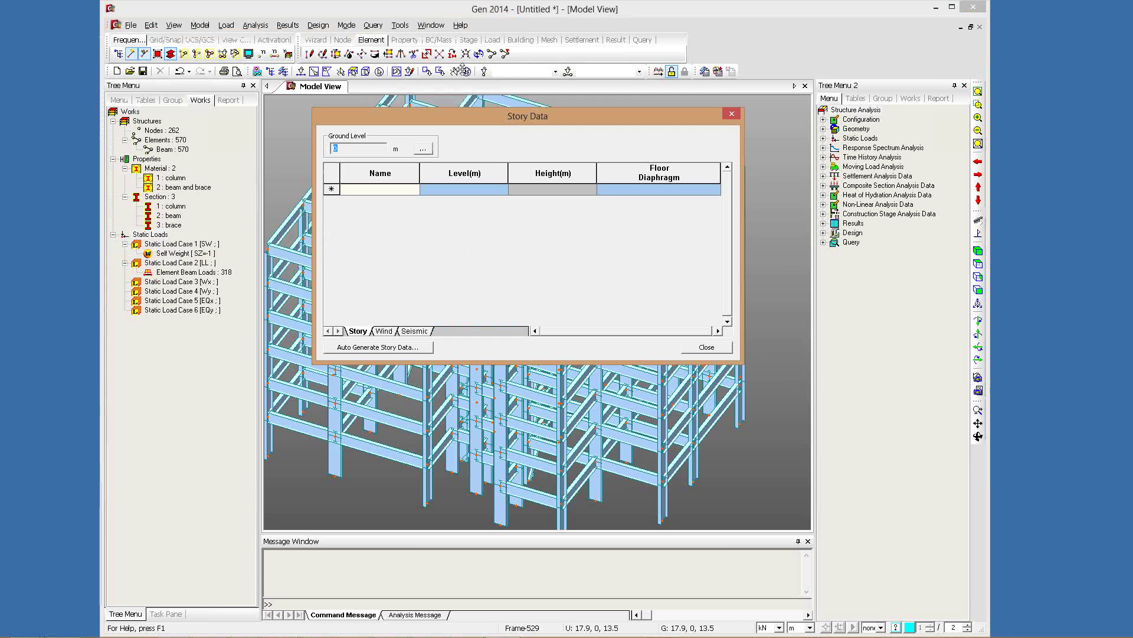
pyautogui.moveTo(463, 69); pyautogui.dragTo(627, 70)
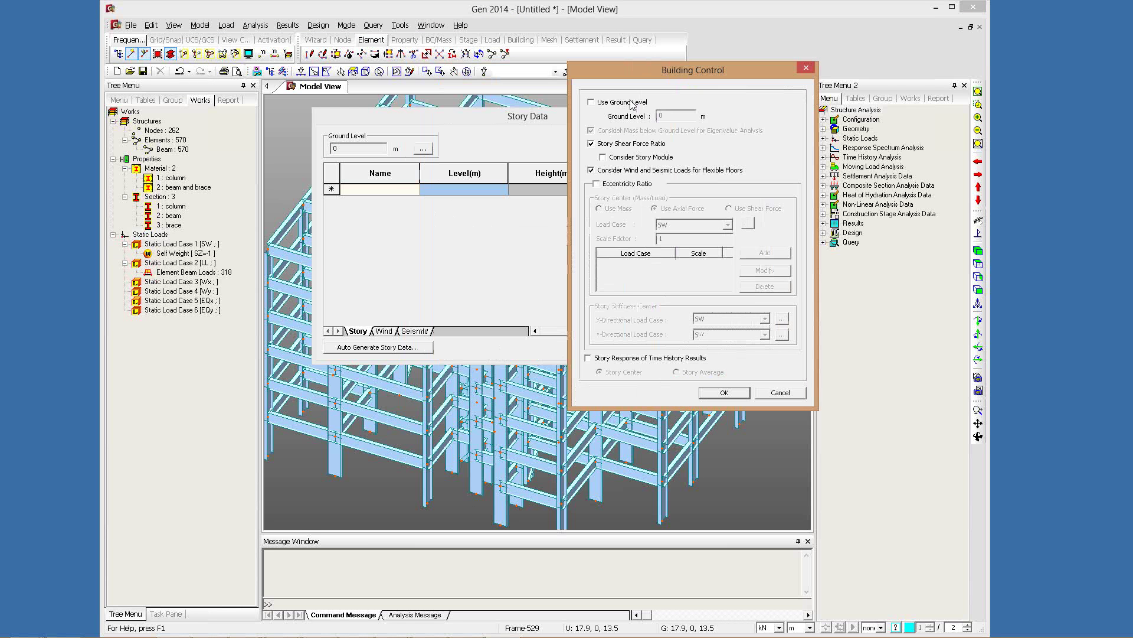
pyautogui.click(631, 103)
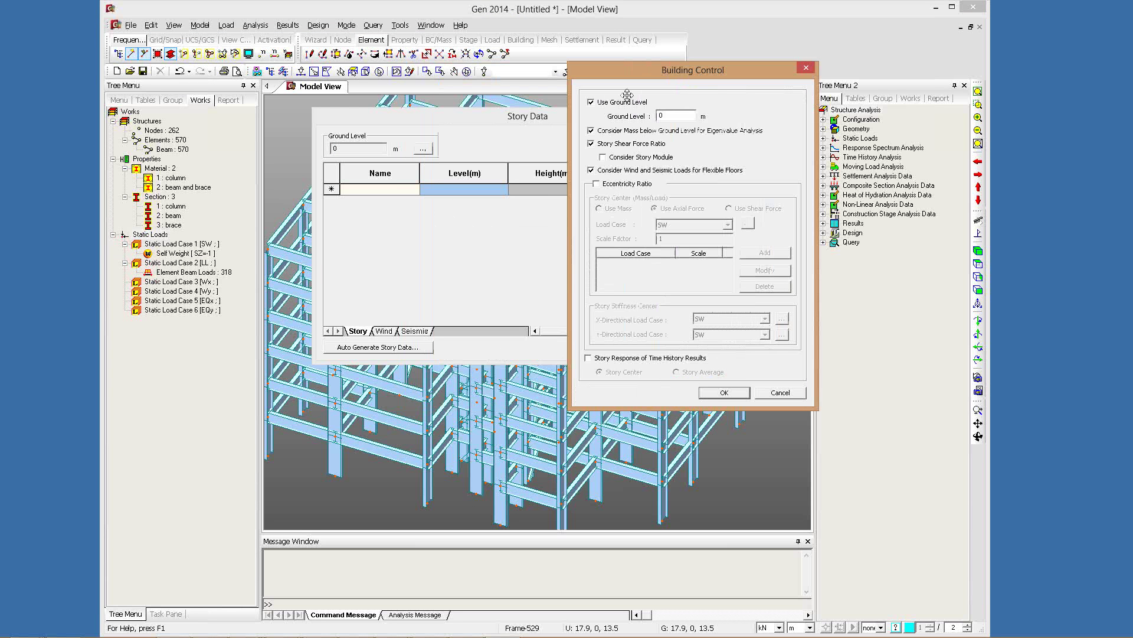
pyautogui.click(663, 116)
pyautogui.doubleClick(662, 116)
pyautogui.click(721, 395)
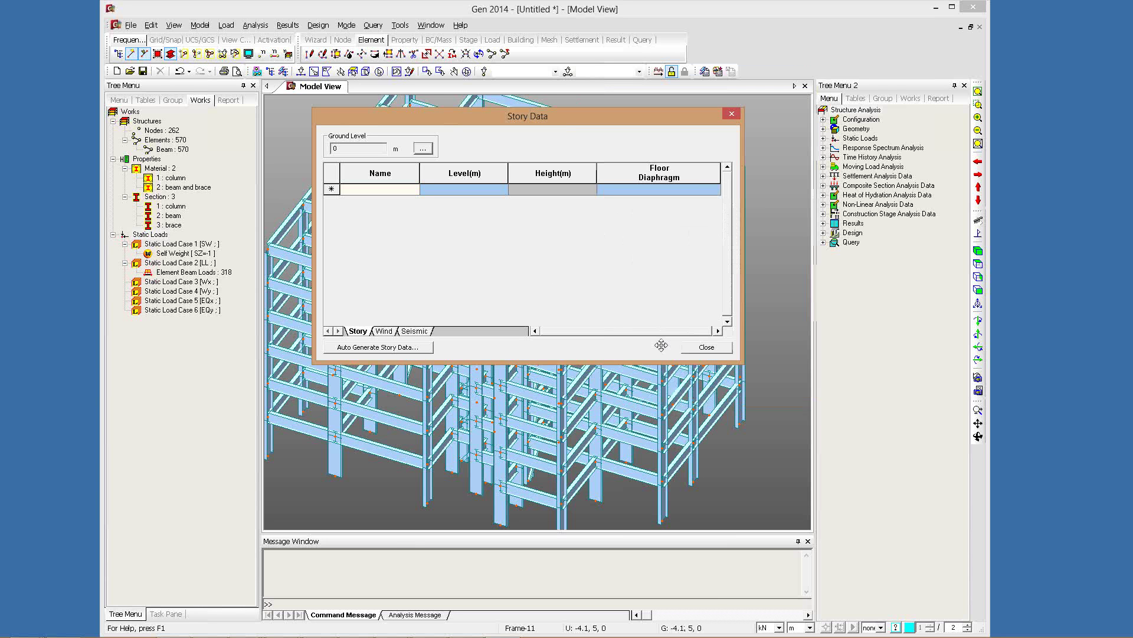
# Auto-generate the story data for the whole building and check the B1 and 1F rows
pyautogui.click(378, 347)
pyautogui.click(574, 331)
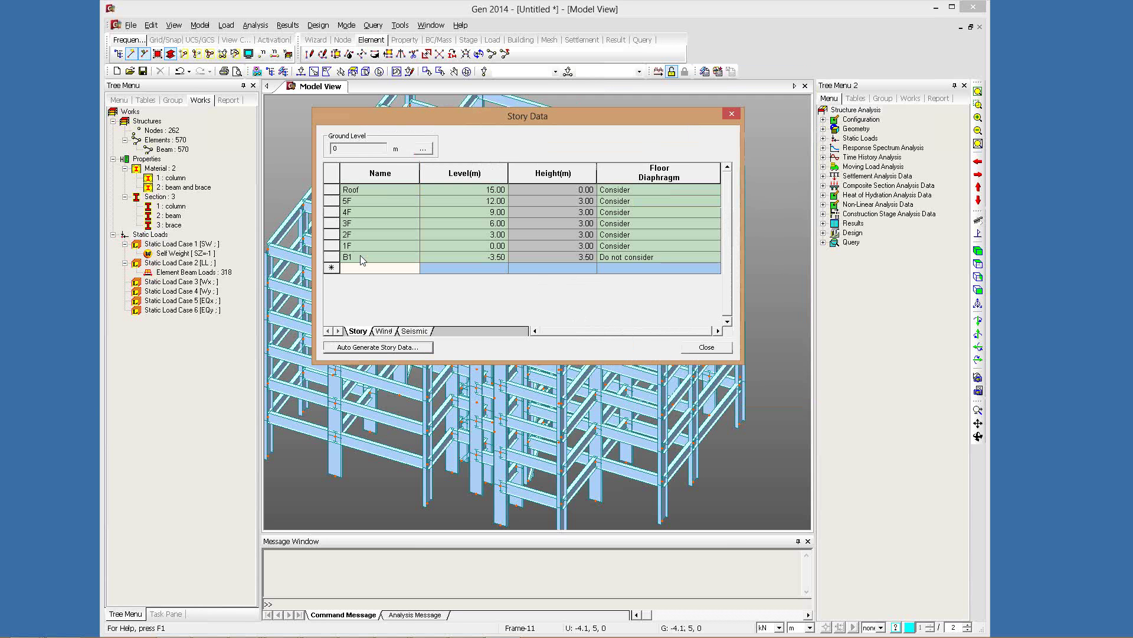
pyautogui.click(362, 261)
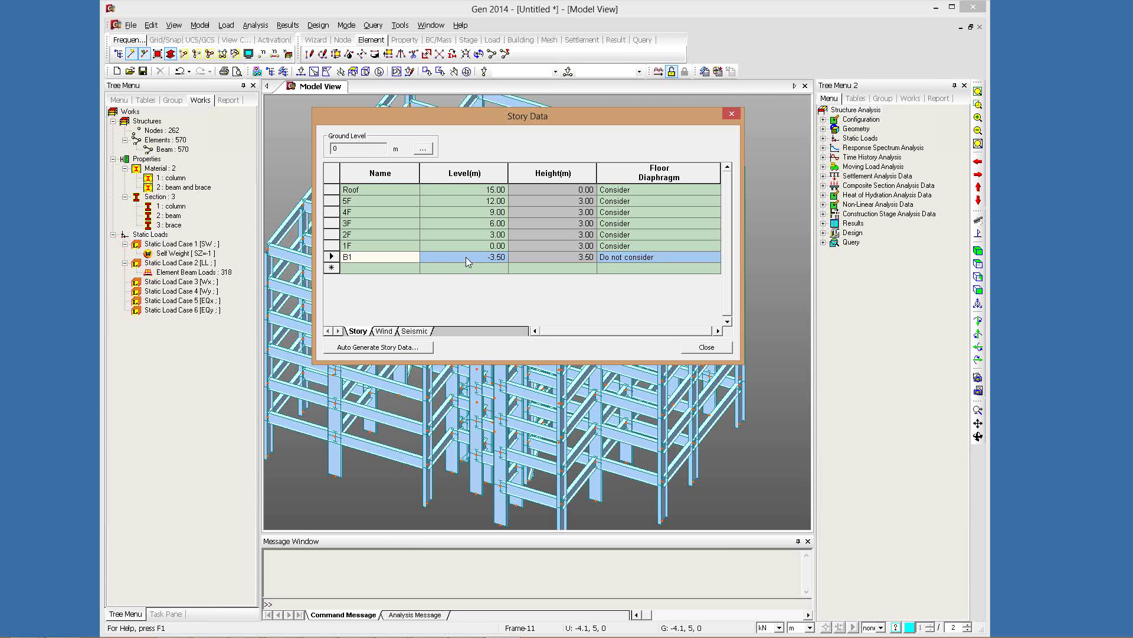
pyautogui.click(465, 259)
pyautogui.click(359, 247)
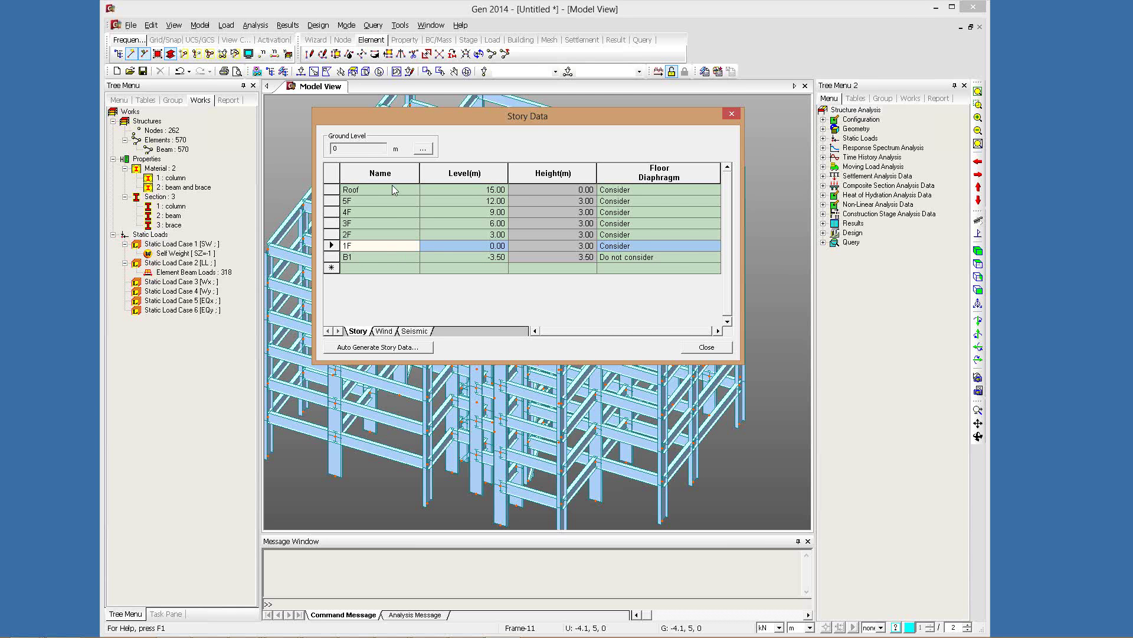
# Review the story names and the floor diaphragm options for the stories from Roof down to 1F
pyautogui.moveTo(394, 190); pyautogui.dragTo(359, 251)
pyautogui.click(365, 248)
pyautogui.press('Escape')
pyautogui.keyDown('shift'); pyautogui.click(364, 246); pyautogui.keyUp('shift')
pyautogui.click(364, 246)
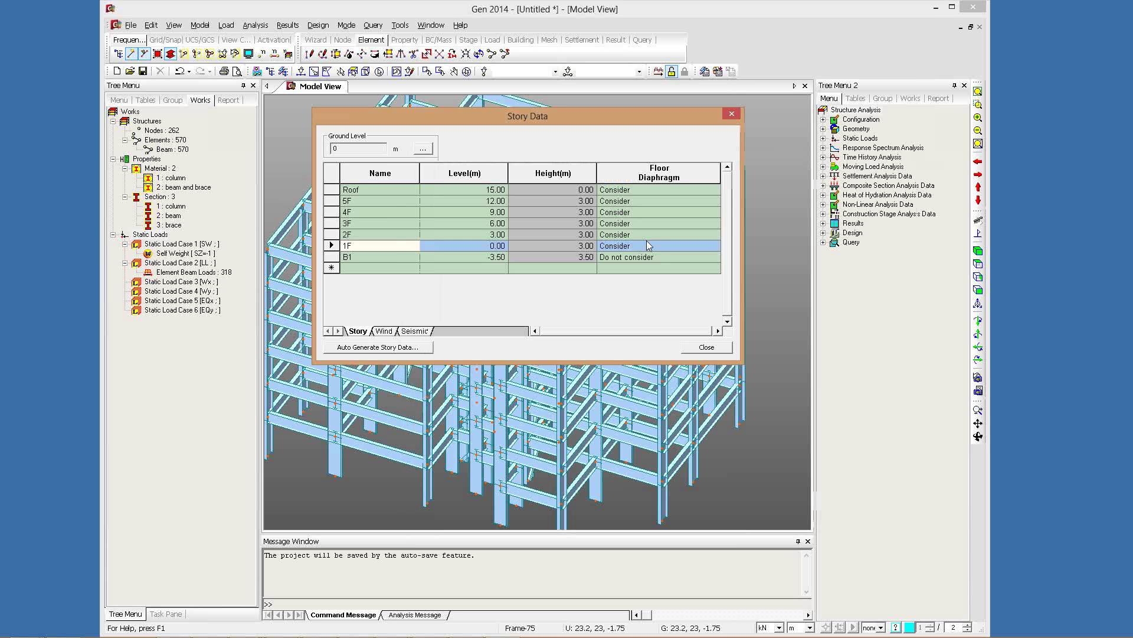
pyautogui.moveTo(648, 189); pyautogui.dragTo(647, 244)
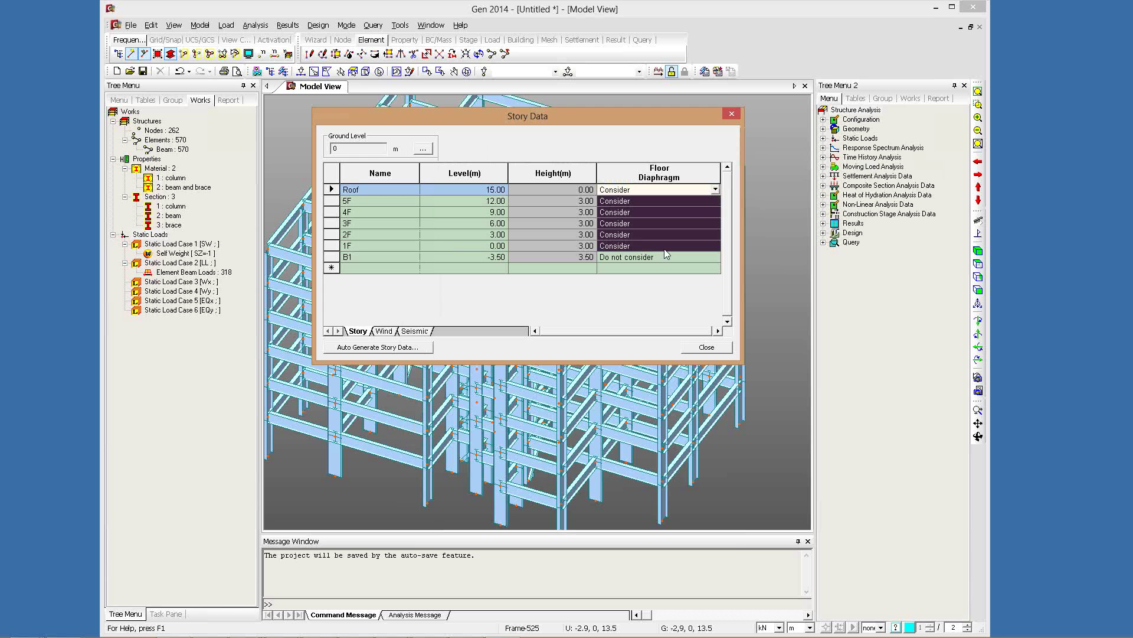
pyautogui.click(629, 215)
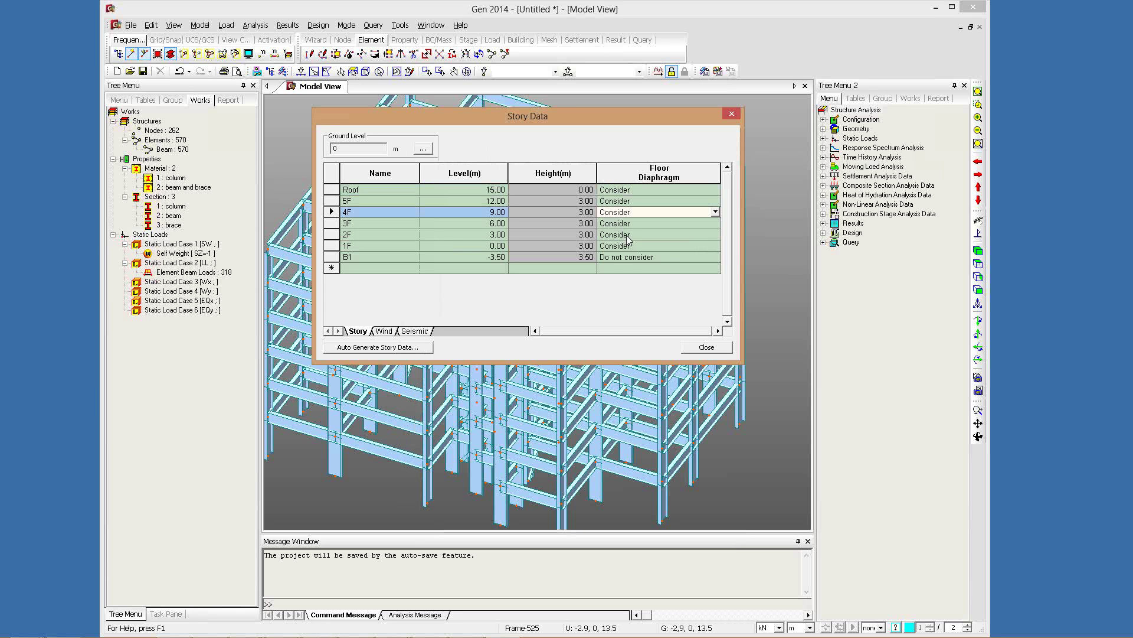
pyautogui.click(628, 236)
pyautogui.click(628, 248)
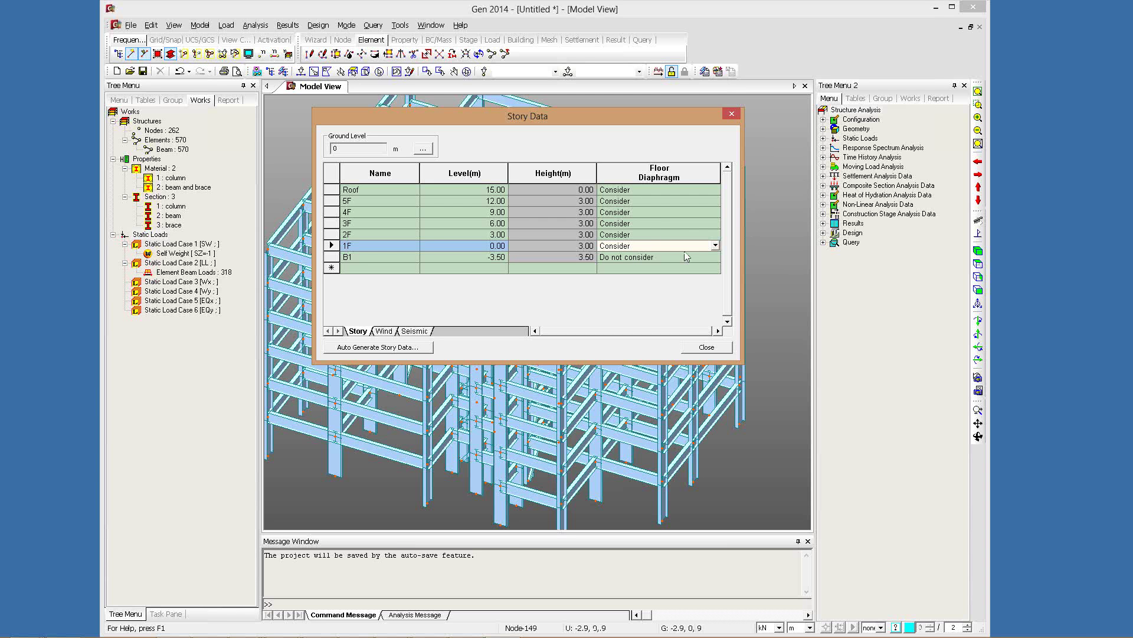
pyautogui.click(716, 245)
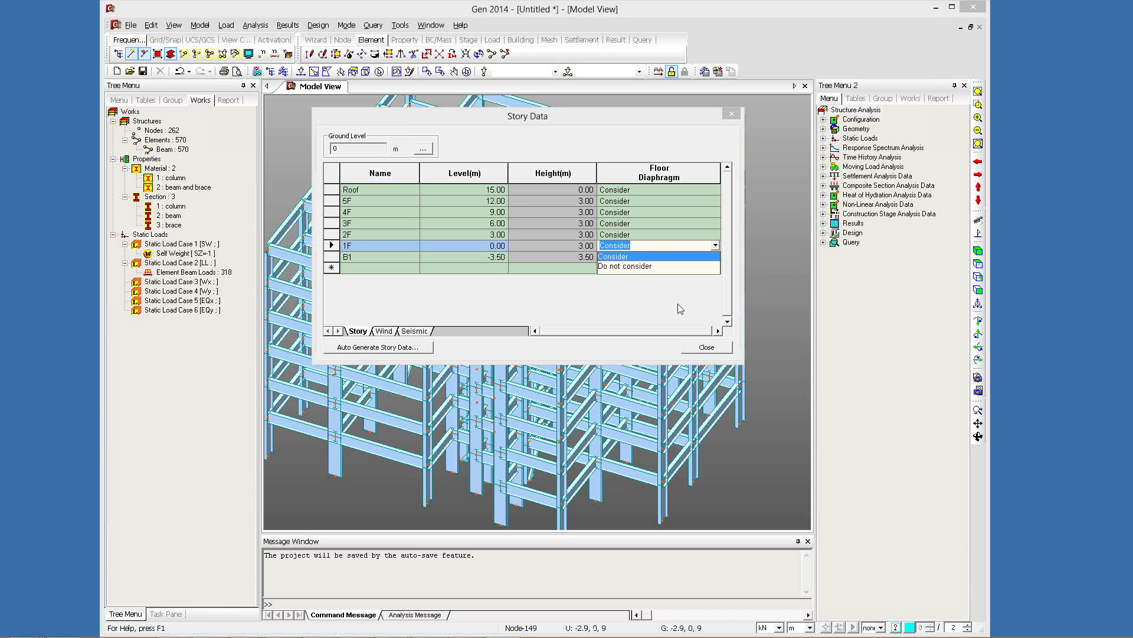
pyautogui.click(425, 299)
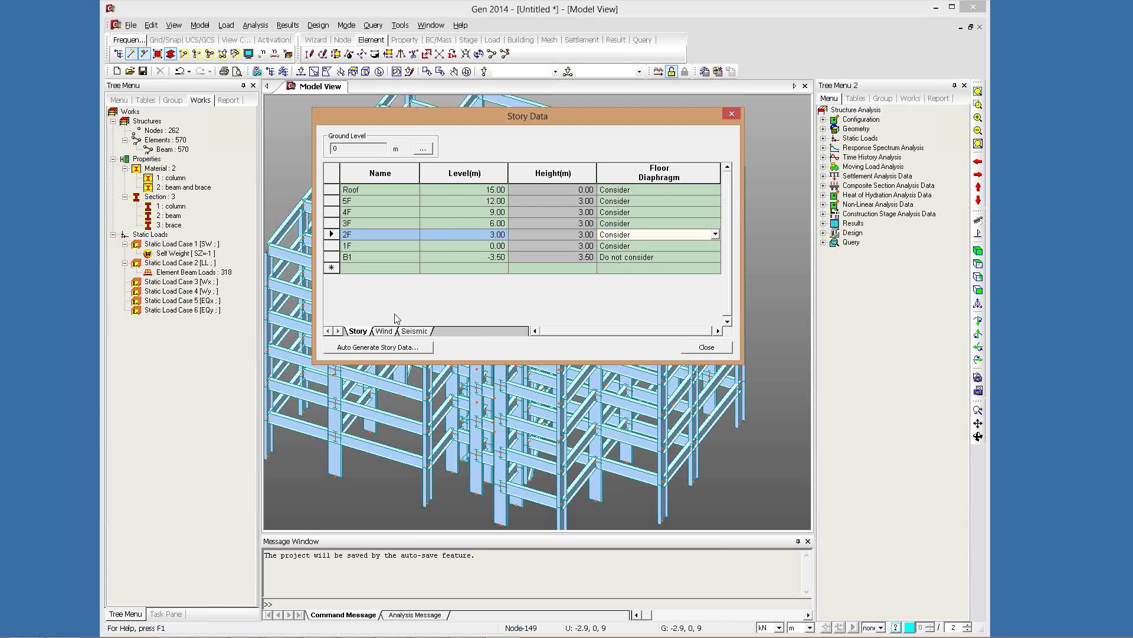
# Review the floor widths, centers and eccentricities in the stories' wind and seismic data, and close the story data
pyautogui.click(385, 331)
pyautogui.click(369, 175)
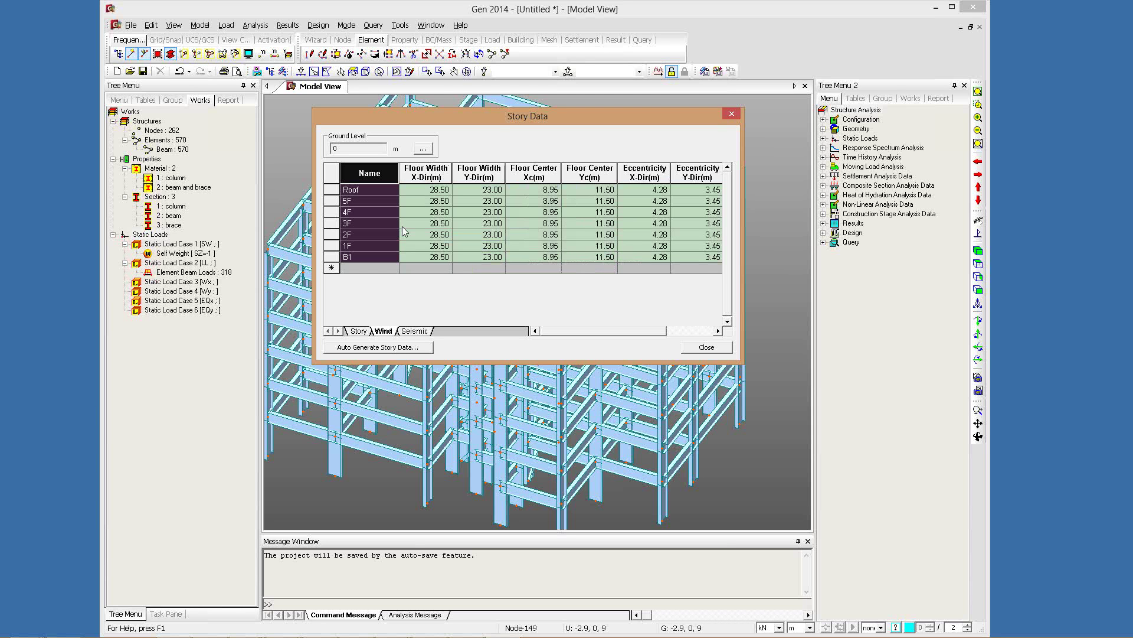
pyautogui.moveTo(354, 189); pyautogui.dragTo(546, 257)
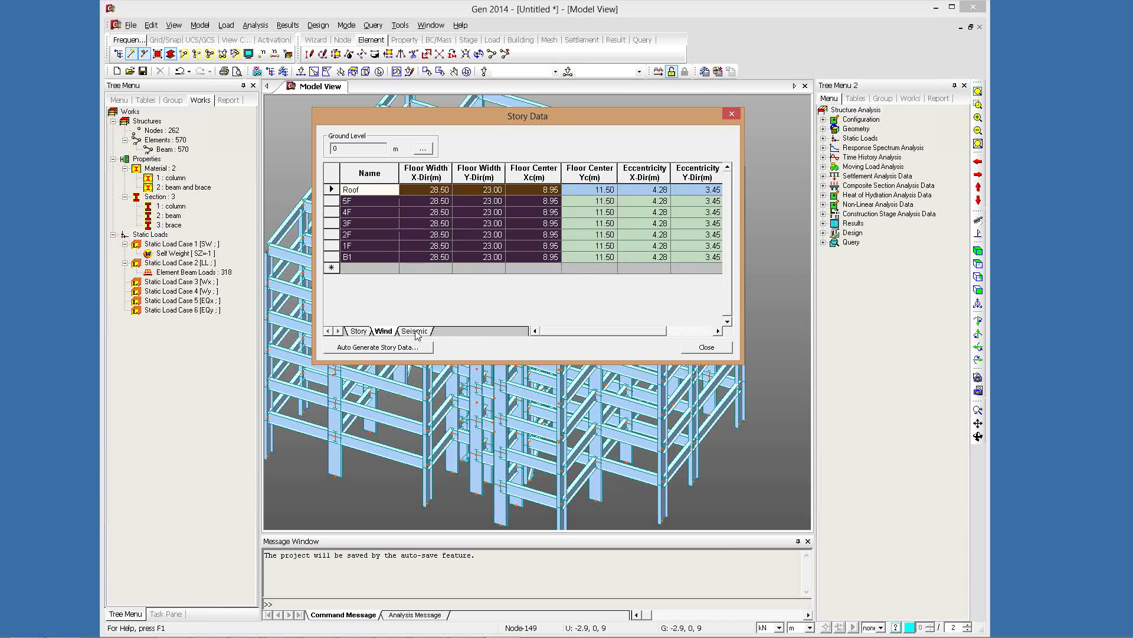
pyautogui.click(415, 332)
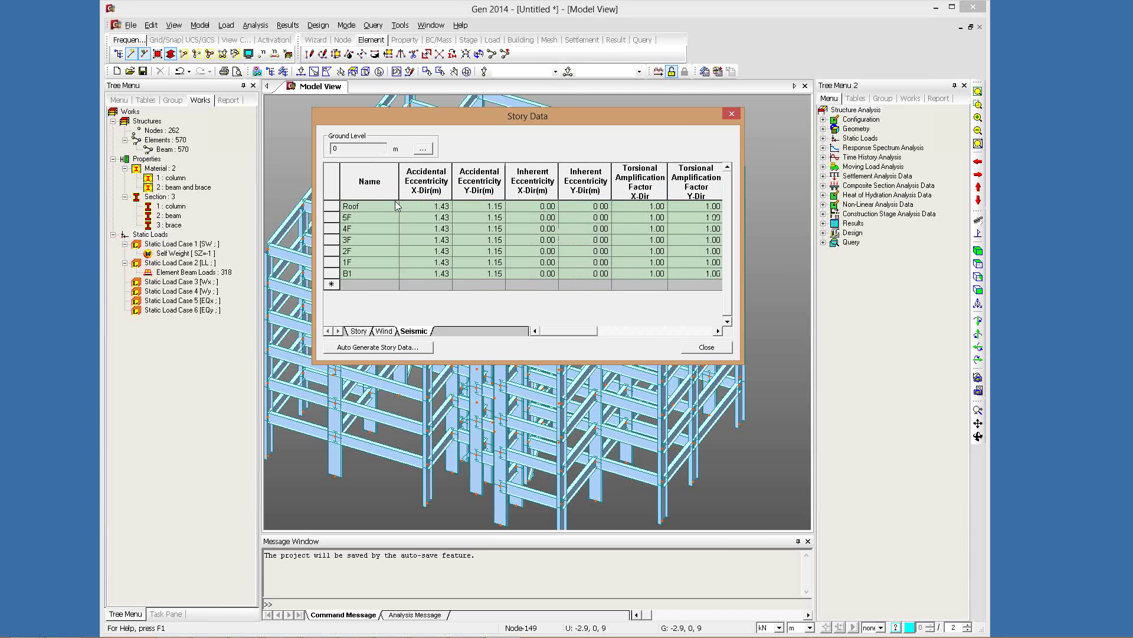
pyautogui.click(702, 344)
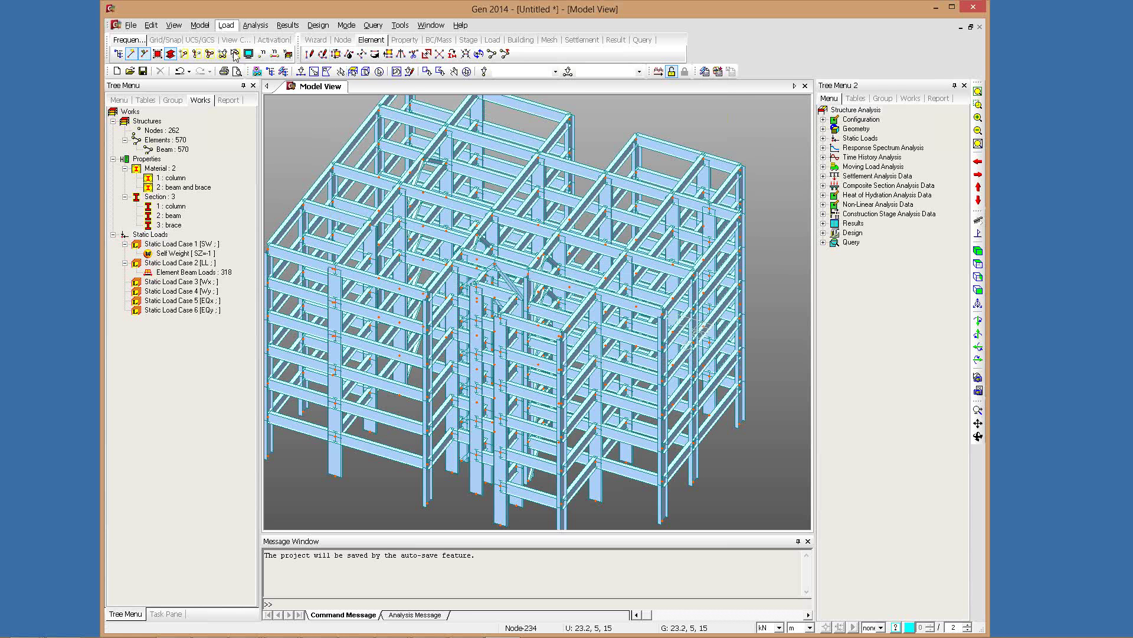
# Start a new wind load specification for load case Wx under IBC2012(ASCE7-10) with a Y-direction scale factor of 0
pyautogui.click(226, 25)
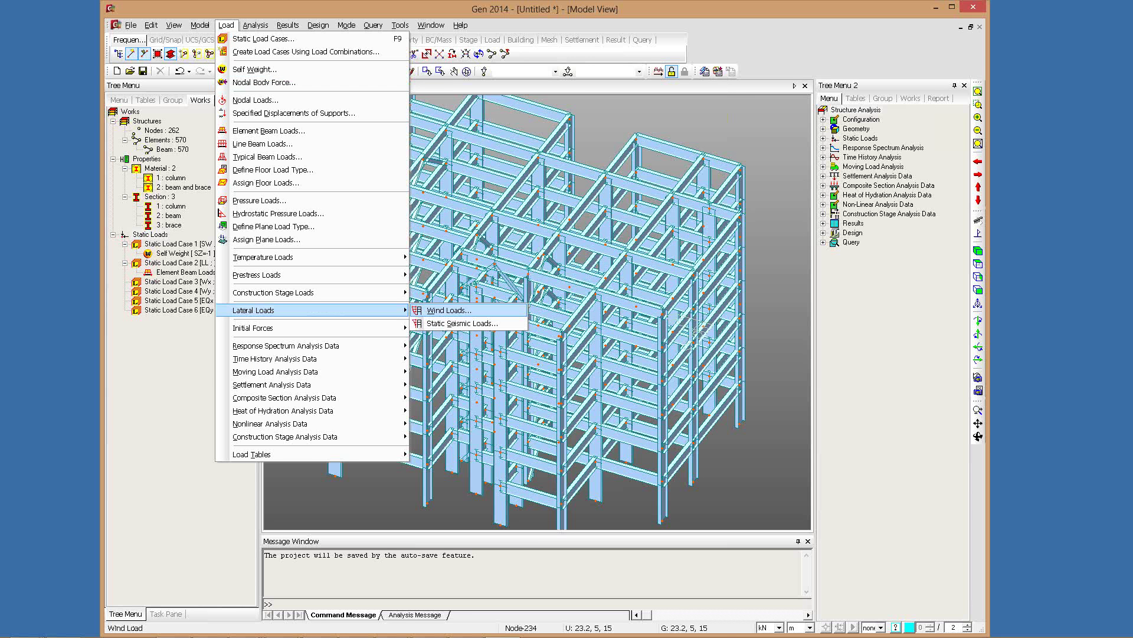
pyautogui.click(173, 88)
pyautogui.moveTo(173, 89); pyautogui.dragTo(450, 193)
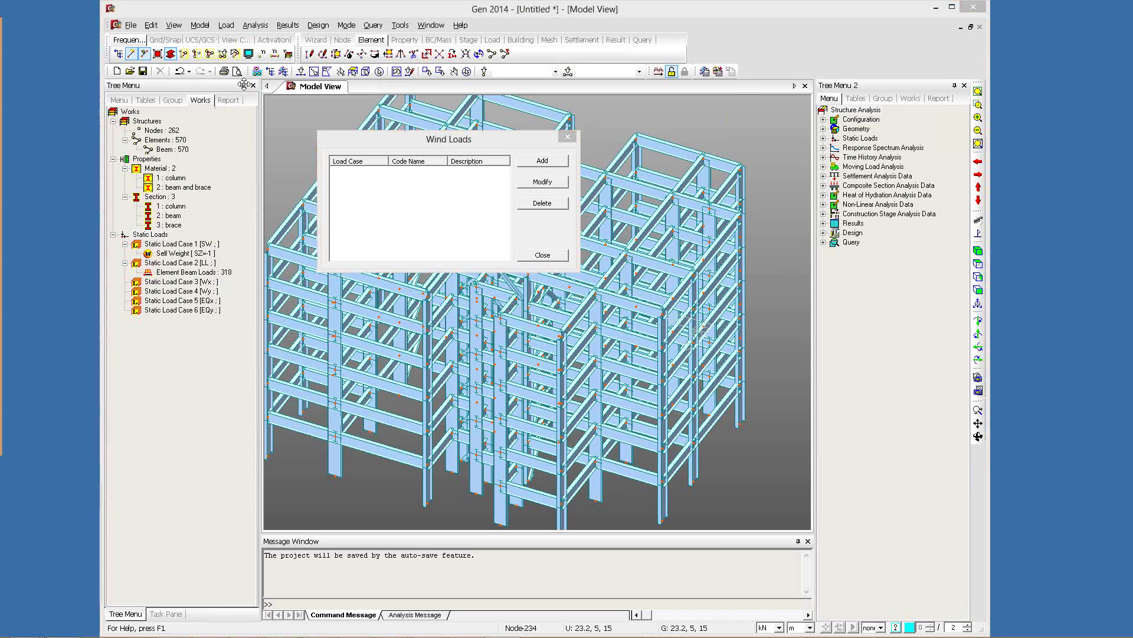
pyautogui.click(542, 160)
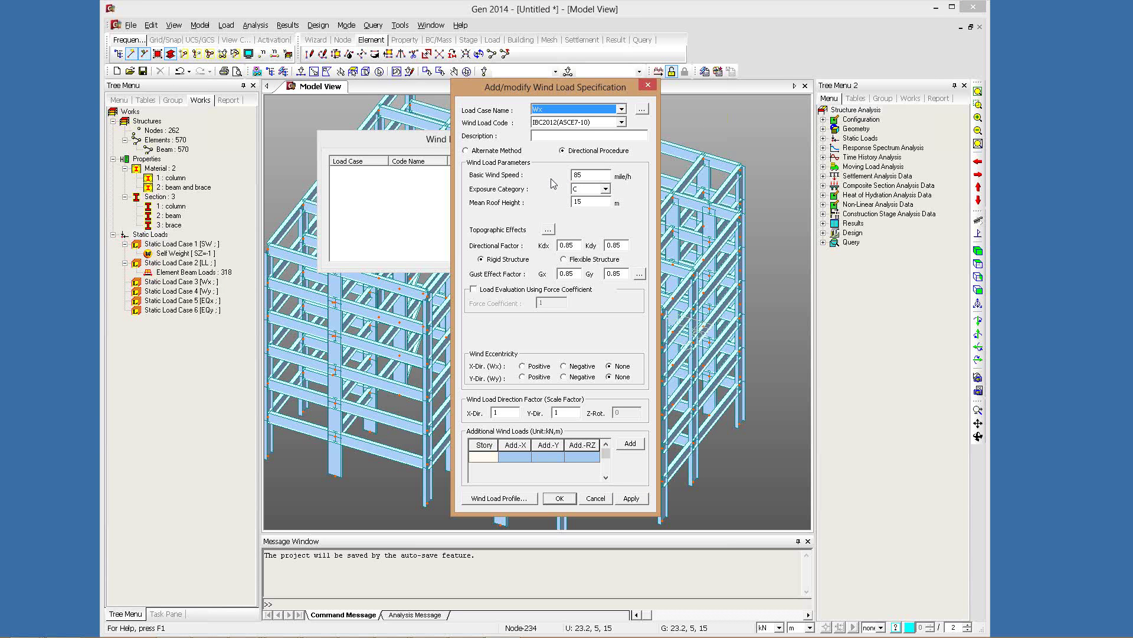
pyautogui.doubleClick(558, 412)
pyautogui.write('0')
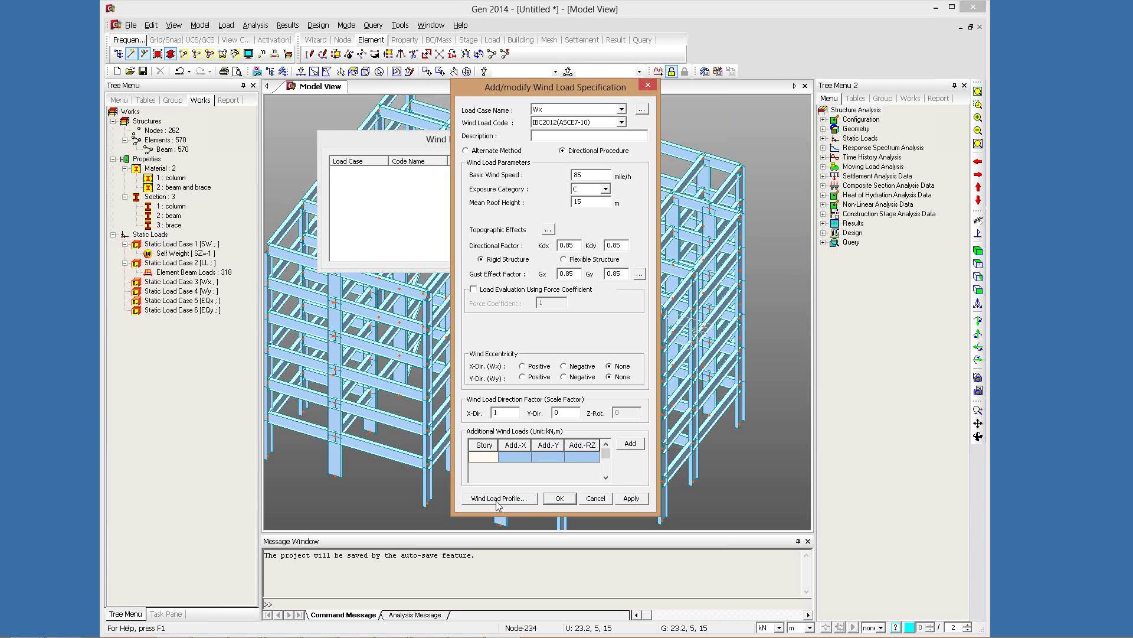
# View the X-direction wind load profile as story force, story shear and overturning moment
pyautogui.click(498, 498)
pyautogui.moveTo(499, 186); pyautogui.dragTo(531, 135)
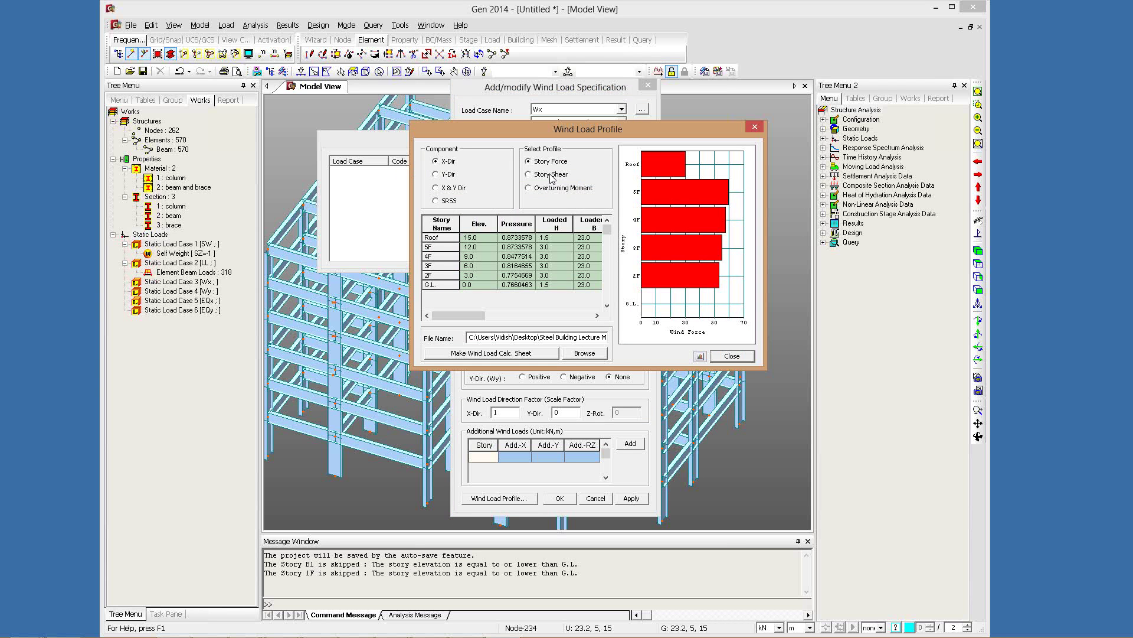
pyautogui.click(550, 176)
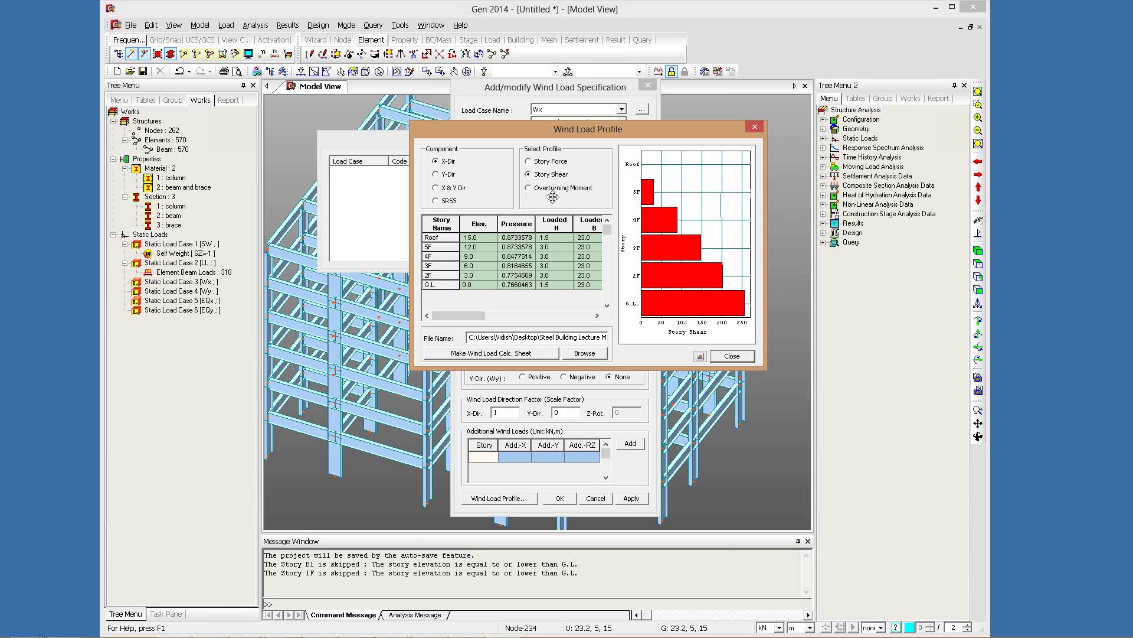
pyautogui.click(548, 190)
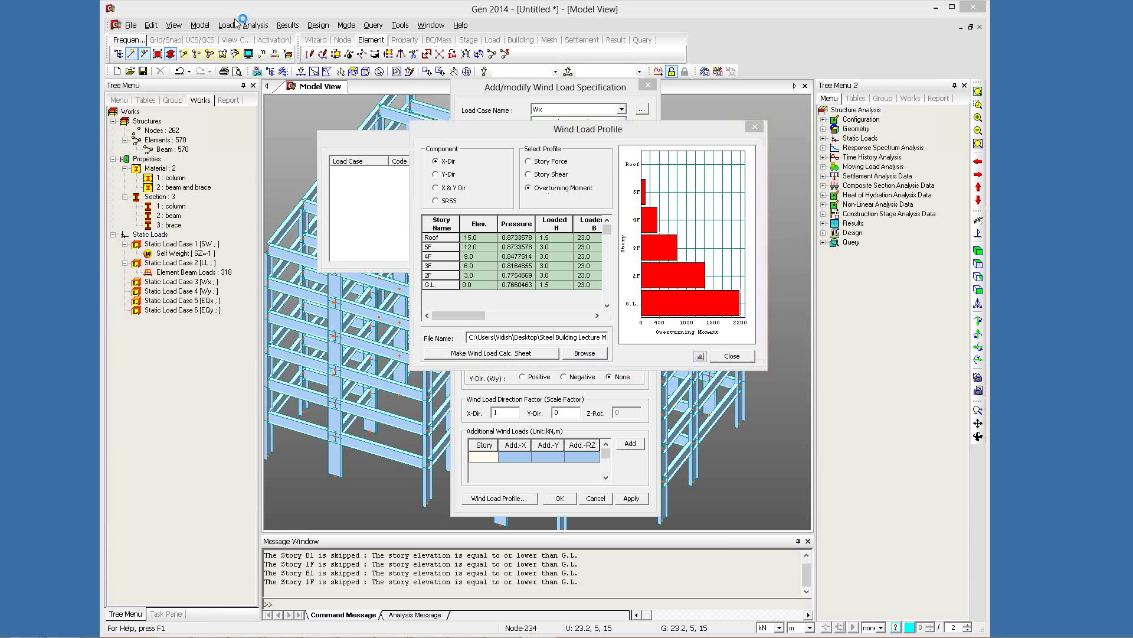
# Make the wind load calculation sheet, examine its pressure formulas, coefficients and story force tables, and close the wind load profile
pyautogui.scroll(-8, 222, 297)
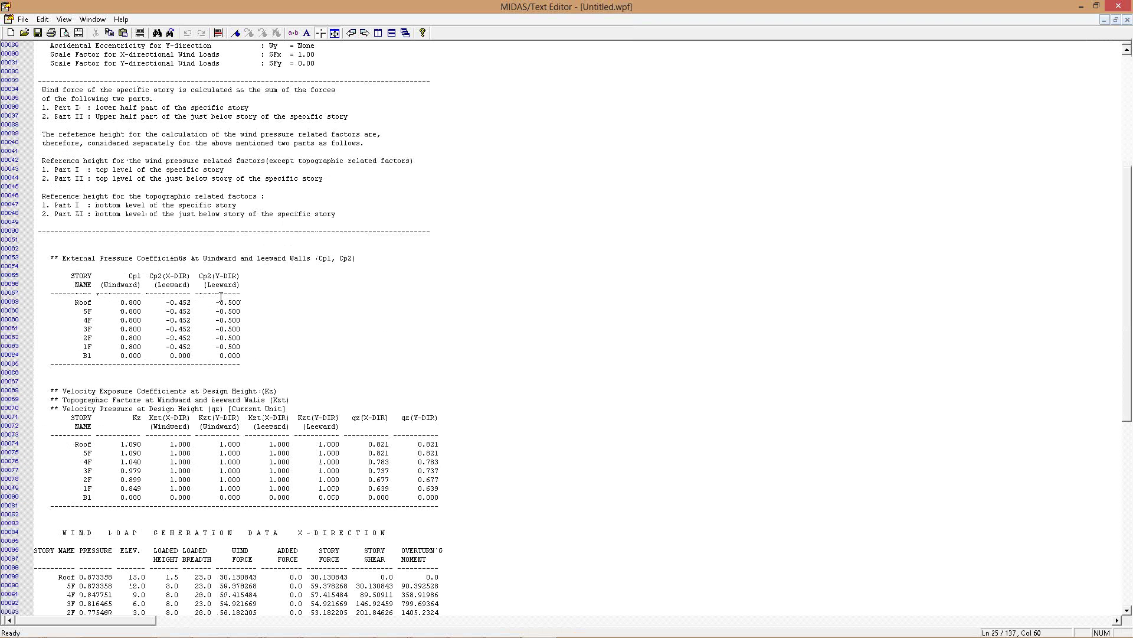
pyautogui.scroll(-10, 222, 297)
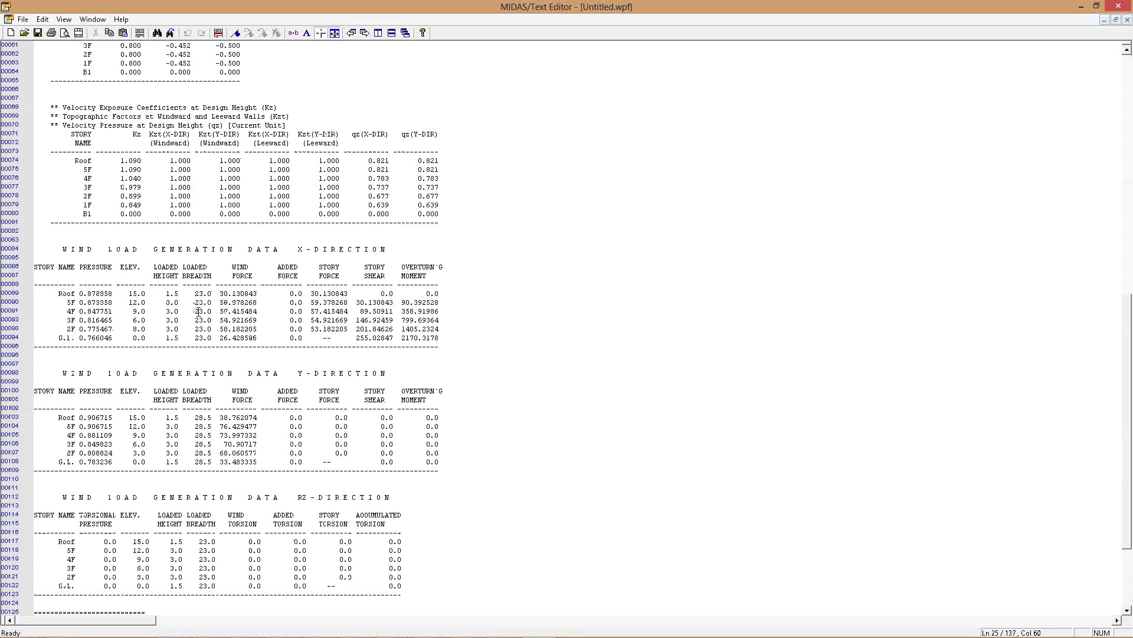
pyautogui.scroll(-10, 198, 311)
pyautogui.scroll(20, 241, 165)
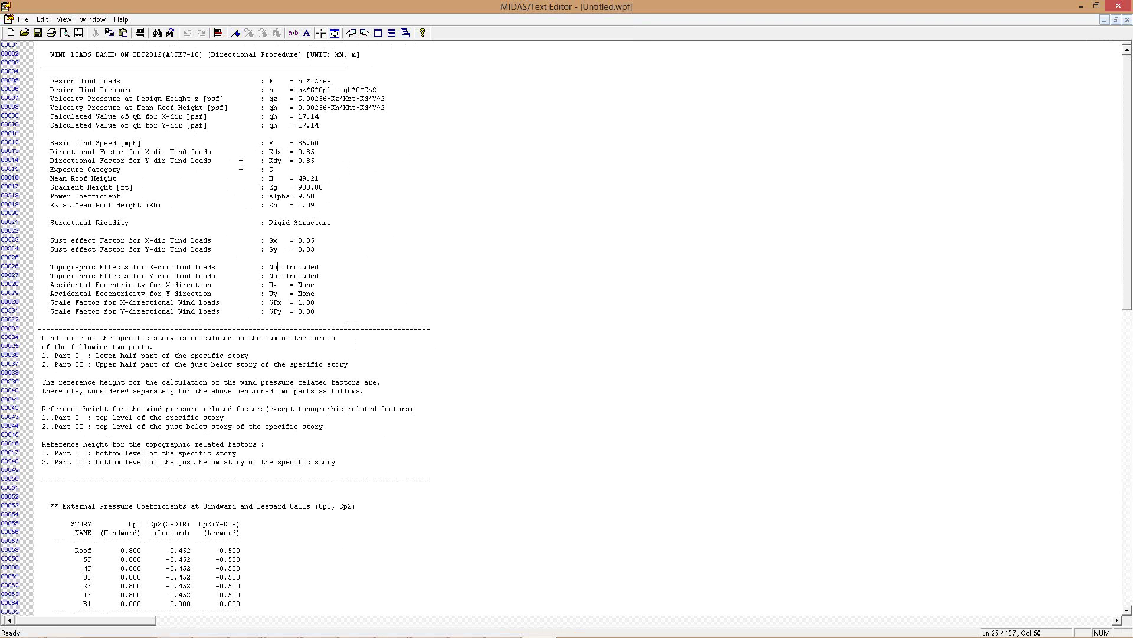
pyautogui.moveTo(341, 89); pyautogui.dragTo(296, 85)
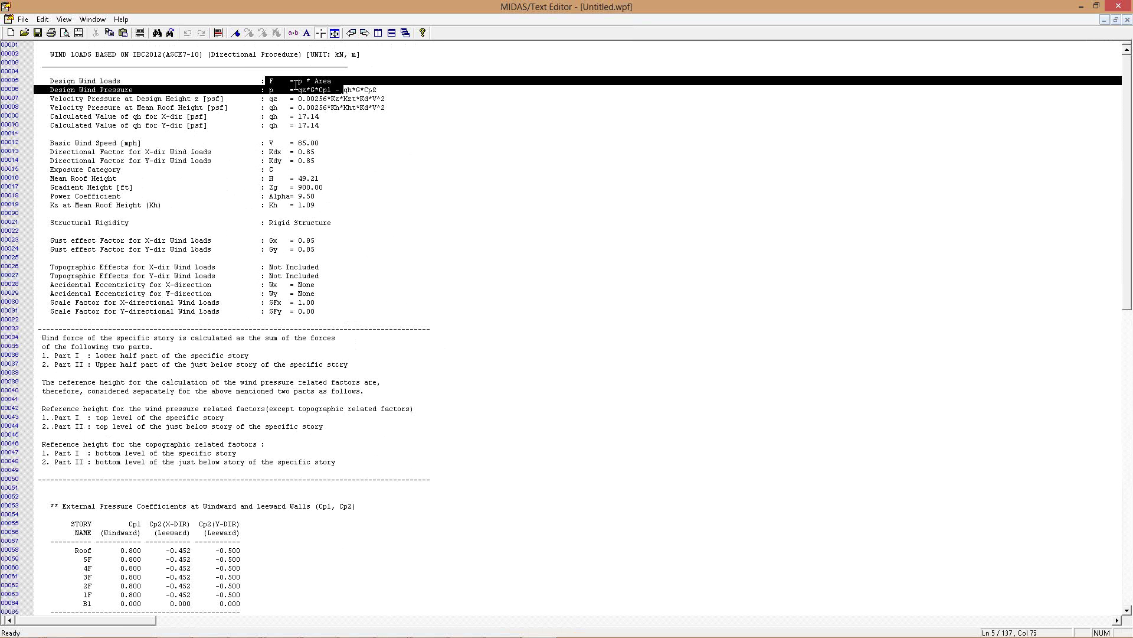
pyautogui.click(324, 92)
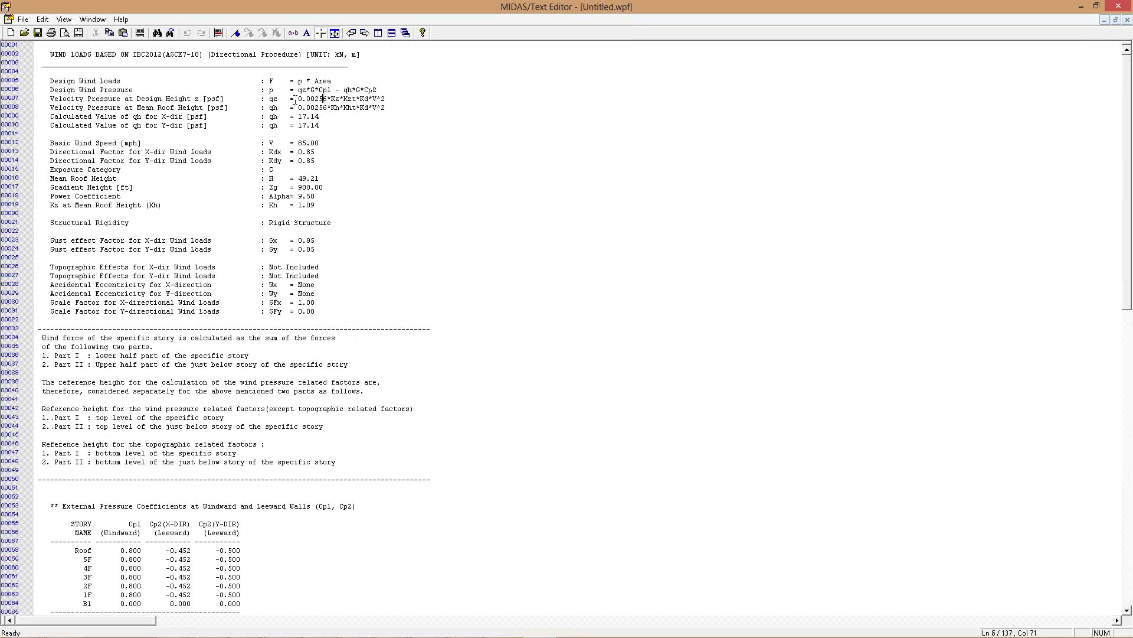
pyautogui.press('Left')
pyautogui.scroll(-1, 260, 267)
pyautogui.scroll(-10, 259, 267)
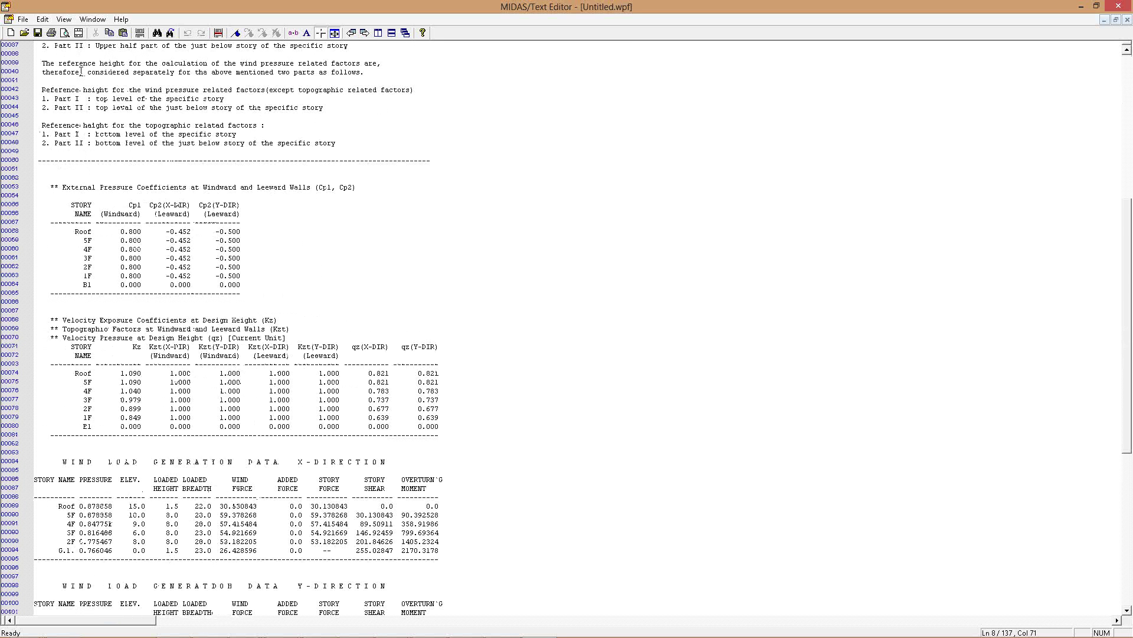
pyautogui.scroll(-3, 81, 72)
pyautogui.click(323, 81)
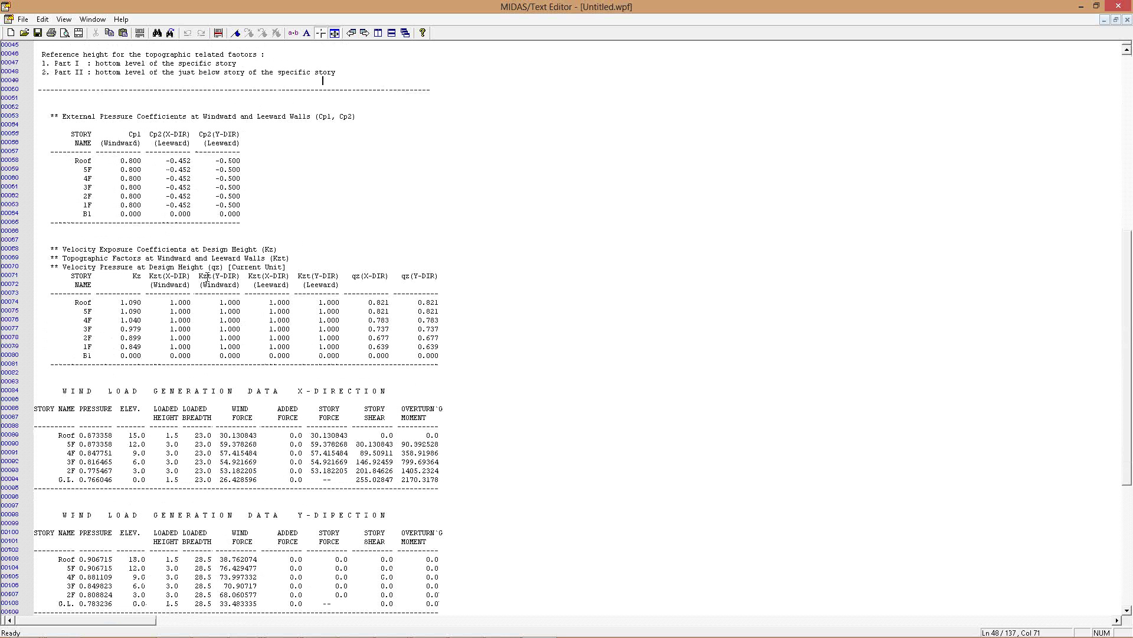
pyautogui.scroll(-10, 208, 277)
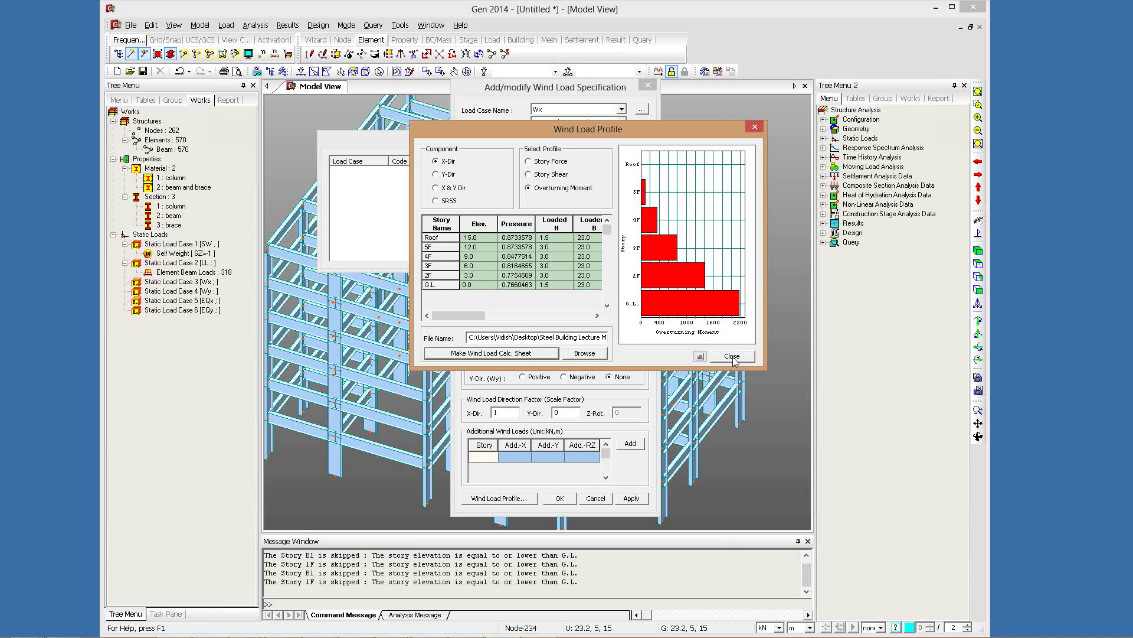
pyautogui.press('Escape')
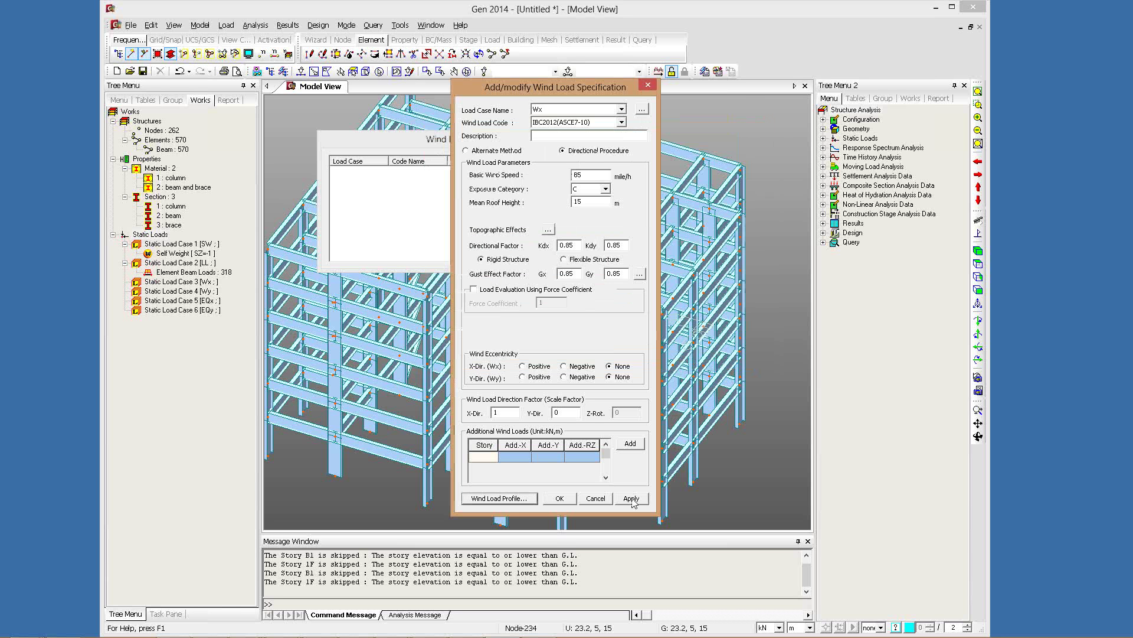
# Apply the Wx wind load, add a Wy wind load with scale factors X 0 and Y 1, and close the wind loads
pyautogui.click(631, 500)
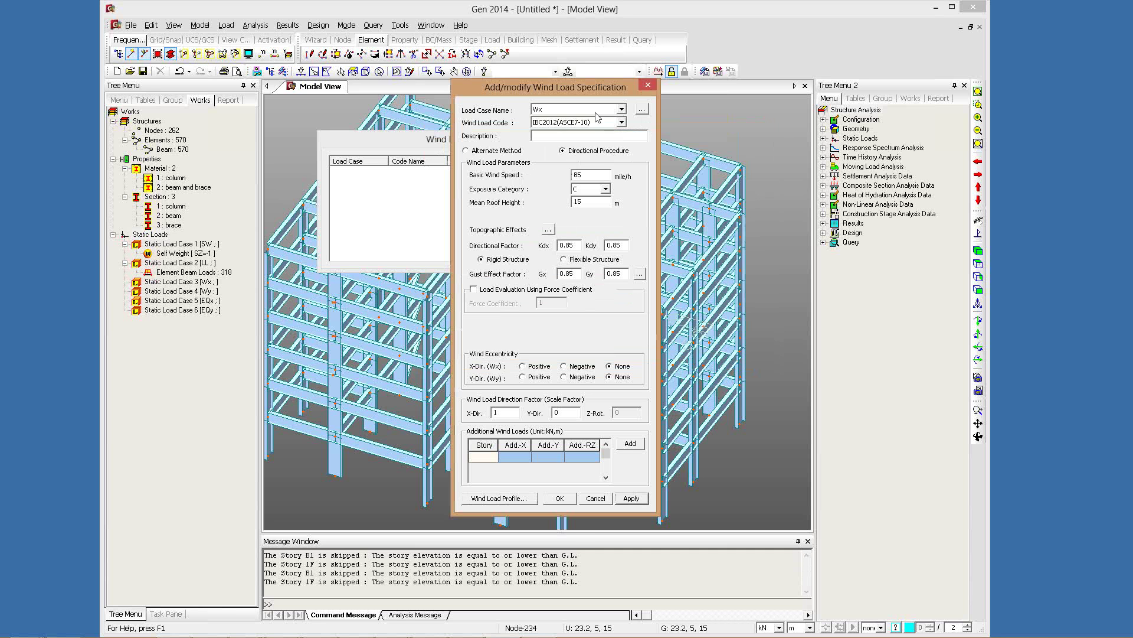
pyautogui.click(596, 110)
pyautogui.click(576, 142)
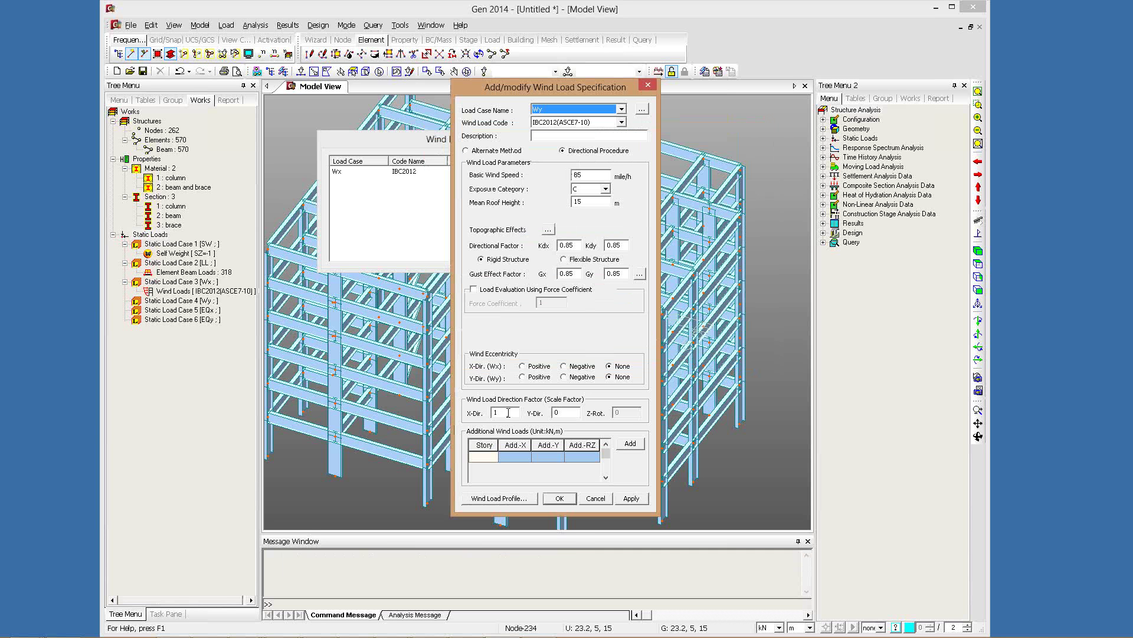
pyautogui.doubleClick(509, 413)
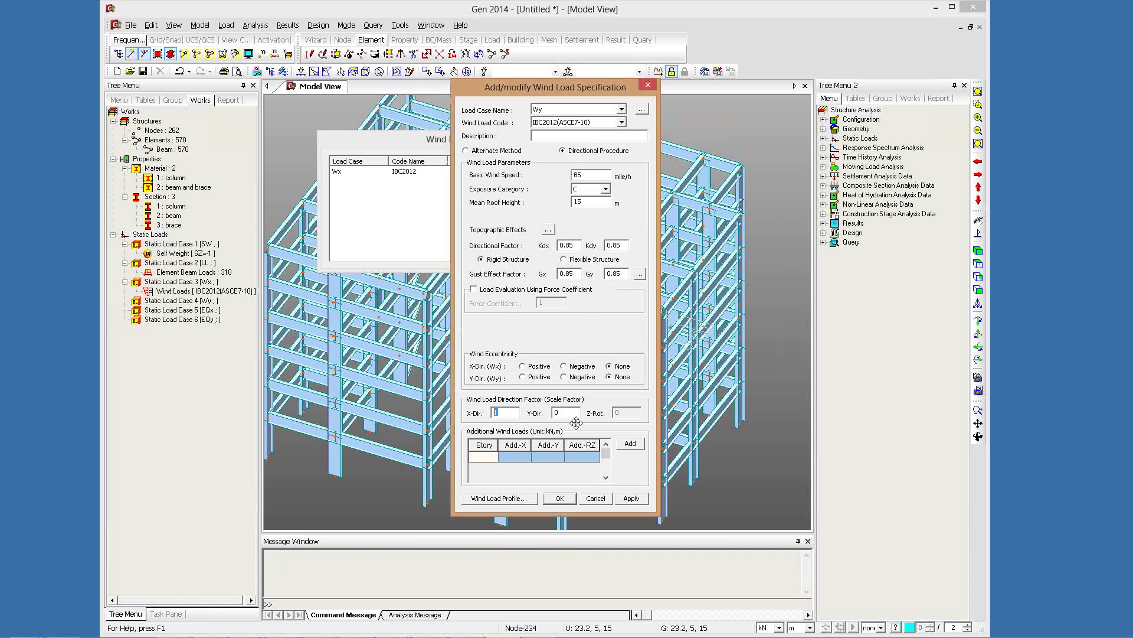
pyautogui.write('0')
pyautogui.press('Tab')
pyautogui.write('1')
pyautogui.press('Return')
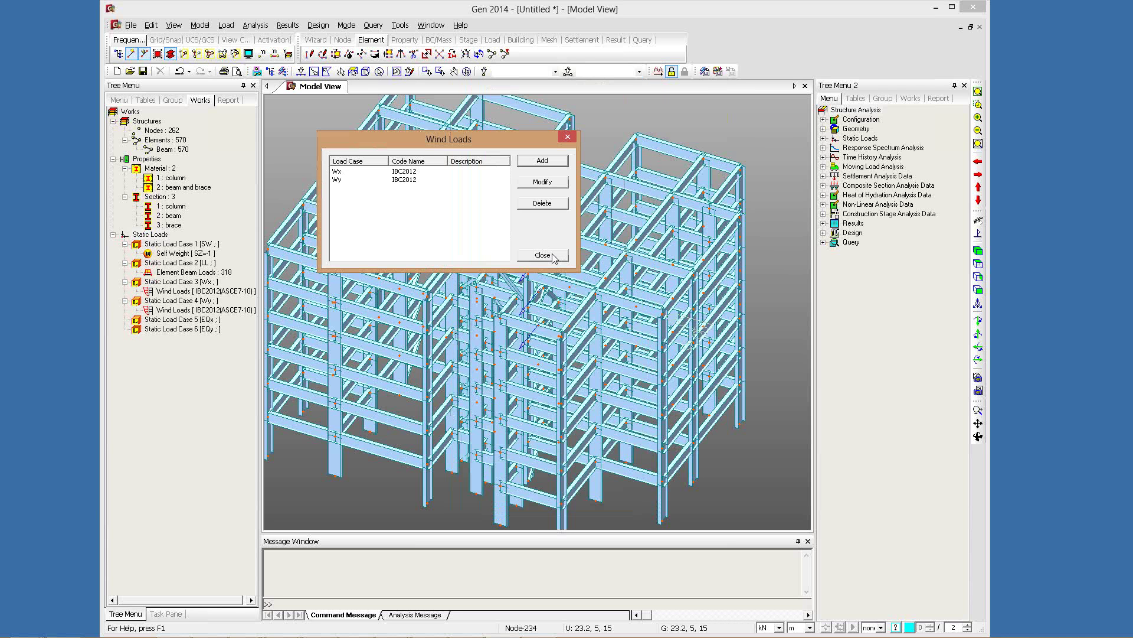
pyautogui.click(542, 255)
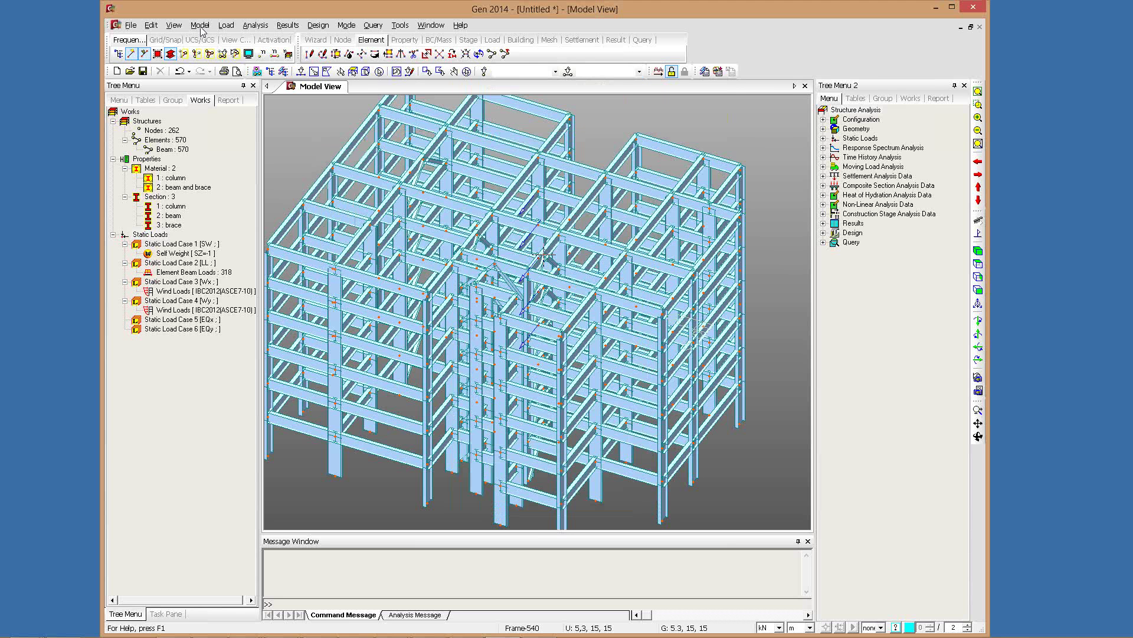
# Set the structure type's mass control to convert self-weight into masses
pyautogui.click(201, 25)
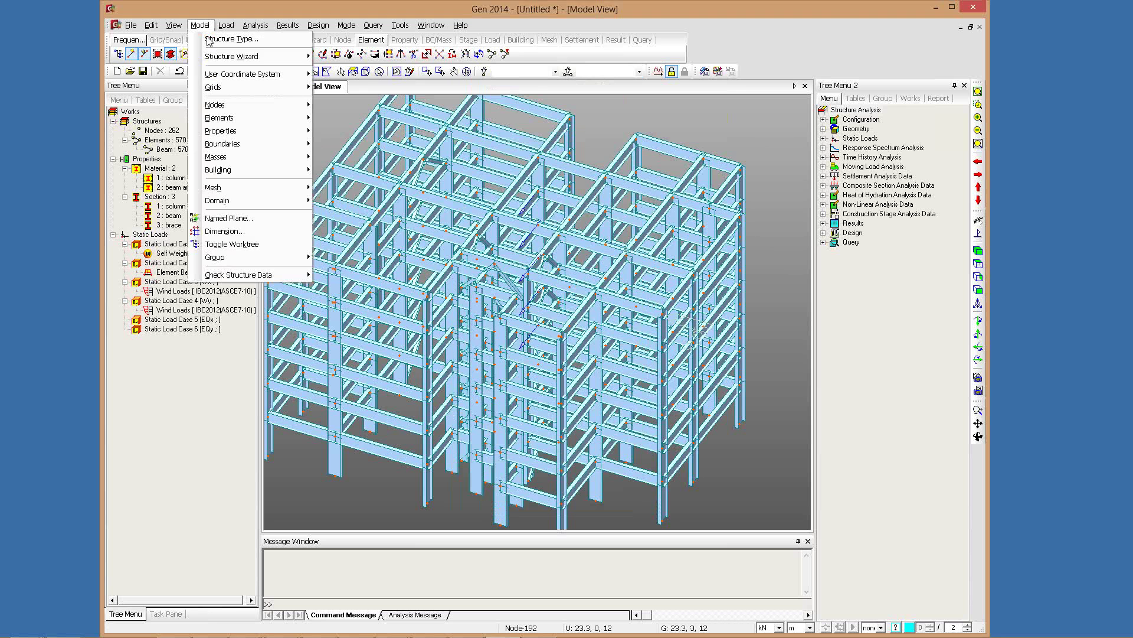
pyautogui.click(230, 39)
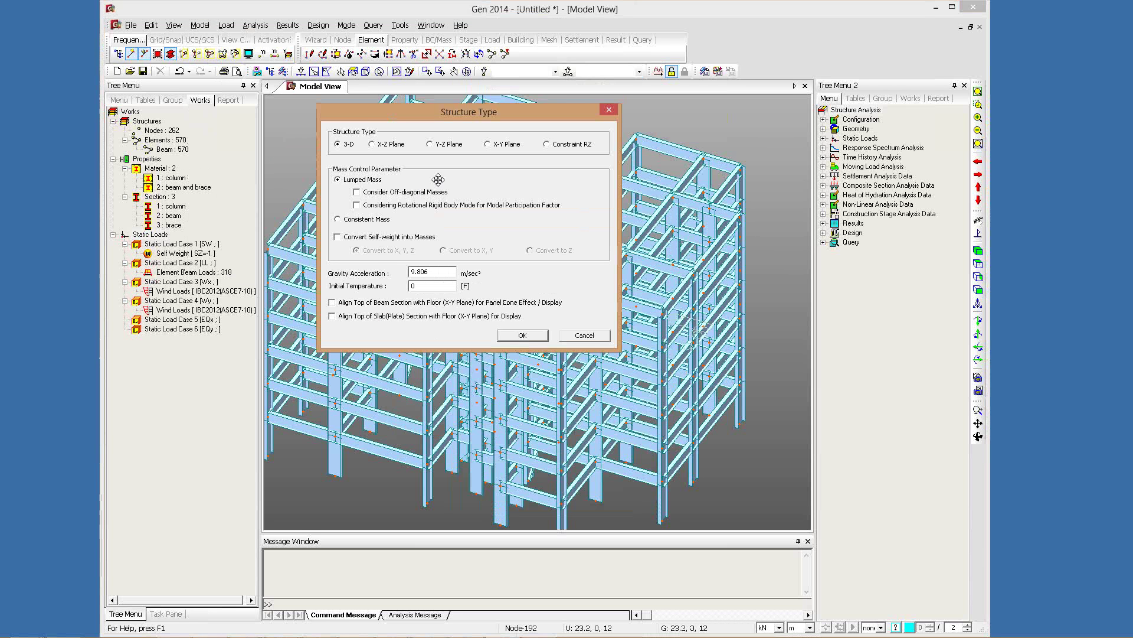
pyautogui.click(387, 236)
pyautogui.press('Return')
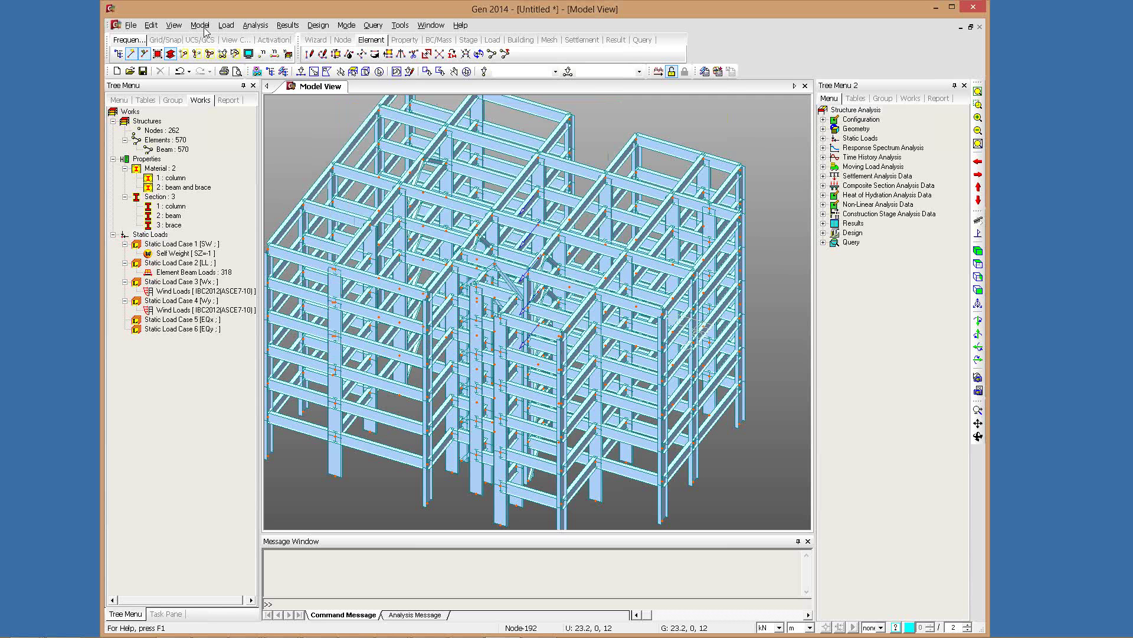
# Start a new static seismic load specification for load case EQx under IBC2012(ASCE7-10) with site class D
pyautogui.click(200, 25)
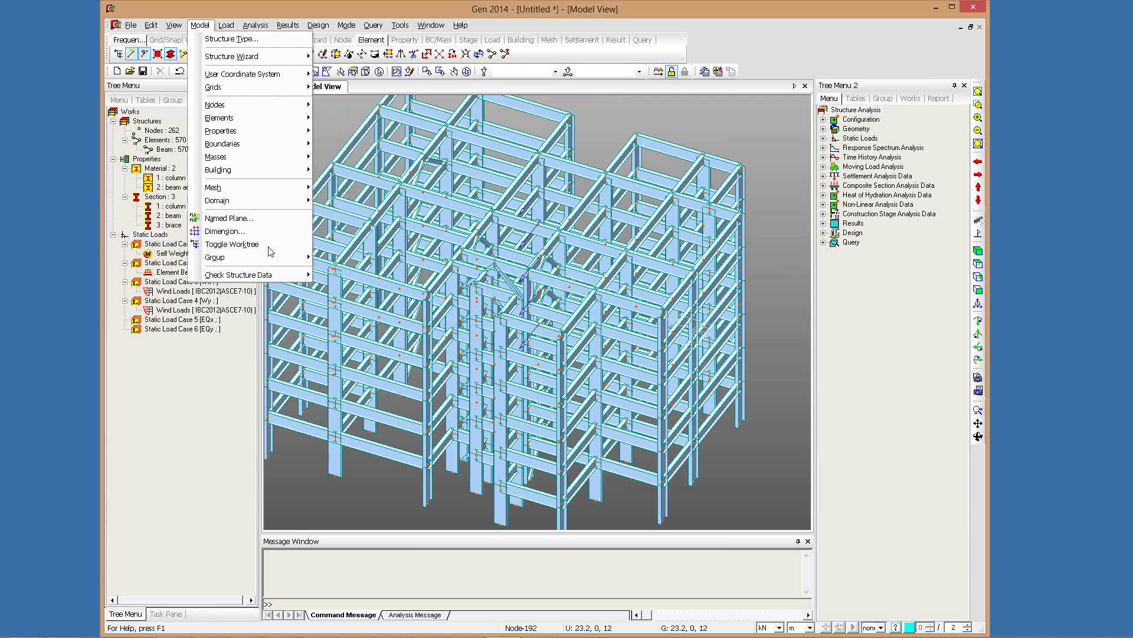
pyautogui.press('Right')
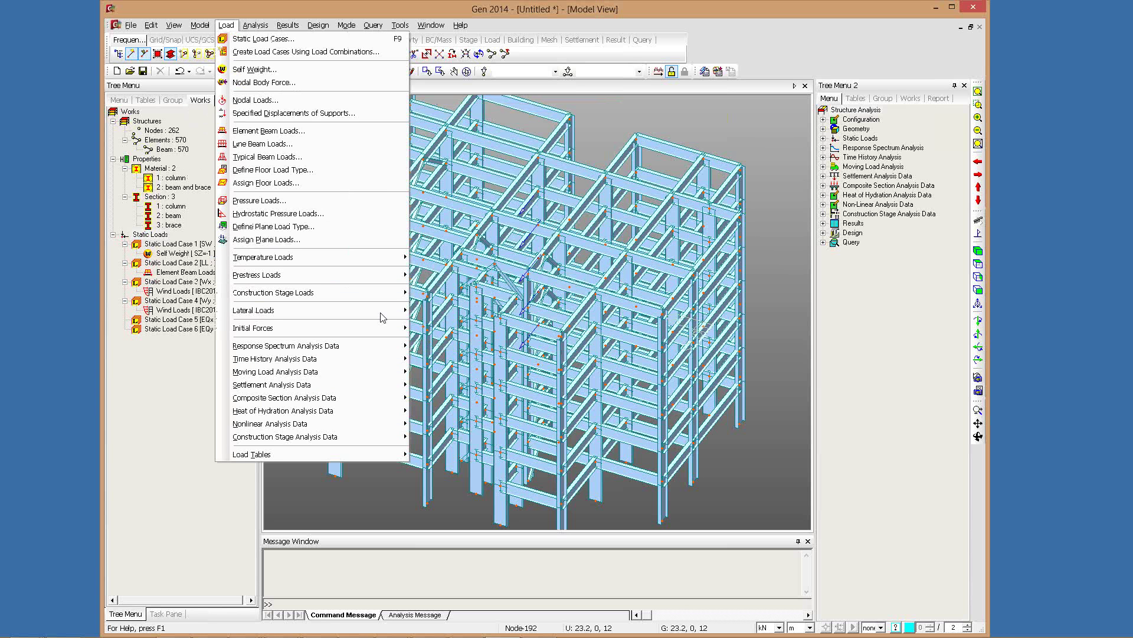
pyautogui.moveTo(380, 311)
pyautogui.click(462, 323)
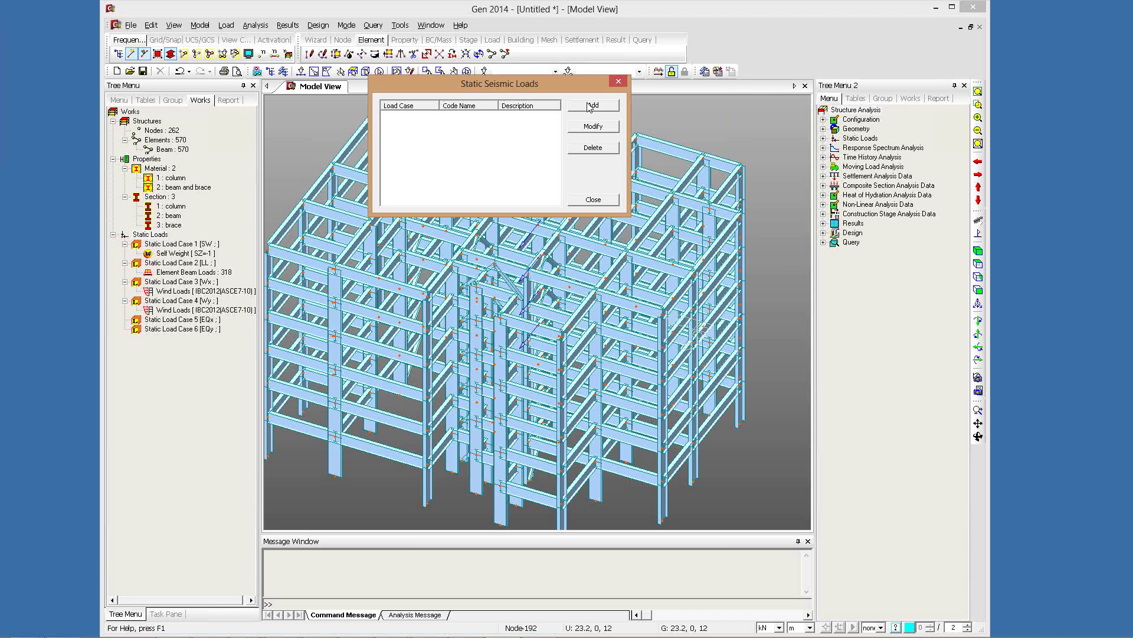
pyautogui.click(592, 105)
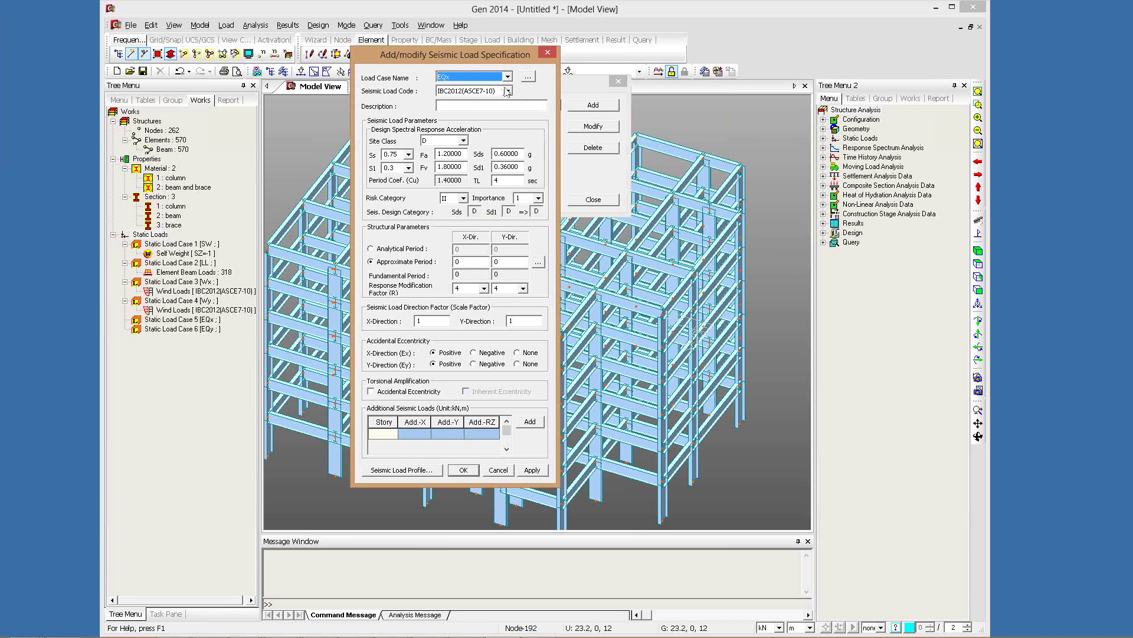
pyautogui.click(506, 91)
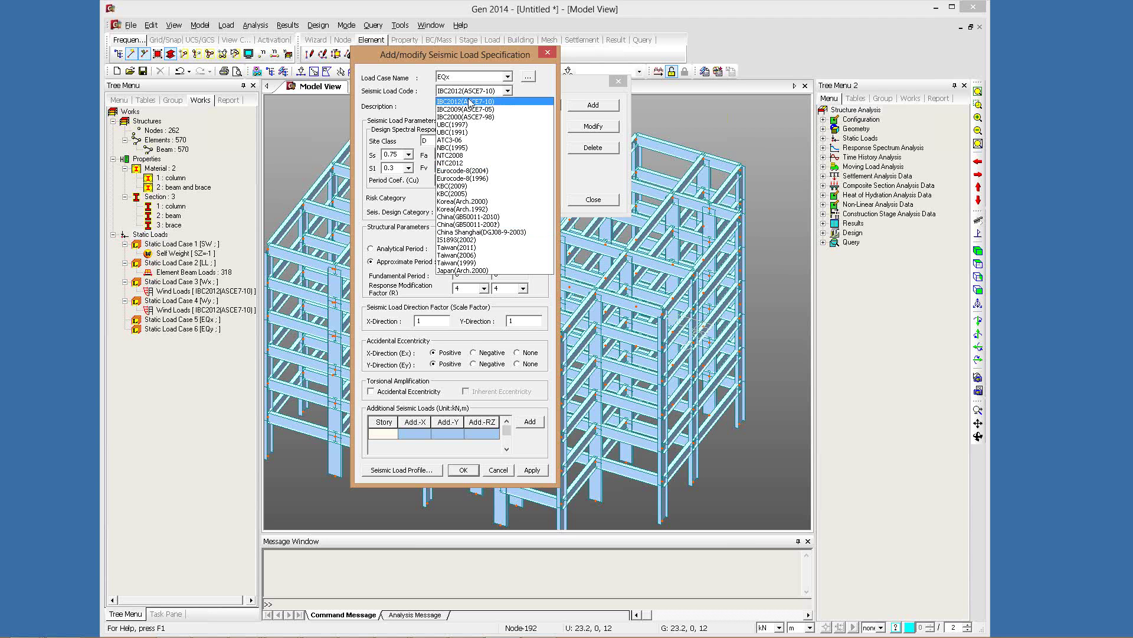
pyautogui.click(521, 93)
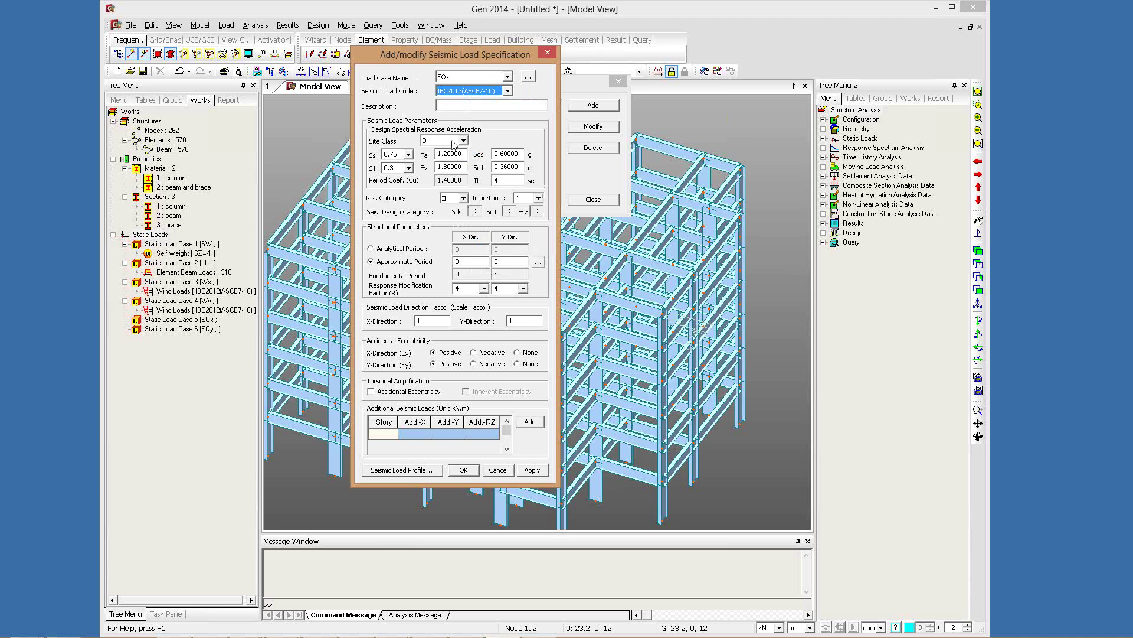
pyautogui.click(444, 140)
pyautogui.click(434, 172)
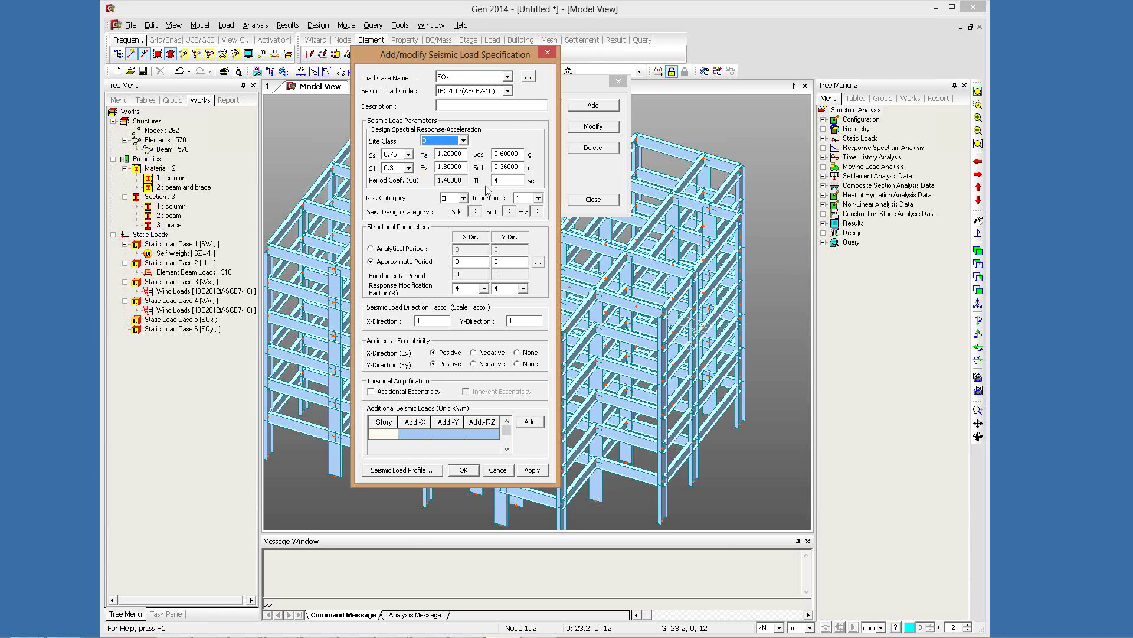
# Calculate the approximate periods with T = 0.028hn^(0.8) in both directions and set the EQx Y-direction scale factor to 0
pyautogui.click(480, 263)
pyautogui.press('Tab')
pyautogui.click(538, 262)
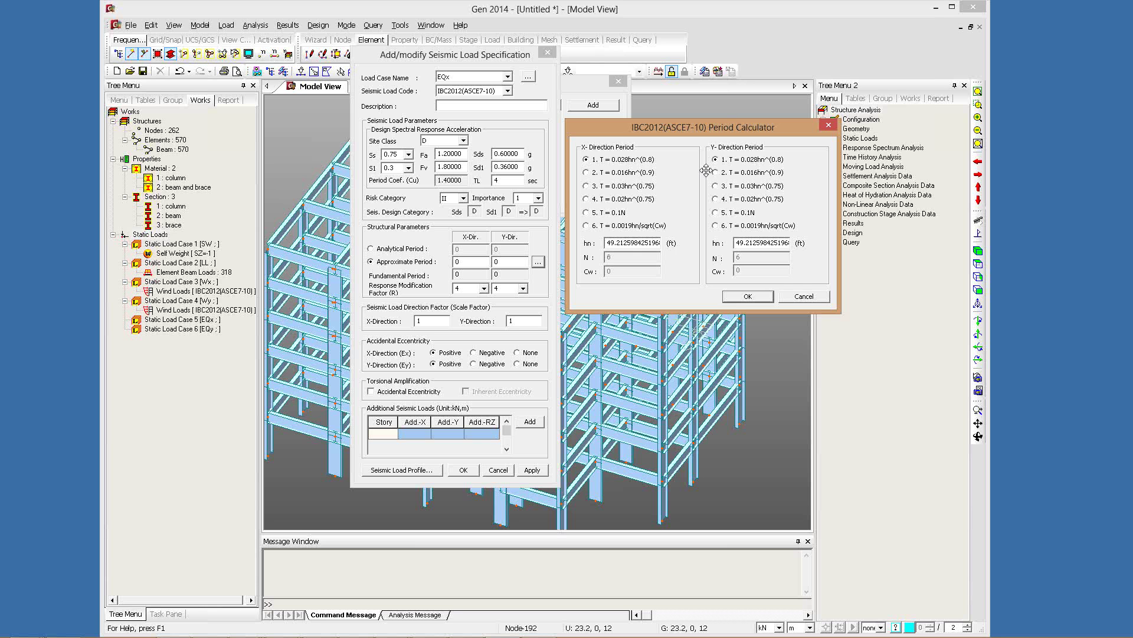
pyautogui.click(728, 297)
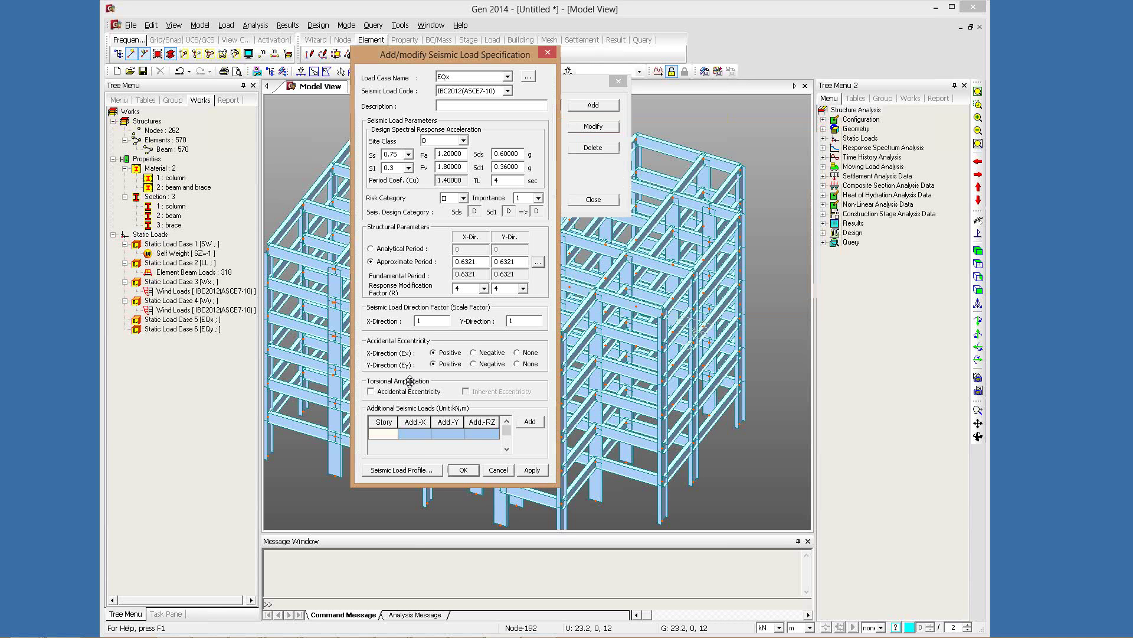
pyautogui.doubleClick(511, 321)
pyautogui.write('0')
# View the seismic load profile as story force, story shear and overturning moment
pyautogui.click(401, 470)
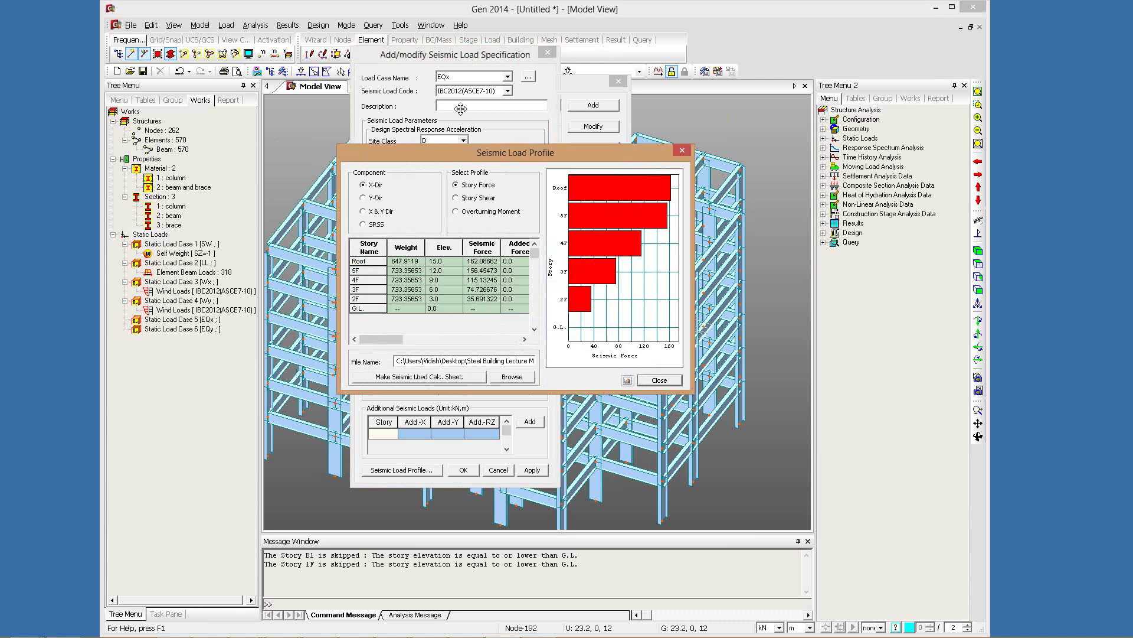
pyautogui.moveTo(526, 153); pyautogui.dragTo(462, 109)
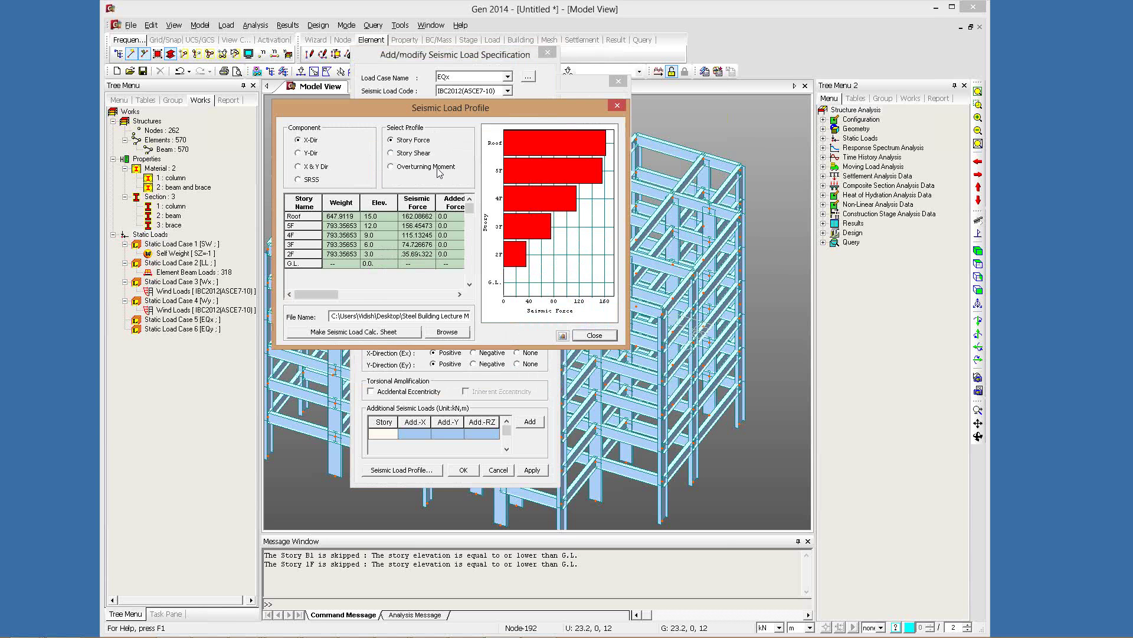
pyautogui.click(403, 154)
pyautogui.click(406, 167)
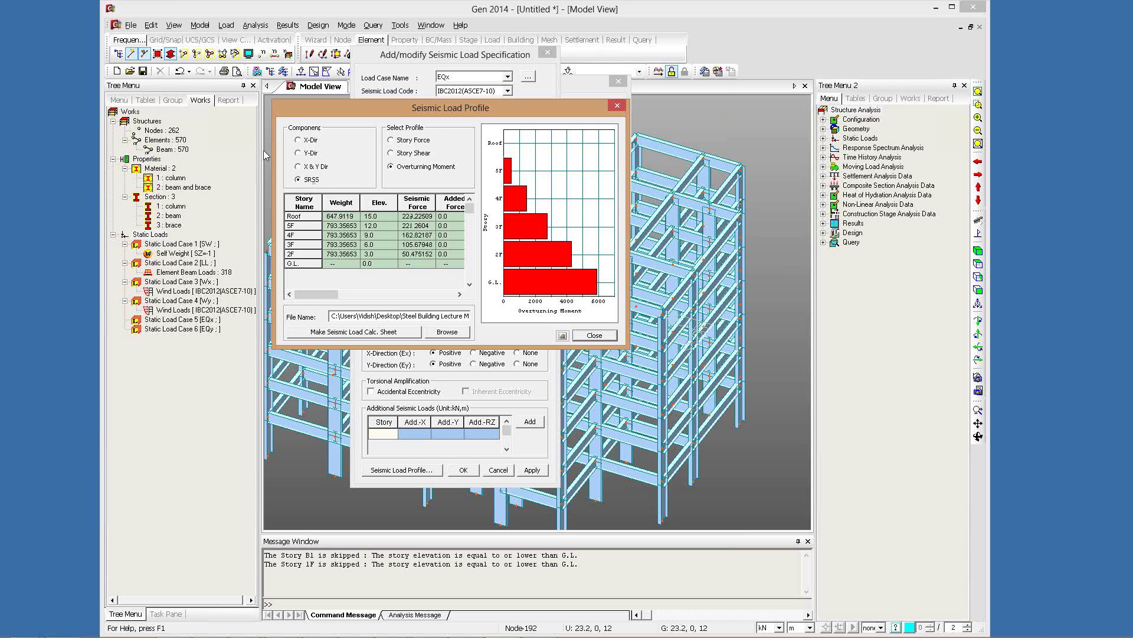
# Make the seismic load calculation sheet, examine its masses, seismic parameters and story force tables, and close the seismic load profile
pyautogui.click(340, 332)
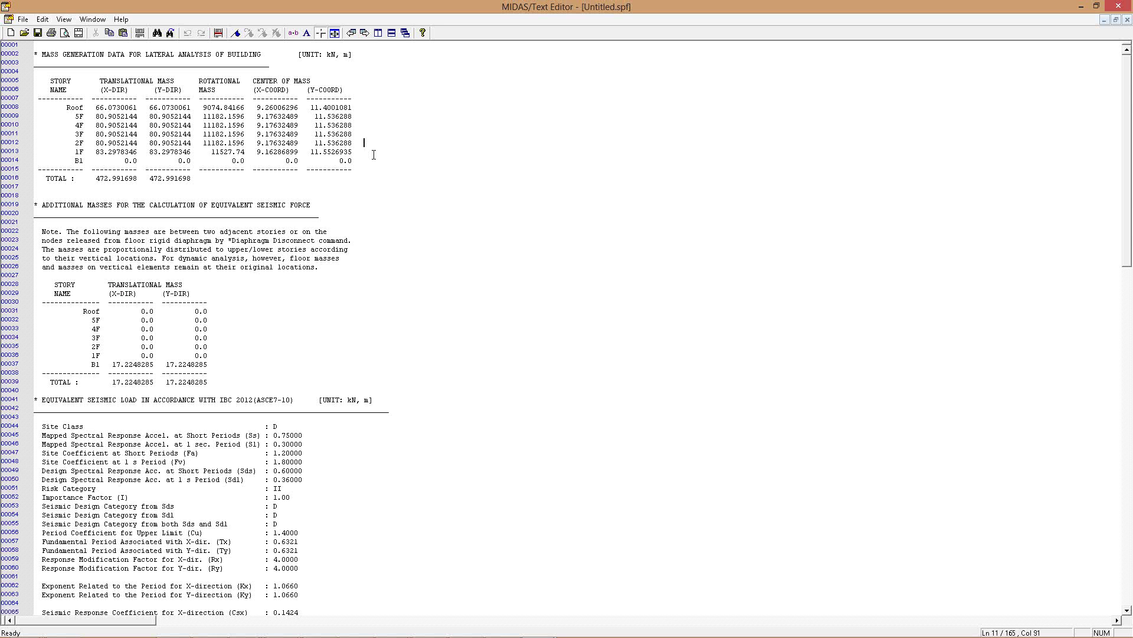
pyautogui.scroll(-20, 374, 155)
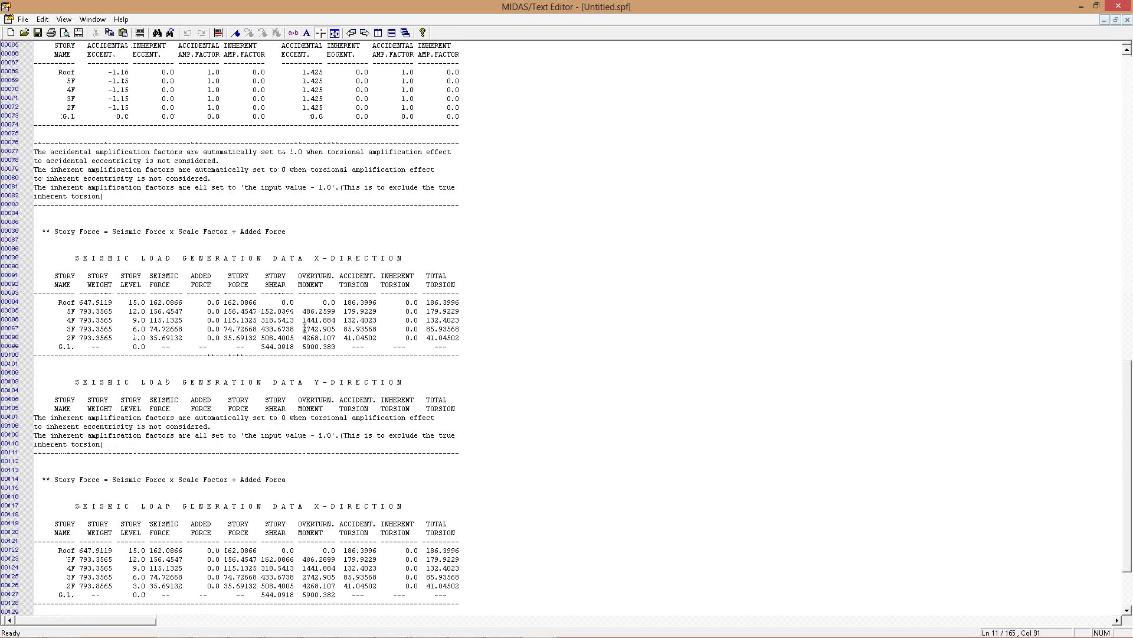
pyautogui.scroll(-20, 305, 328)
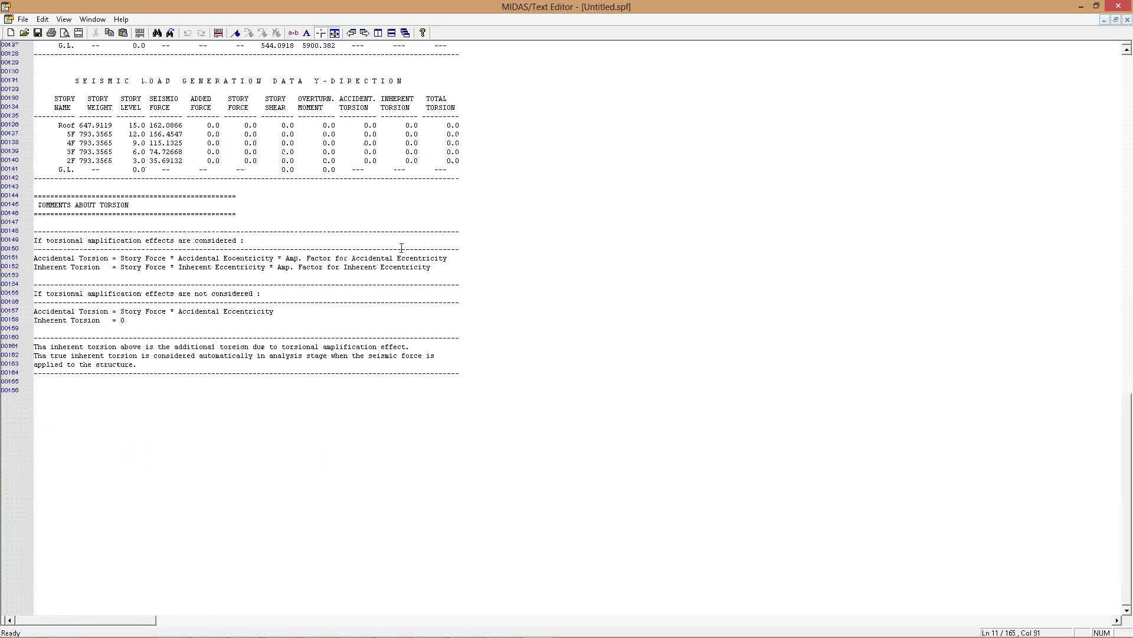
pyautogui.scroll(3, 414, 242)
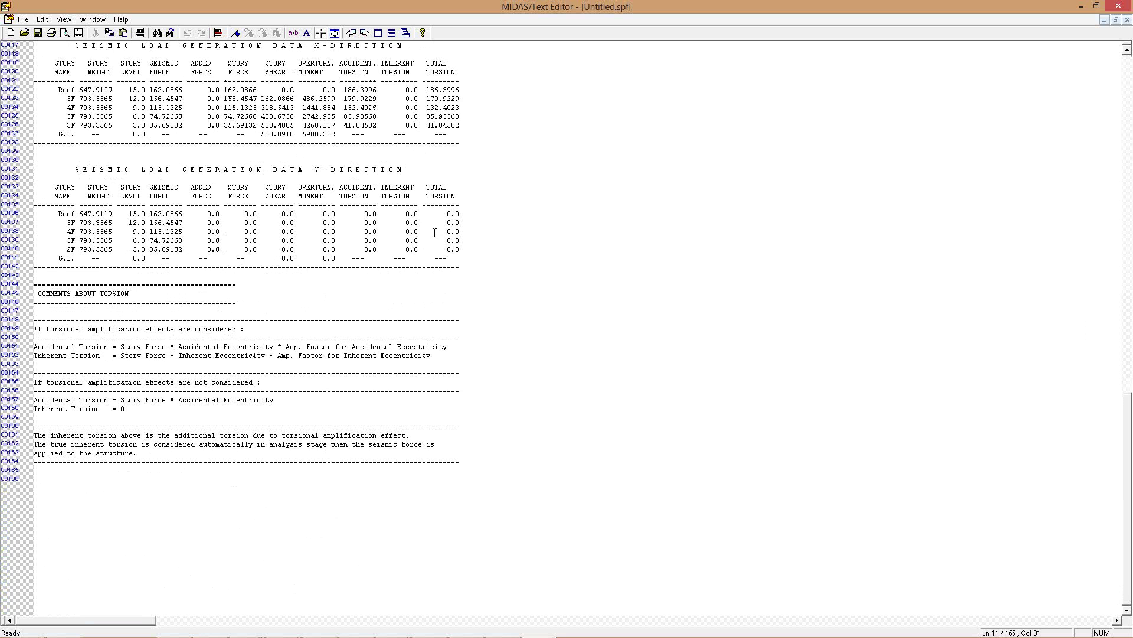
pyautogui.scroll(2, 435, 232)
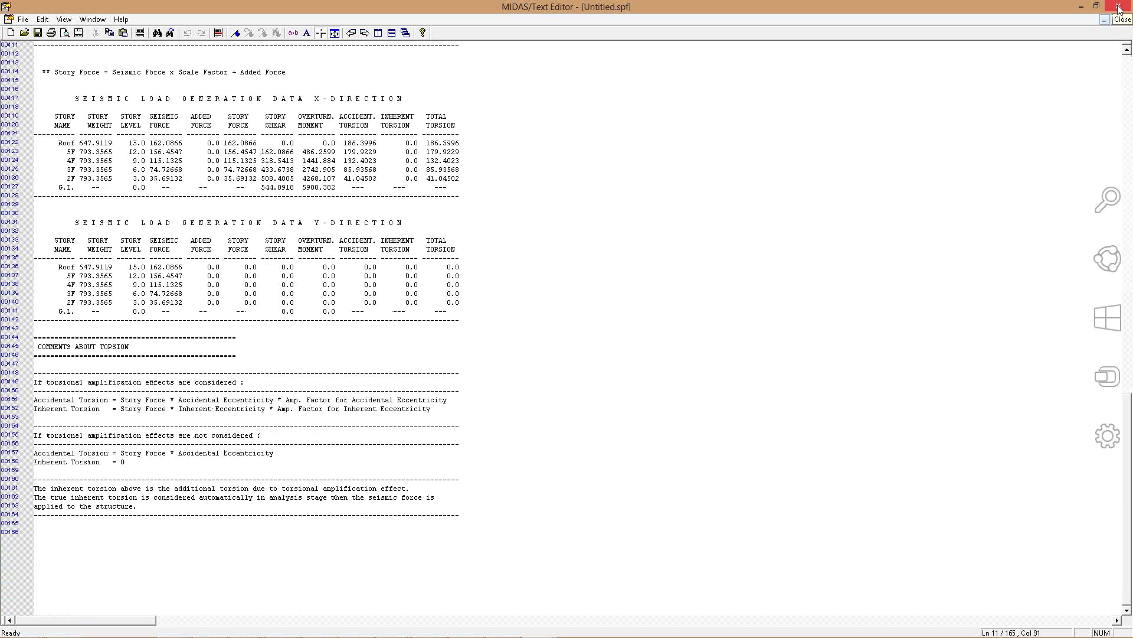
pyautogui.click(1119, 8)
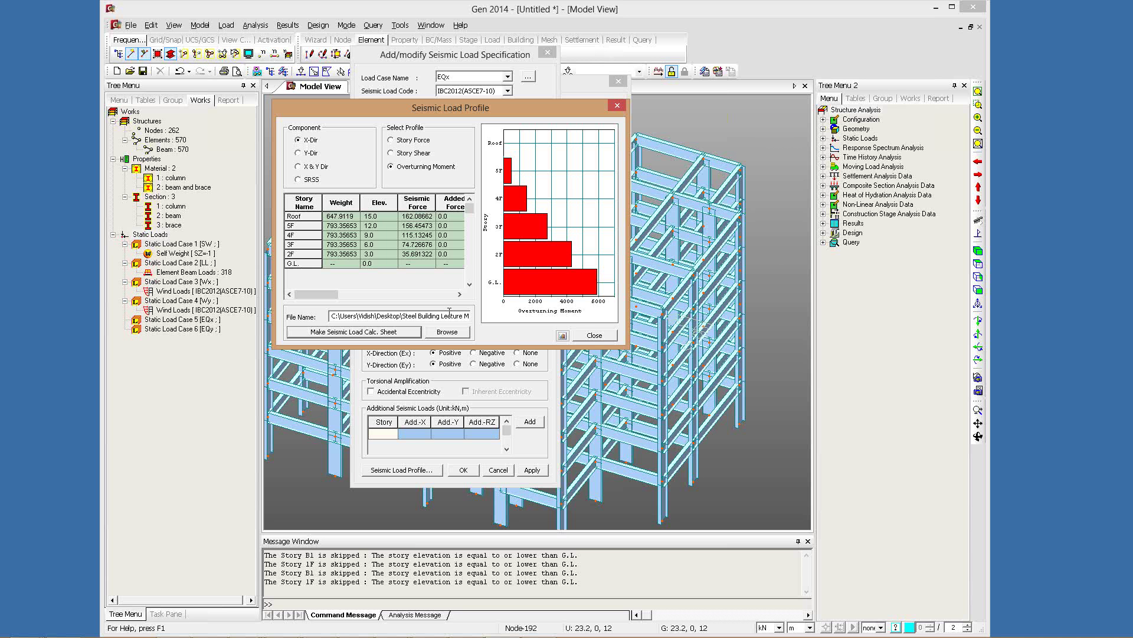
pyautogui.click(594, 335)
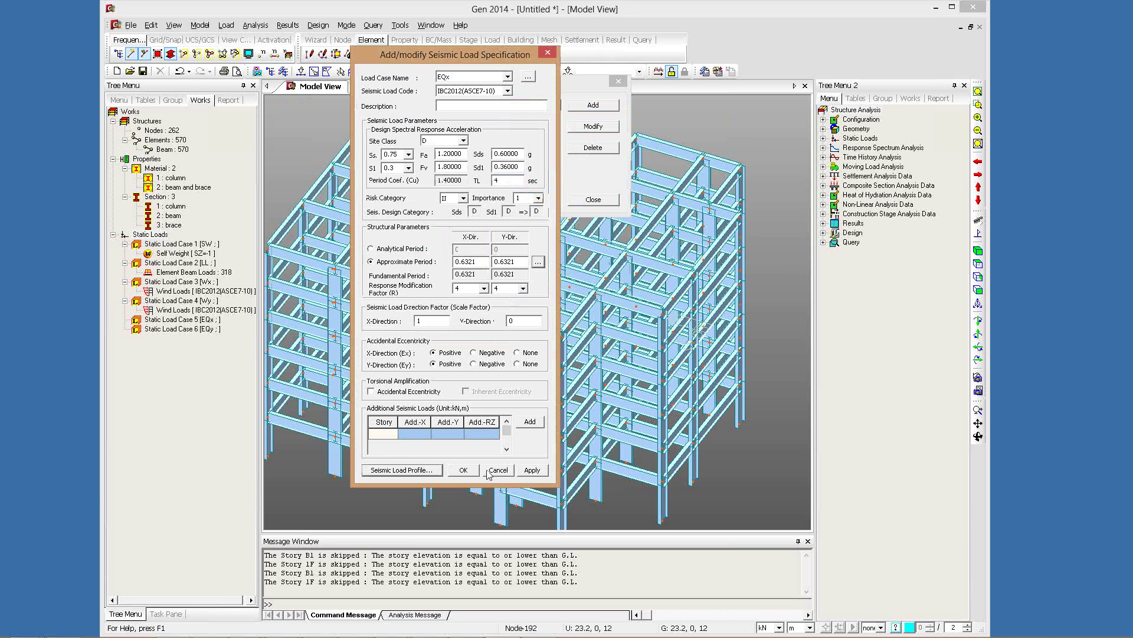
# Apply the EQx seismic load and add an EQy seismic load with scale factors X 0 and Y 1
pyautogui.click(531, 469)
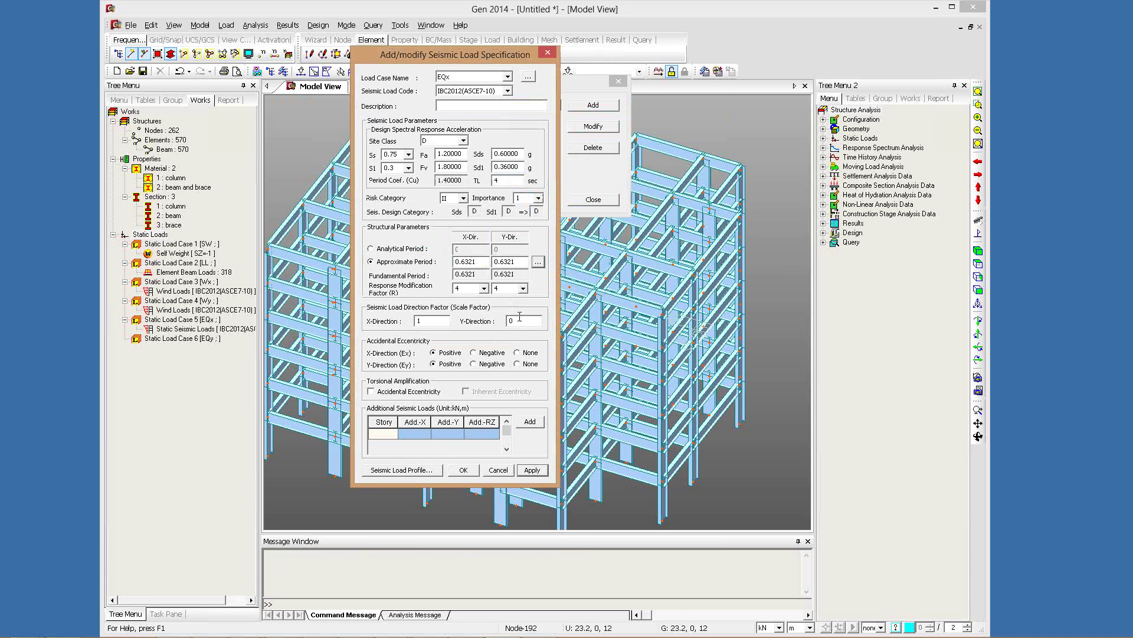
pyautogui.click(442, 322)
pyautogui.moveTo(441, 321); pyautogui.dragTo(367, 319)
pyautogui.write('0')
pyautogui.press('Tab')
pyautogui.write('1')
pyautogui.click(507, 76)
pyautogui.click(467, 126)
pyautogui.click(462, 469)
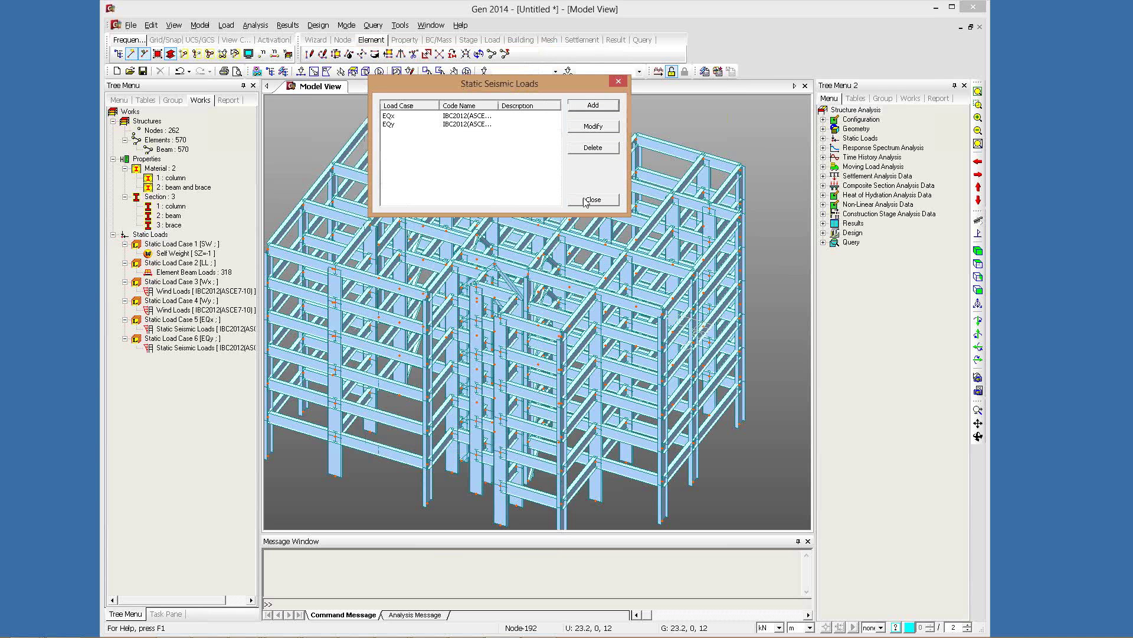
# Display the static seismic loads of EQx and EQy on the building model
pyautogui.click(193, 328)
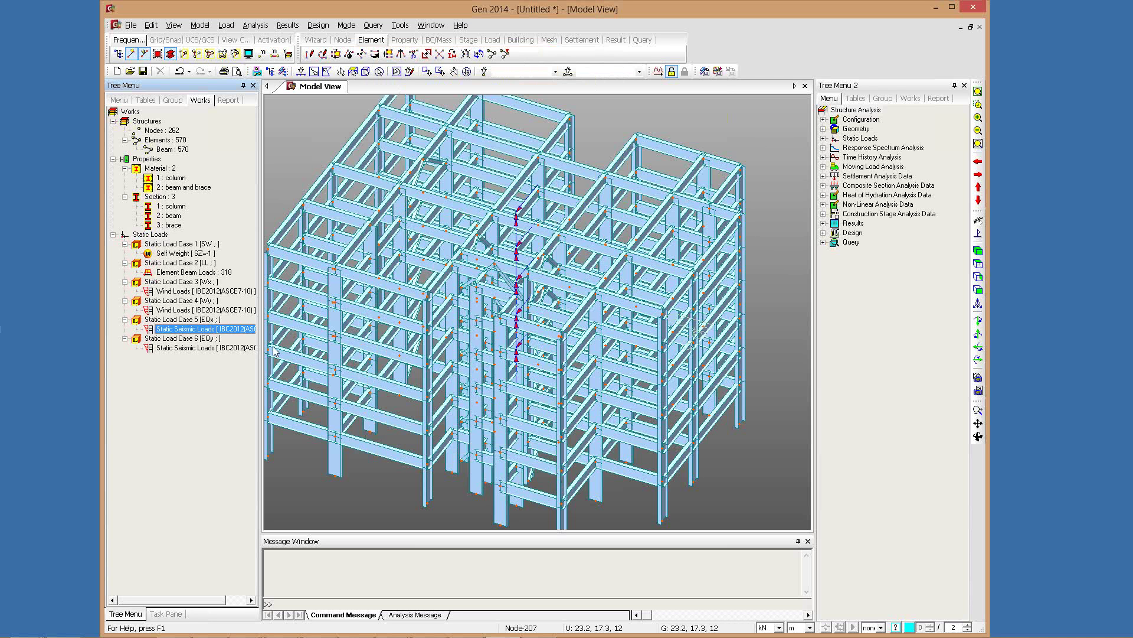
pyautogui.click(236, 348)
# Select all the column base nodes of the building in an elevation view
pyautogui.hotkey('ctrl', 'shift', 'f')
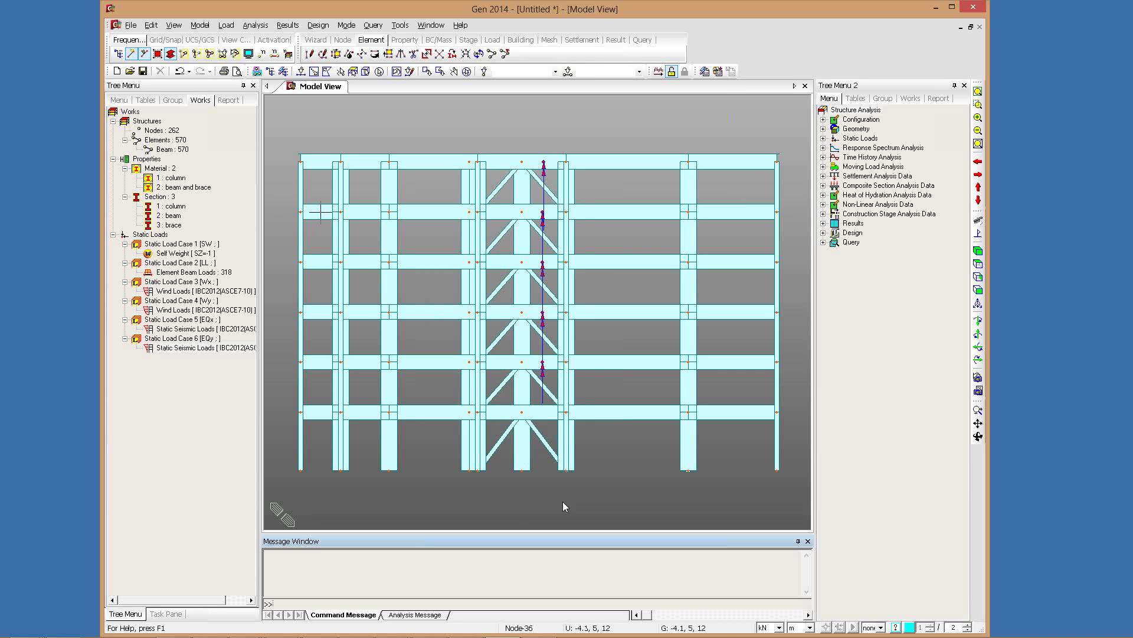
pyautogui.moveTo(285, 457); pyautogui.dragTo(802, 485)
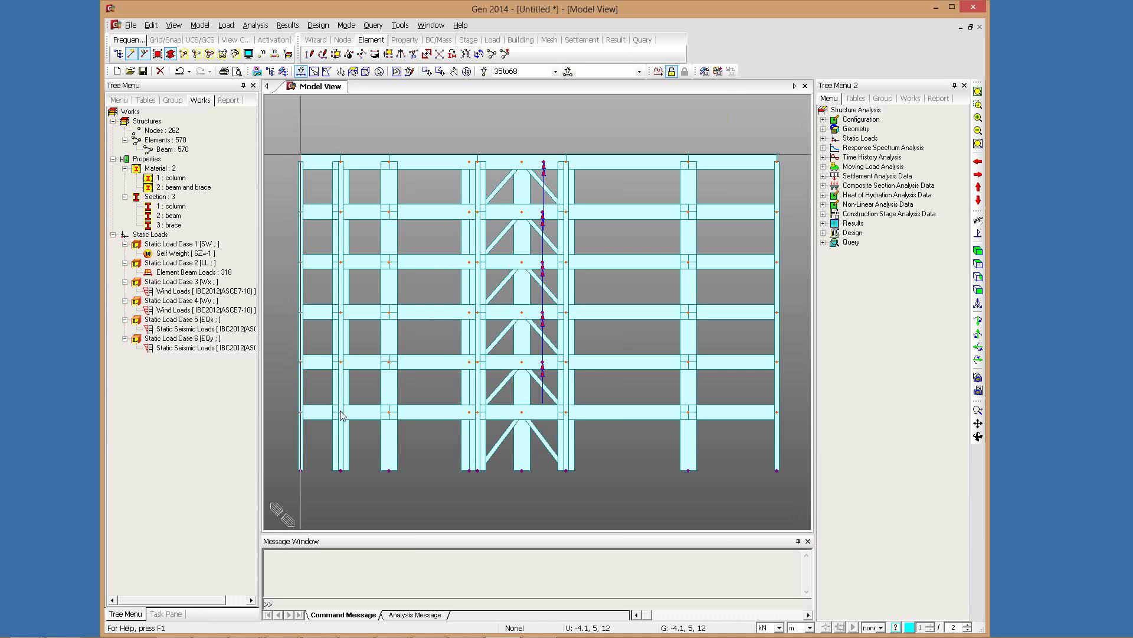
# Examine the pile spring support settings, including the soil type, subgrade reaction and initial soil modulus options, and close them without applying
pyautogui.rightClick(311, 121)
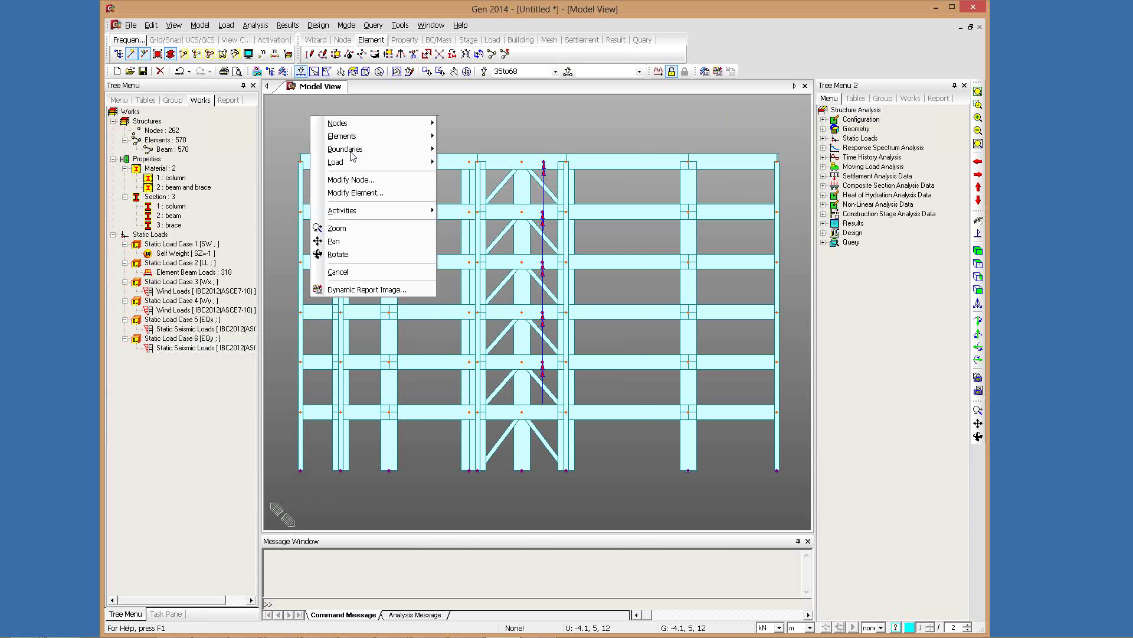
pyautogui.moveTo(354, 149)
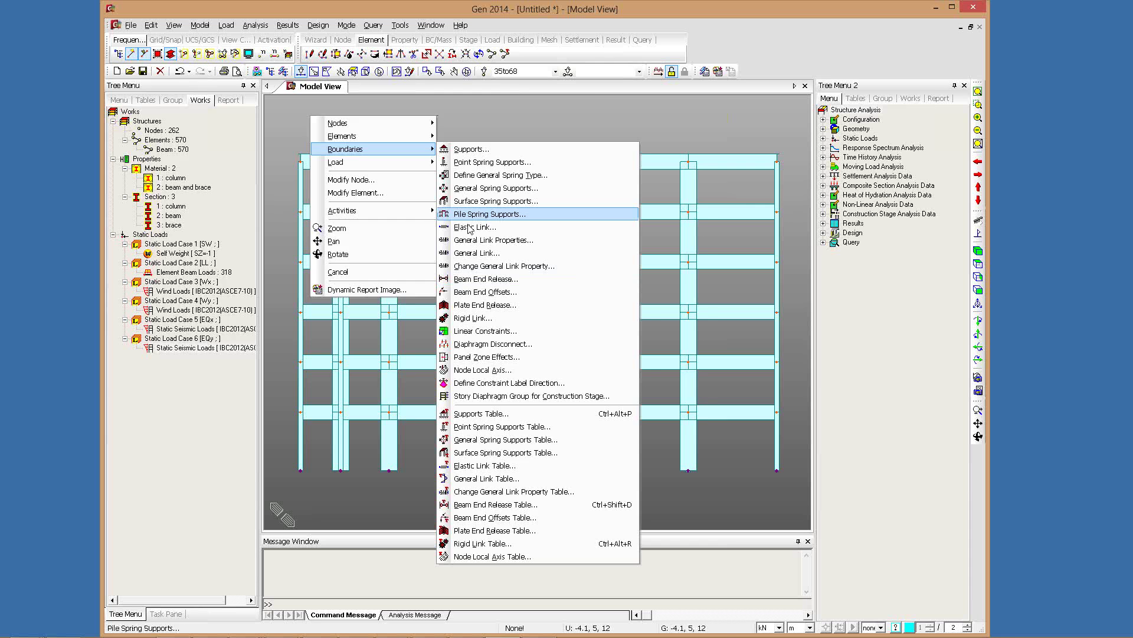
pyautogui.click(482, 214)
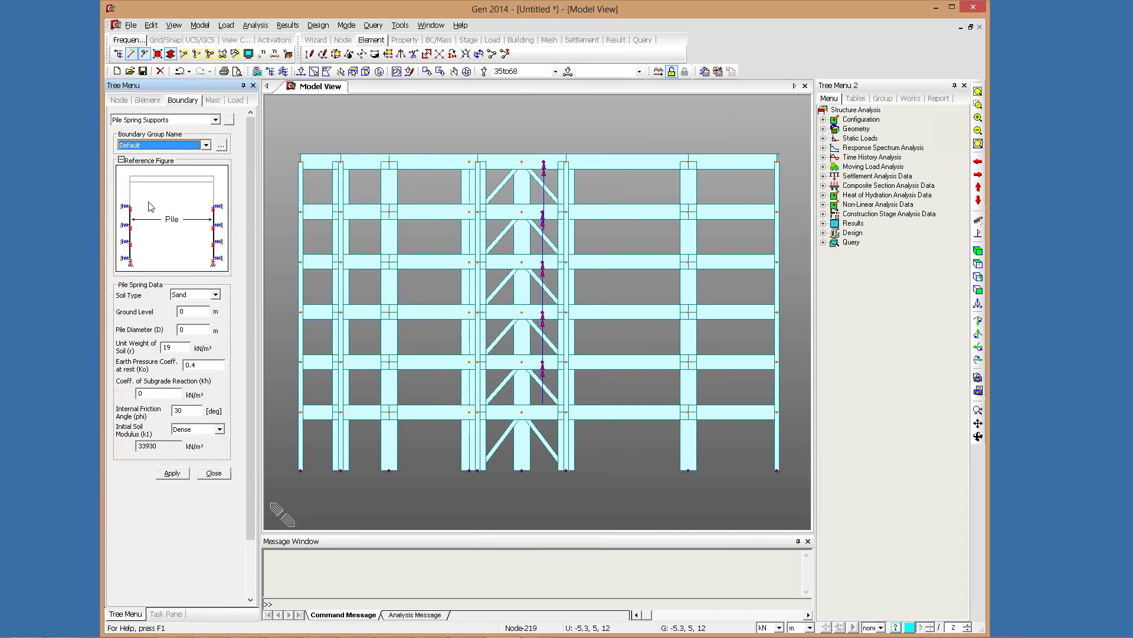
pyautogui.doubleClick(156, 393)
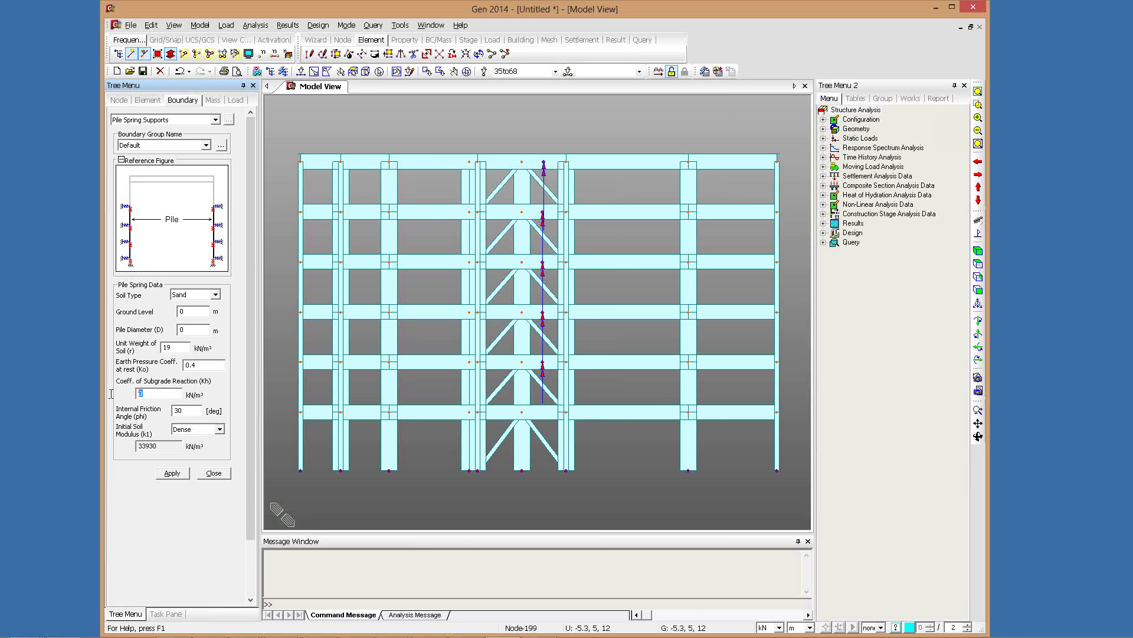
pyautogui.click(219, 429)
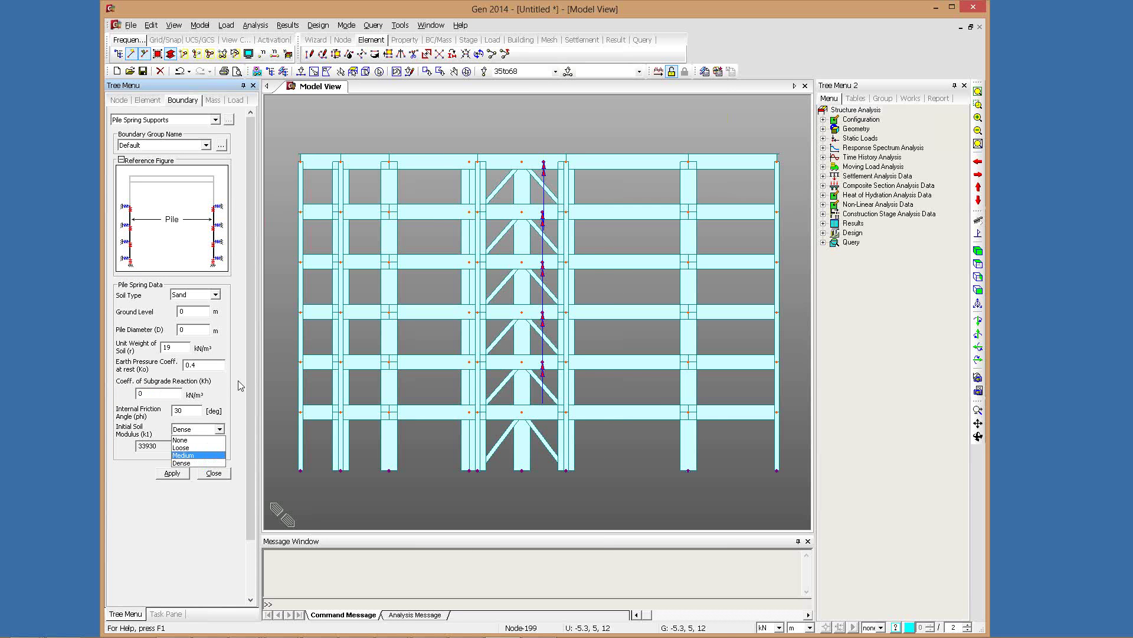
pyautogui.click(190, 296)
pyautogui.click(190, 296)
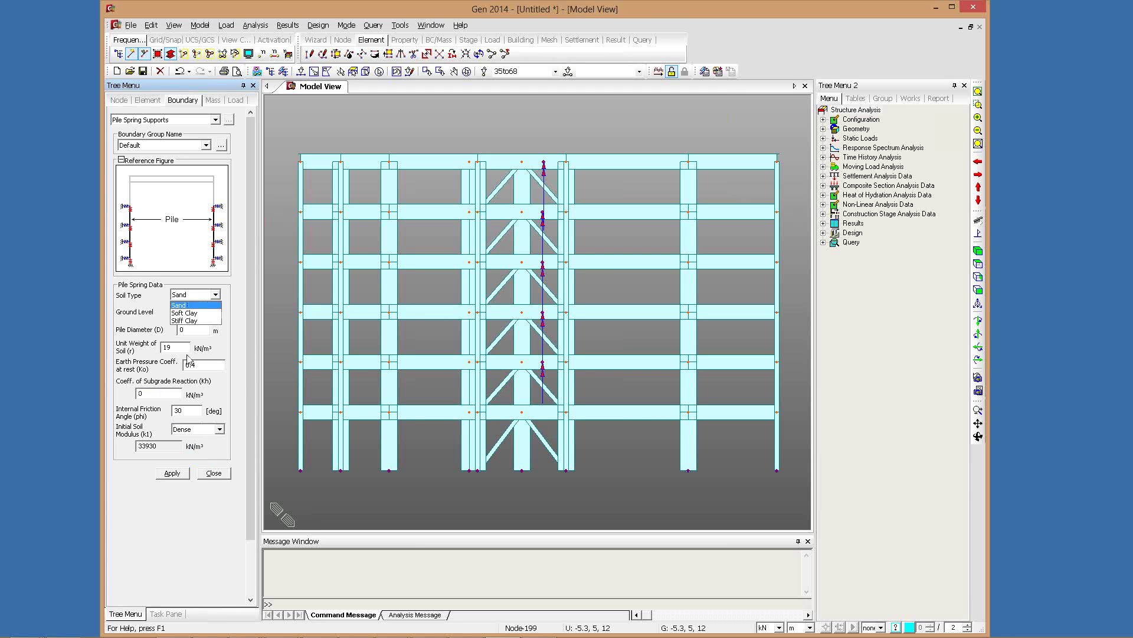
pyautogui.click(171, 342)
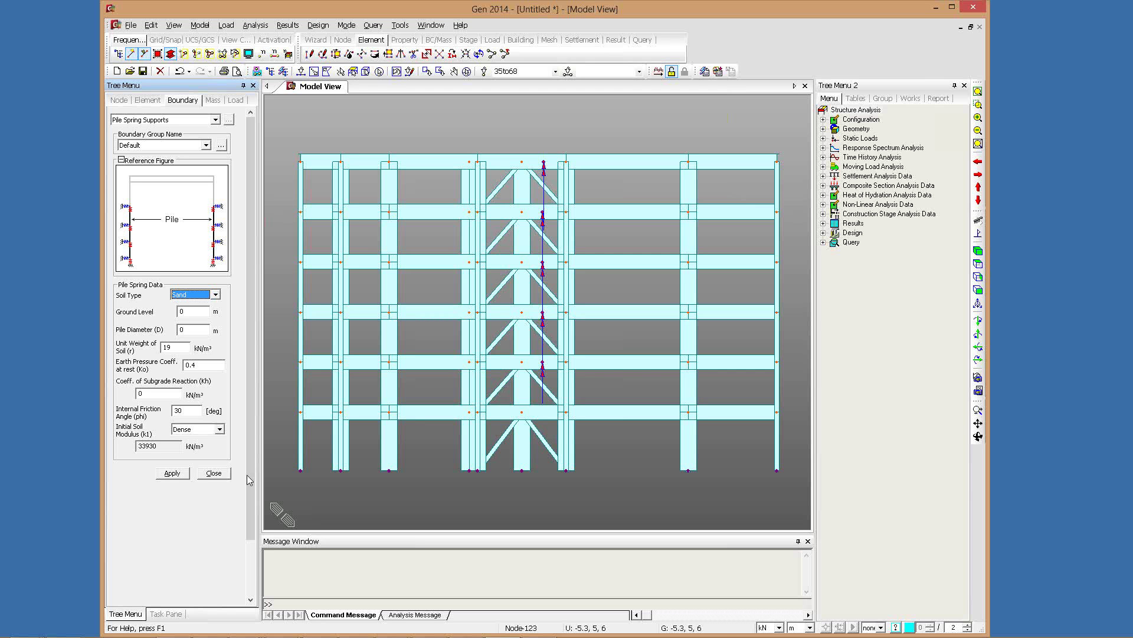
pyautogui.click(215, 474)
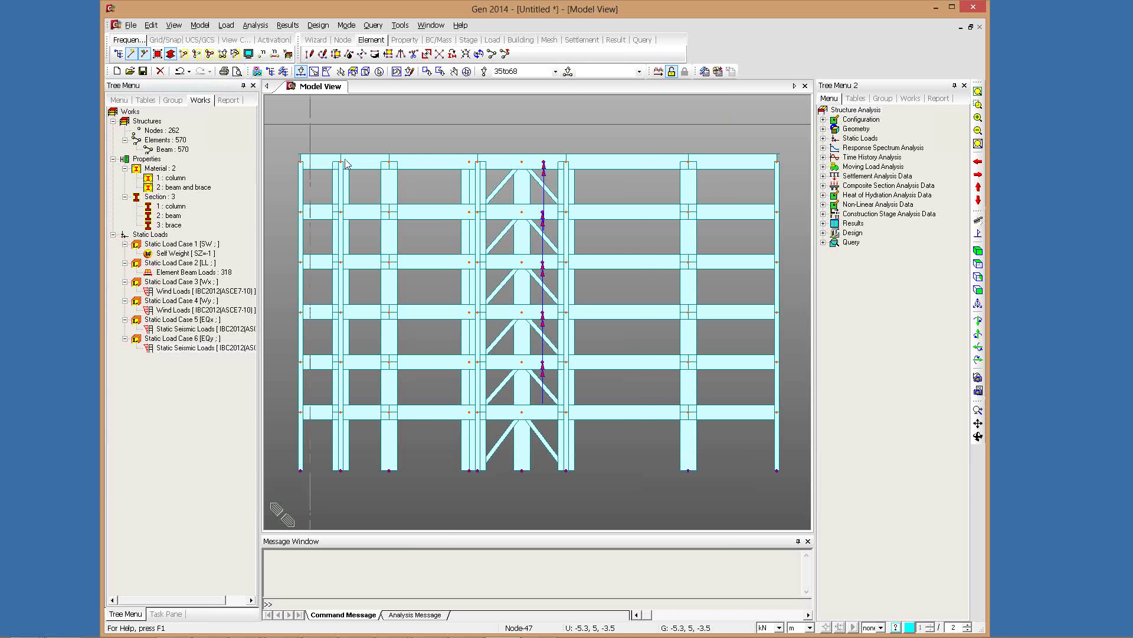
# Assign fixed supports to the selected base nodes, restraining all translations (D-ALL) and all rotations (R-ALL)
pyautogui.rightClick(311, 121)
pyautogui.moveTo(354, 154)
pyautogui.click(467, 157)
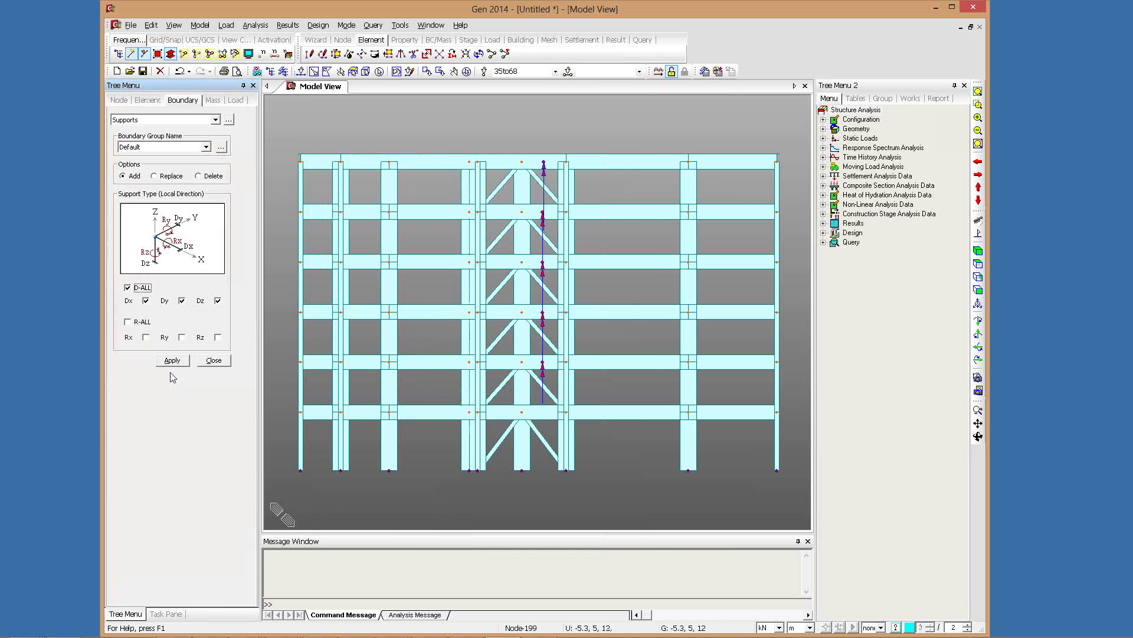
pyautogui.click(128, 322)
pyautogui.click(172, 360)
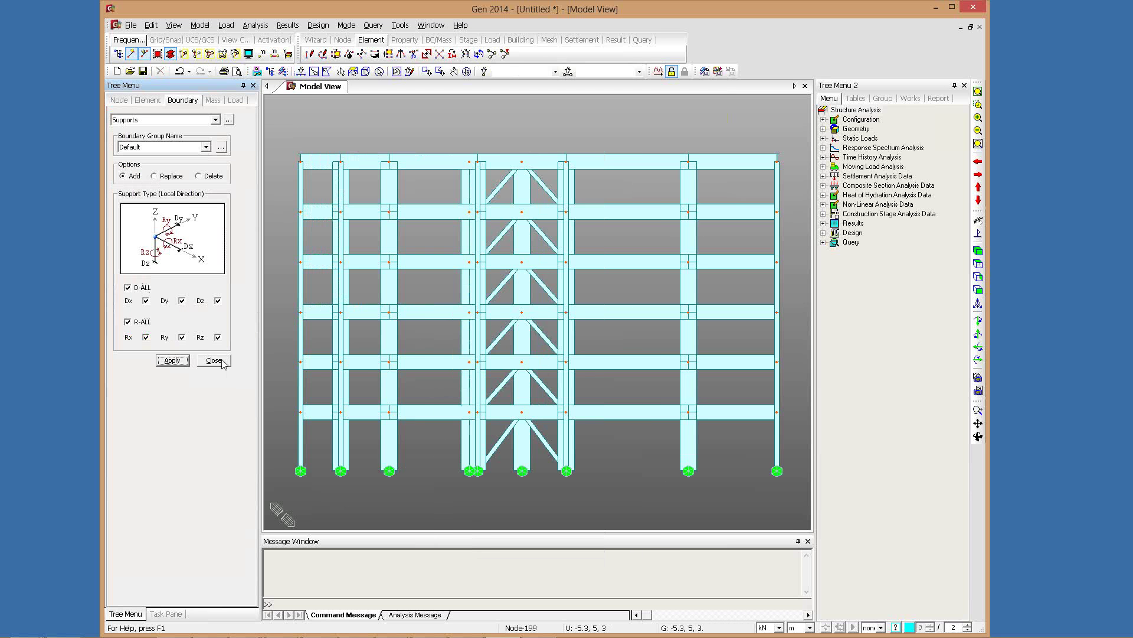
pyautogui.click(215, 361)
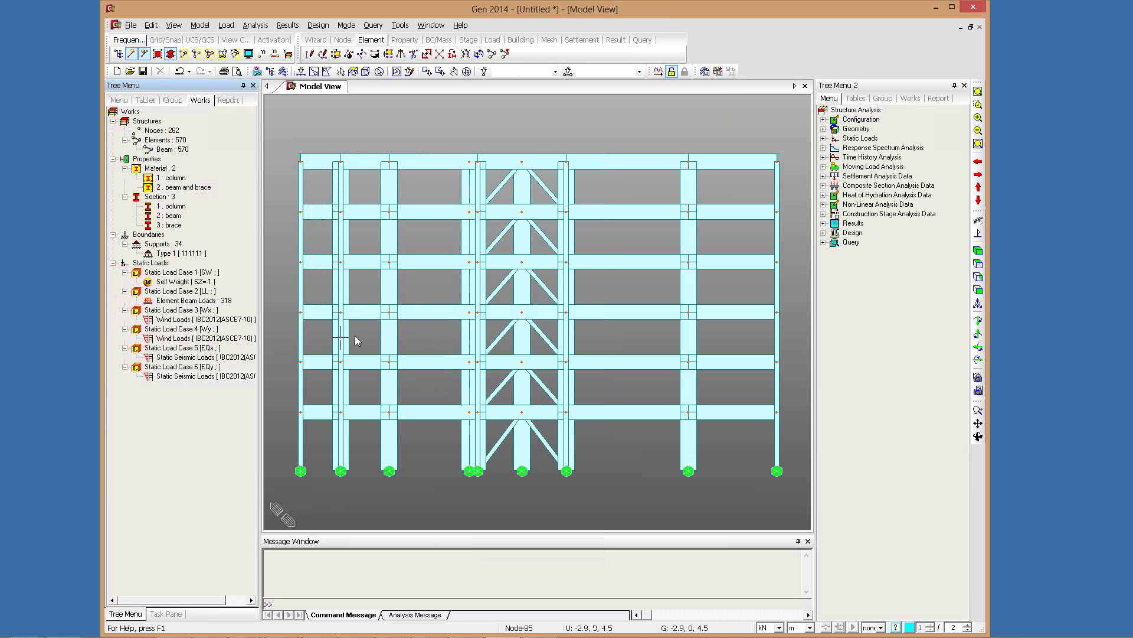
# Add a diaphragm disconnect to the nodes around the braced core bay, window-selected in plan view through all the stories
pyautogui.keyDown('ctrl'); pyautogui.moveTo(355, 337); pyautogui.dragTo(377, 345, button='middle'); pyautogui.keyUp('ctrl')
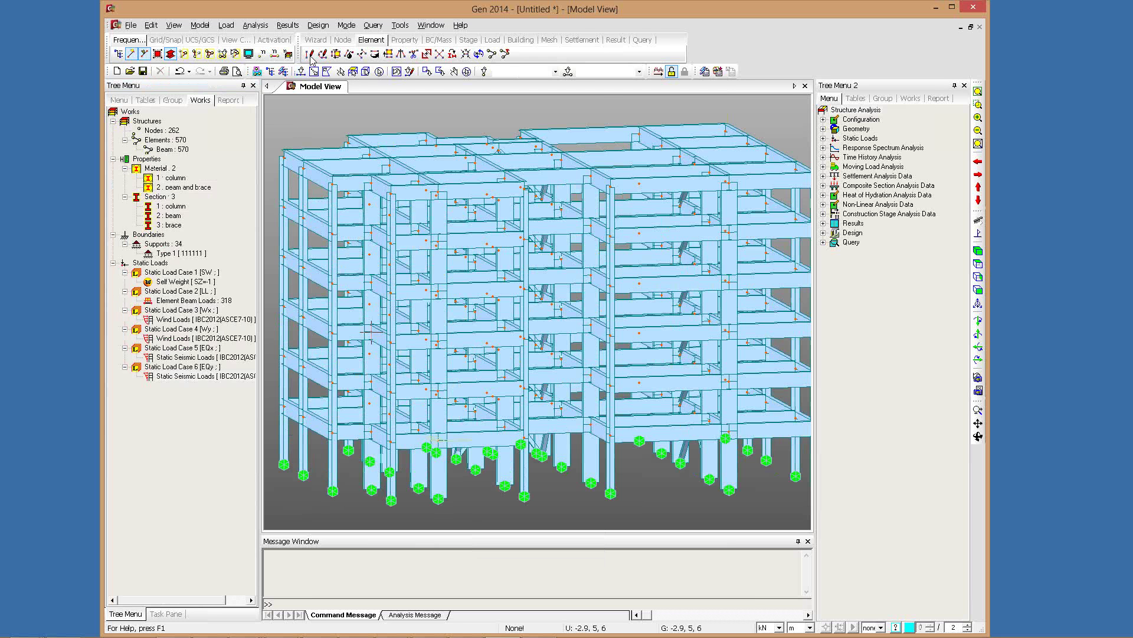
pyautogui.click(314, 71)
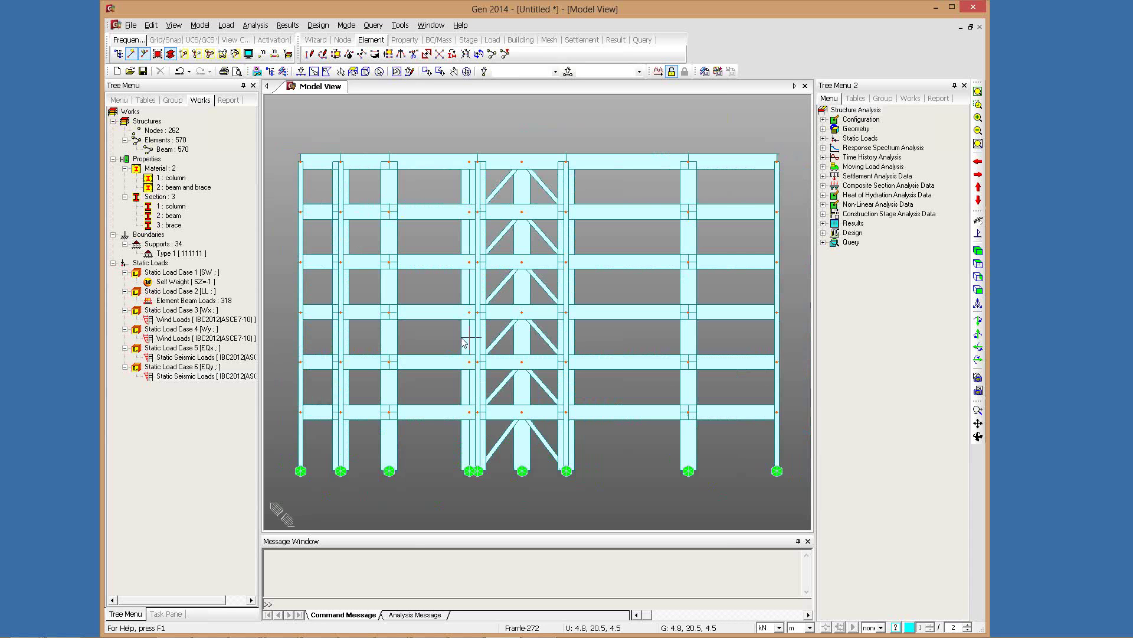
pyautogui.moveTo(464, 343)
pyautogui.press('F5')
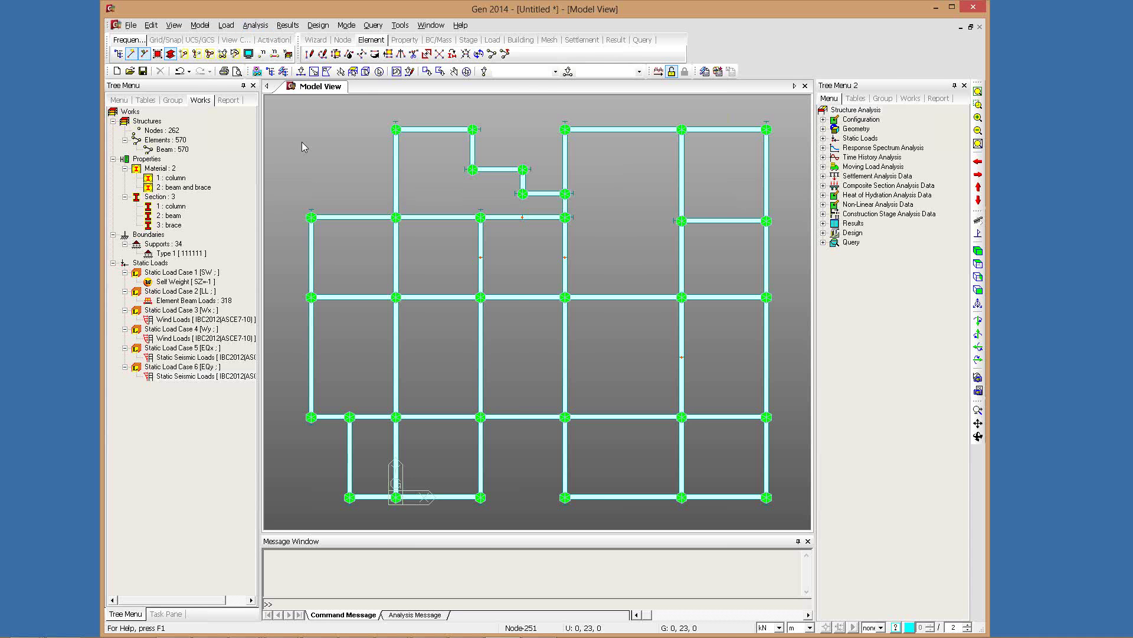
pyautogui.click(199, 25)
pyautogui.moveTo(247, 143)
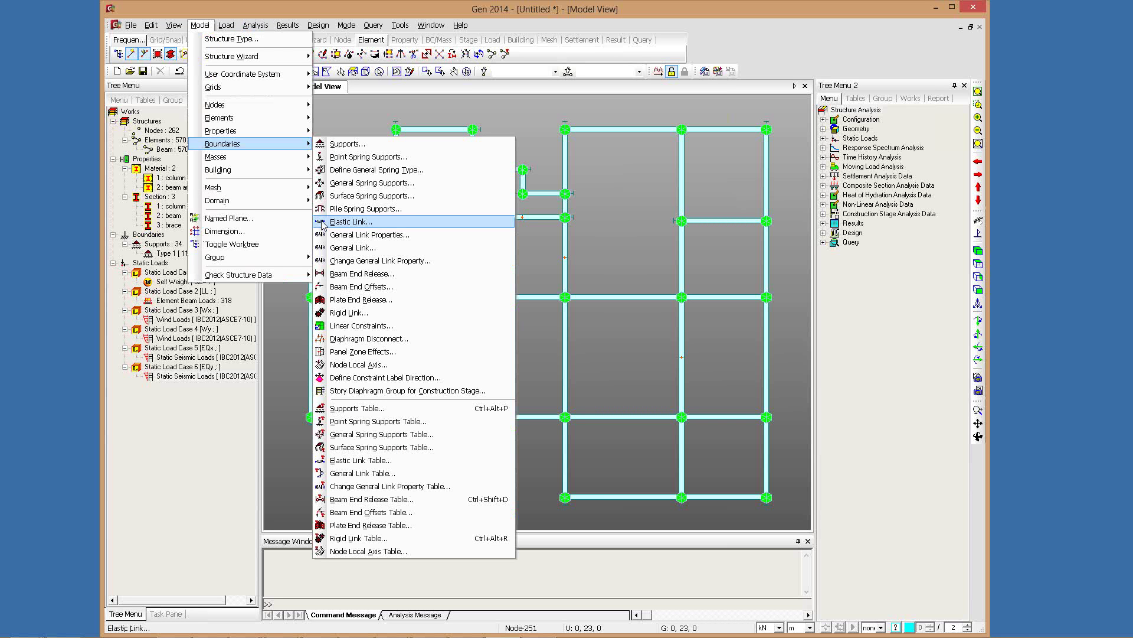
pyautogui.click(362, 338)
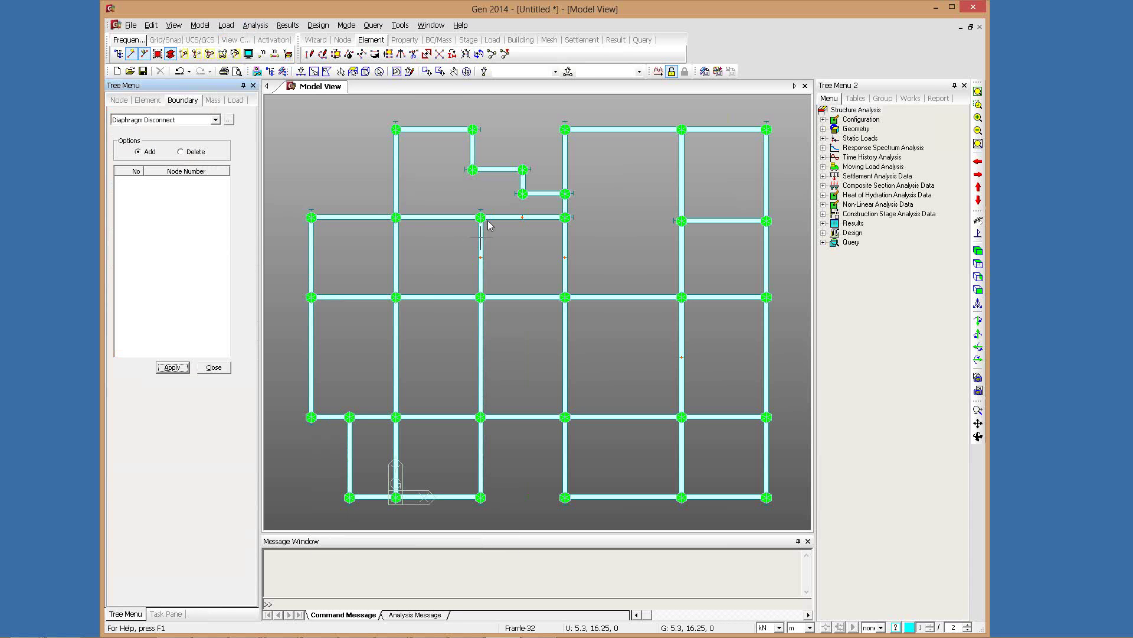
pyautogui.moveTo(477, 204); pyautogui.dragTo(585, 308)
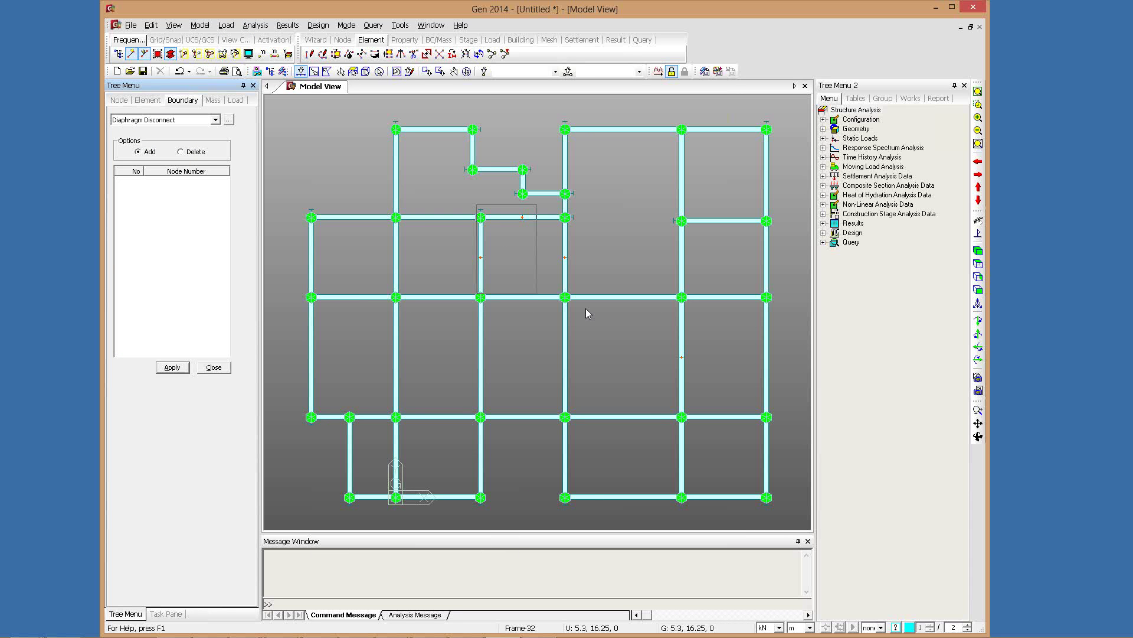
pyautogui.click(176, 368)
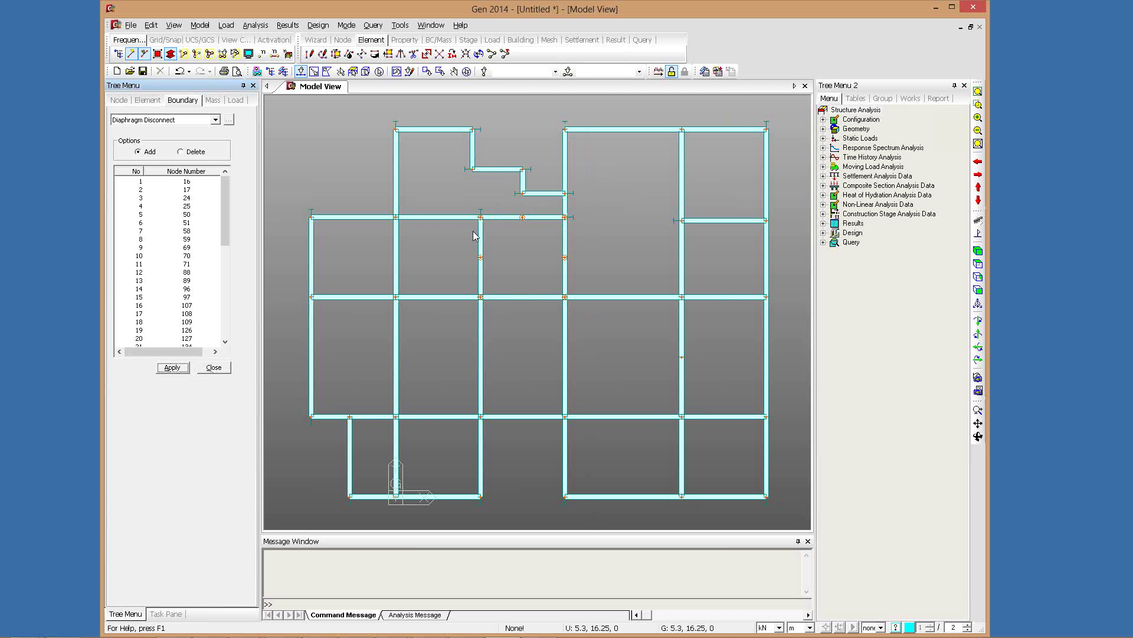
pyautogui.click(217, 369)
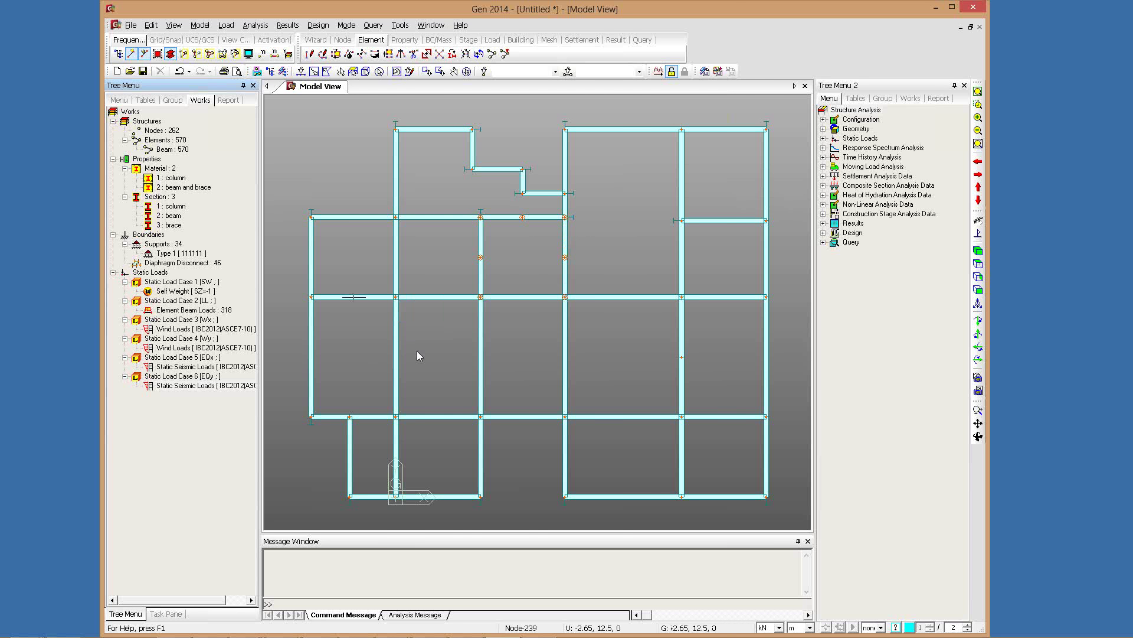
# Apply panel zone effects with automatically calculated offset distances, offset factor 1 and output position Panel Zone
pyautogui.keyDown('ctrl'); pyautogui.moveTo(416, 352); pyautogui.dragTo(429, 363, button='middle'); pyautogui.keyUp('ctrl')
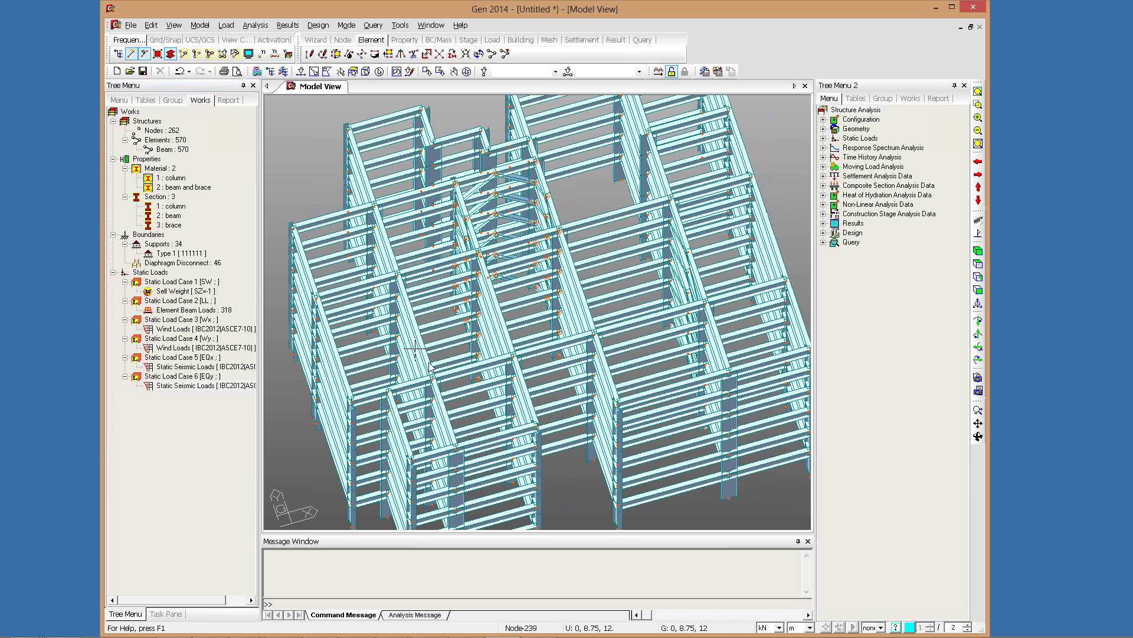
pyautogui.keyDown('ctrl'); pyautogui.moveTo(429, 363); pyautogui.dragTo(462, 227, button='middle'); pyautogui.keyUp('ctrl')
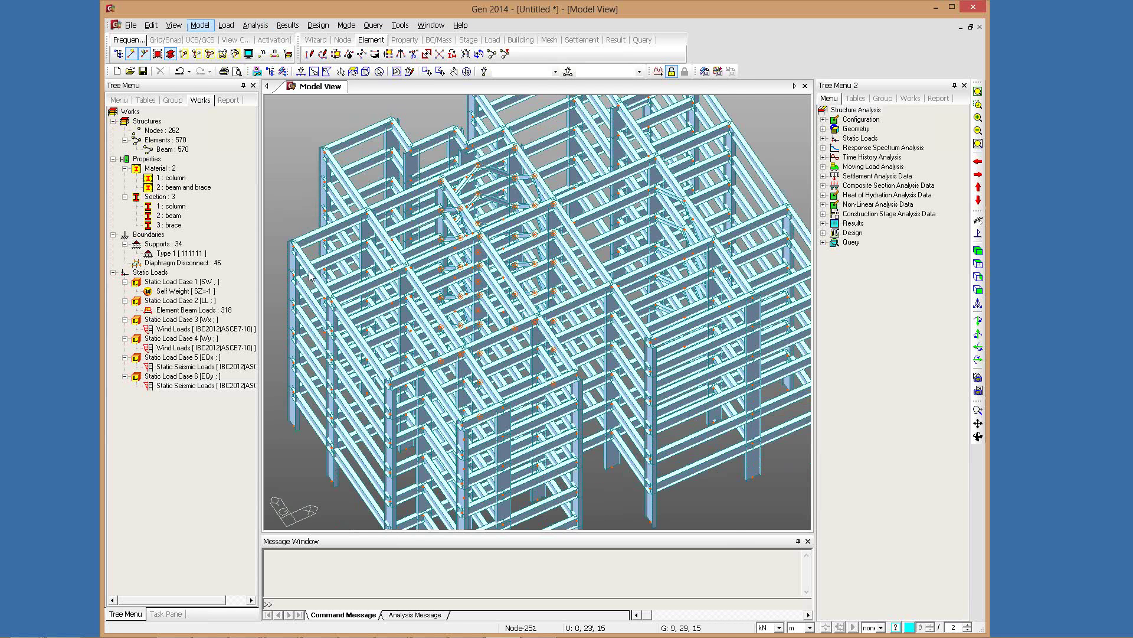
pyautogui.scroll(5, 311, 276)
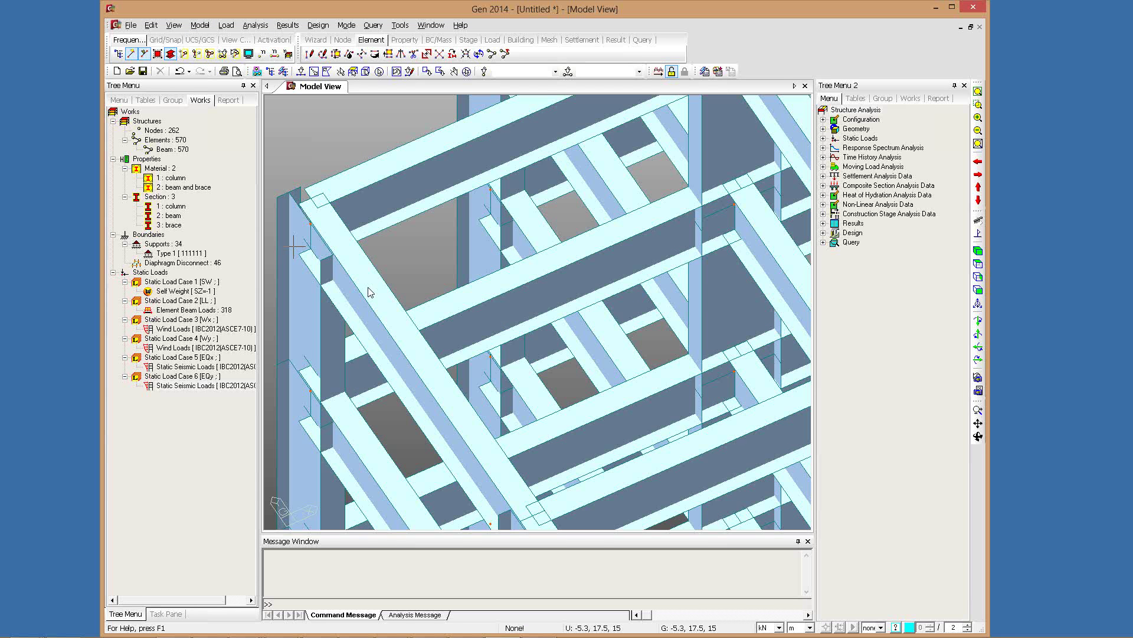
pyautogui.moveTo(293, 247); pyautogui.dragTo(361, 294, button='middle')
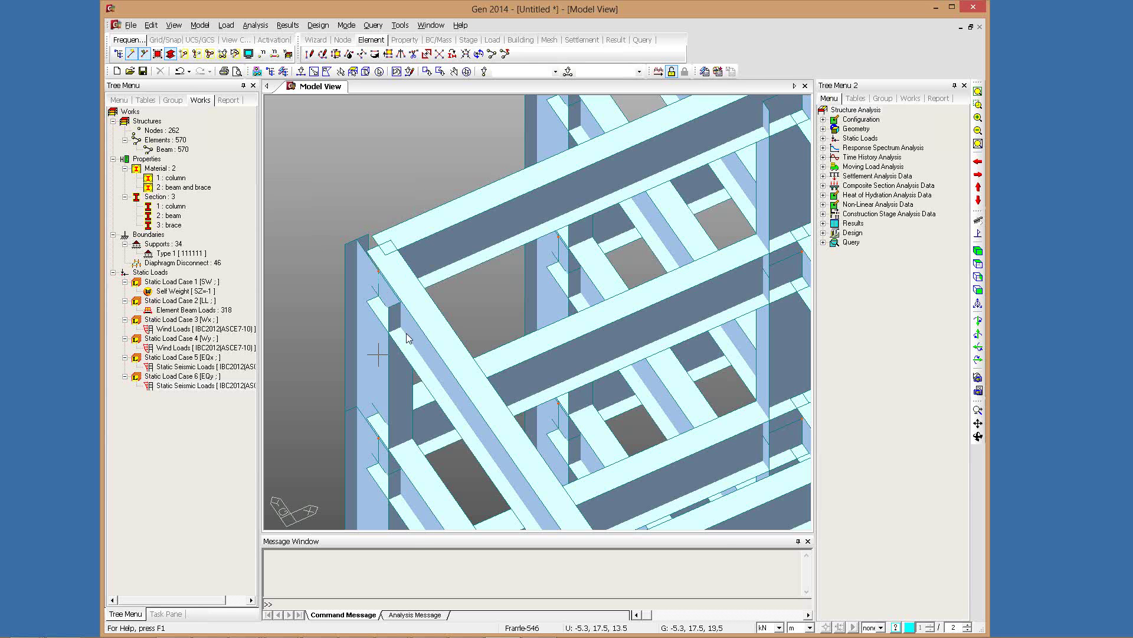
pyautogui.click(199, 25)
pyautogui.moveTo(236, 143)
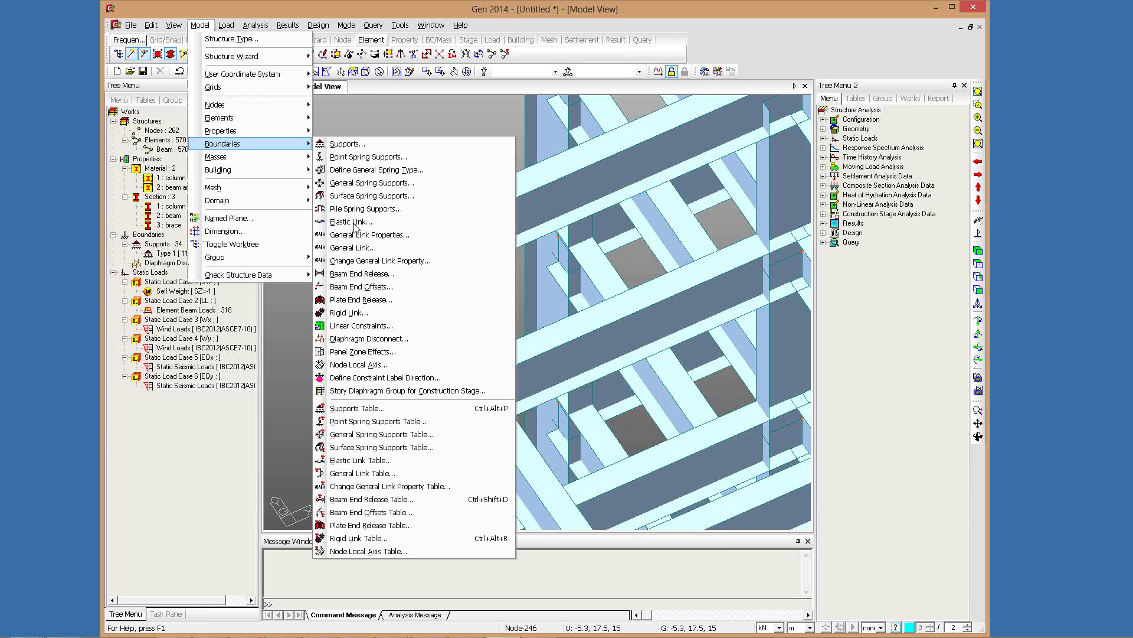
pyautogui.click(363, 352)
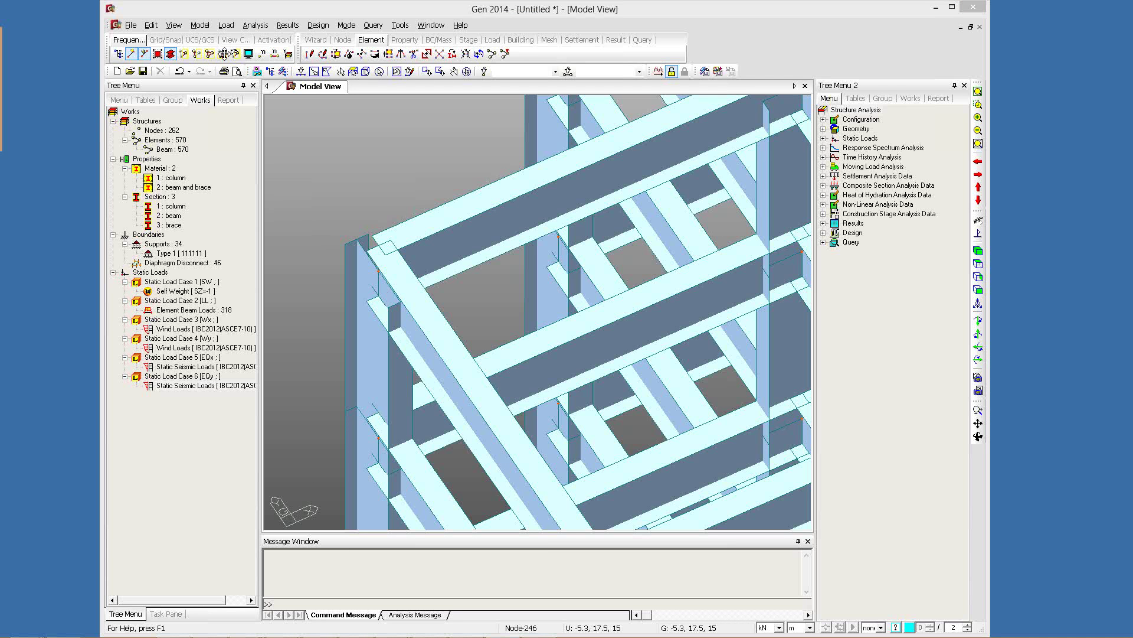
pyautogui.moveTo(224, 54); pyautogui.dragTo(279, 57)
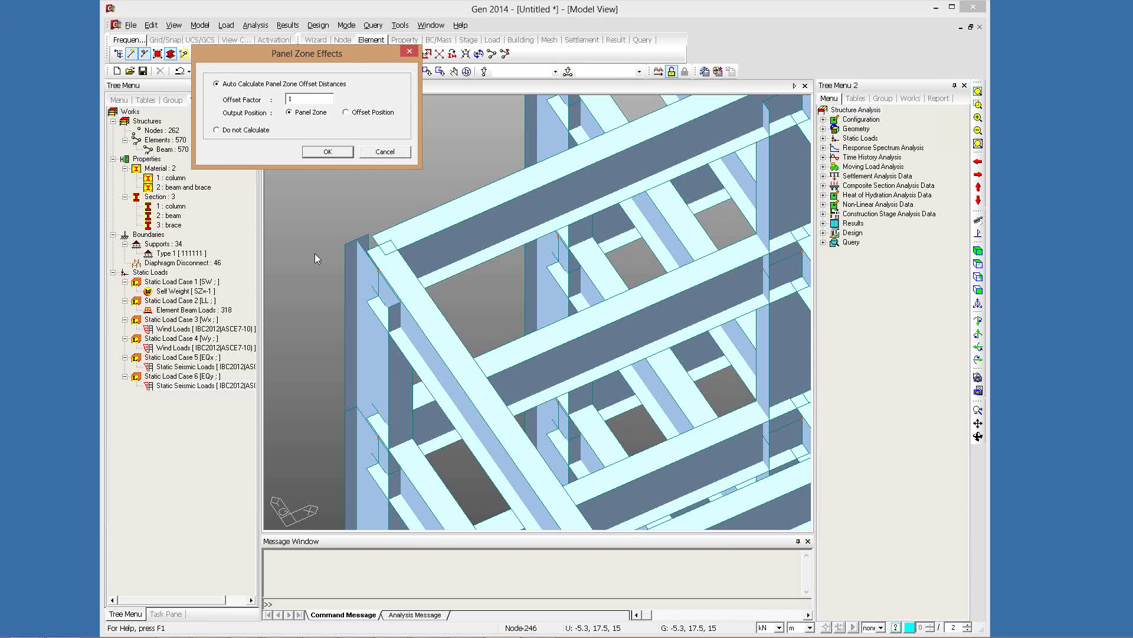
pyautogui.press('Return')
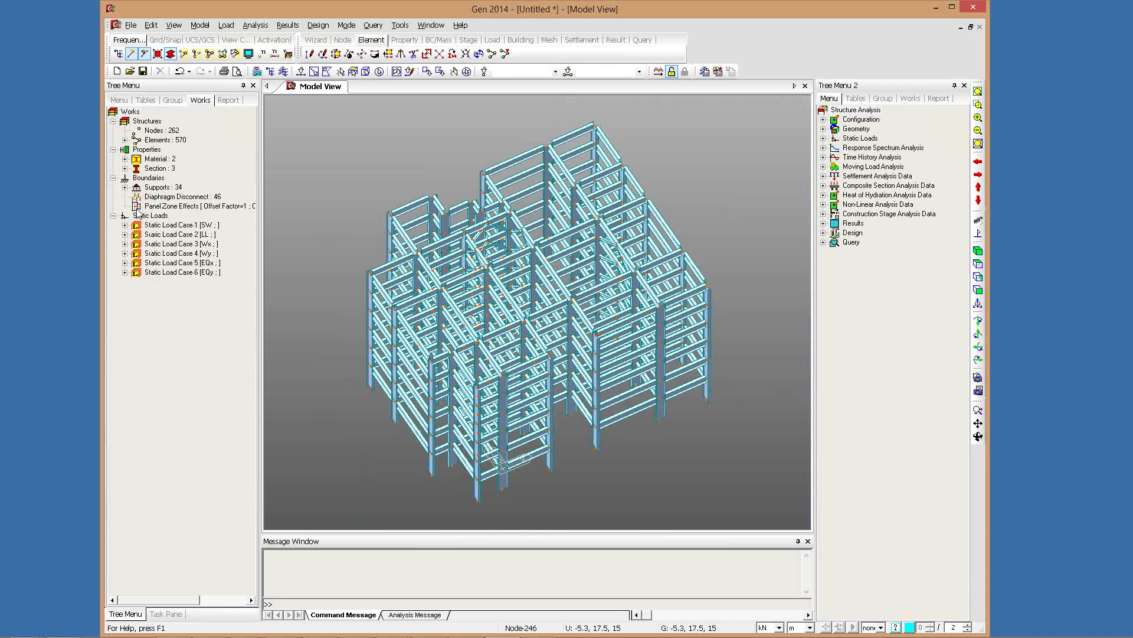
pyautogui.click(251, 236)
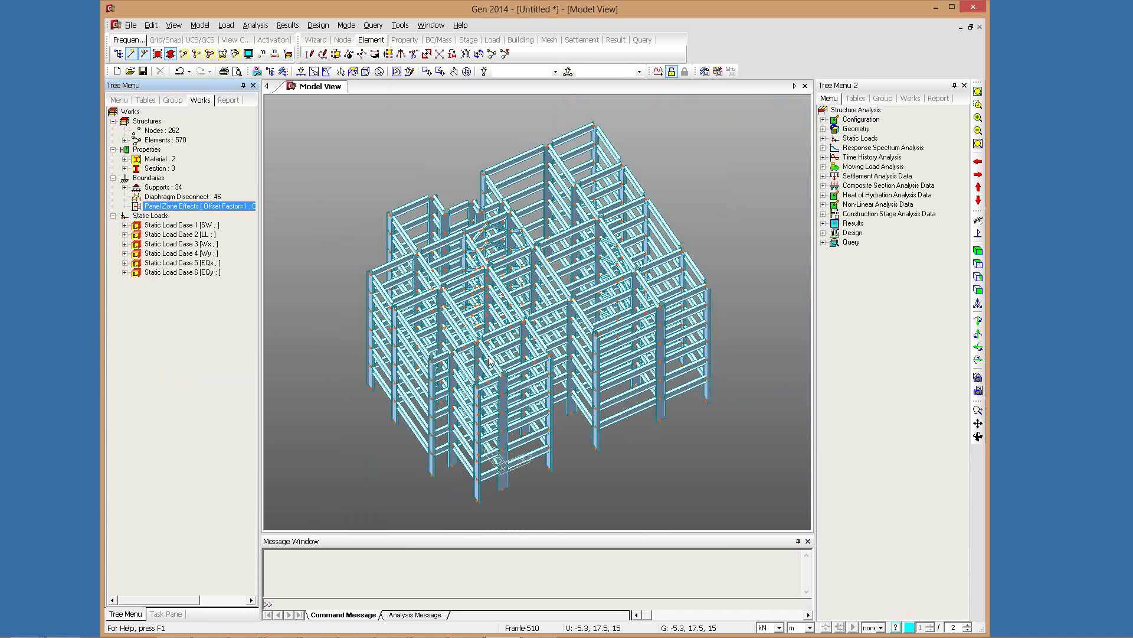
pyautogui.keyDown('ctrl'); pyautogui.moveTo(489, 359); pyautogui.dragTo(489, 386, button='middle'); pyautogui.keyUp('ctrl')
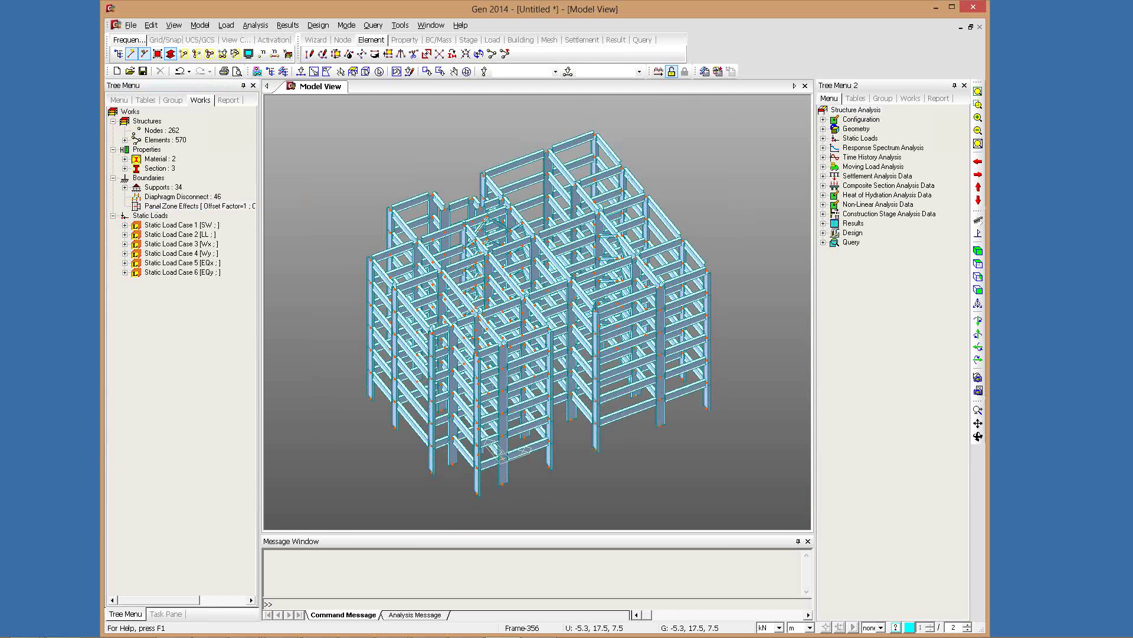
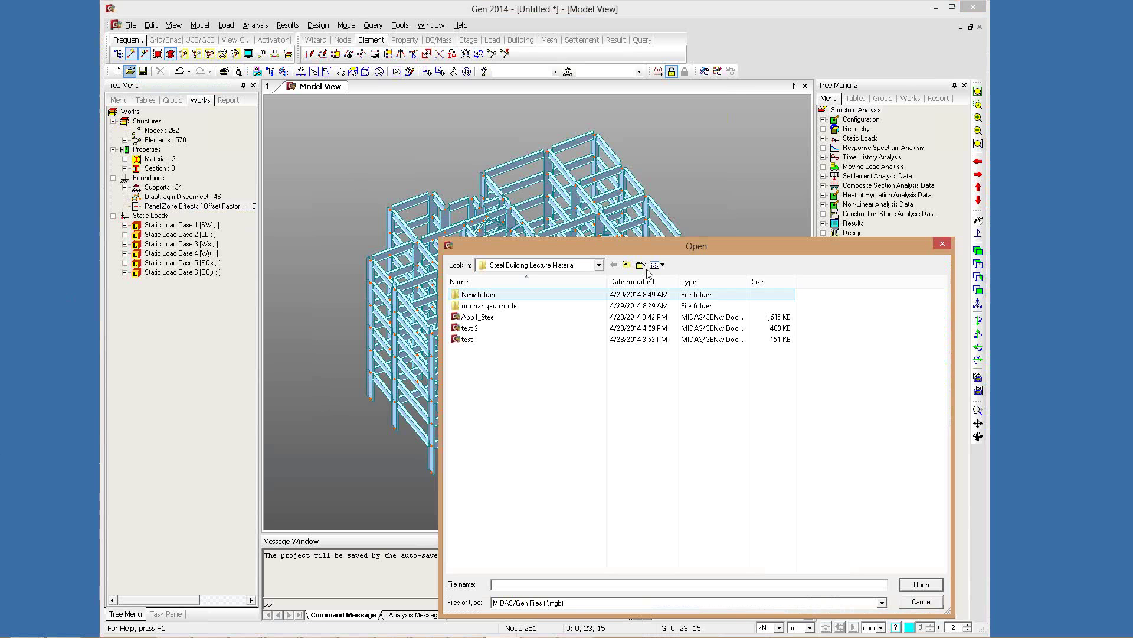
# Open the App1_Steel model file from the unchanged model folder
pyautogui.doubleClick(520, 294)
pyautogui.doubleClick(484, 294)
pyautogui.click(481, 294)
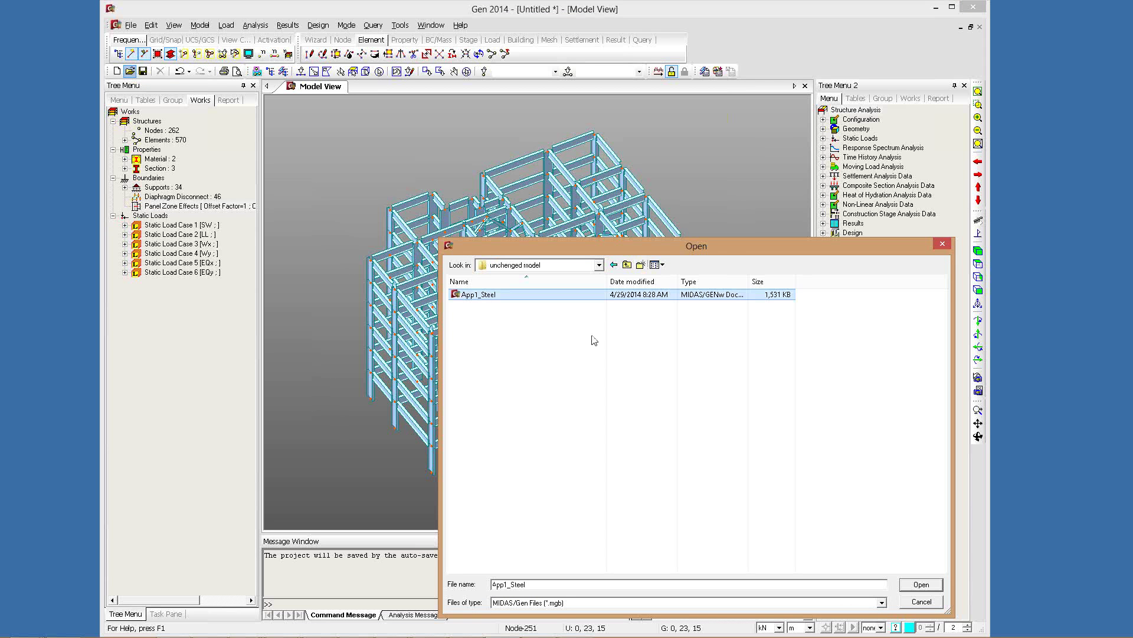
pyautogui.click(921, 585)
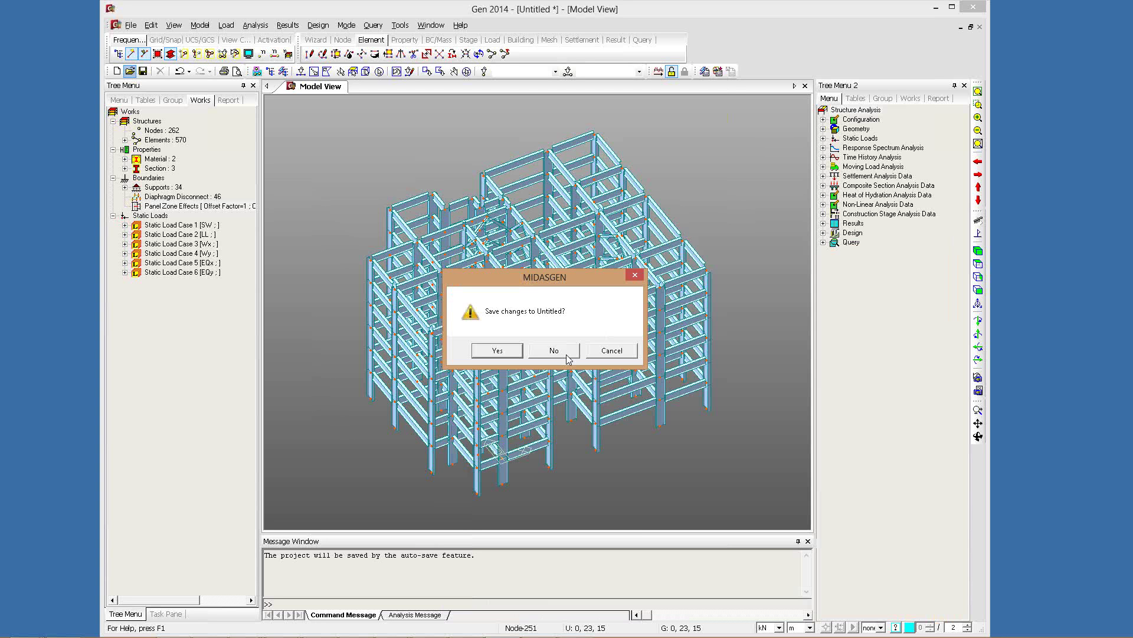
# Discard the changes to the untitled model and open the App1_Steel building model
pyautogui.click(566, 354)
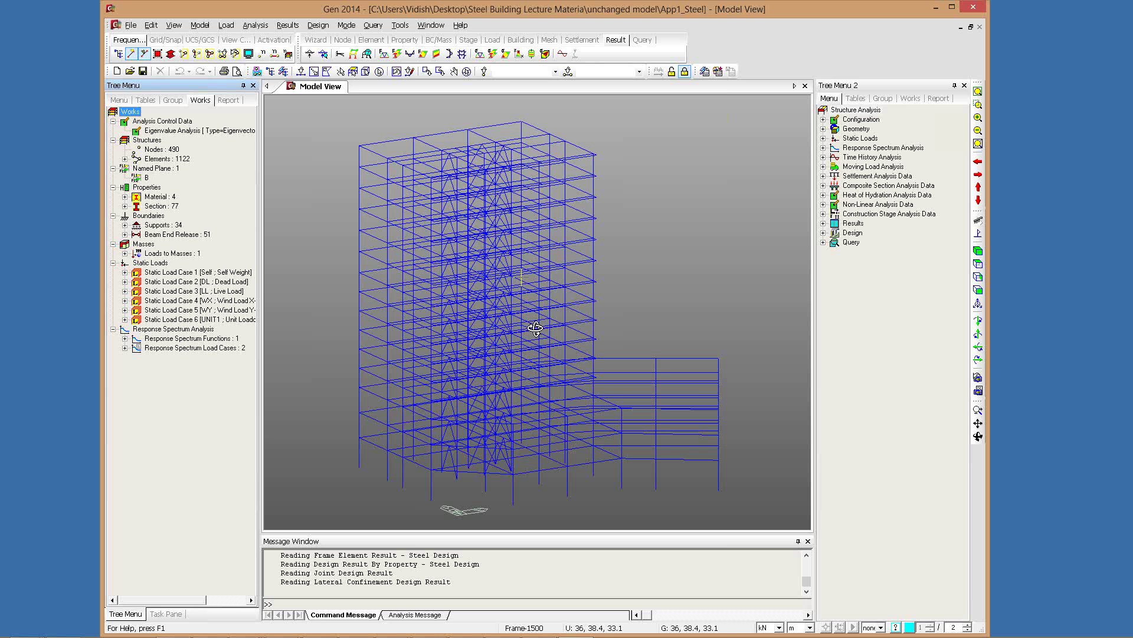
pyautogui.moveTo(536, 329); pyautogui.dragTo(695, 372)
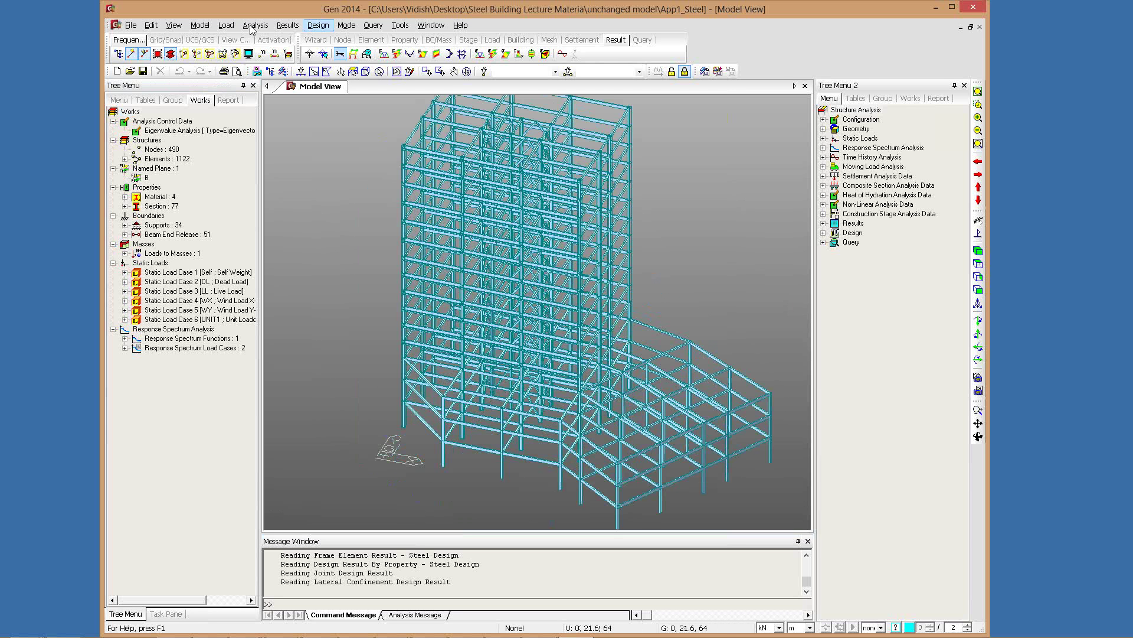
# Delete all existing steel design load combinations, accepting the removal of the design results
pyautogui.click(291, 27)
pyautogui.click(304, 34)
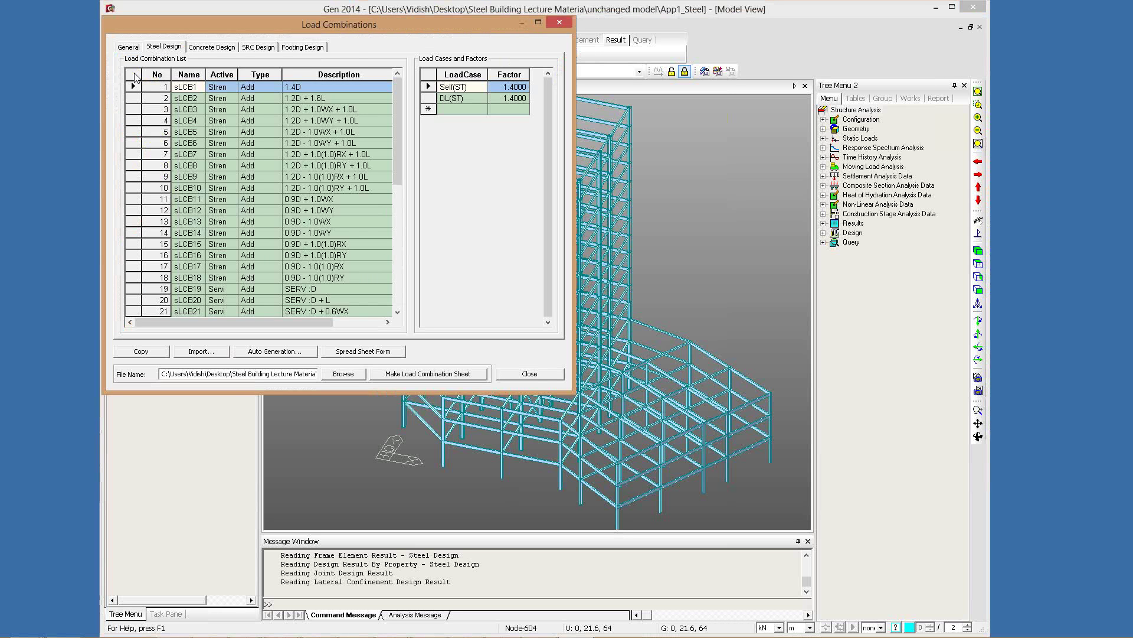
pyautogui.hotkey('ctrl', 'a')
pyautogui.press('Delete')
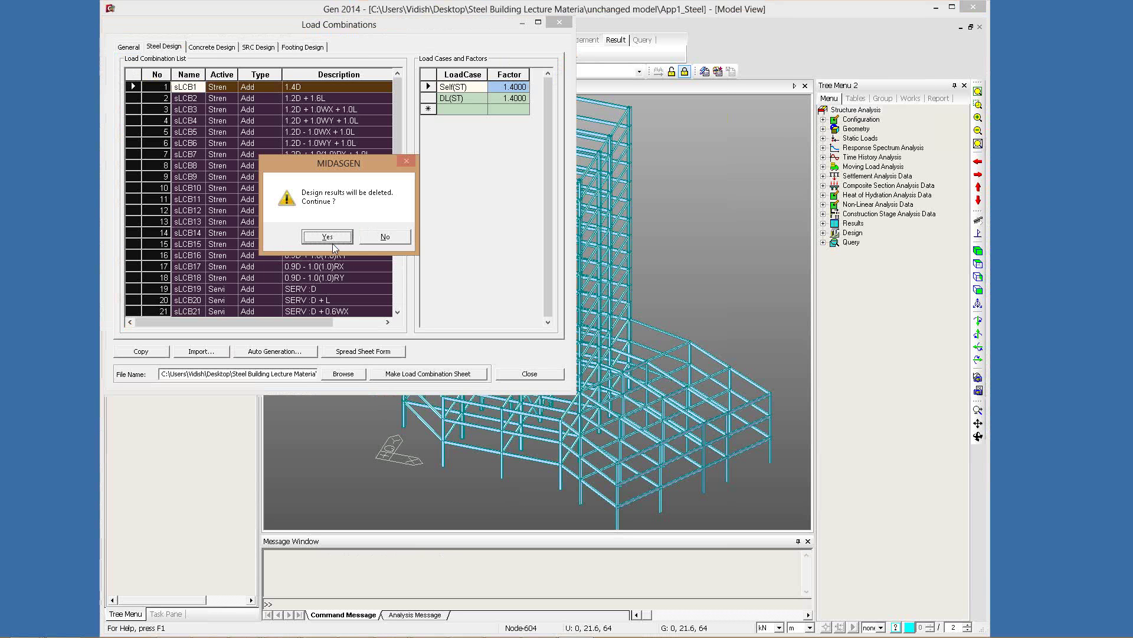
pyautogui.click(328, 238)
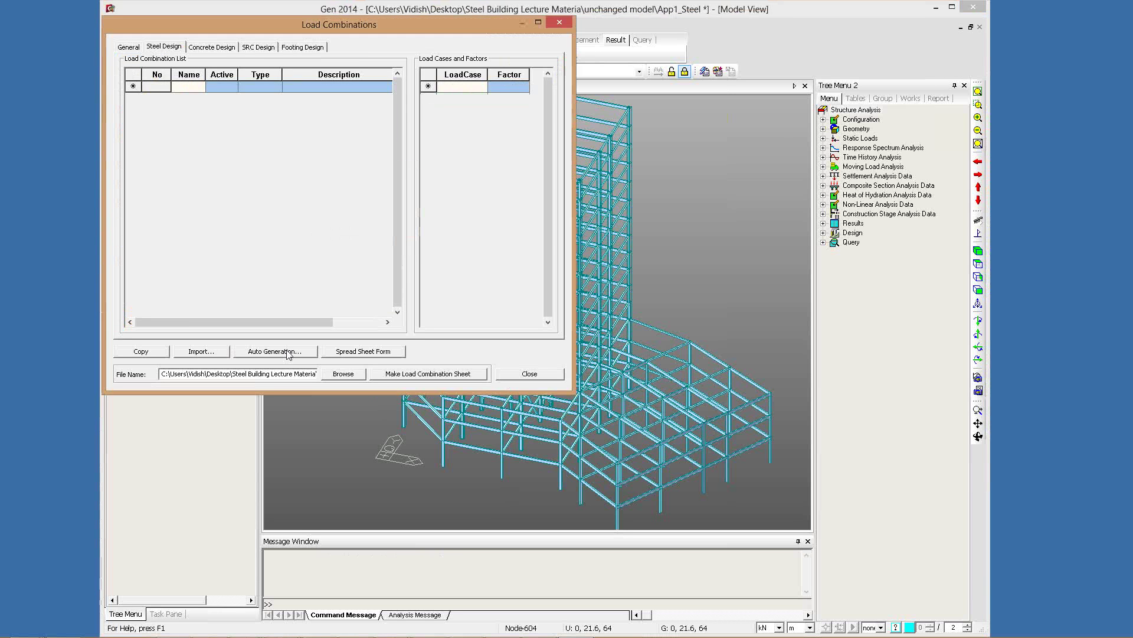
# Auto-generate the steel design load combinations to design code AISC(14th)-LRFD10 and look through the generated list
pyautogui.click(274, 351)
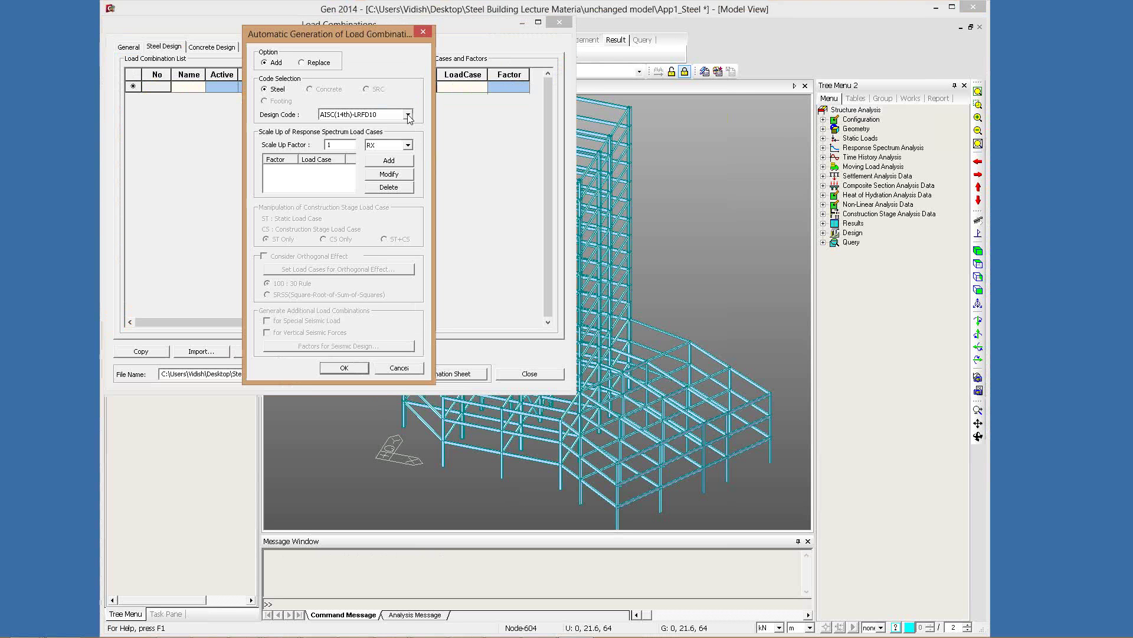
pyautogui.click(407, 115)
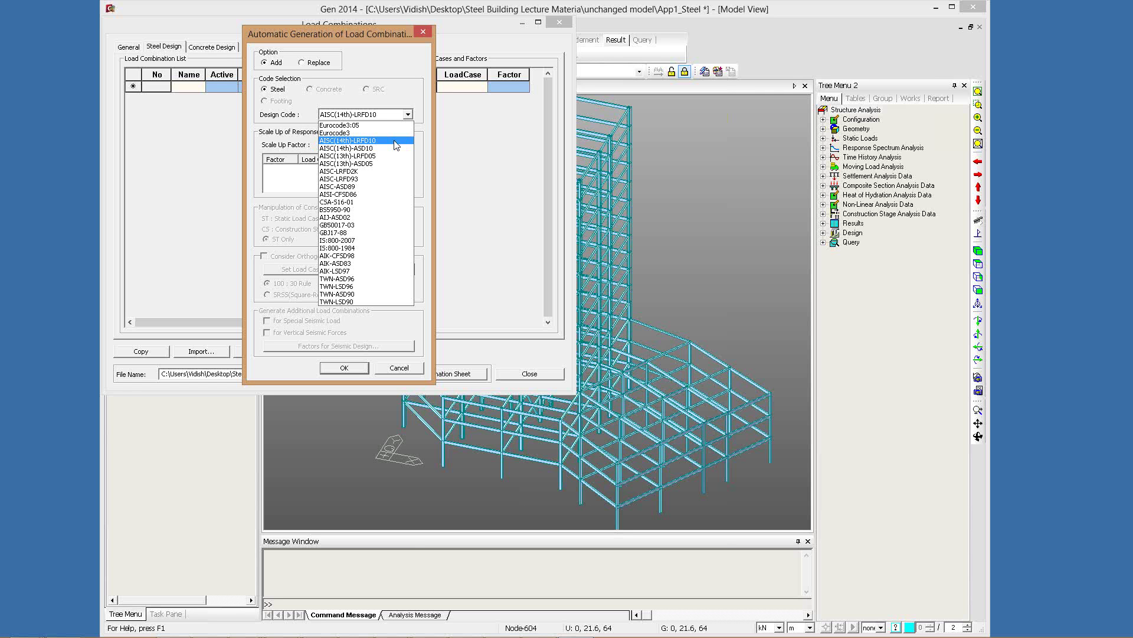
pyautogui.click(394, 141)
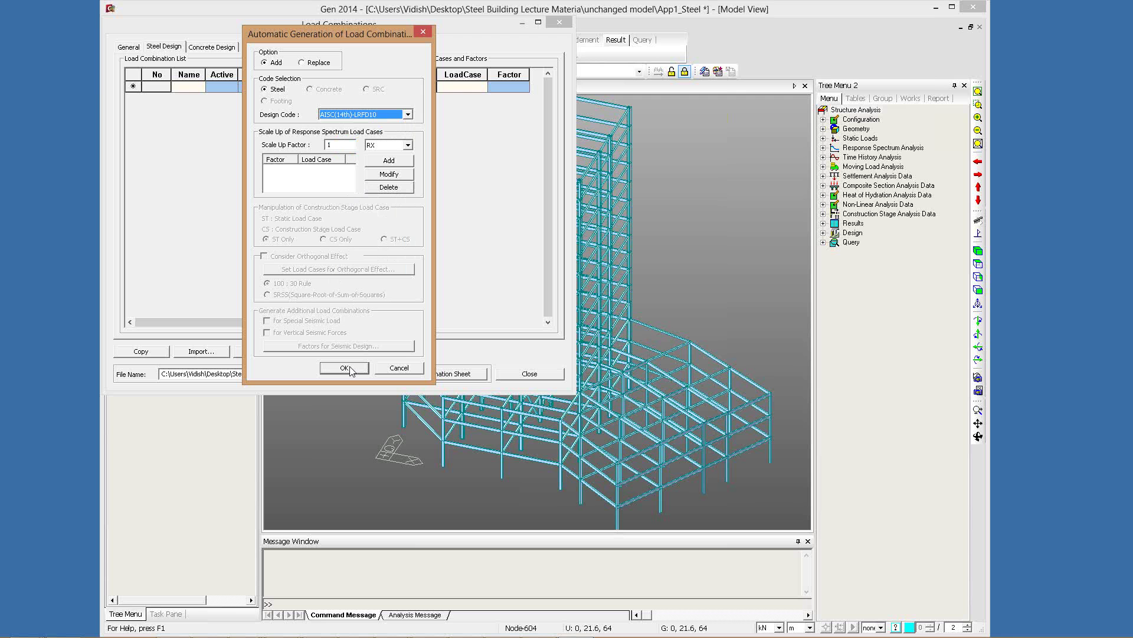
pyautogui.press('Return')
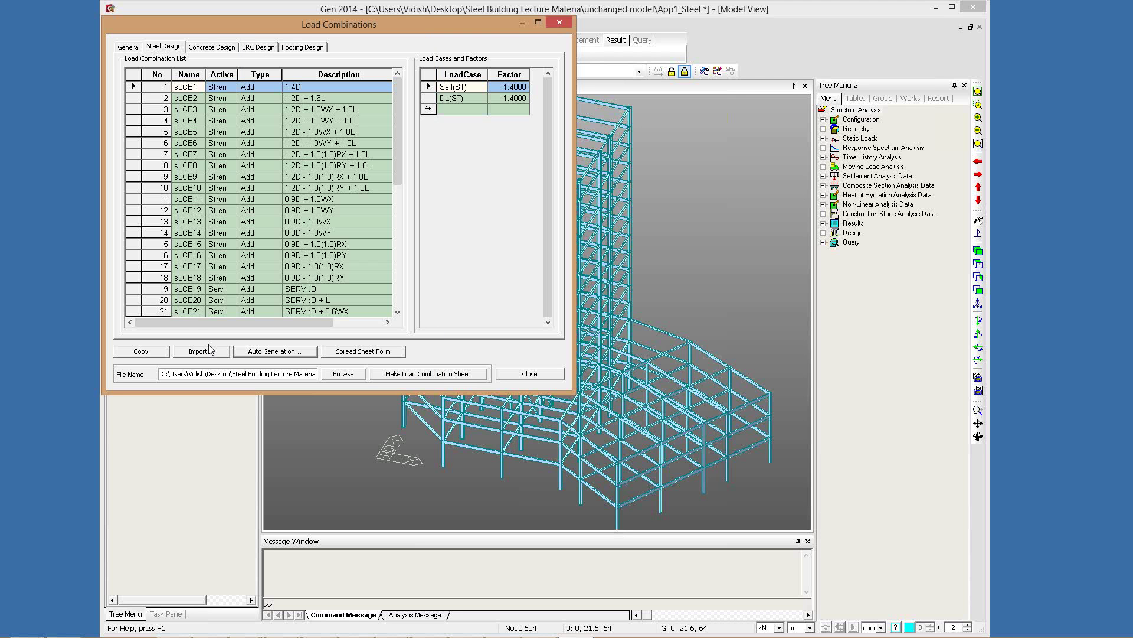
pyautogui.moveTo(189, 87); pyautogui.dragTo(192, 339)
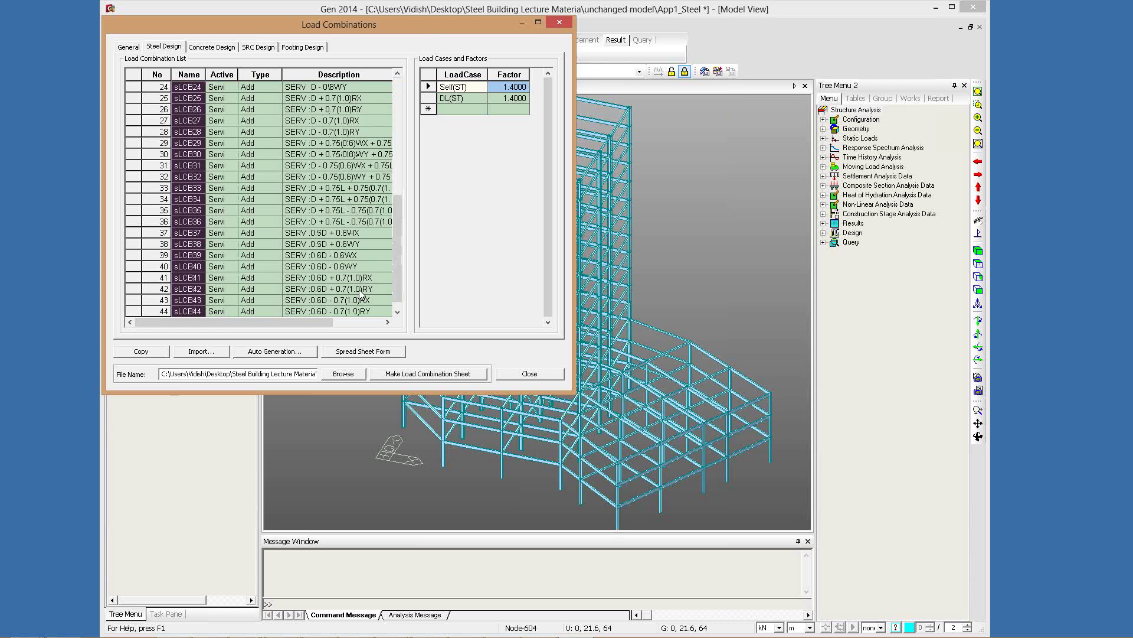
pyautogui.moveTo(361, 293); pyautogui.dragTo(363, 366)
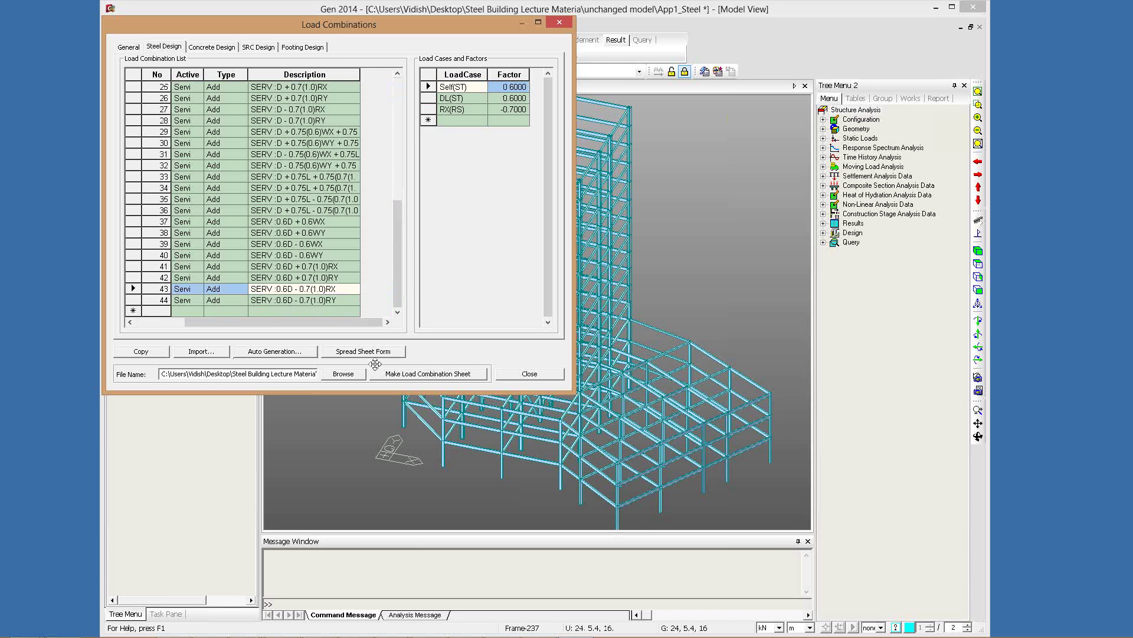
pyautogui.click(181, 313)
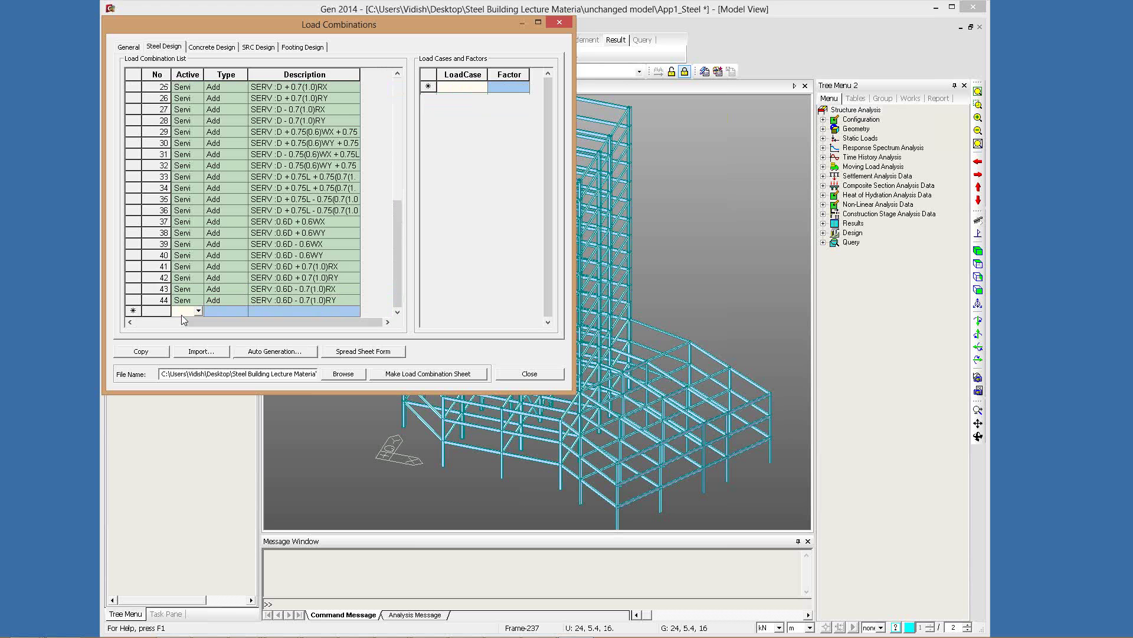
pyautogui.click(530, 376)
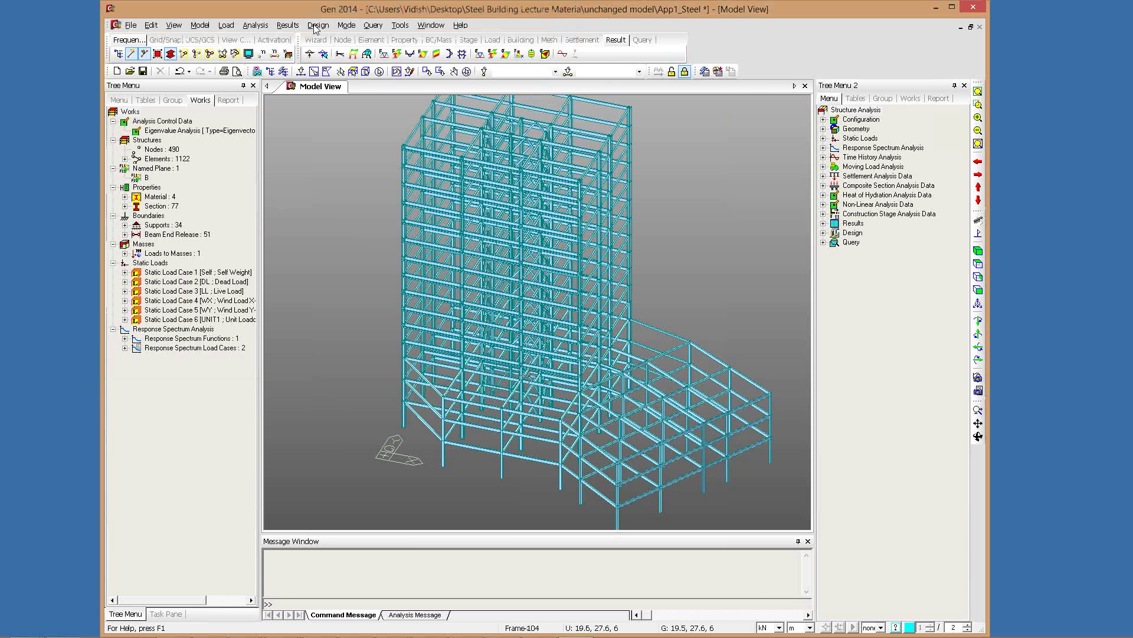
# Enable automatic calculation of effective length factors in the frame definition, with both directions braced and the design type 3-D
pyautogui.click(317, 25)
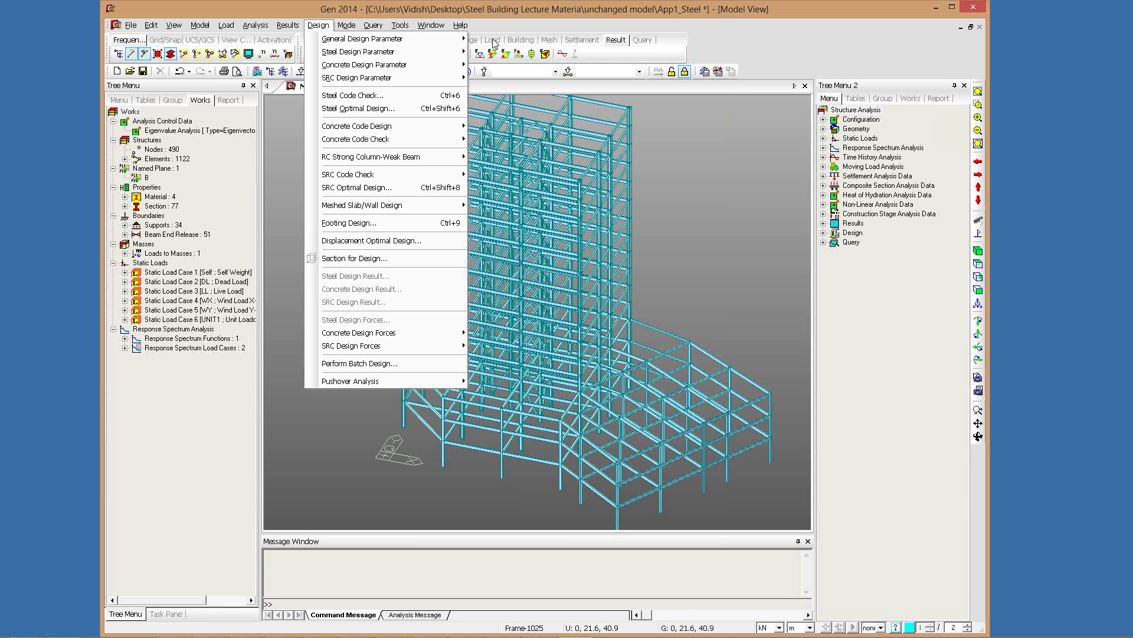
pyautogui.moveTo(414, 38)
pyautogui.click(514, 39)
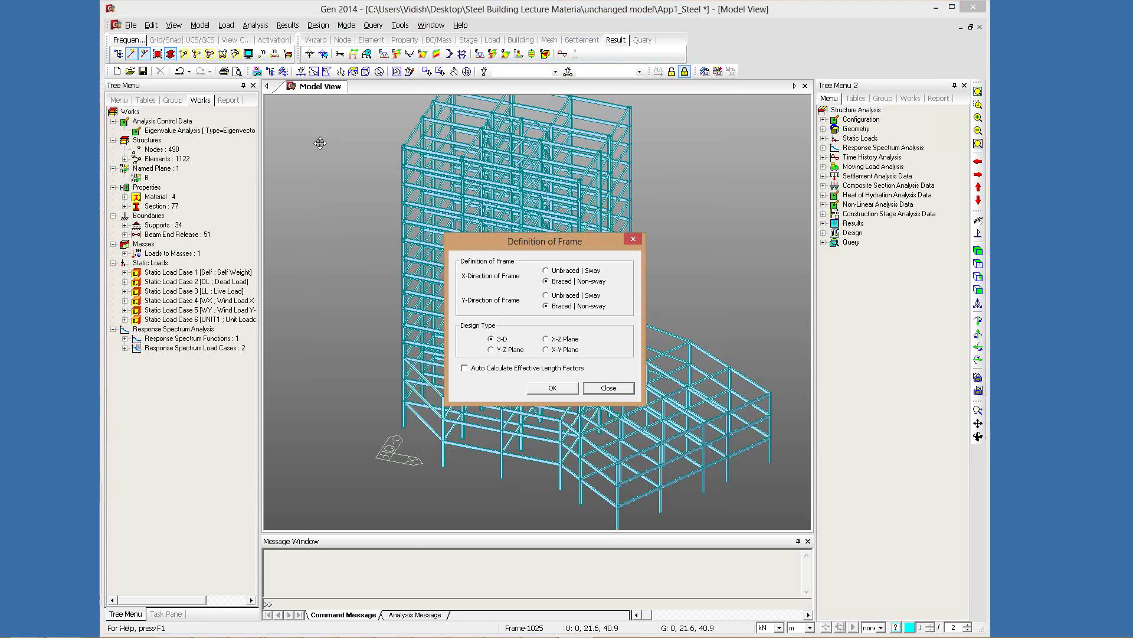
pyautogui.moveTo(320, 143); pyautogui.dragTo(315, 164)
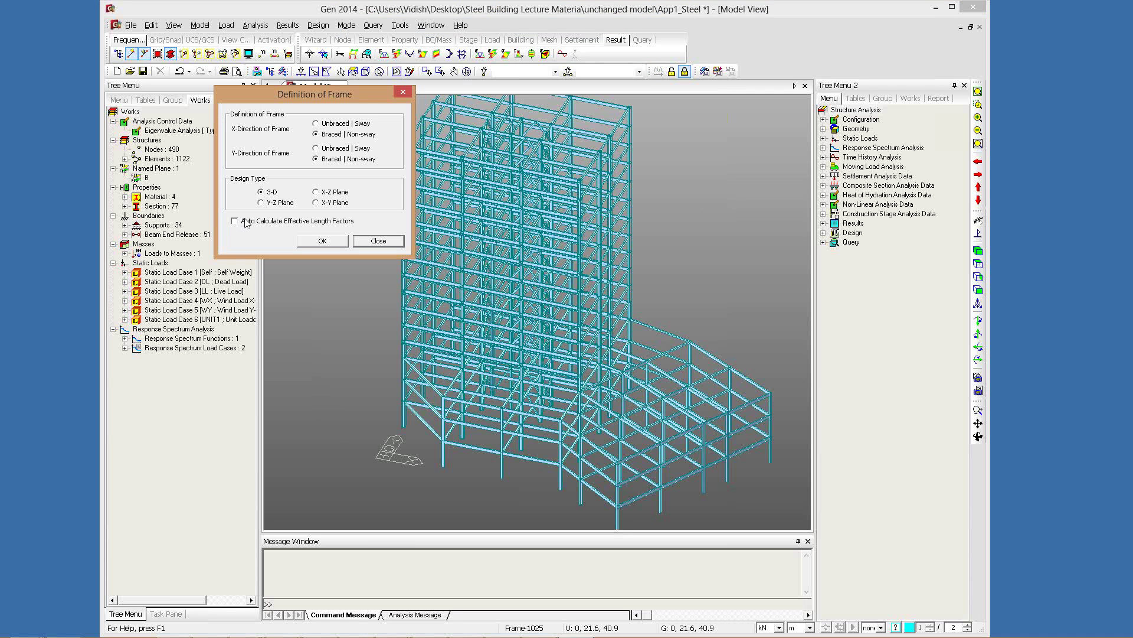
pyautogui.click(308, 223)
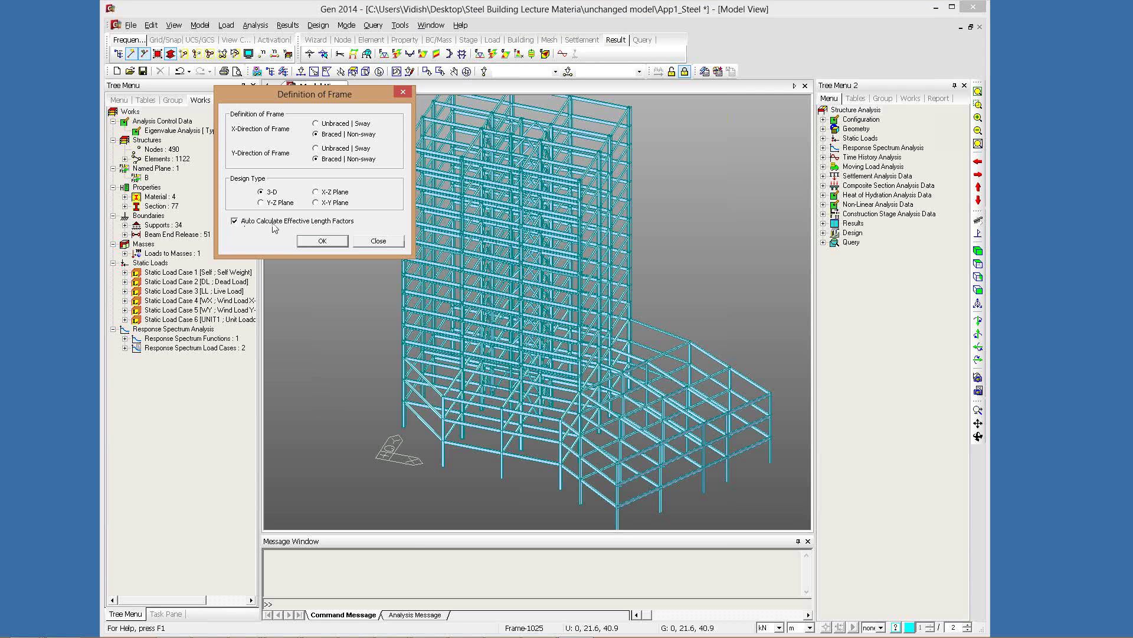
pyautogui.click(322, 241)
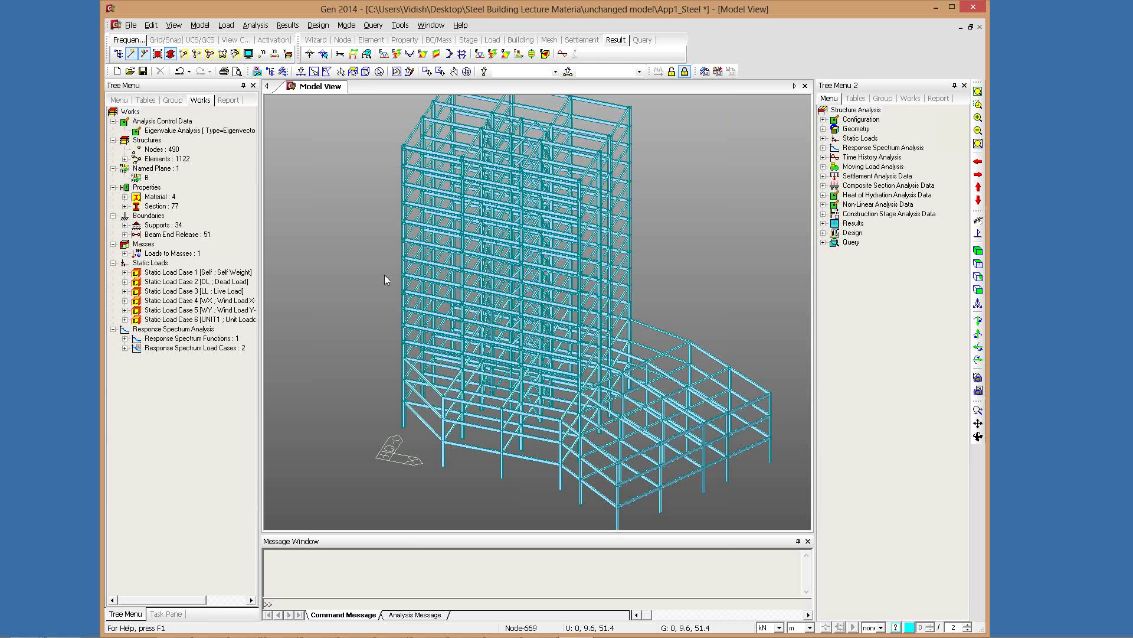
# Set the steel design code to AISC(14th)-LRFD10 with Special Moment Frames, and turn off lateral bracing for all beams and girders
pyautogui.click(318, 26)
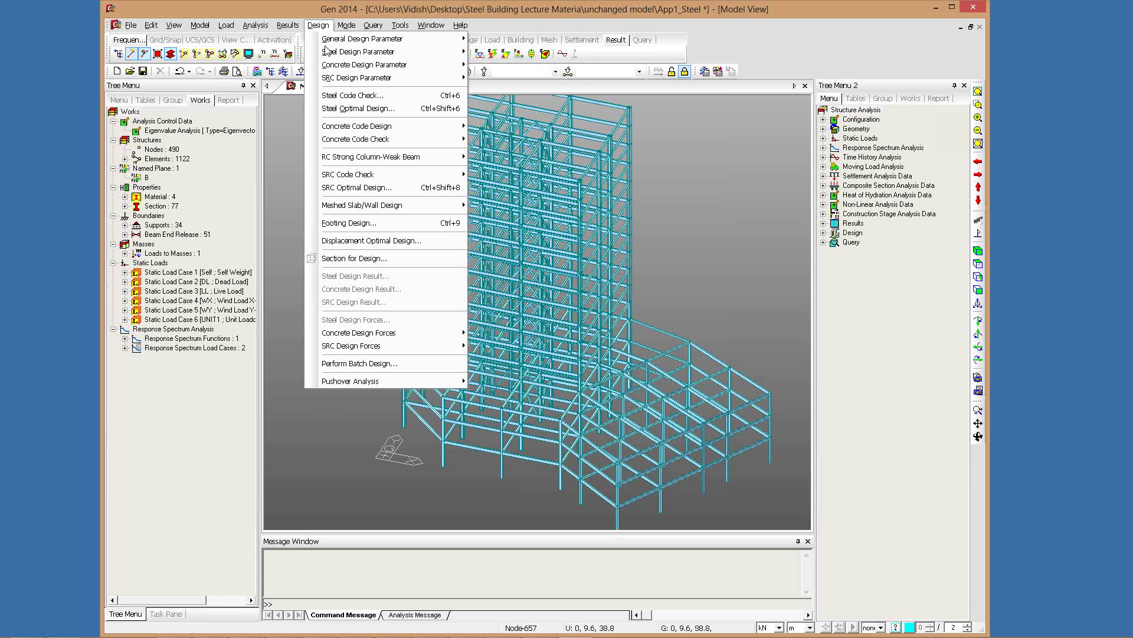
pyautogui.moveTo(336, 52)
pyautogui.click(474, 170)
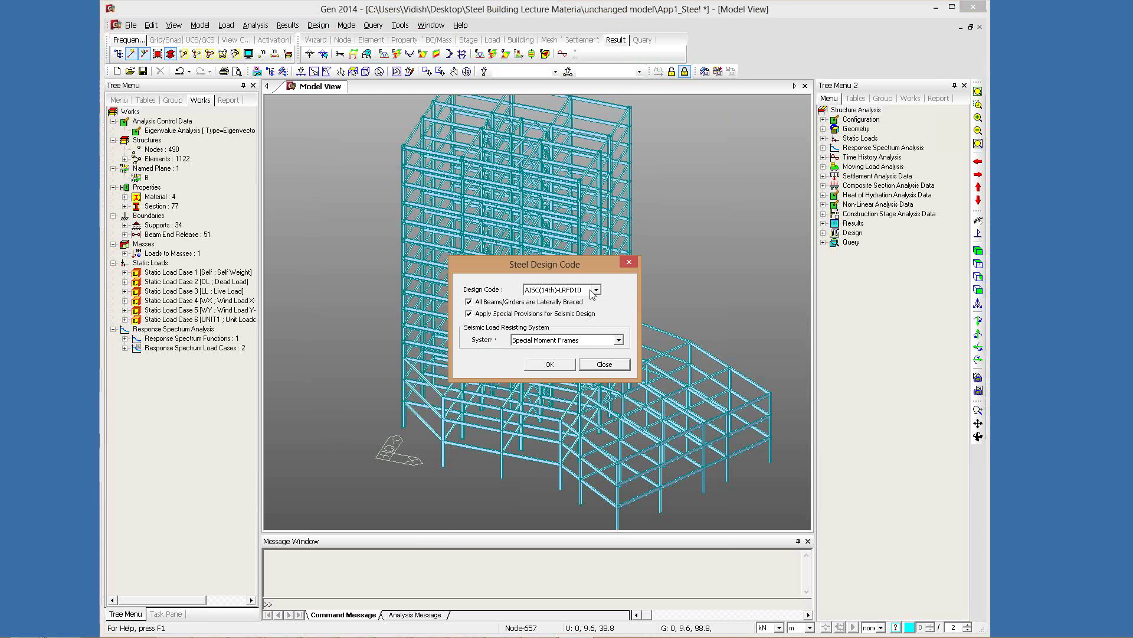
pyautogui.click(593, 292)
pyautogui.click(490, 307)
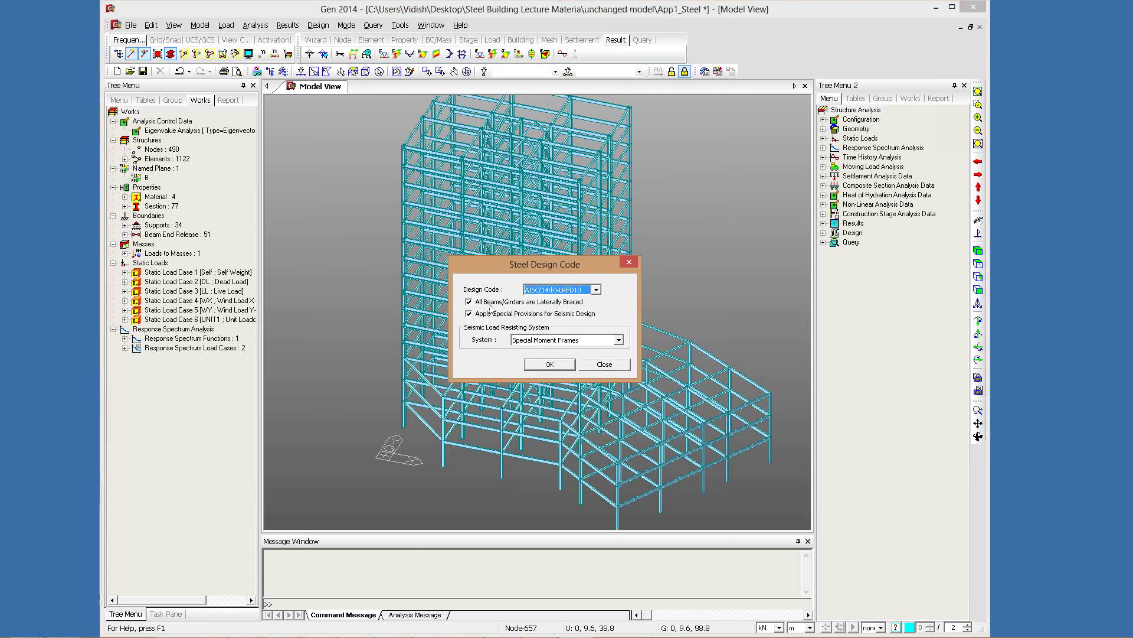
pyautogui.click(488, 301)
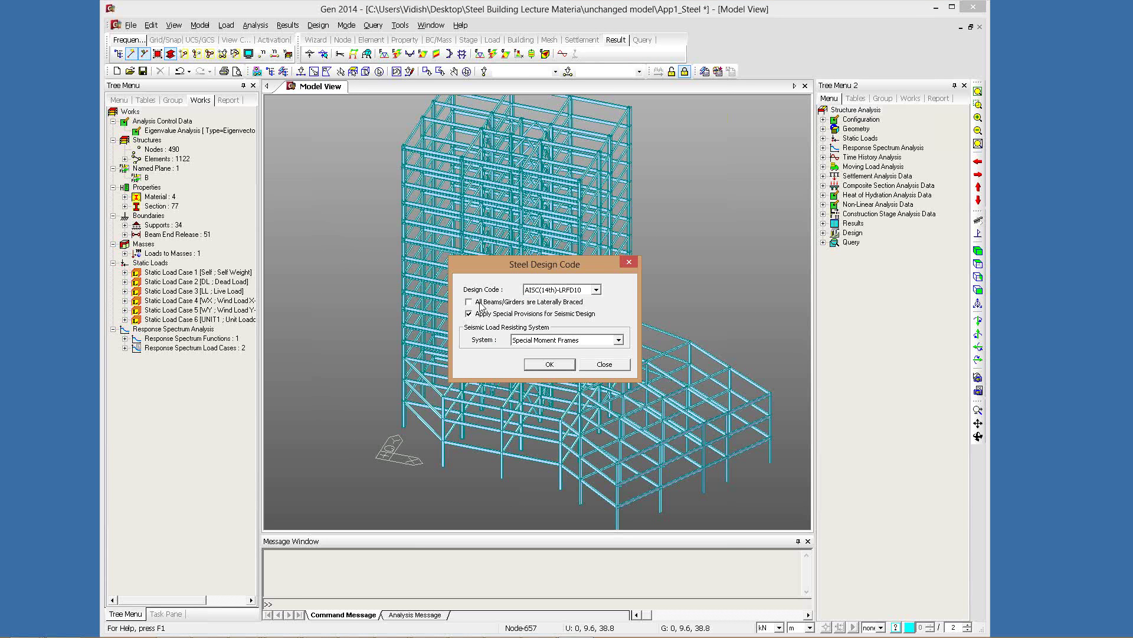
pyautogui.click(581, 341)
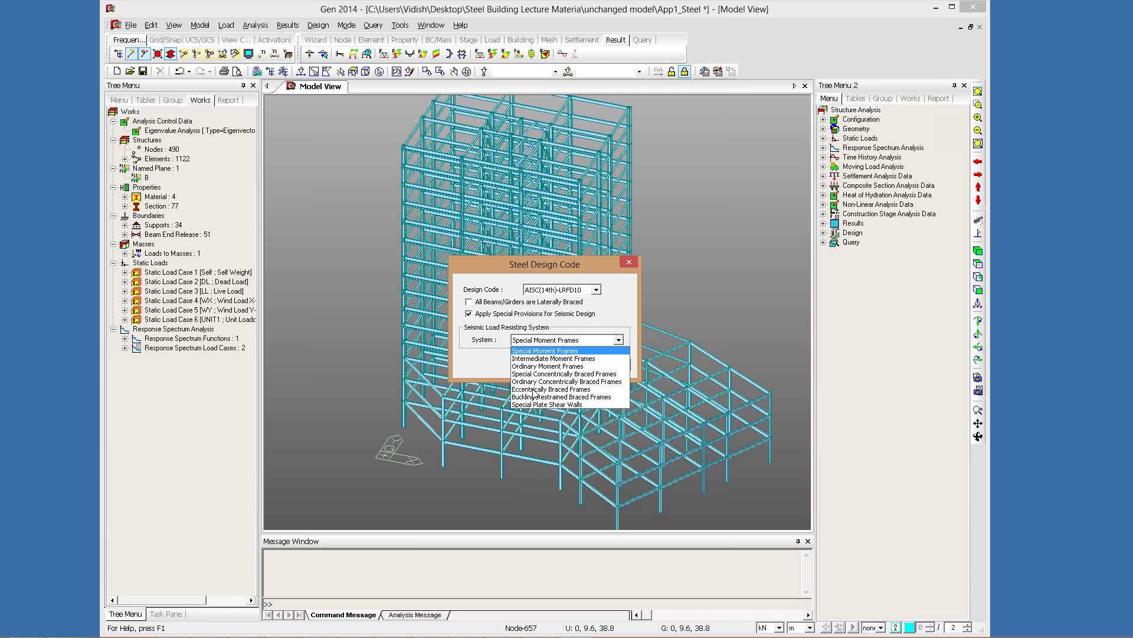
pyautogui.click(561, 351)
pyautogui.click(560, 364)
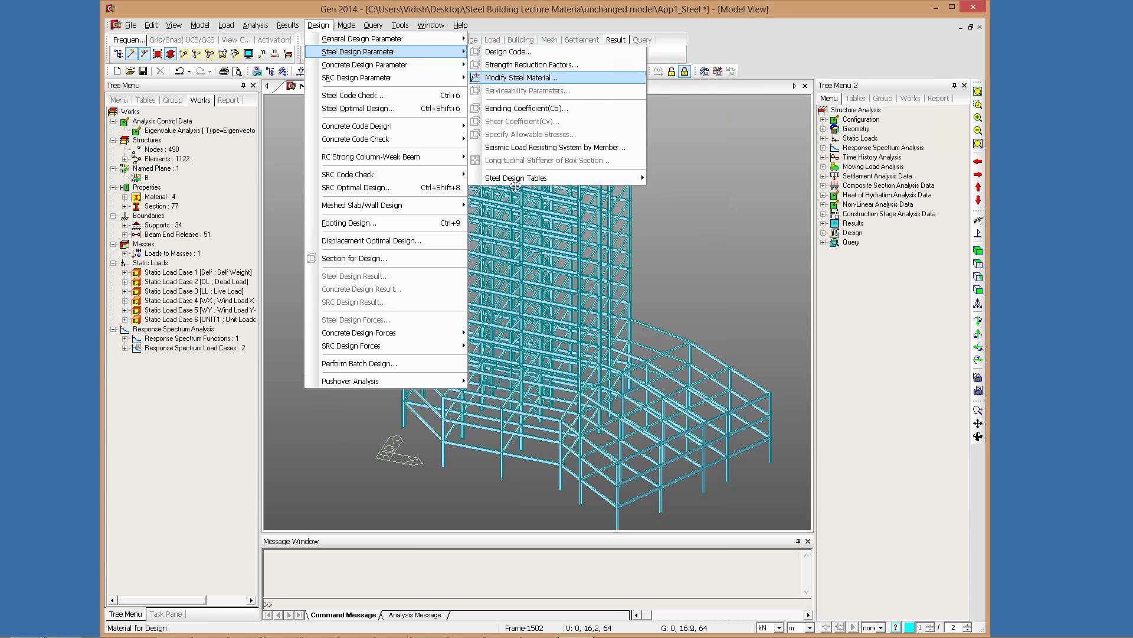
# Examine the design properties of the girder, steel column and brace materials and the available steel material codes
pyautogui.moveTo(516, 186); pyautogui.dragTo(377, 167)
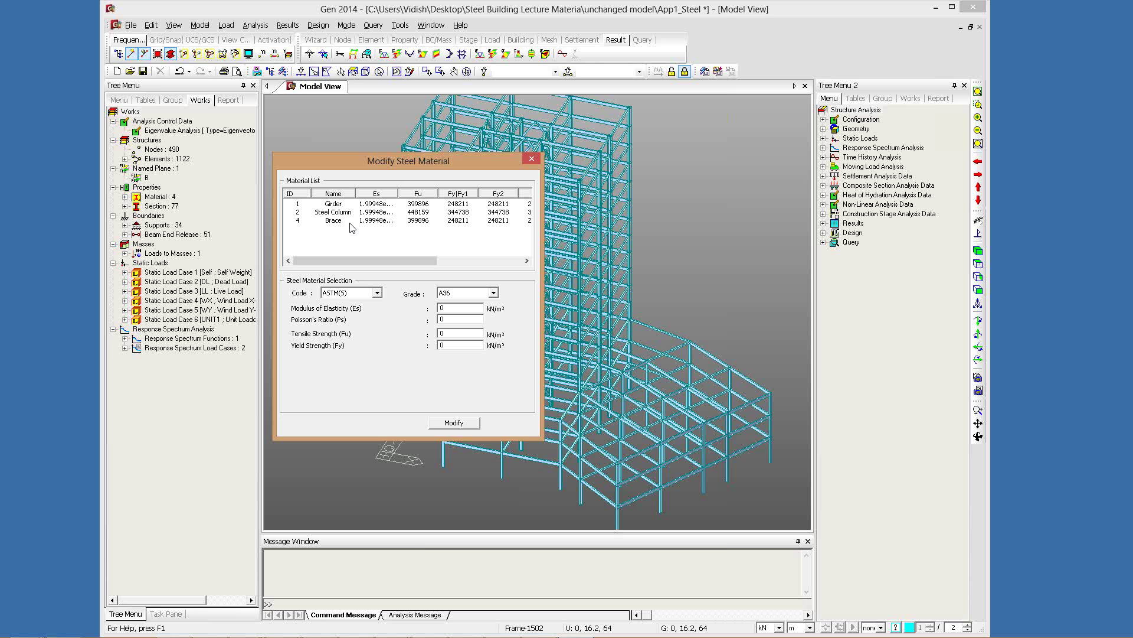
pyautogui.click(349, 220)
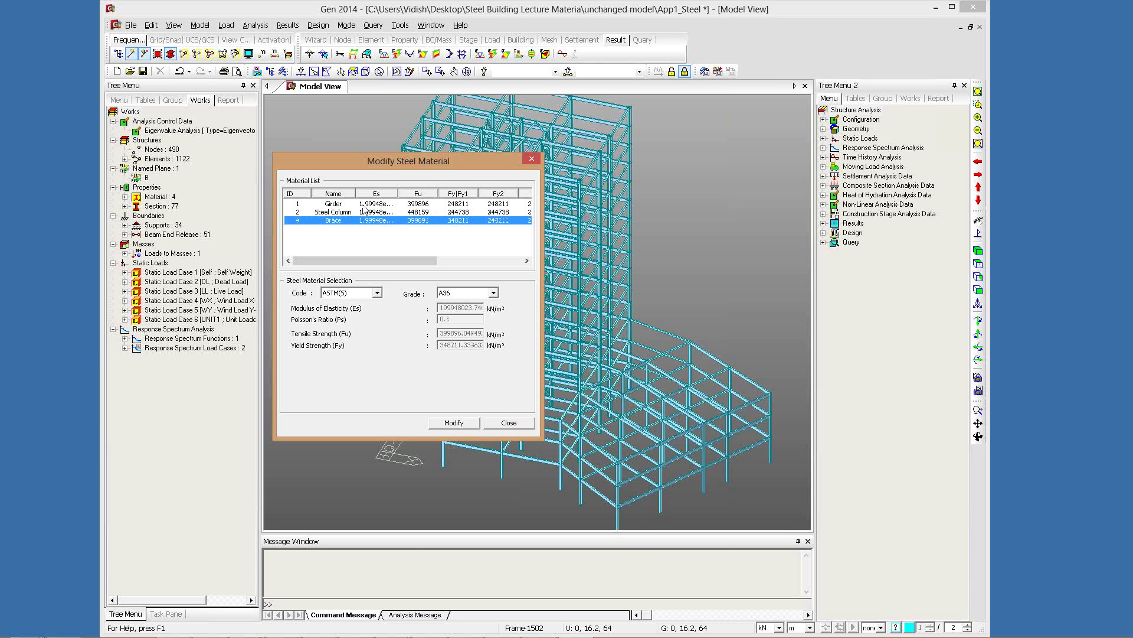
pyautogui.click(365, 211)
pyautogui.press('Up')
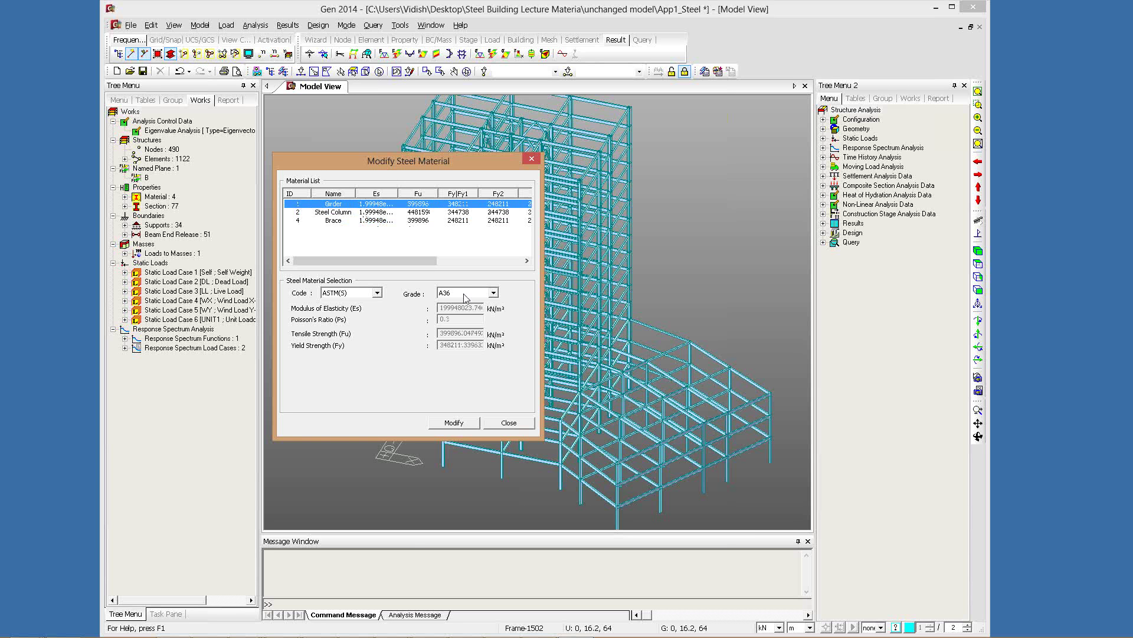
pyautogui.press('Down')
pyautogui.press('Down')
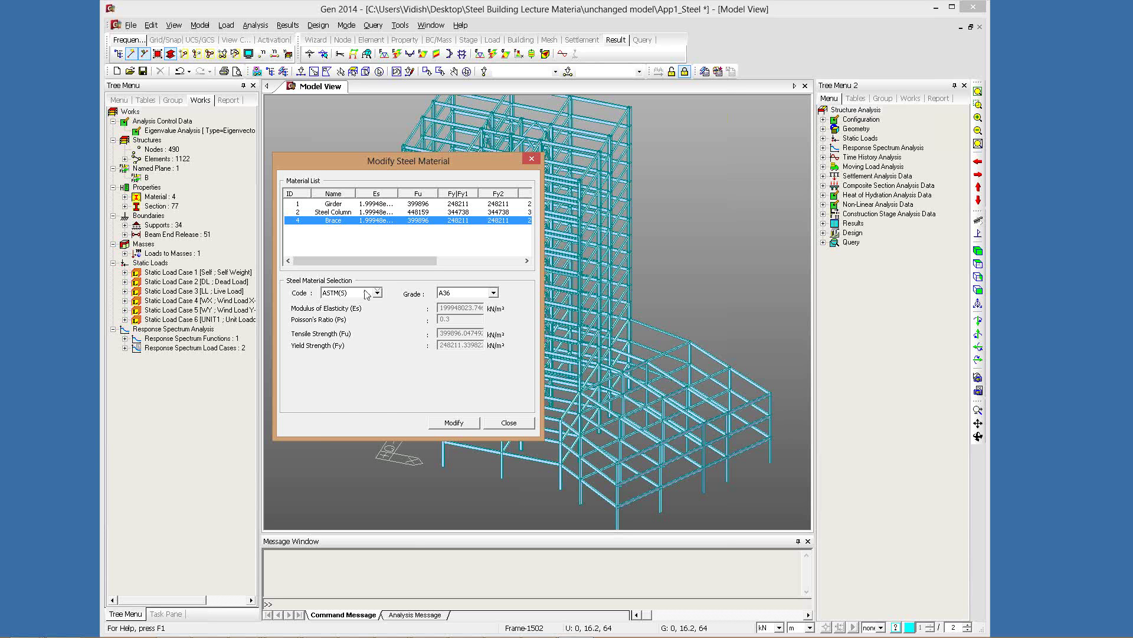
pyautogui.click(366, 294)
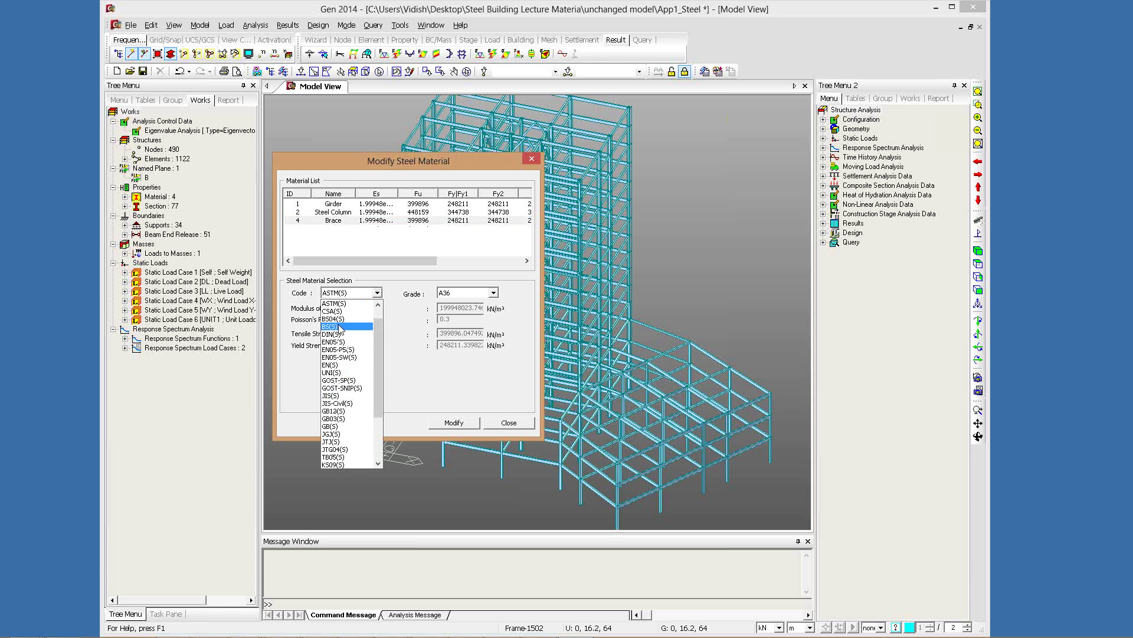
pyautogui.scroll(-1, 380, 369)
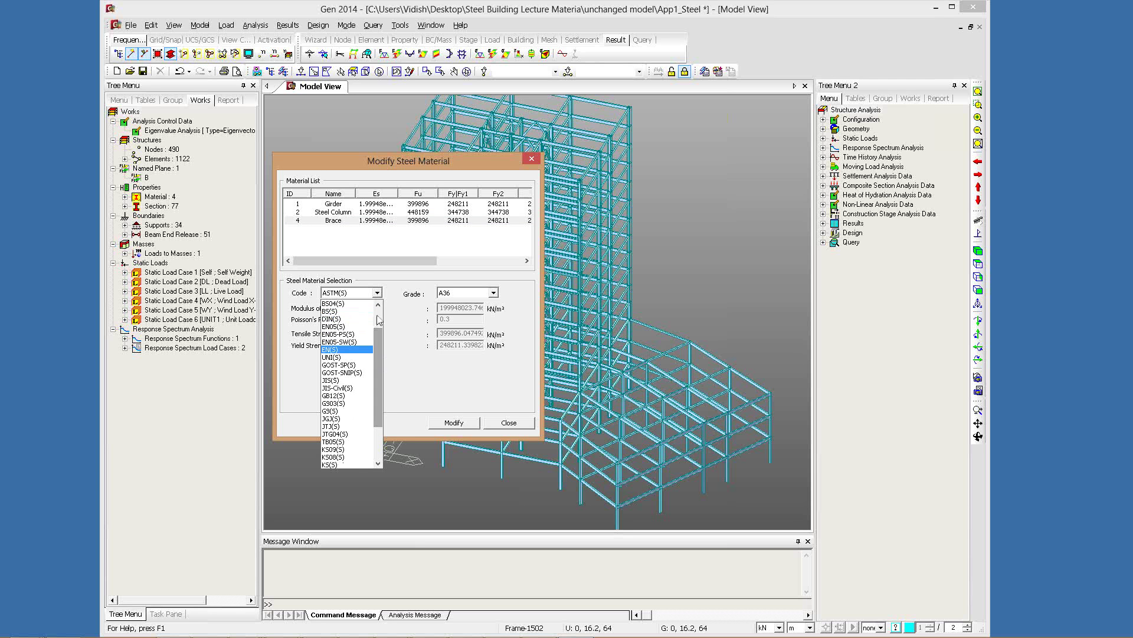
pyautogui.scroll(2, 379, 319)
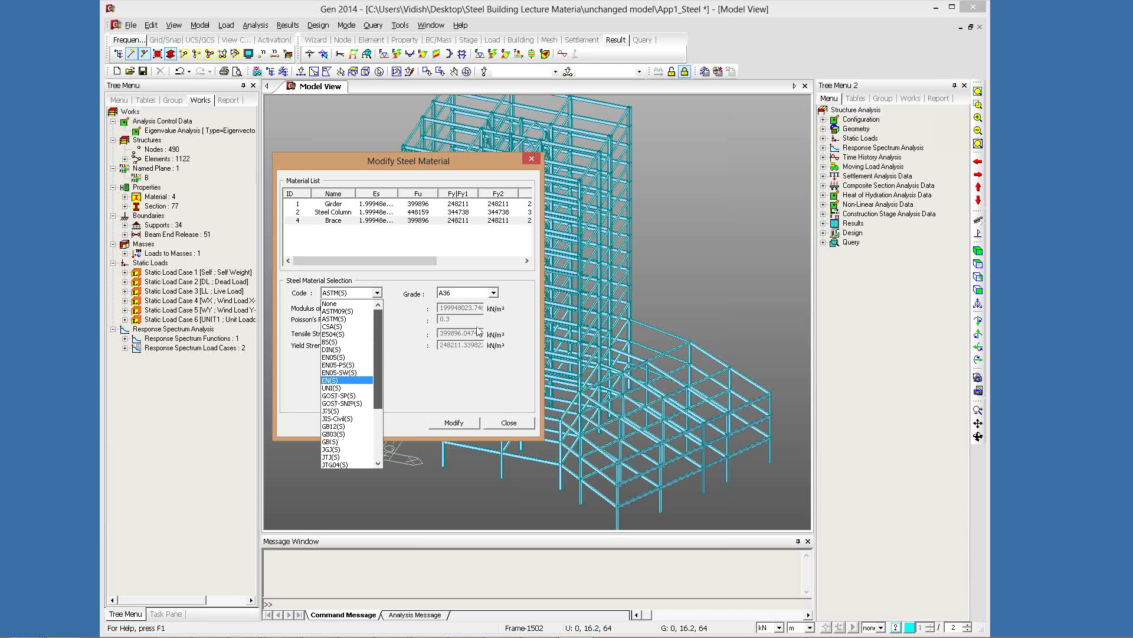
pyautogui.click(522, 293)
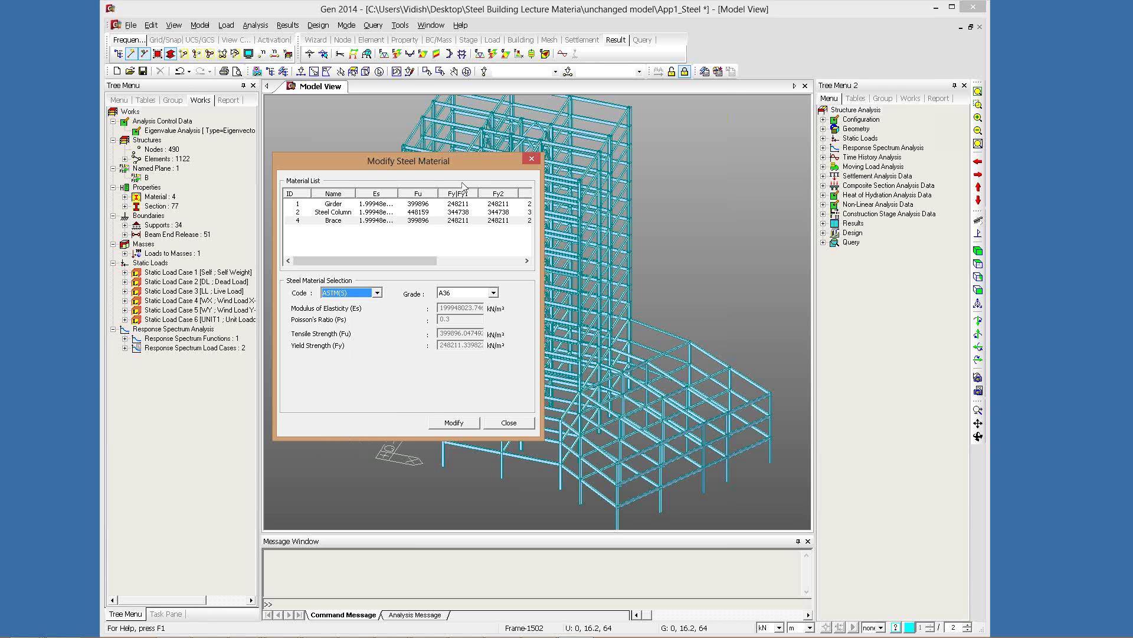
pyautogui.press('Escape')
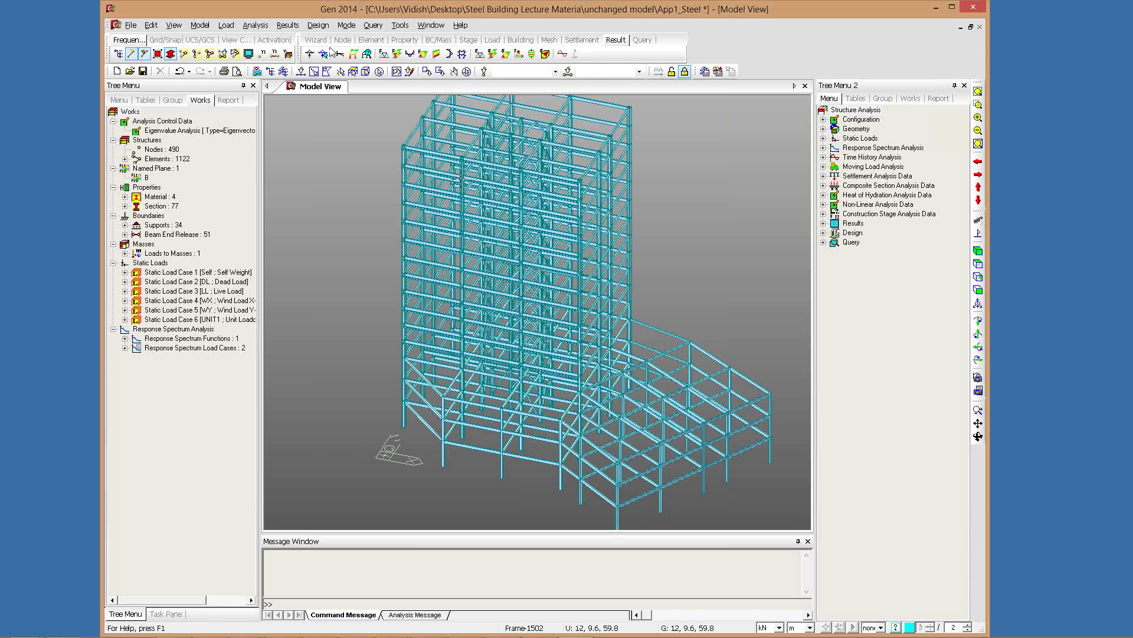
# Assign the Buckling-Restrained Braced Frames seismic load resisting system to all members made of the Brace material
pyautogui.click(317, 24)
pyautogui.moveTo(357, 52)
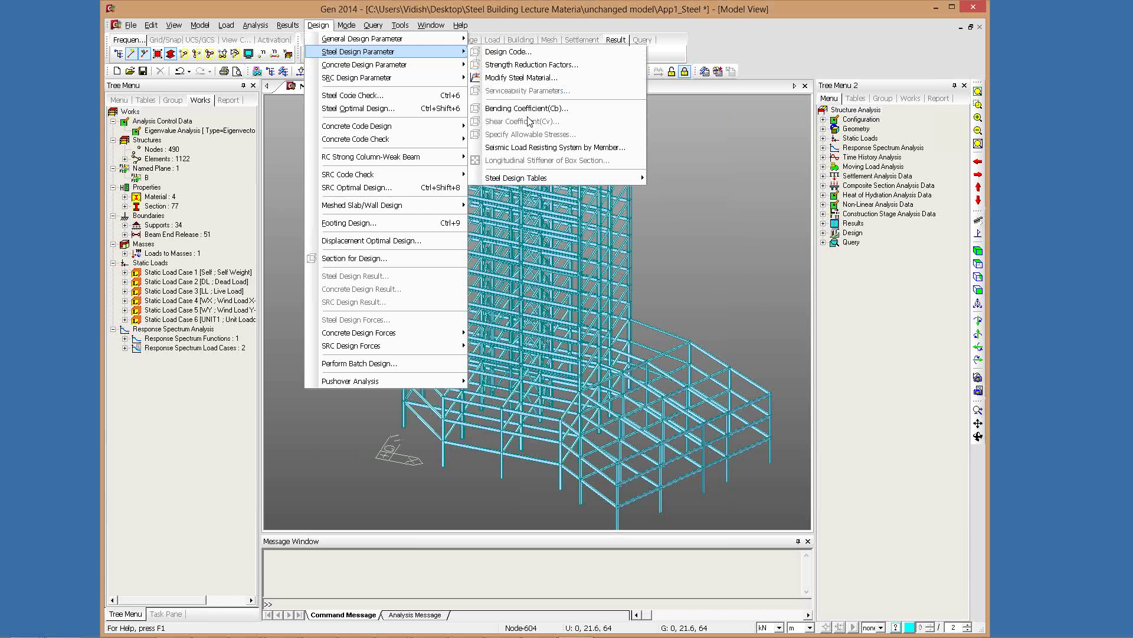
pyautogui.click(530, 147)
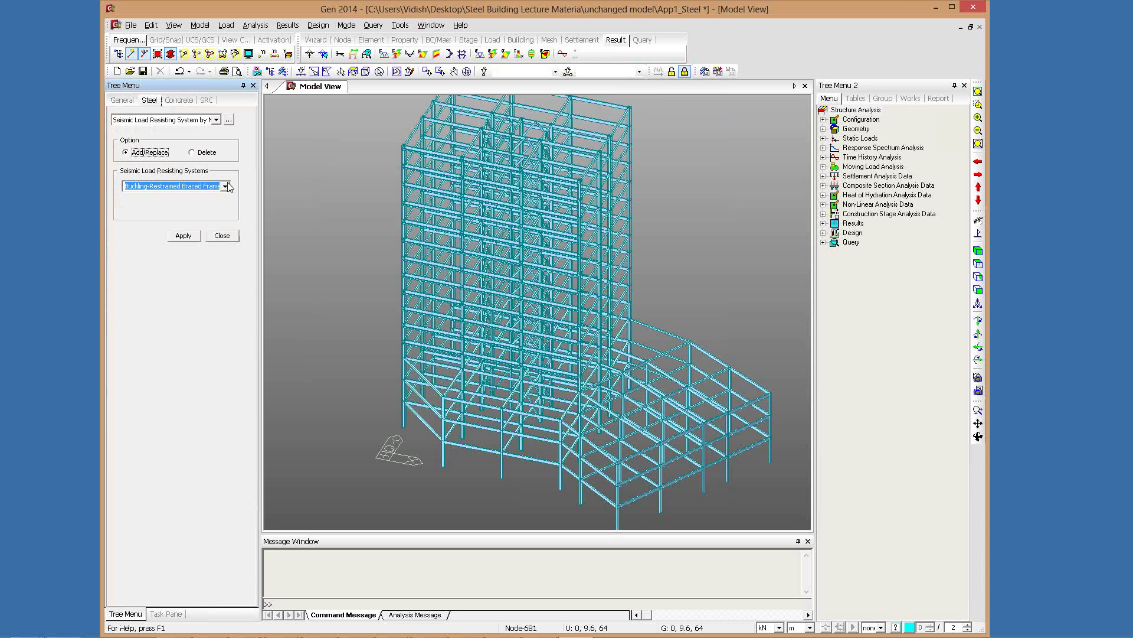
pyautogui.click(225, 187)
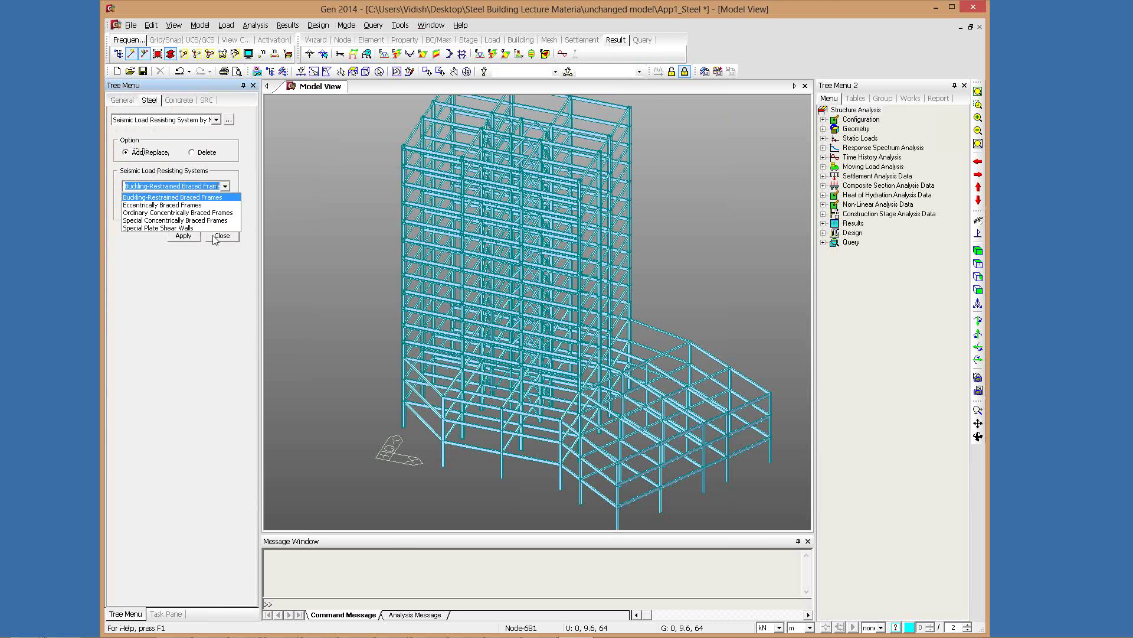
pyautogui.click(429, 260)
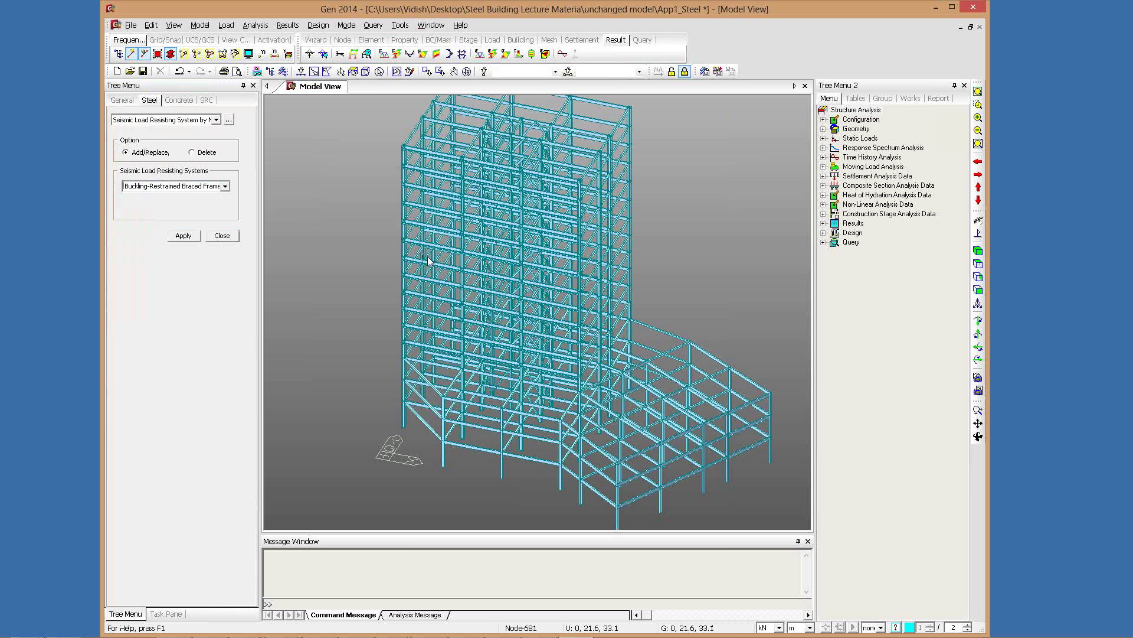
pyautogui.click(429, 260)
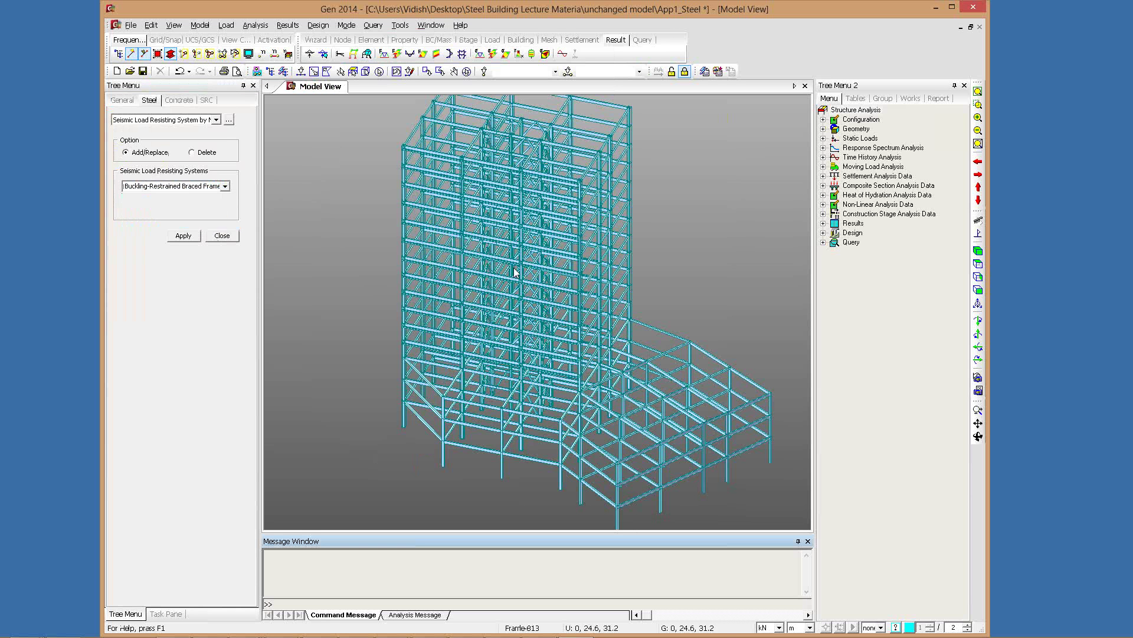
pyautogui.keyDown('ctrl'); pyautogui.moveTo(514, 272); pyautogui.dragTo(904, 104, button='middle'); pyautogui.keyUp('ctrl')
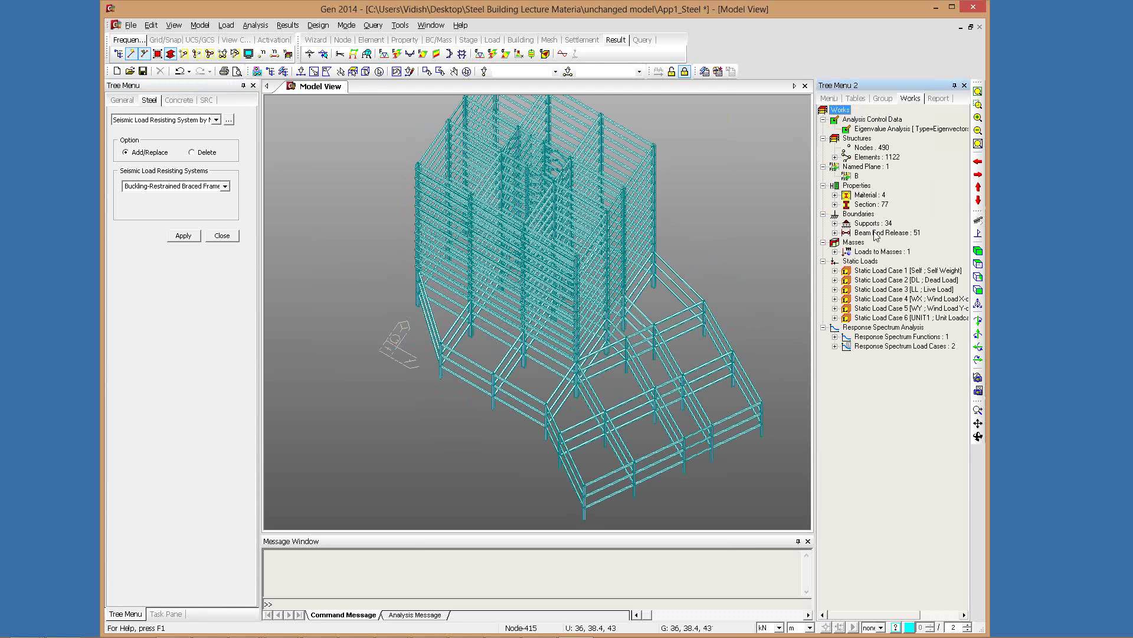
pyautogui.doubleClick(860, 194)
pyautogui.doubleClick(875, 234)
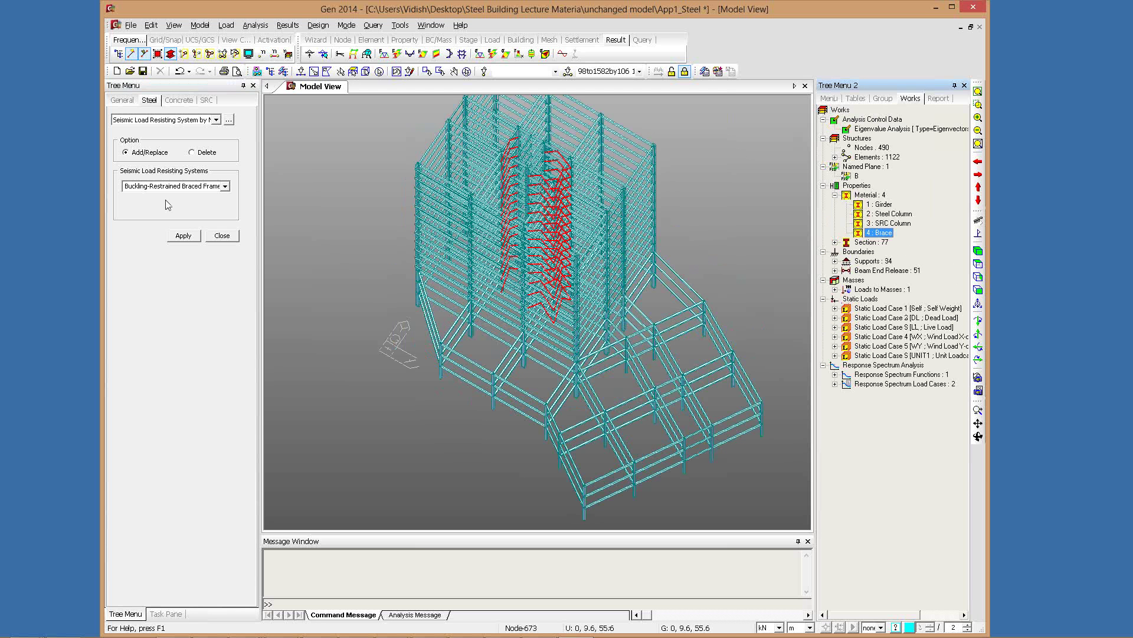
pyautogui.click(182, 236)
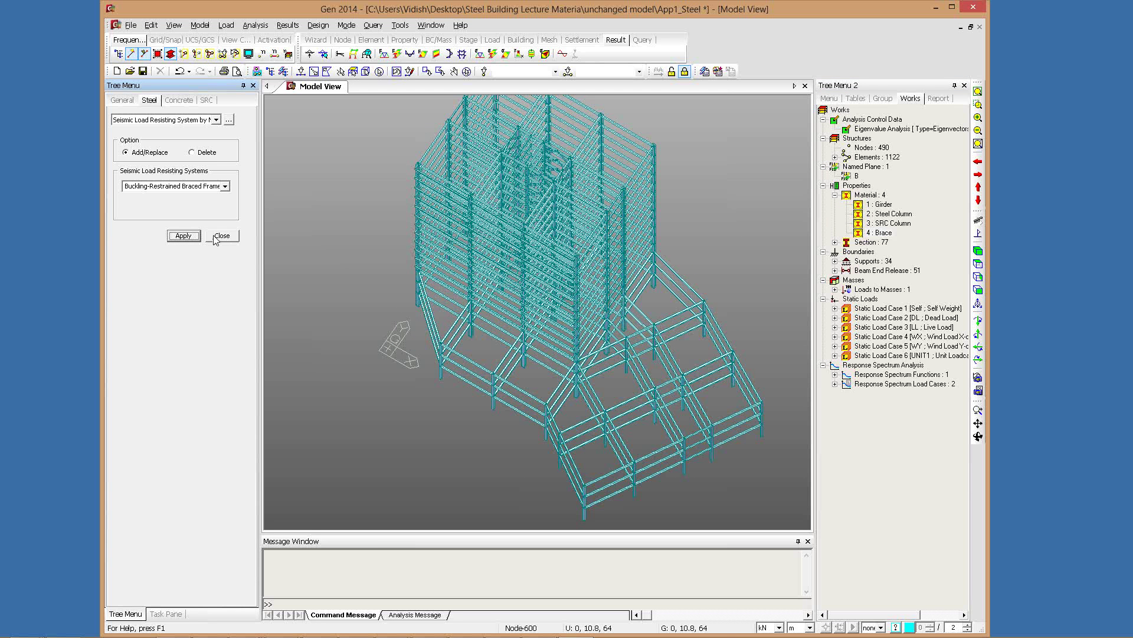
pyautogui.click(219, 236)
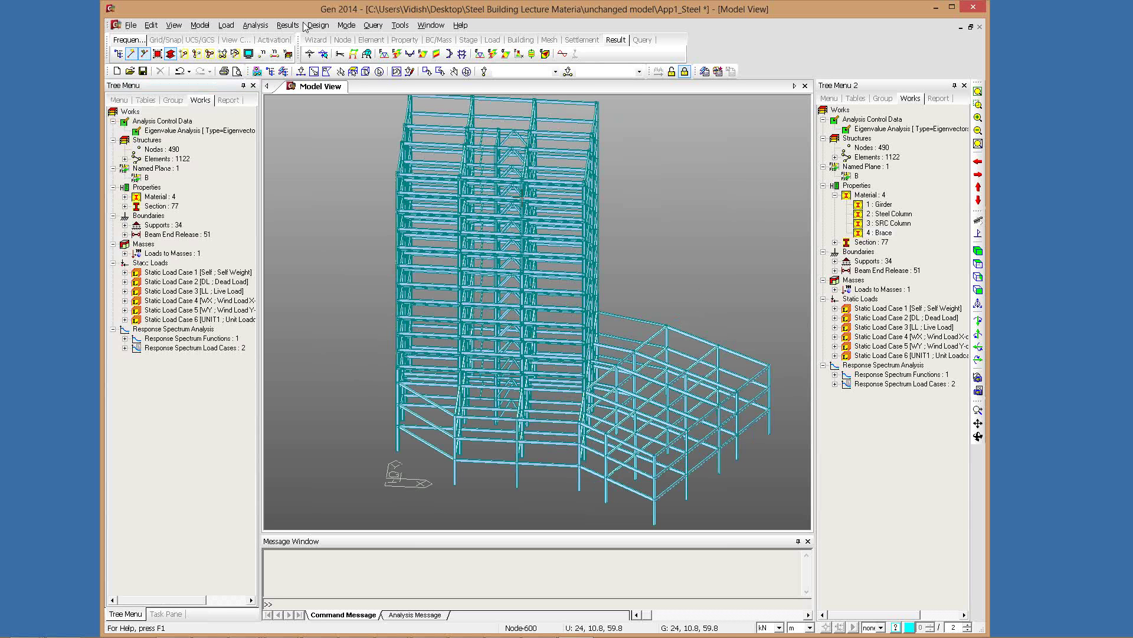
pyautogui.click(310, 25)
pyautogui.moveTo(417, 64)
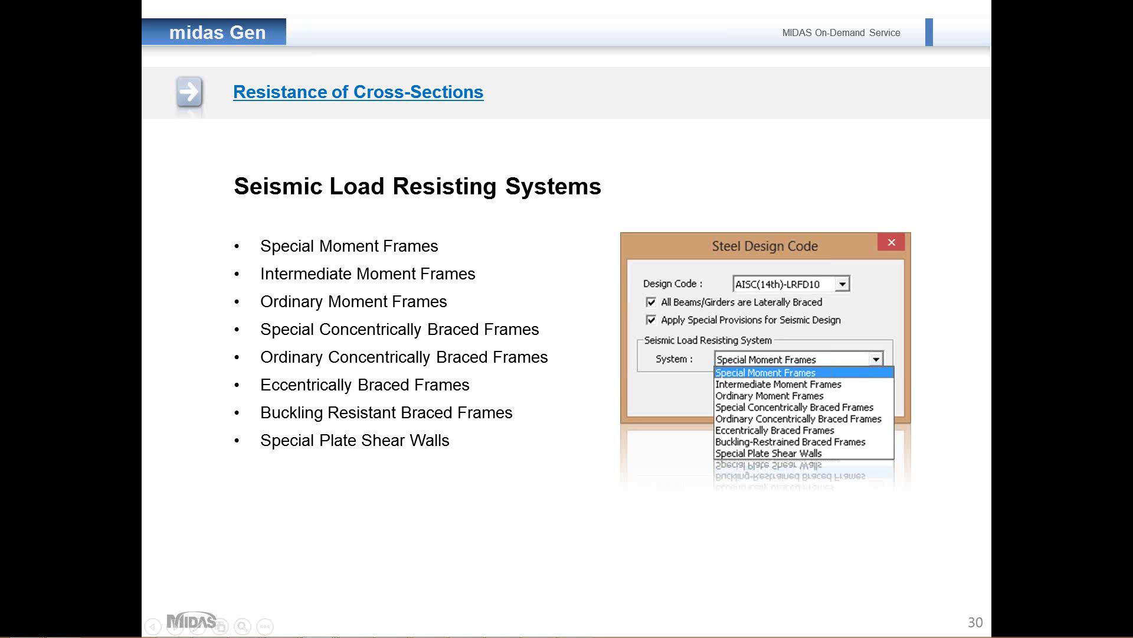
pyautogui.press('Right')
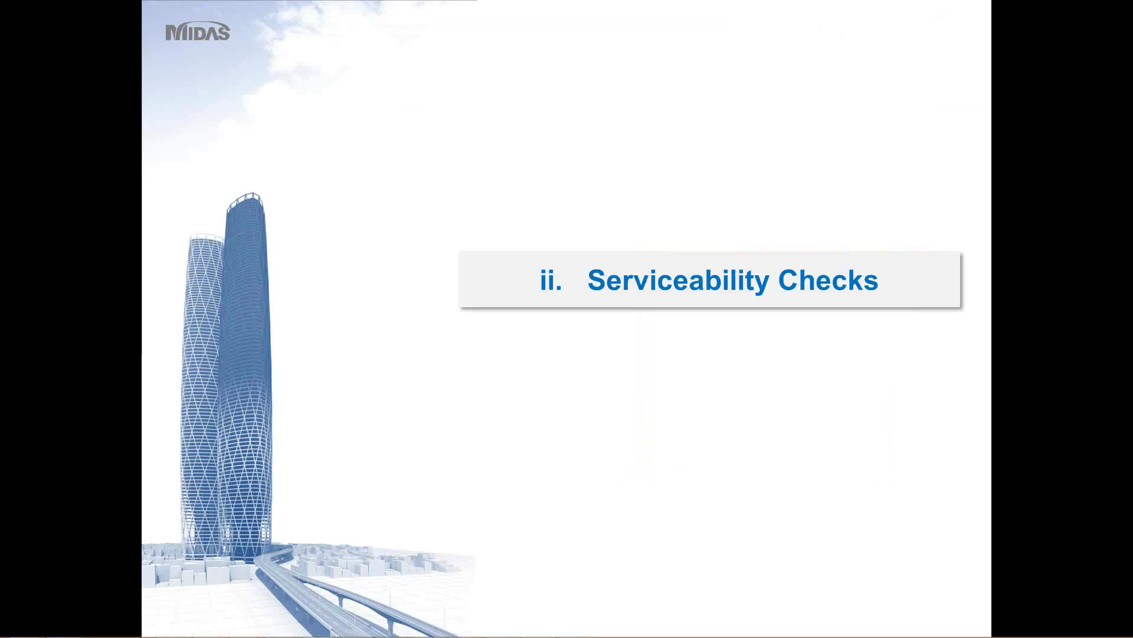
pyautogui.click(608, 455)
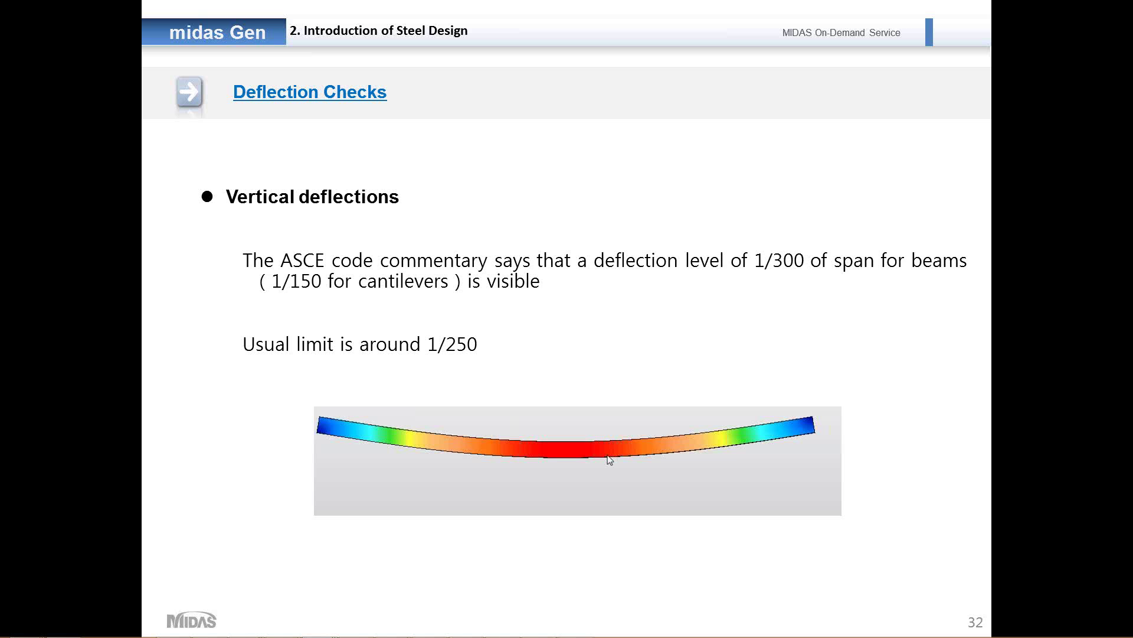
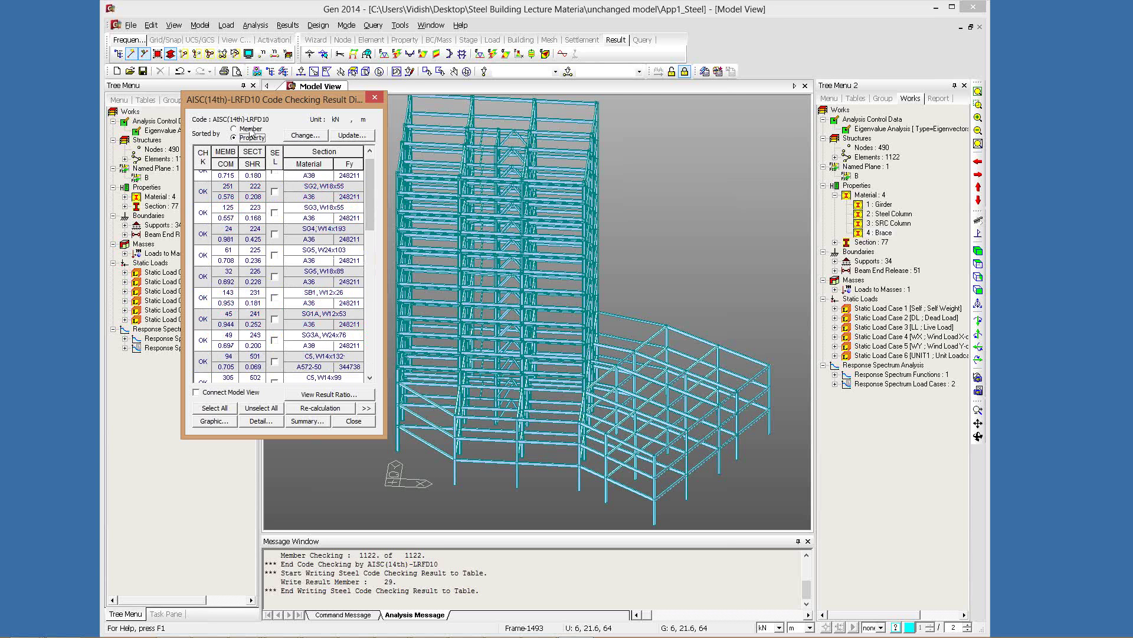
# Select the SG2, W18x55 section in the code checking results, show the extended result columns and review its graphic design report
pyautogui.click(275, 190)
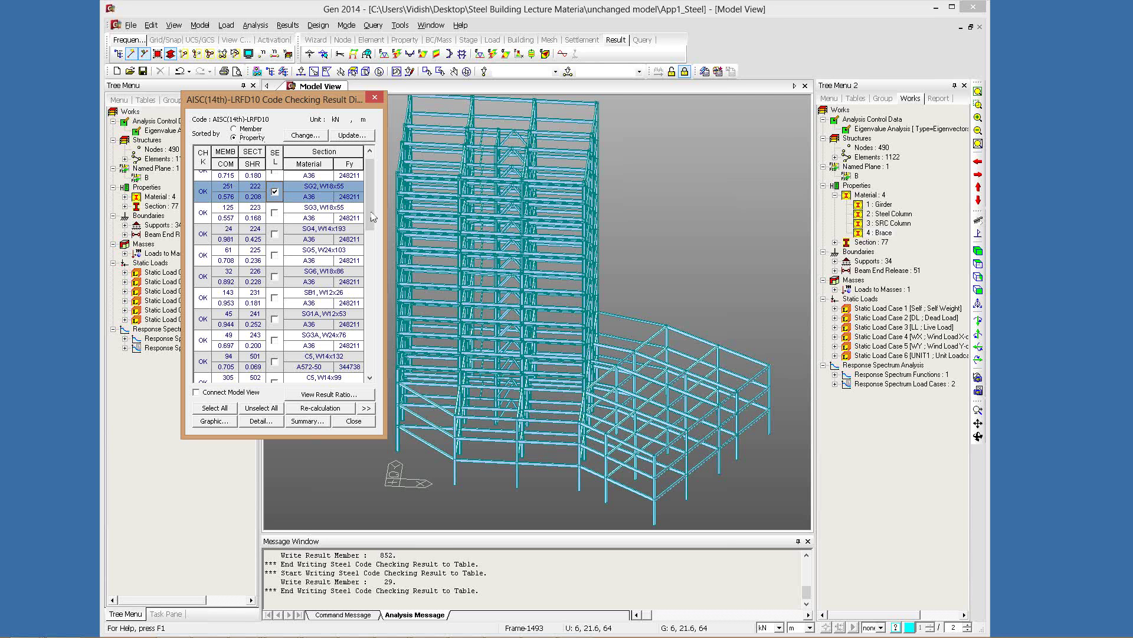
pyautogui.scroll(1, 276, 206)
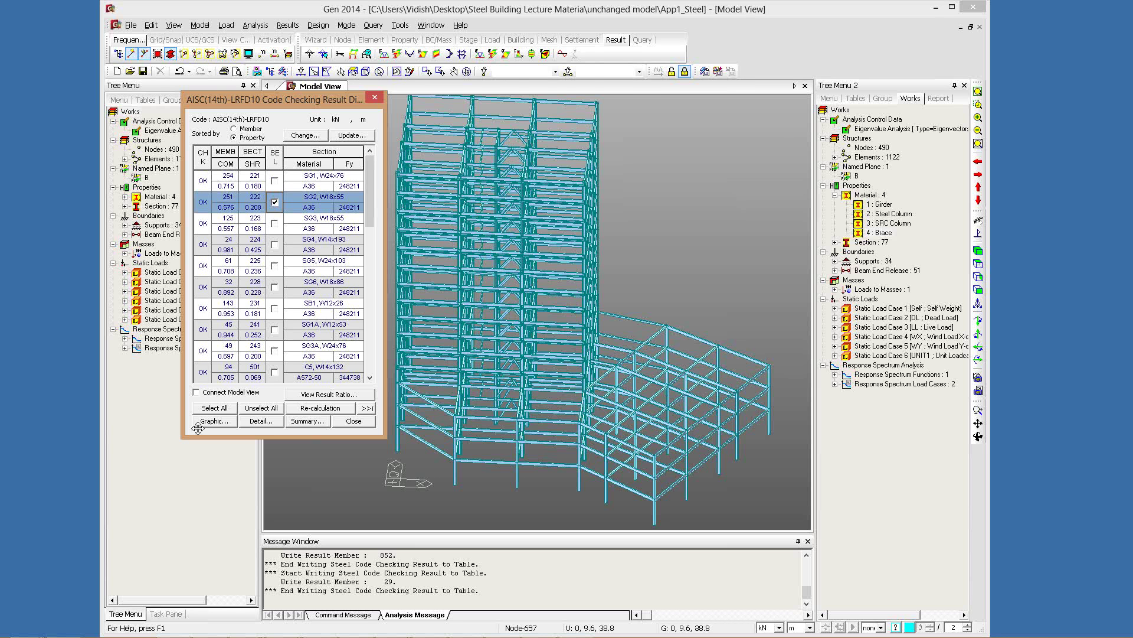
pyautogui.click(367, 407)
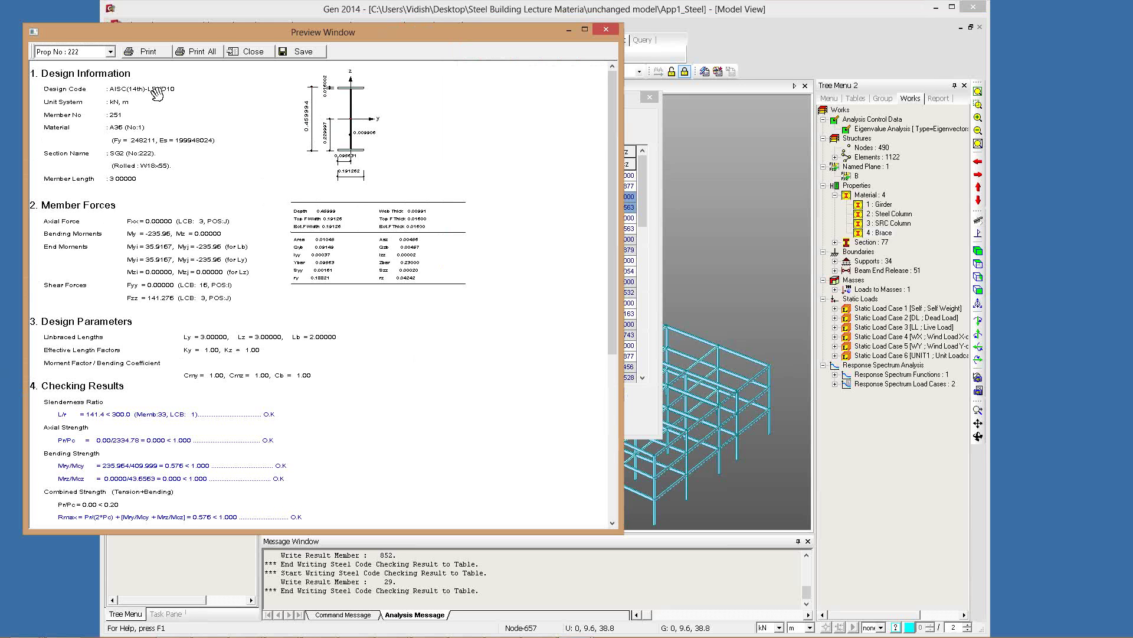
pyautogui.scroll(-3, 157, 95)
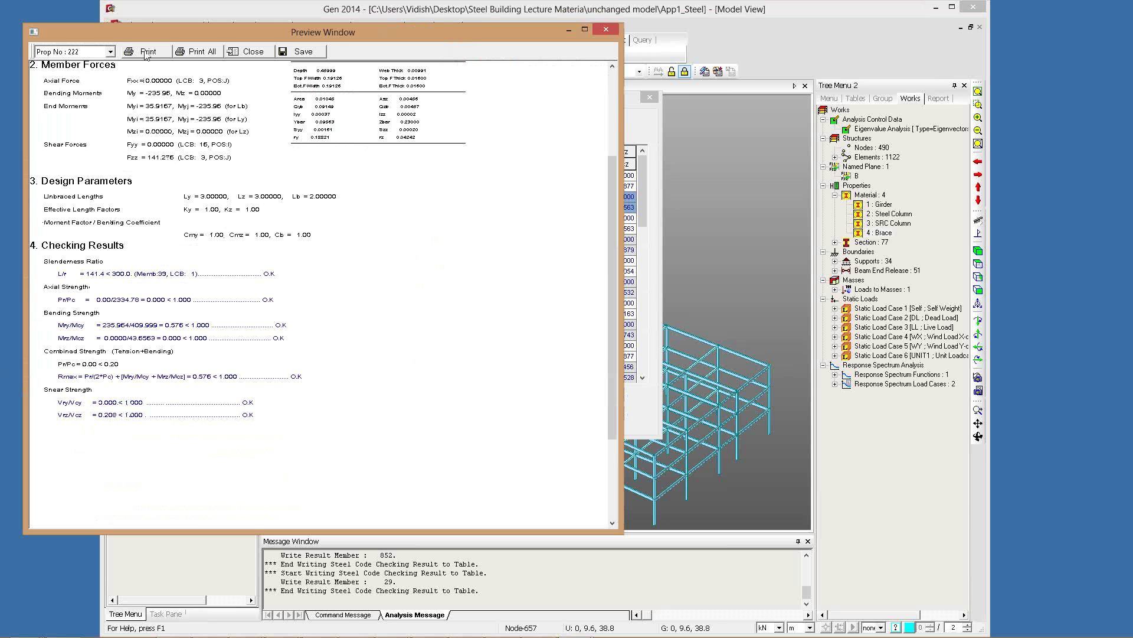
pyautogui.scroll(1, 90, 343)
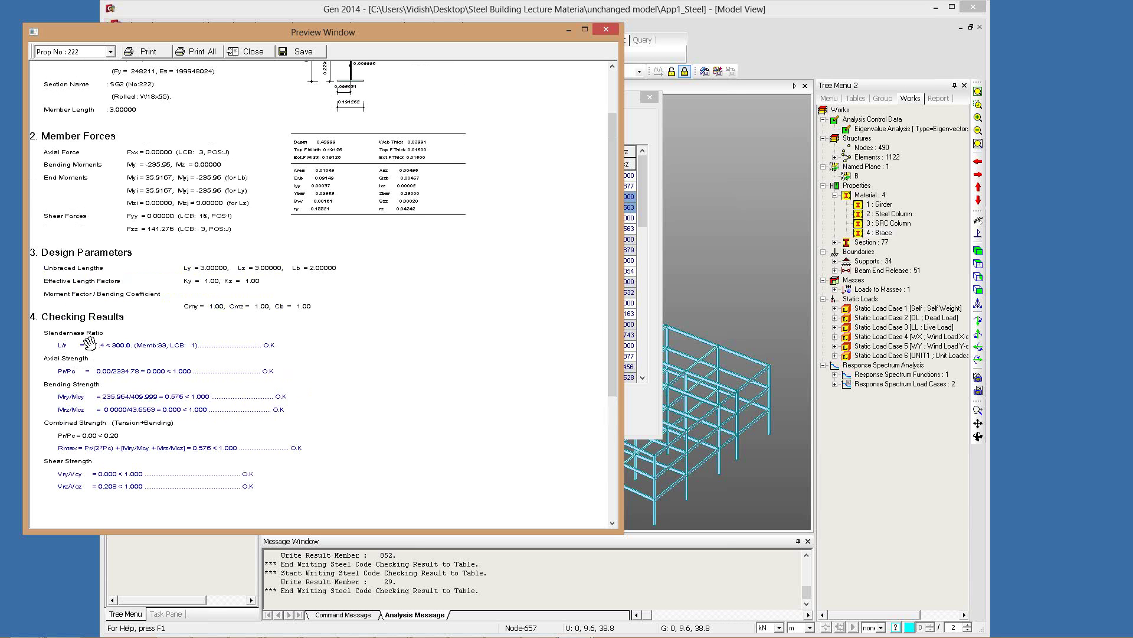
pyautogui.scroll(1, 276, 197)
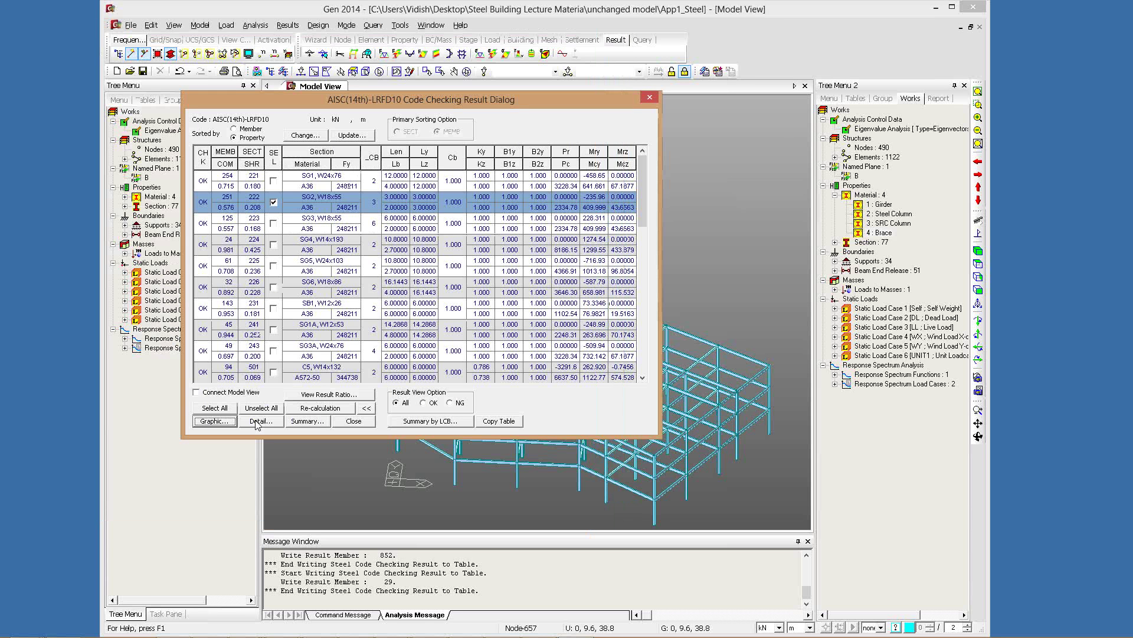
# Open the detailed code checking report of the SG2 section and examine the load combination definitions with their scale-up factors
pyautogui.click(257, 421)
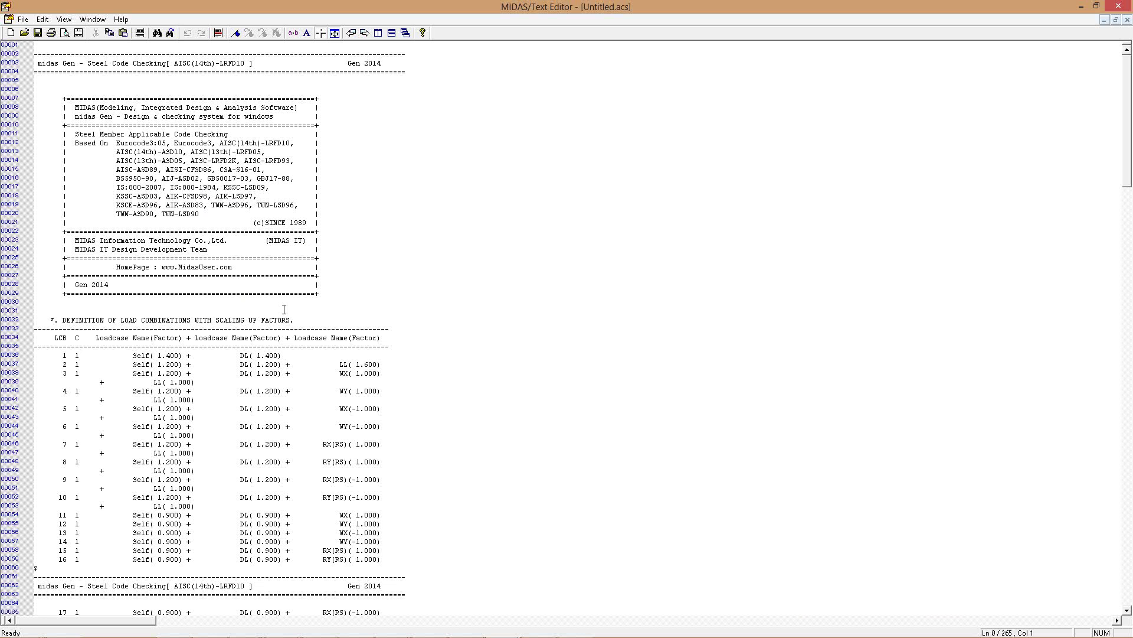
pyautogui.click(284, 309)
pyautogui.scroll(-1, 287, 308)
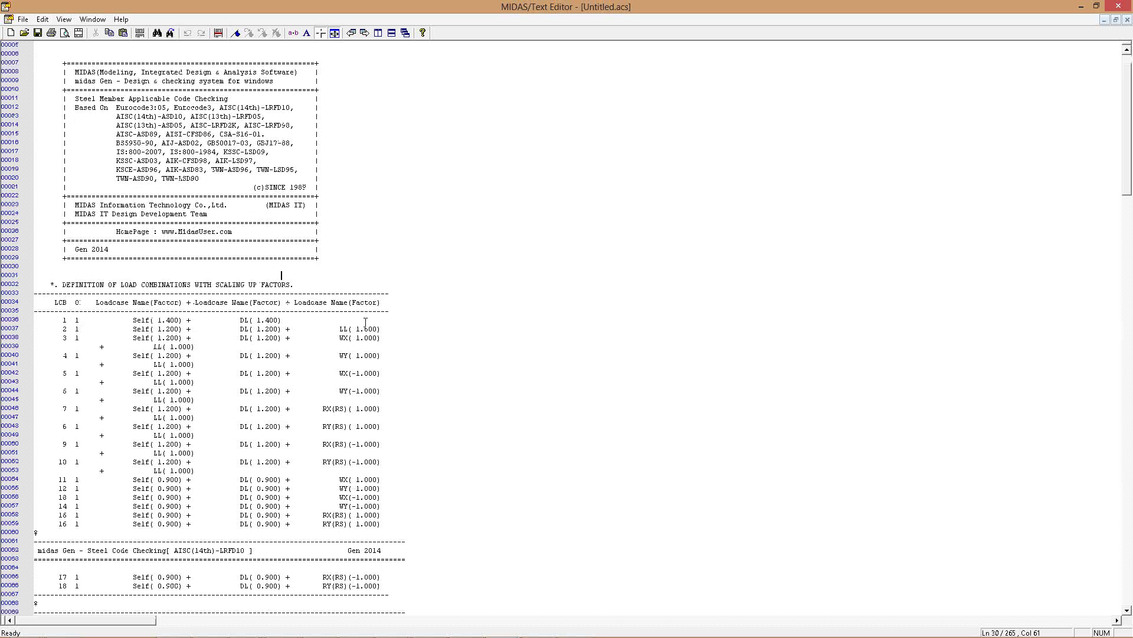
pyautogui.scroll(-1, 366, 323)
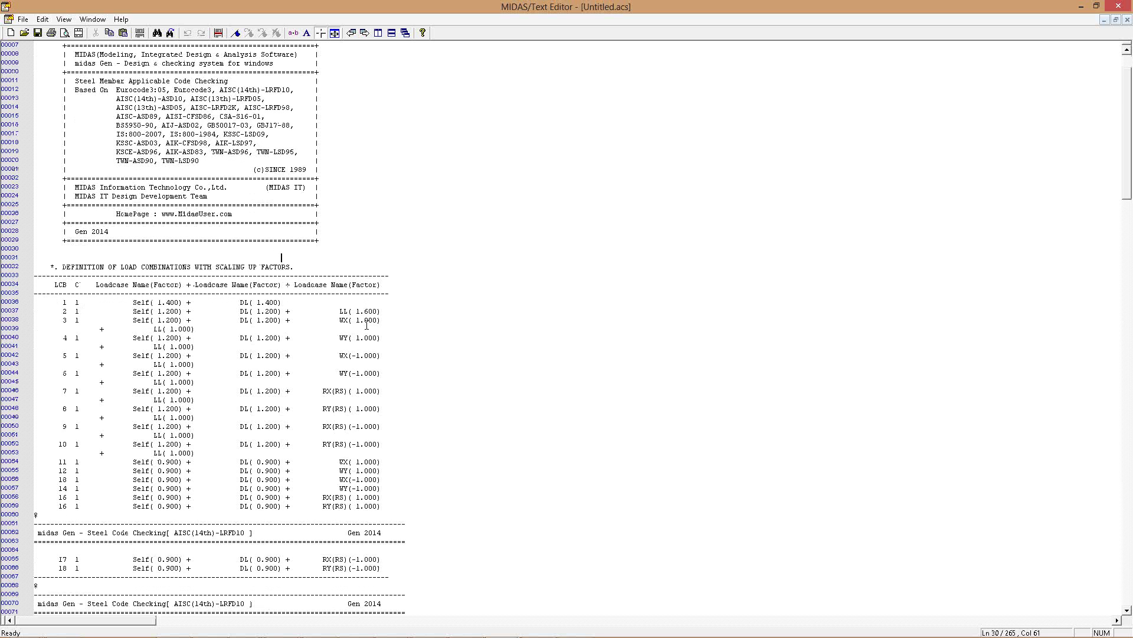
pyautogui.scroll(-5, 367, 325)
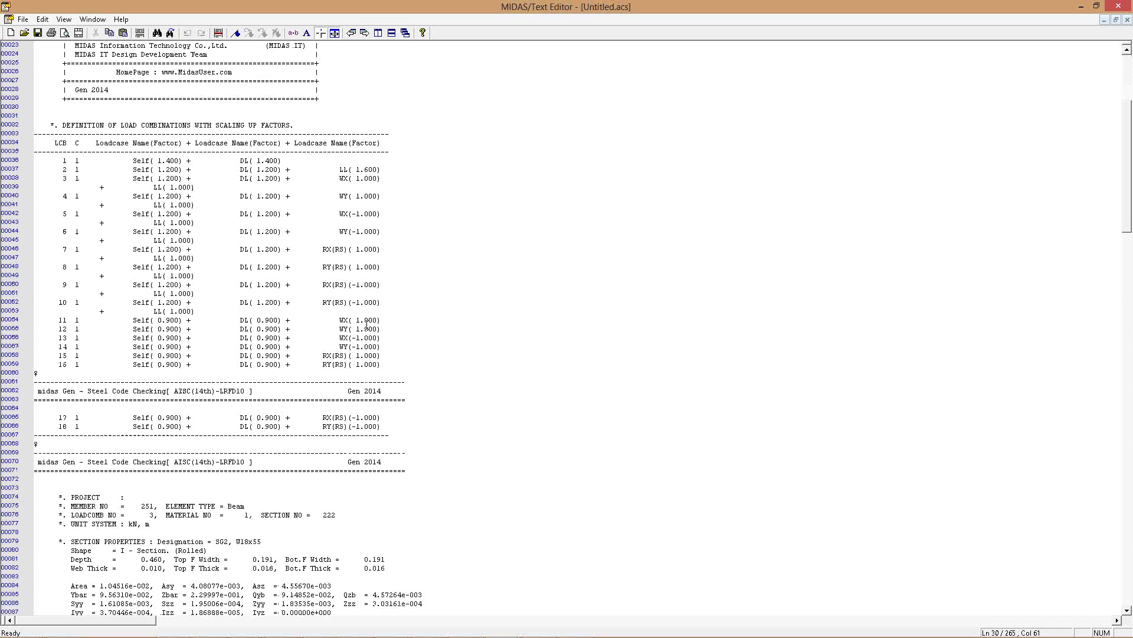
pyautogui.scroll(5, 256, 395)
pyautogui.click(179, 391)
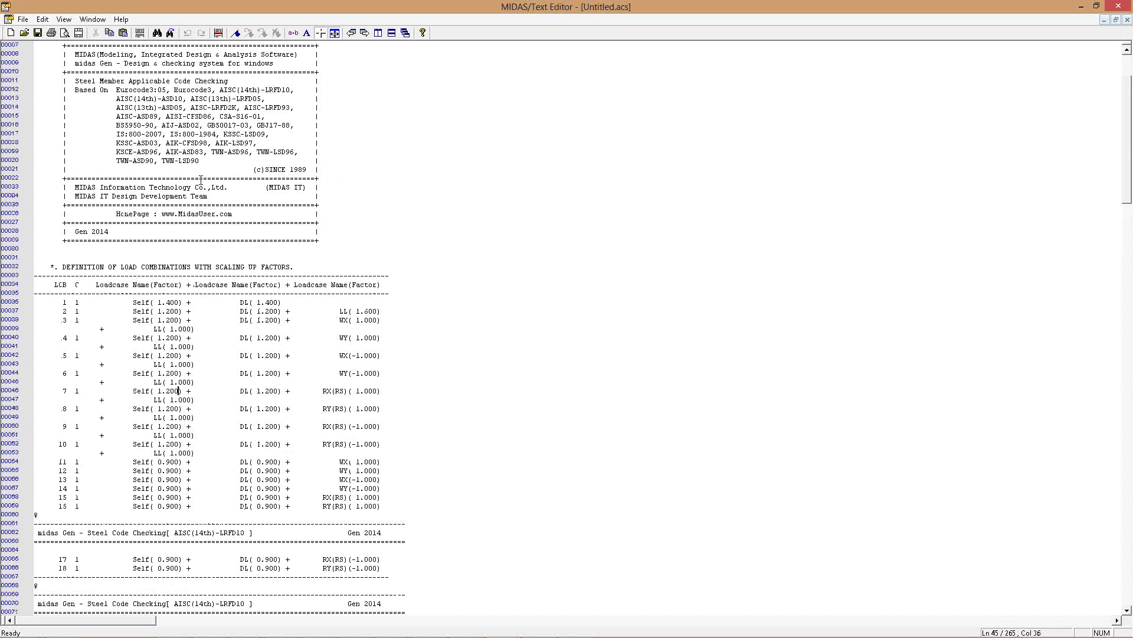
# Examine the report's section properties, moment magnification, axial check and limiting width-thickness ratios of flange and web for flexure
pyautogui.scroll(-15, 204, 236)
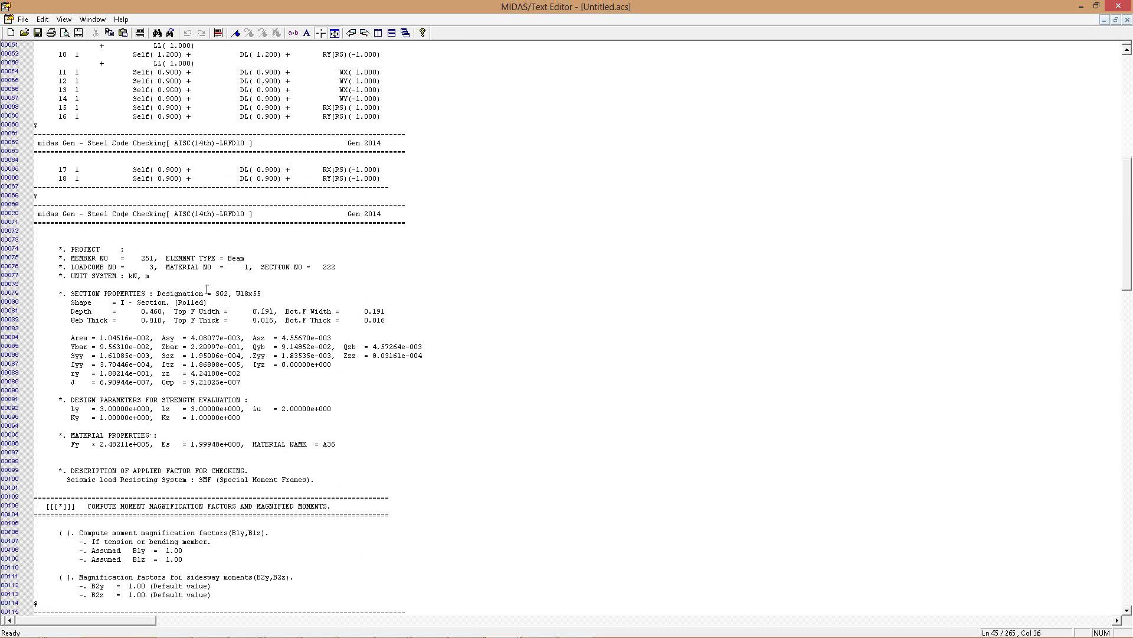
pyautogui.scroll(-9, 207, 289)
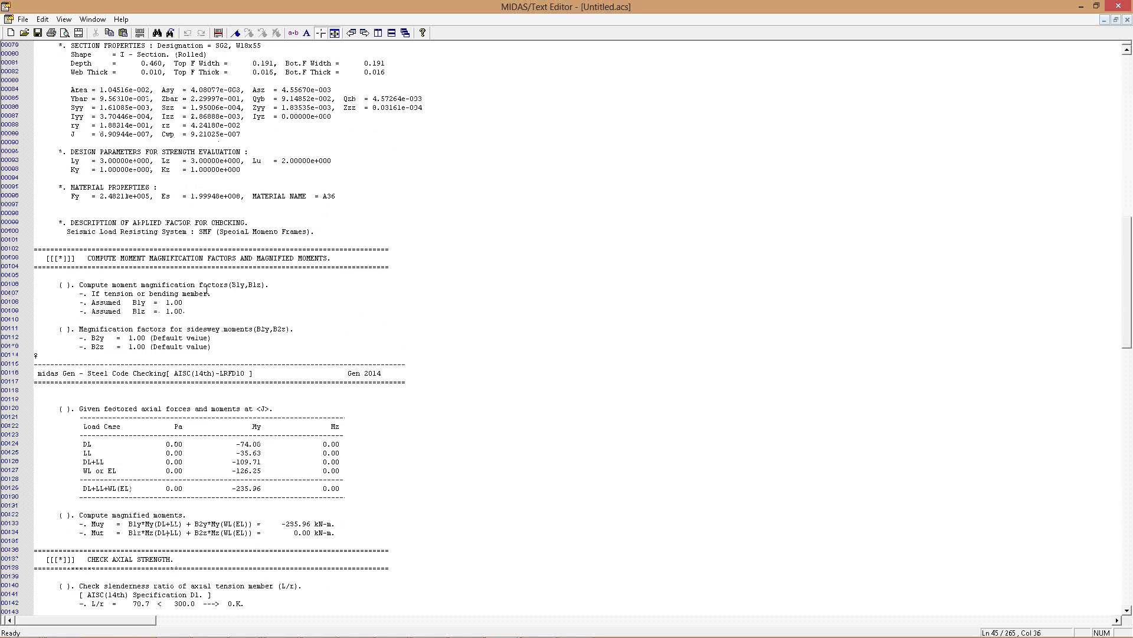
pyautogui.scroll(-1, 206, 289)
pyautogui.scroll(-9, 207, 289)
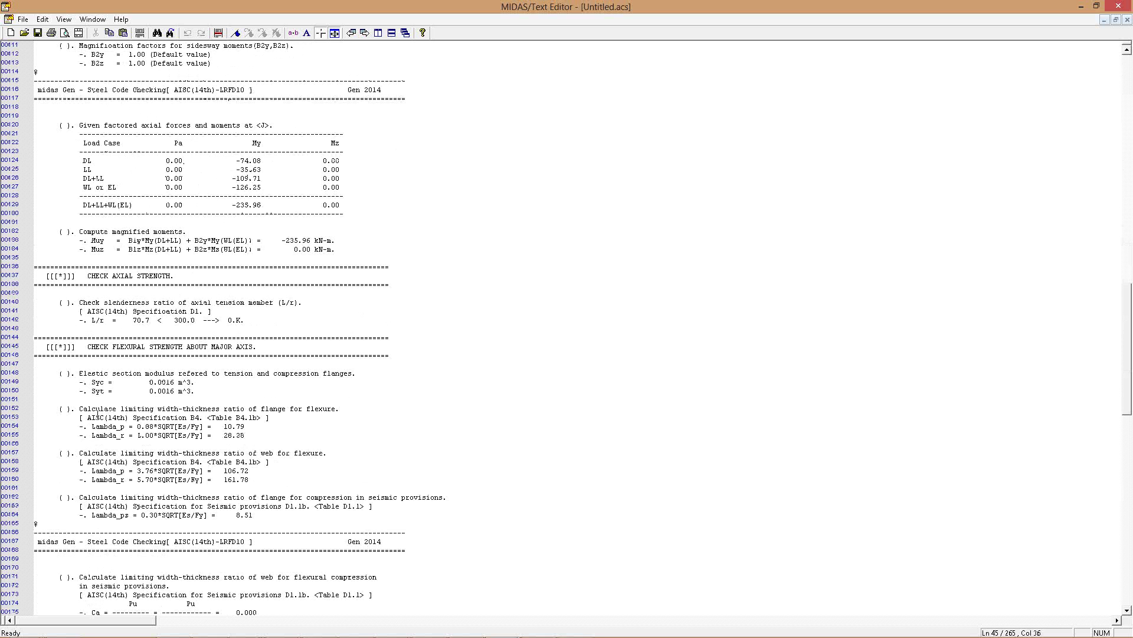
pyautogui.moveTo(75, 417); pyautogui.dragTo(302, 417)
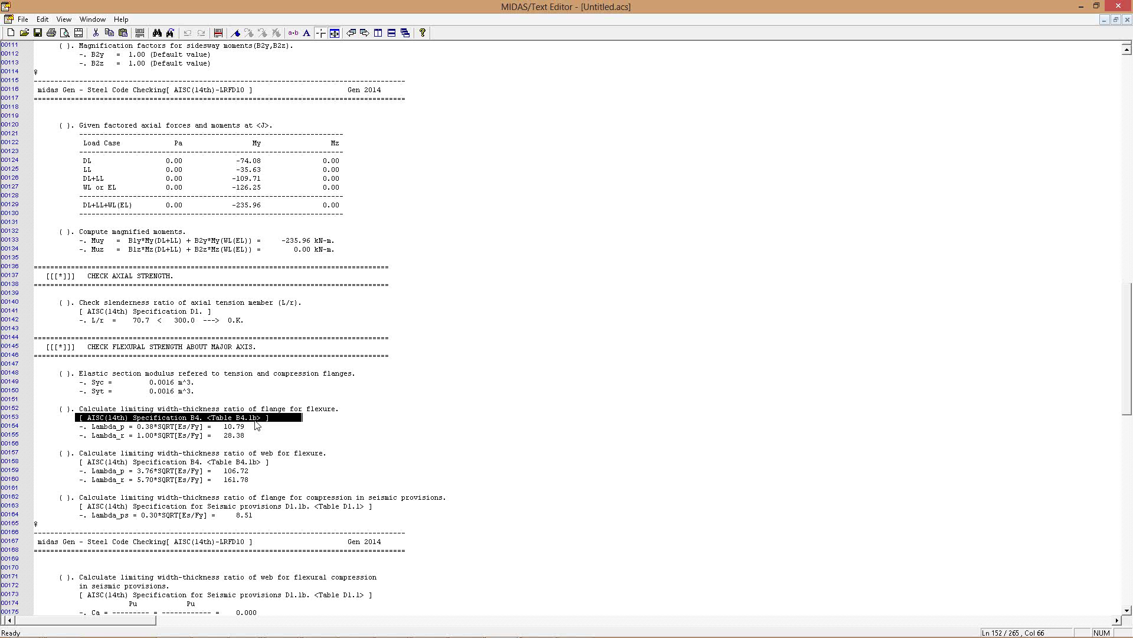
pyautogui.click(260, 472)
pyautogui.scroll(-5, 224, 370)
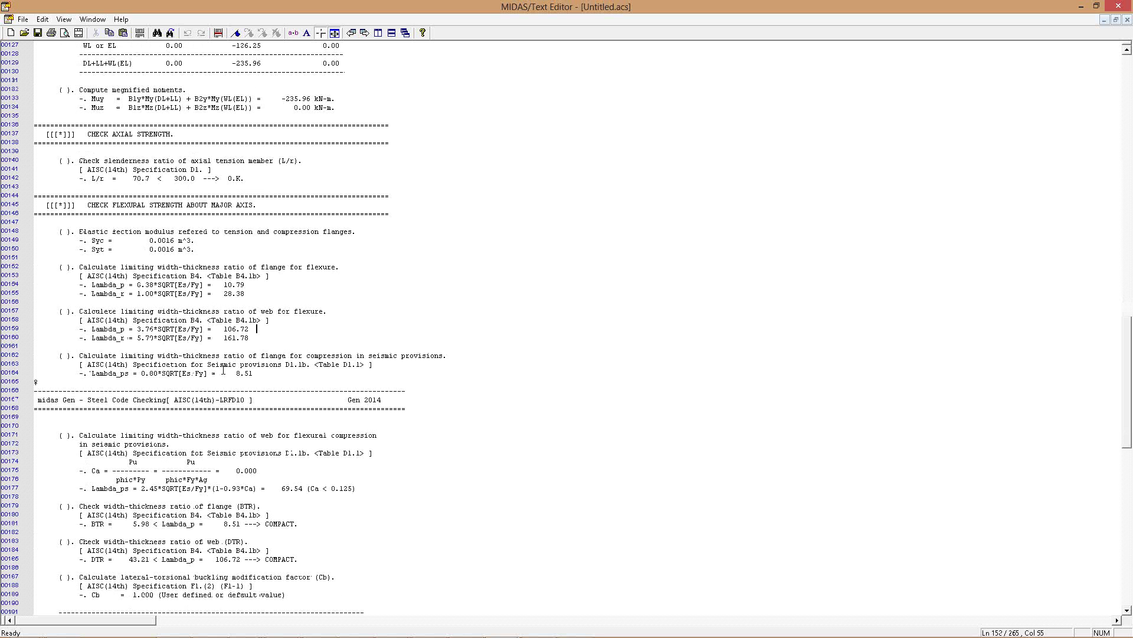
pyautogui.moveTo(91, 373); pyautogui.dragTo(219, 373)
pyautogui.click(217, 339)
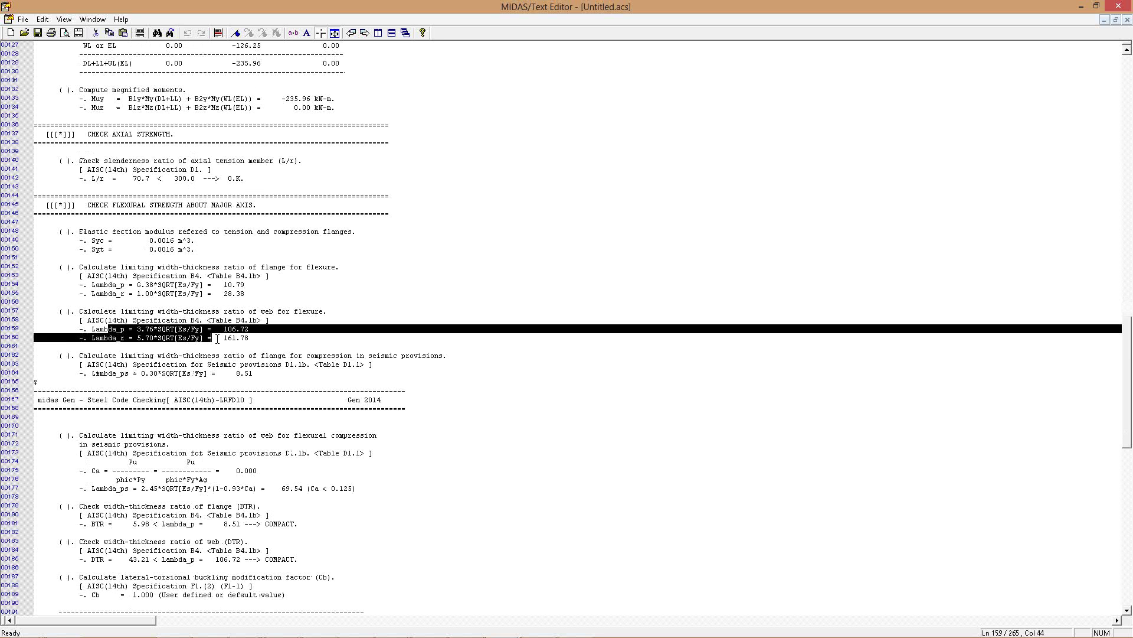
# Examine the report's compactness, yielding, lateral-torsional buckling, combined and shear strength checks, and reduce the report from full screen to a smaller window
pyautogui.scroll(-5, 219, 348)
pyautogui.scroll(-5, 219, 350)
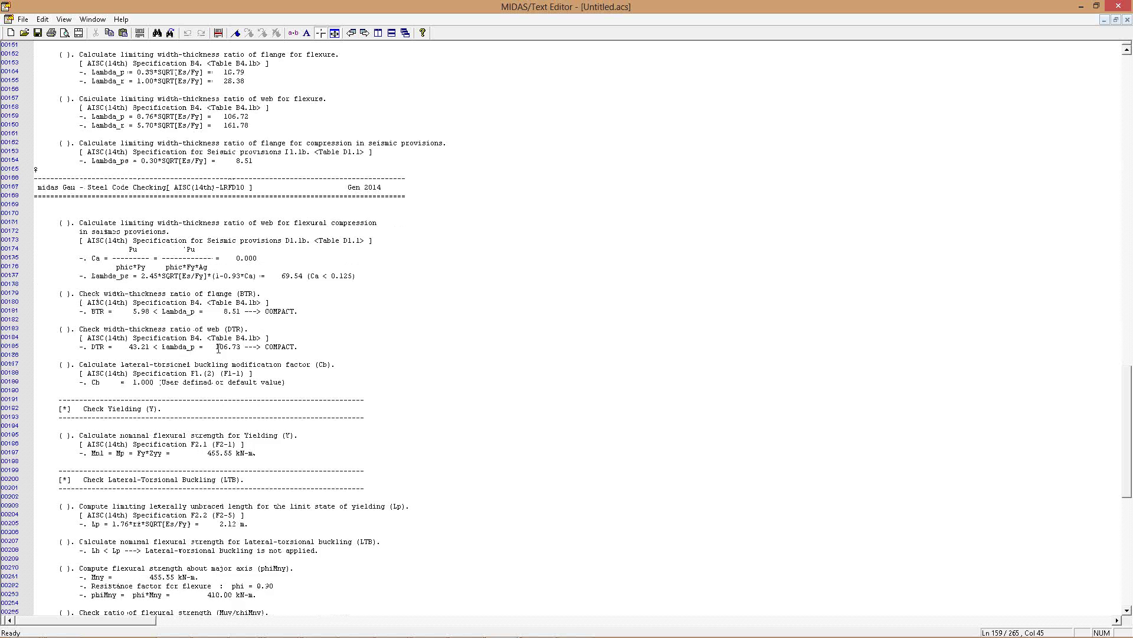
pyautogui.scroll(-4, 218, 355)
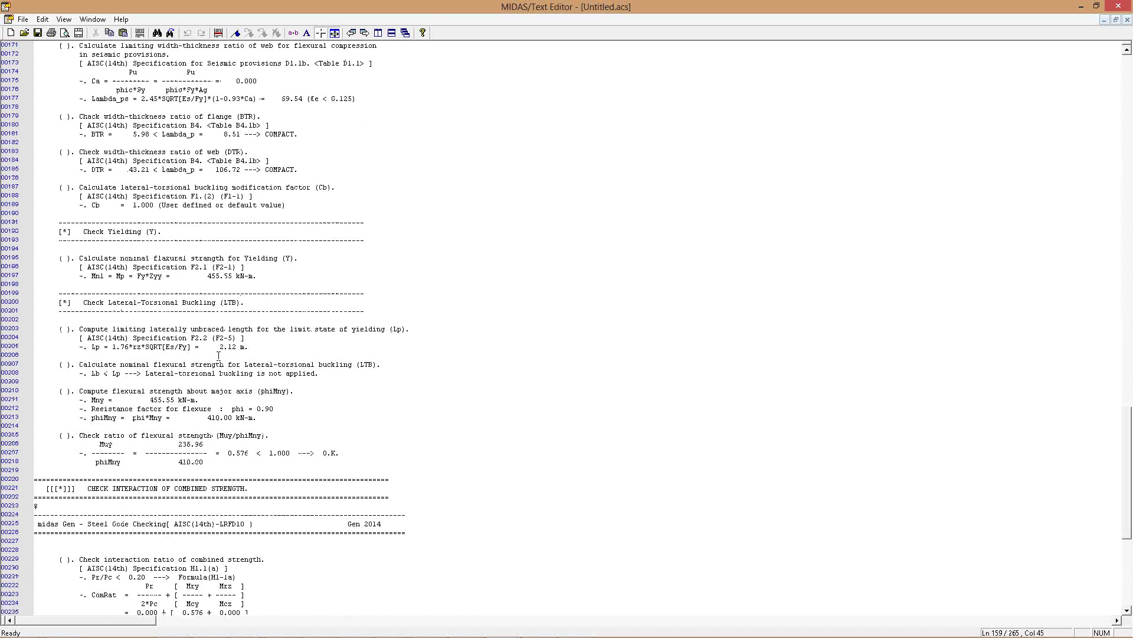
pyautogui.scroll(-9, 219, 355)
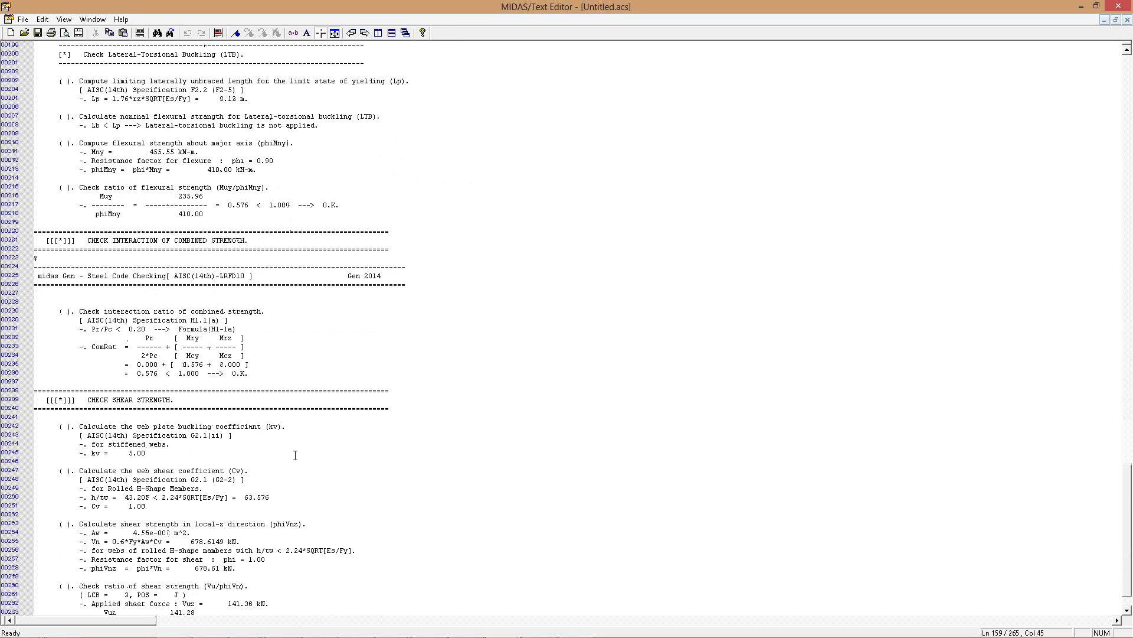
pyautogui.scroll(-7, 270, 456)
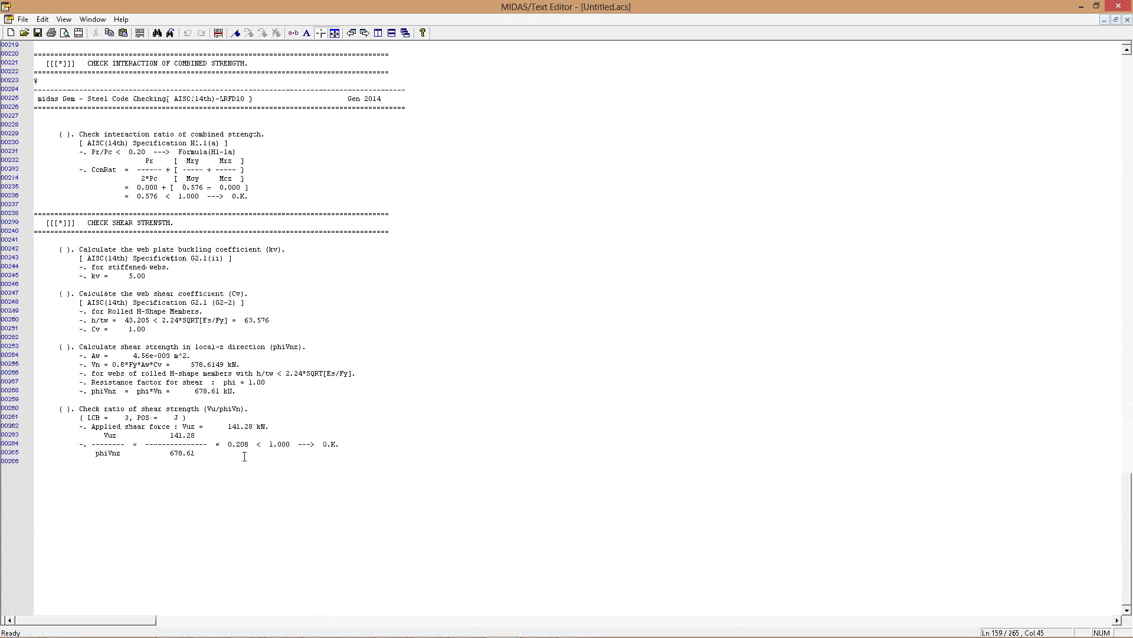
pyautogui.click(394, 468)
pyautogui.click(1096, 6)
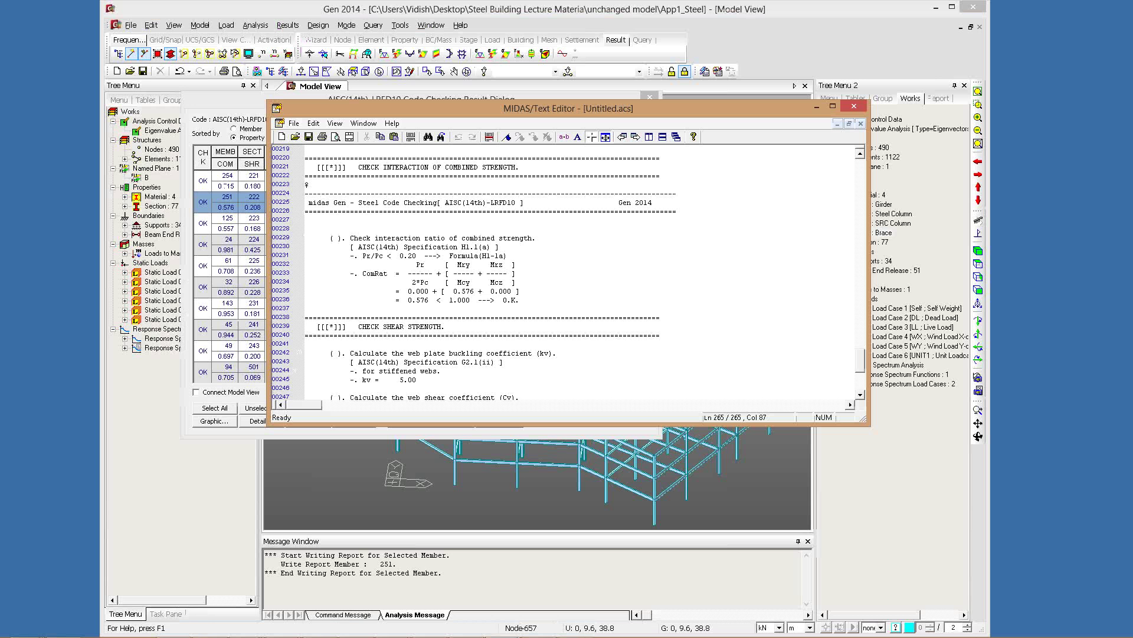
# Close the detailed design report and look further down the list of code checking results
pyautogui.click(854, 106)
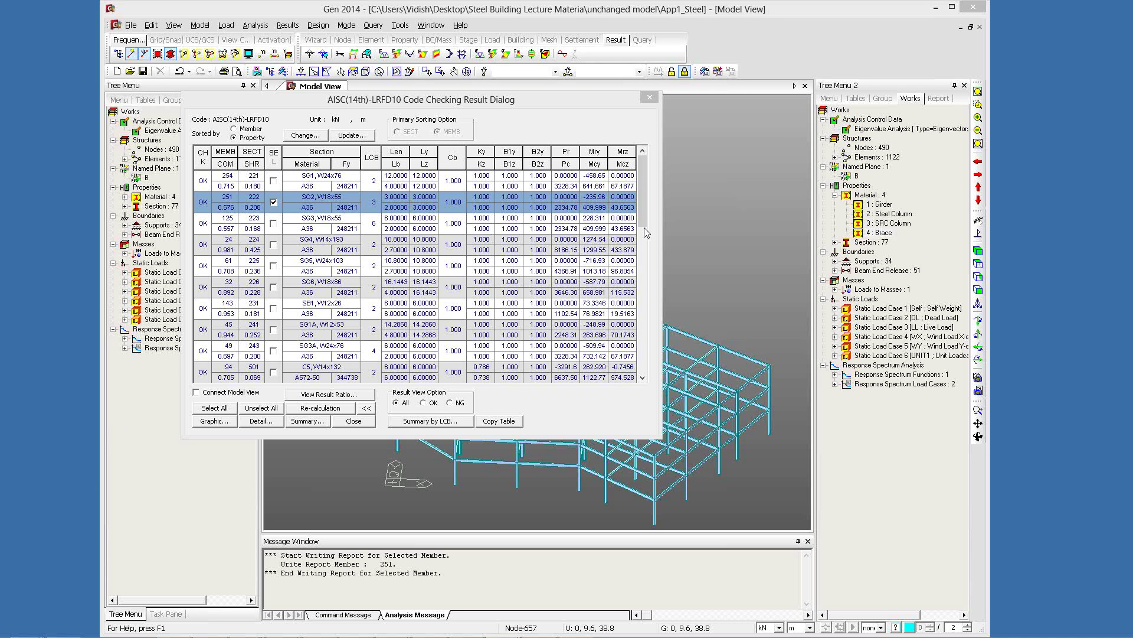
pyautogui.moveTo(645, 232); pyautogui.dragTo(650, 280)
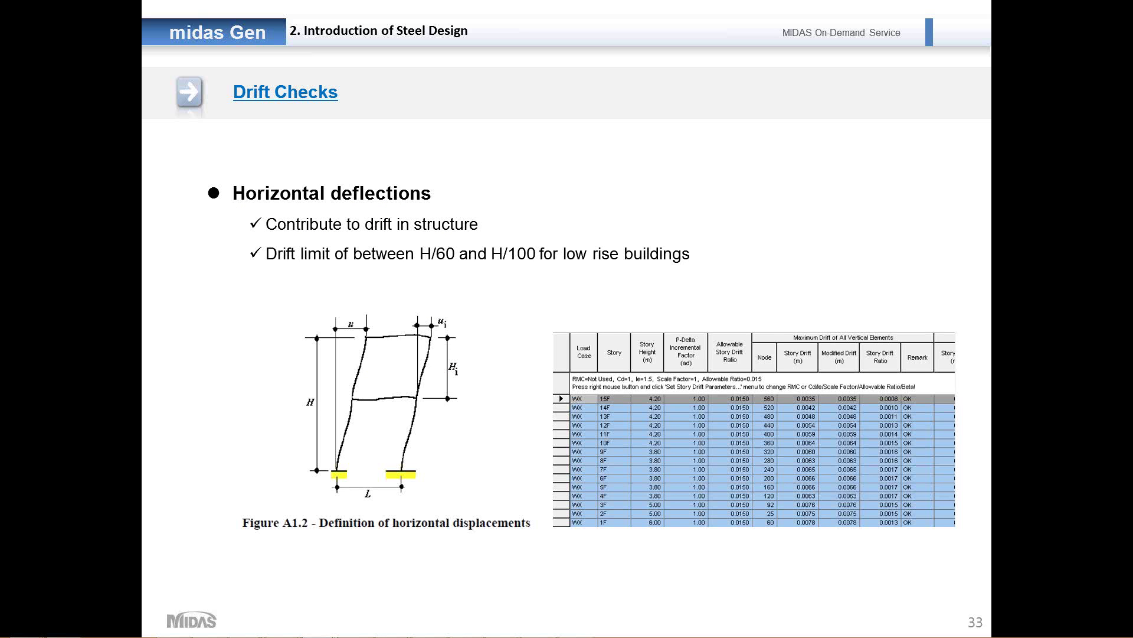
pyautogui.press('Right')
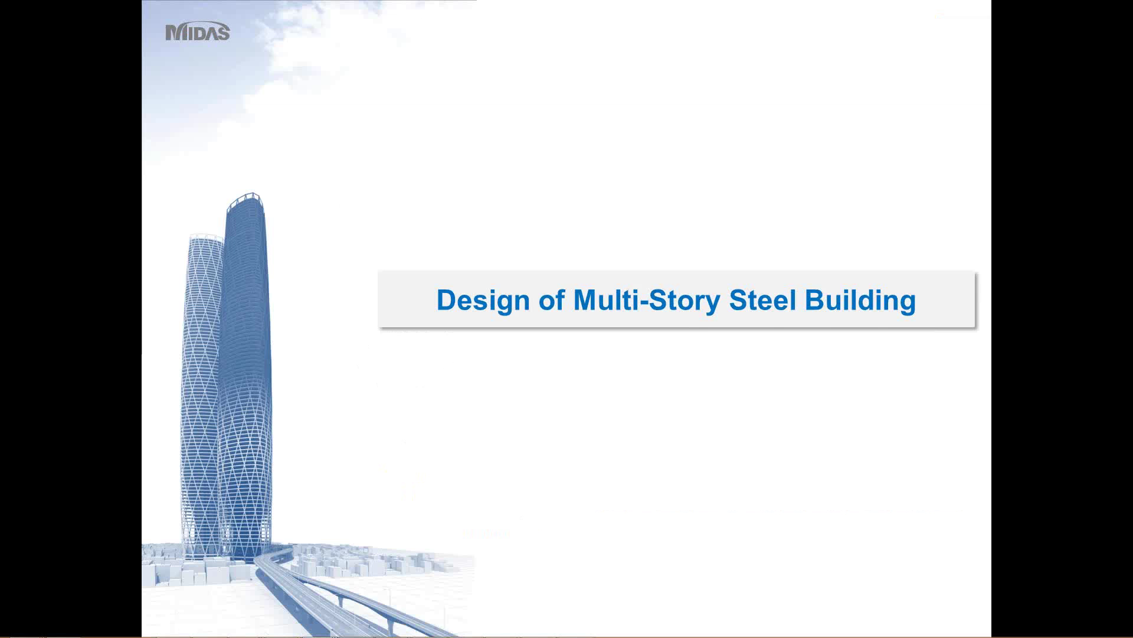
pyautogui.press('Right')
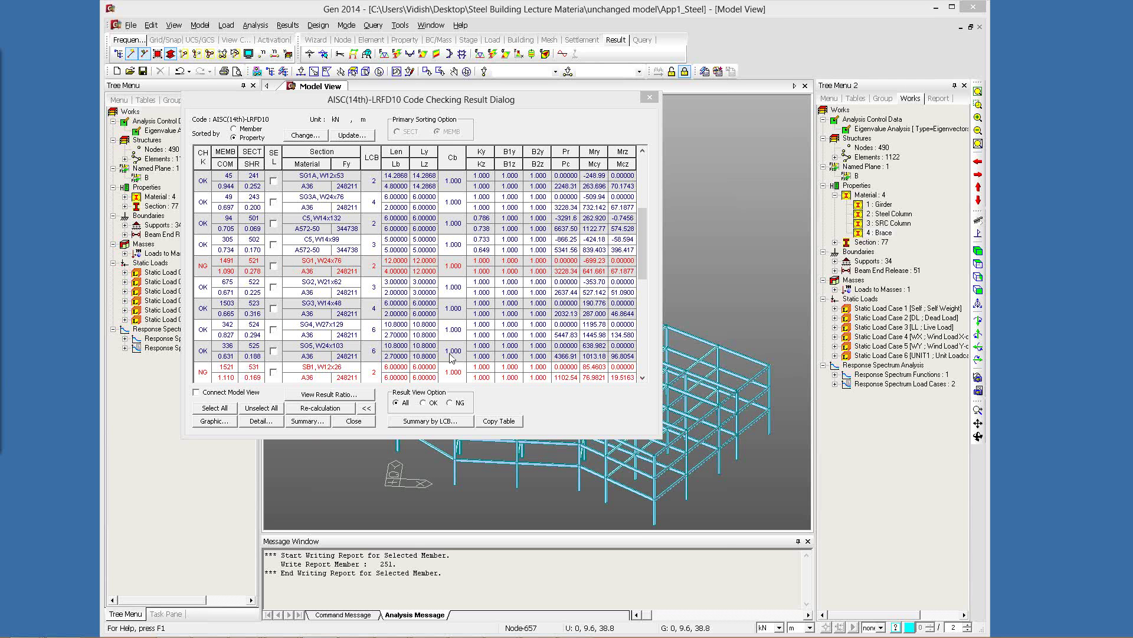
# Select the SG1, W24x76 section 521, then search AISC sections with combined ratio 0.8 to 1 for property 222 and change it to W18x40
pyautogui.moveTo(638, 239); pyautogui.dragTo(273, 248)
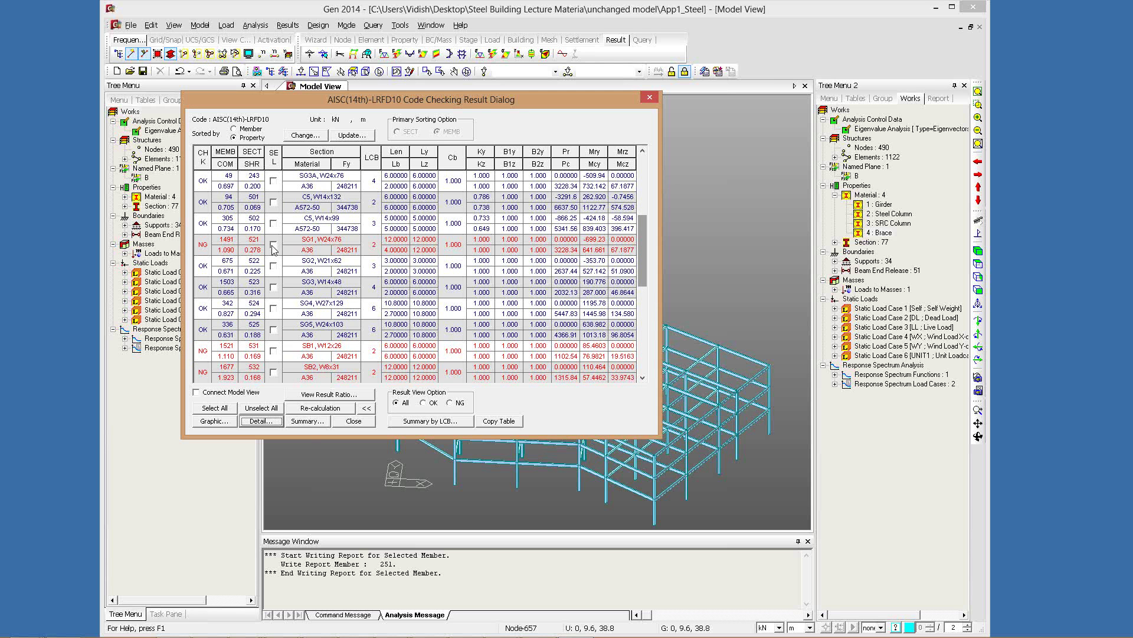
pyautogui.click(274, 245)
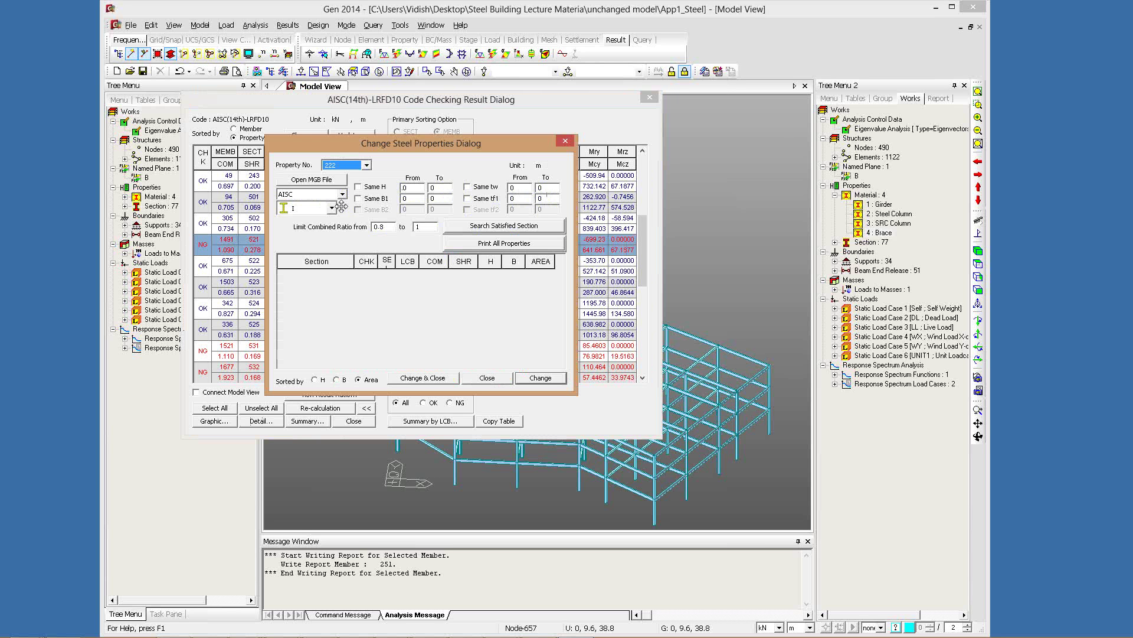
pyautogui.moveTo(466, 170); pyautogui.dragTo(541, 235)
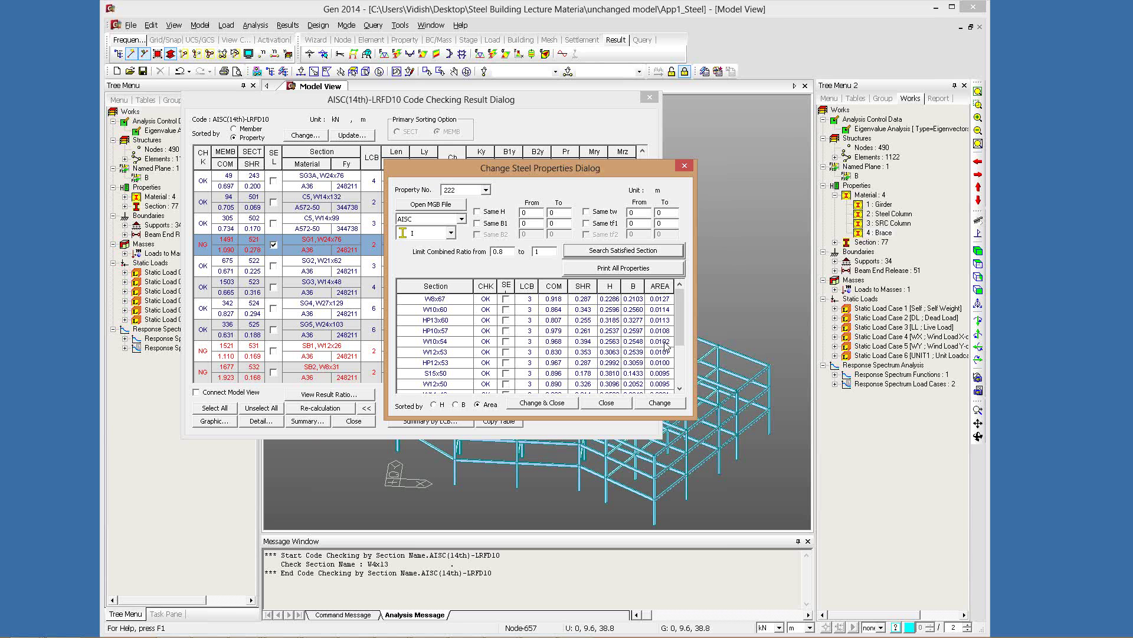
pyautogui.click(682, 383)
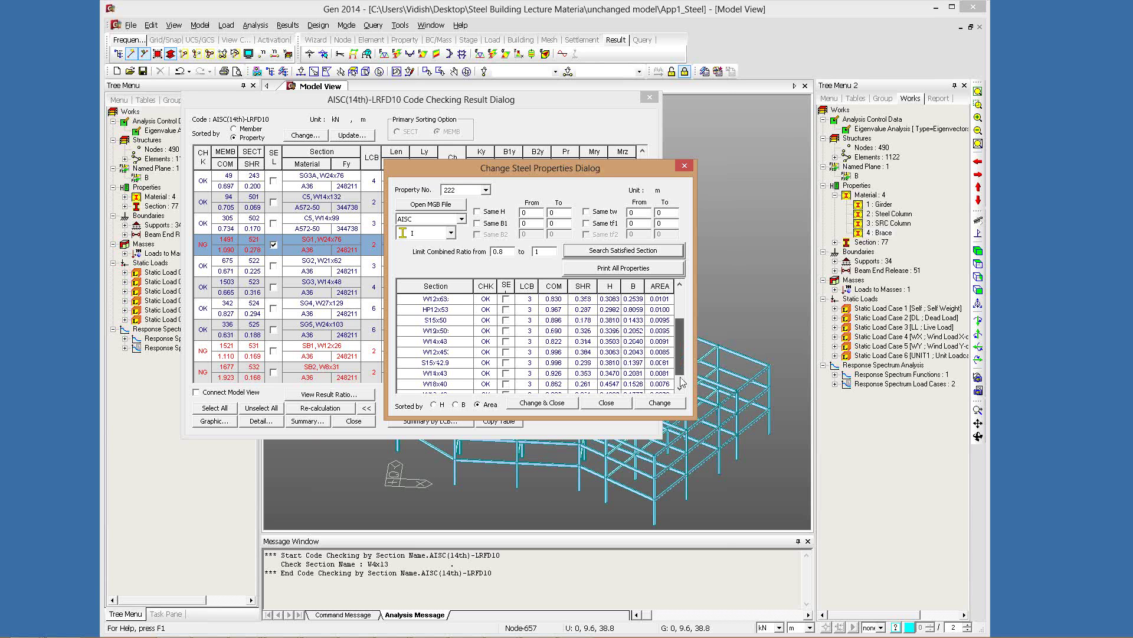
pyautogui.click(683, 388)
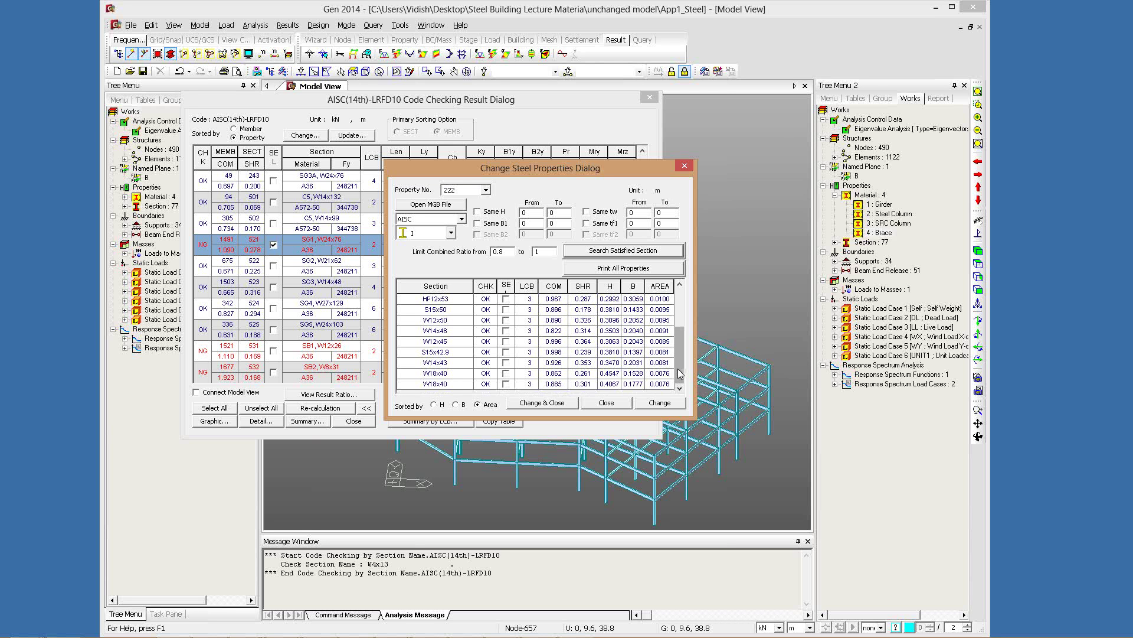
pyautogui.click(507, 384)
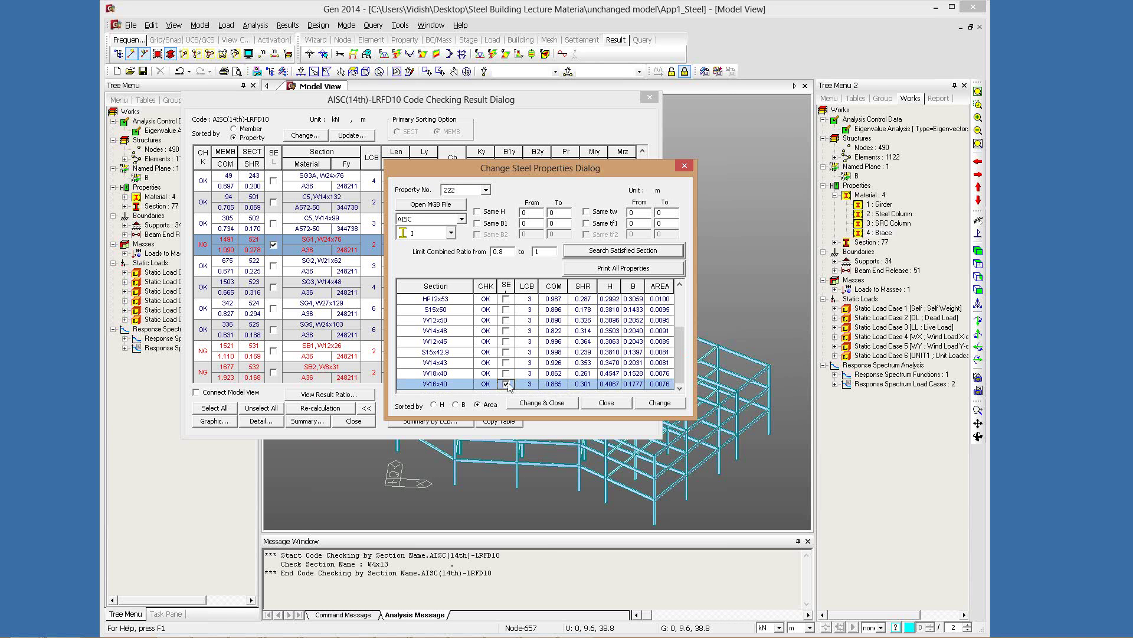
pyautogui.click(542, 402)
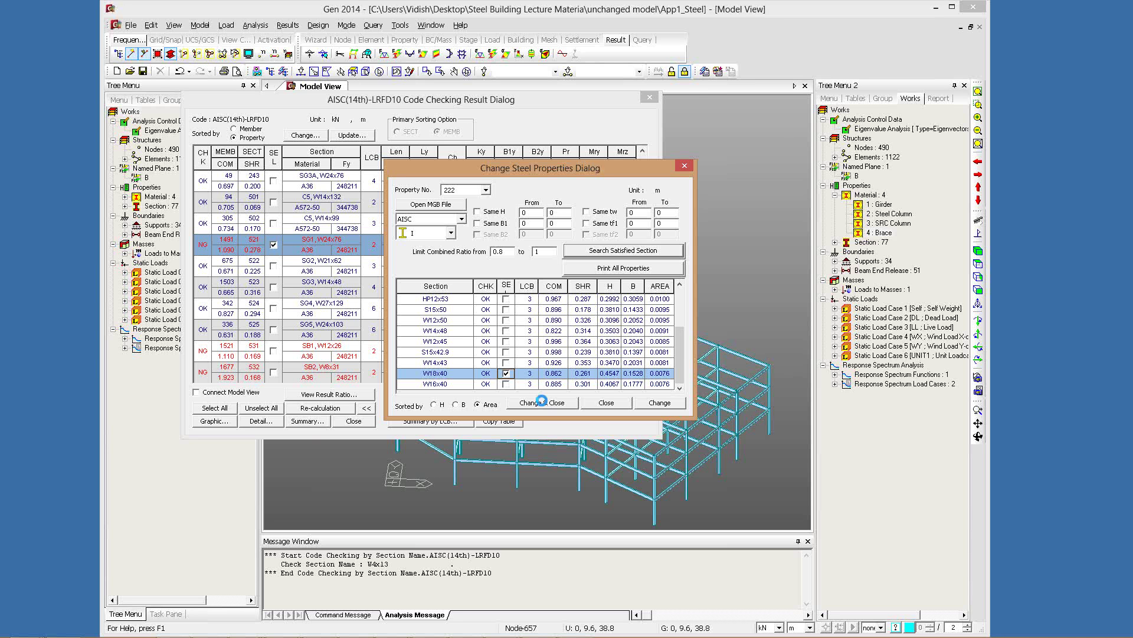
# Clear the selection of the SG1, W24x76 section and look through the code checking results for the changed section
pyautogui.click(274, 244)
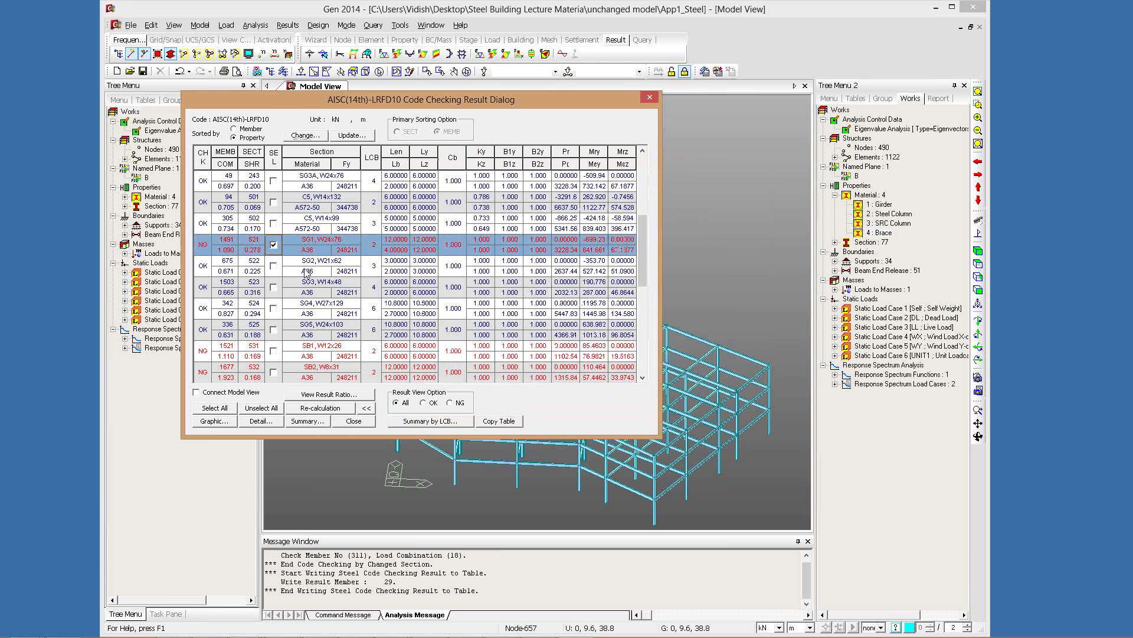
pyautogui.click(305, 290)
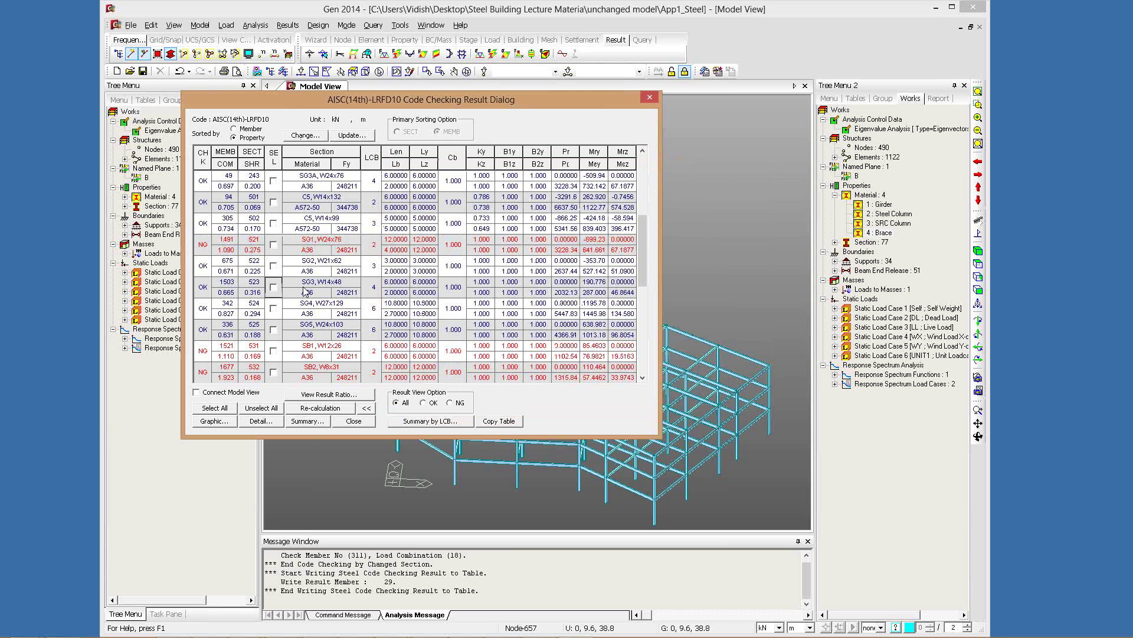
pyautogui.scroll(-3, 306, 290)
pyautogui.scroll(5, 305, 299)
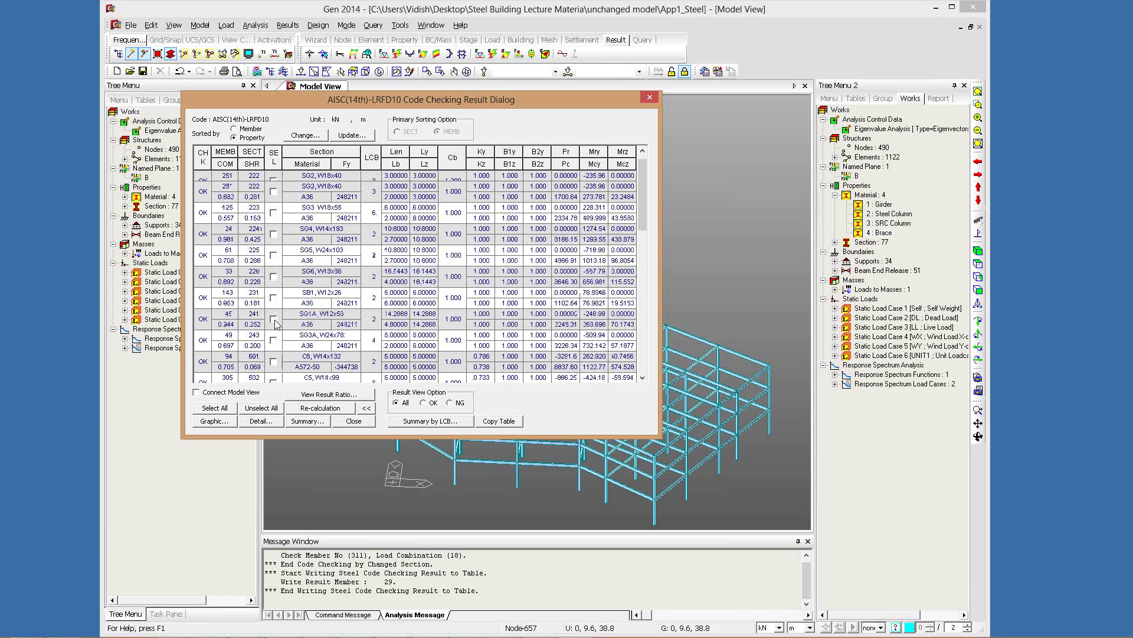
pyautogui.scroll(-4, 275, 323)
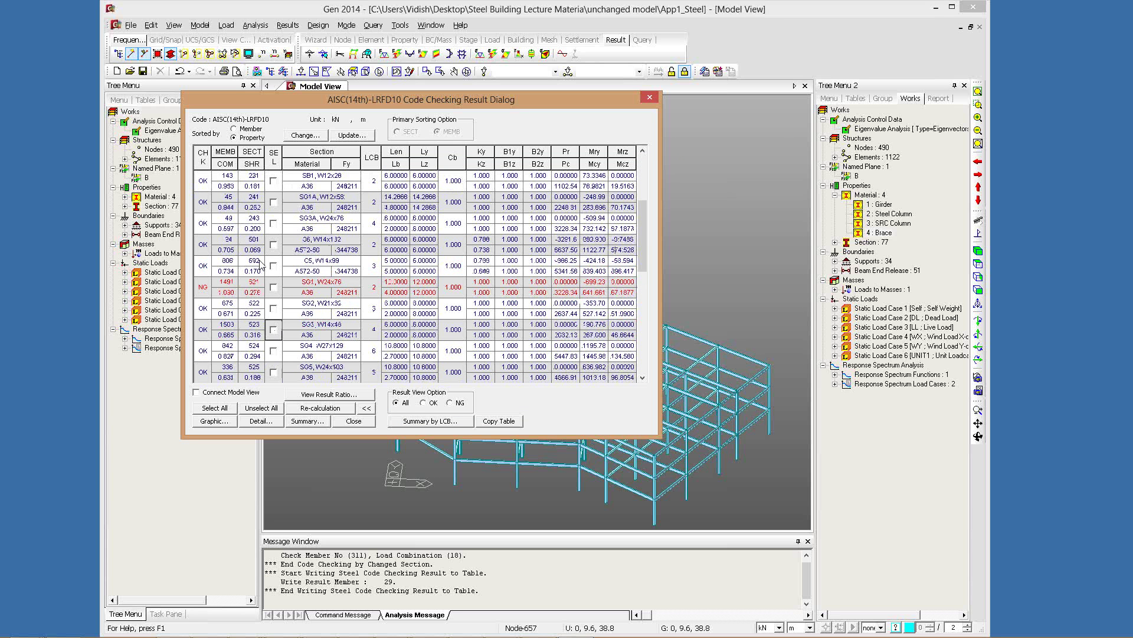
pyautogui.scroll(-1, 260, 265)
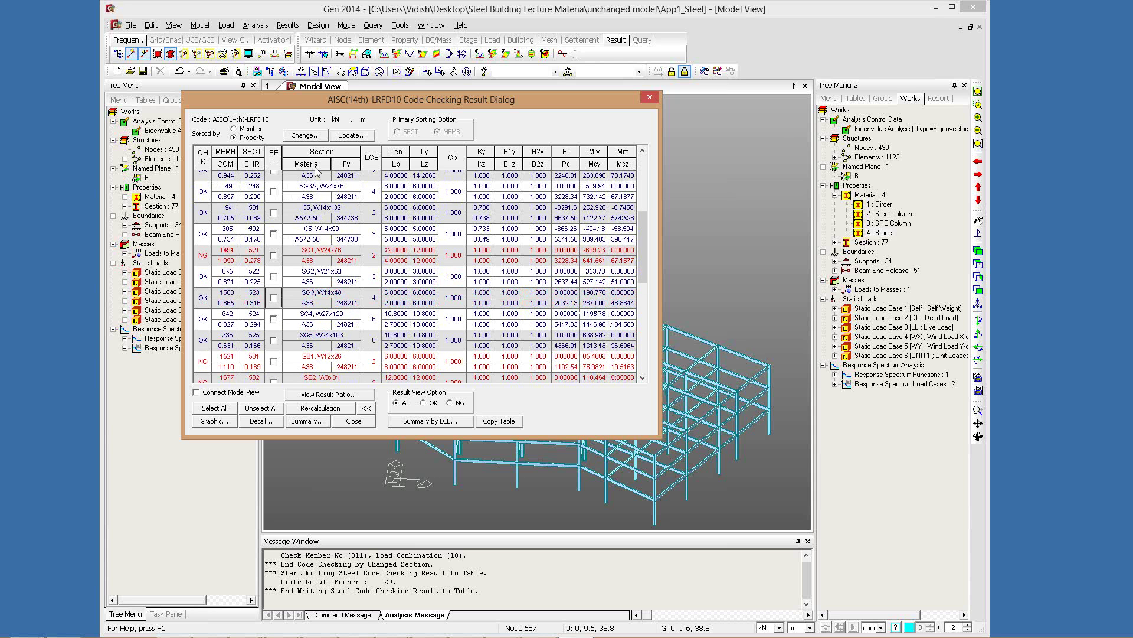
# Select the changed properties, including section 222 SG2, W18x40, in the Update Changed Properties dialog and recalculate the code check
pyautogui.click(273, 255)
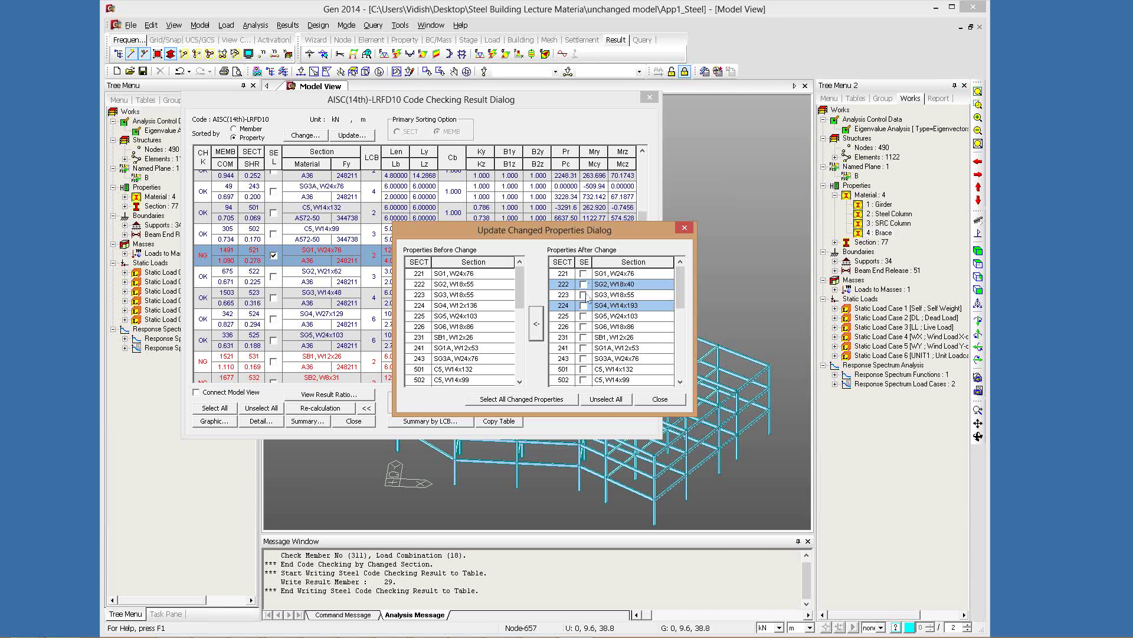
pyautogui.click(583, 284)
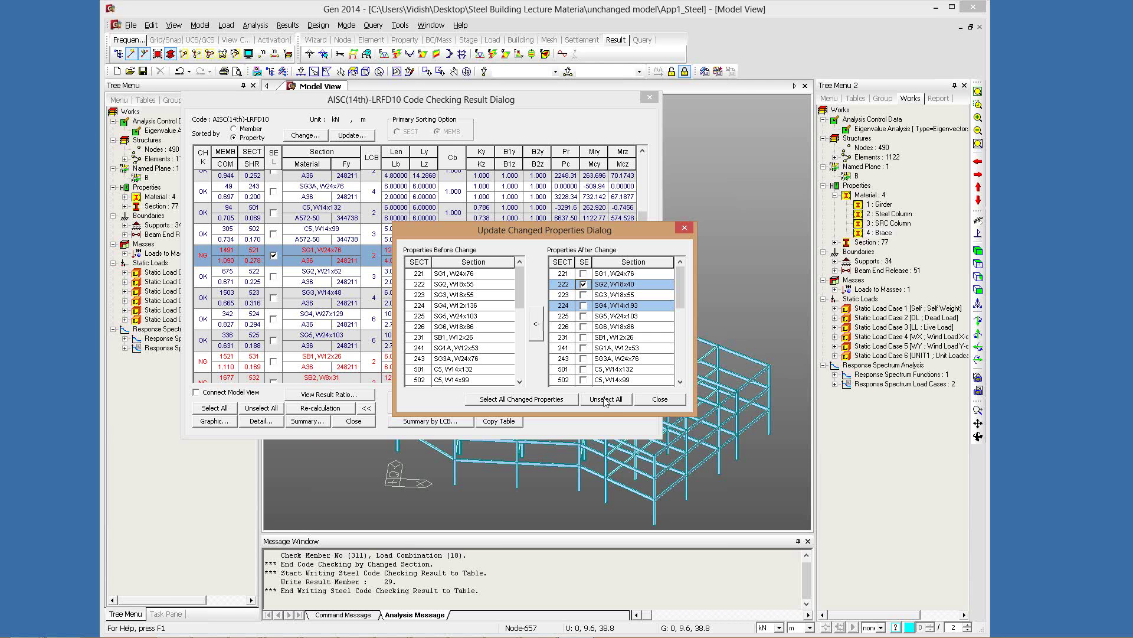
pyautogui.click(525, 399)
pyautogui.click(318, 297)
# Look through the recalculated code checking results for sections that pass and fail
pyautogui.scroll(-3, 290, 211)
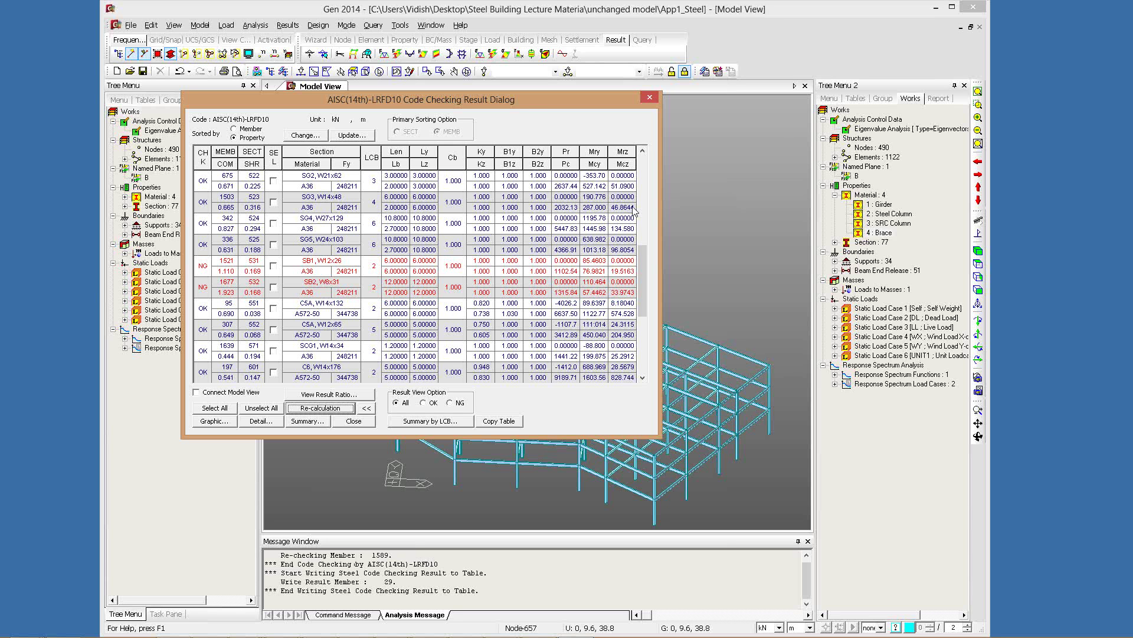
pyautogui.scroll(5, 328, 248)
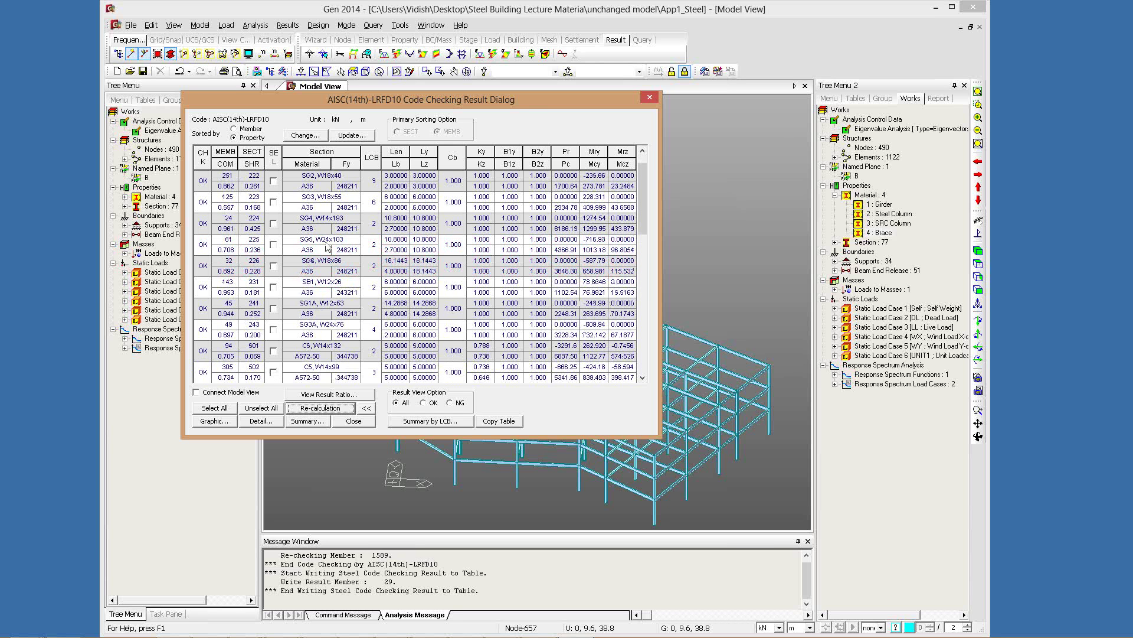
pyautogui.click(323, 270)
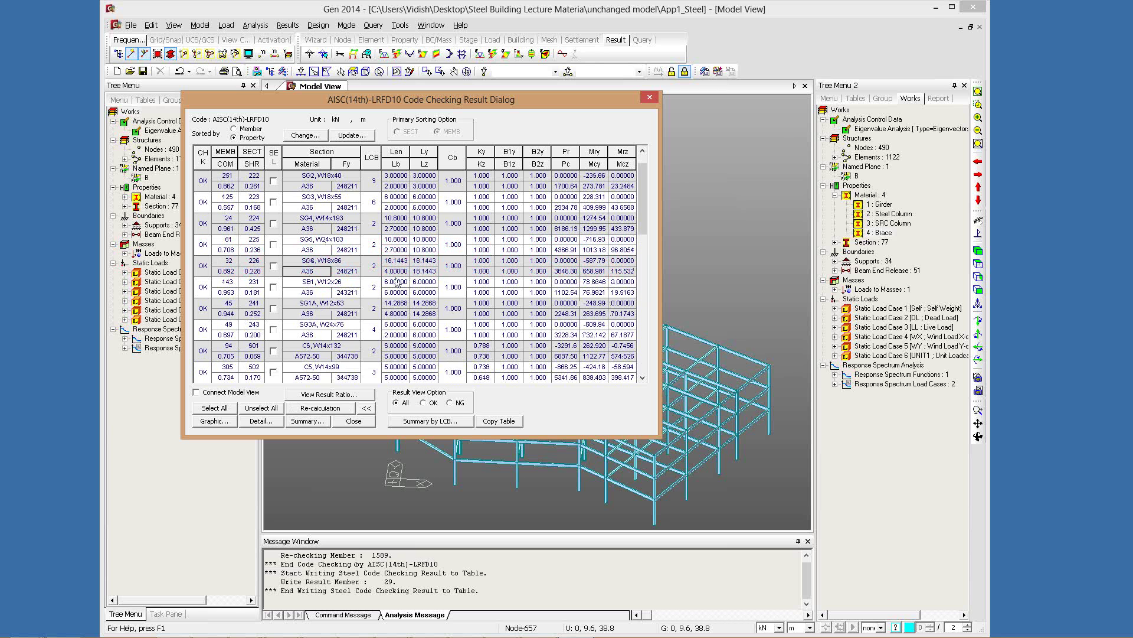
pyautogui.press('Up')
pyautogui.scroll(-5, 360, 282)
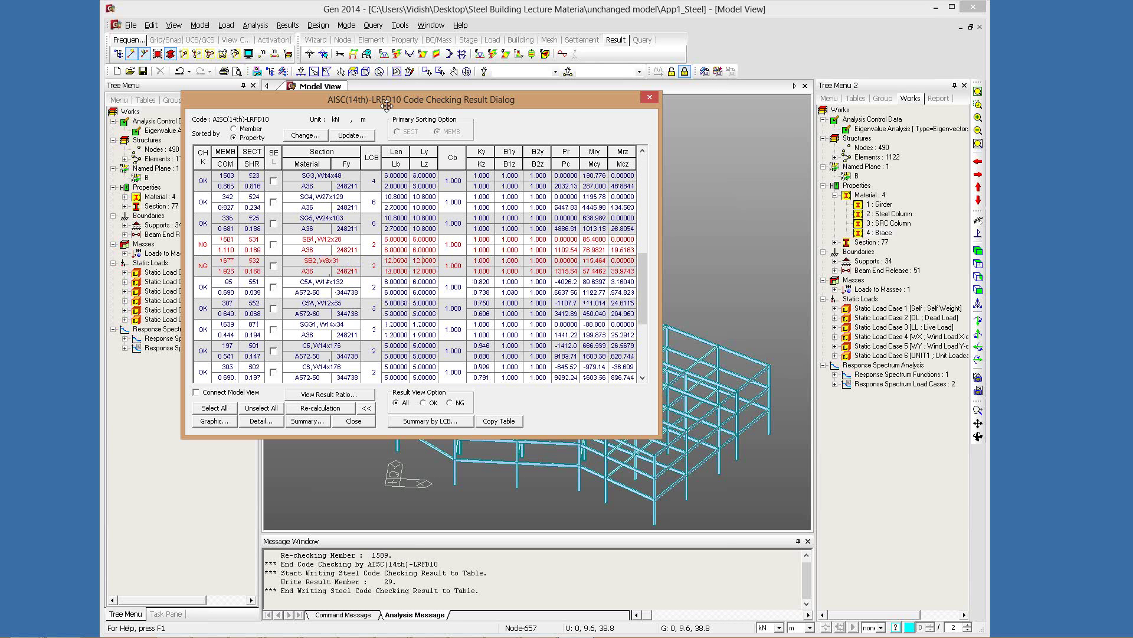
# Move the code checking results aside, close them and start Steel Optimal Design for the model
pyautogui.moveTo(389, 101); pyautogui.dragTo(224, 193)
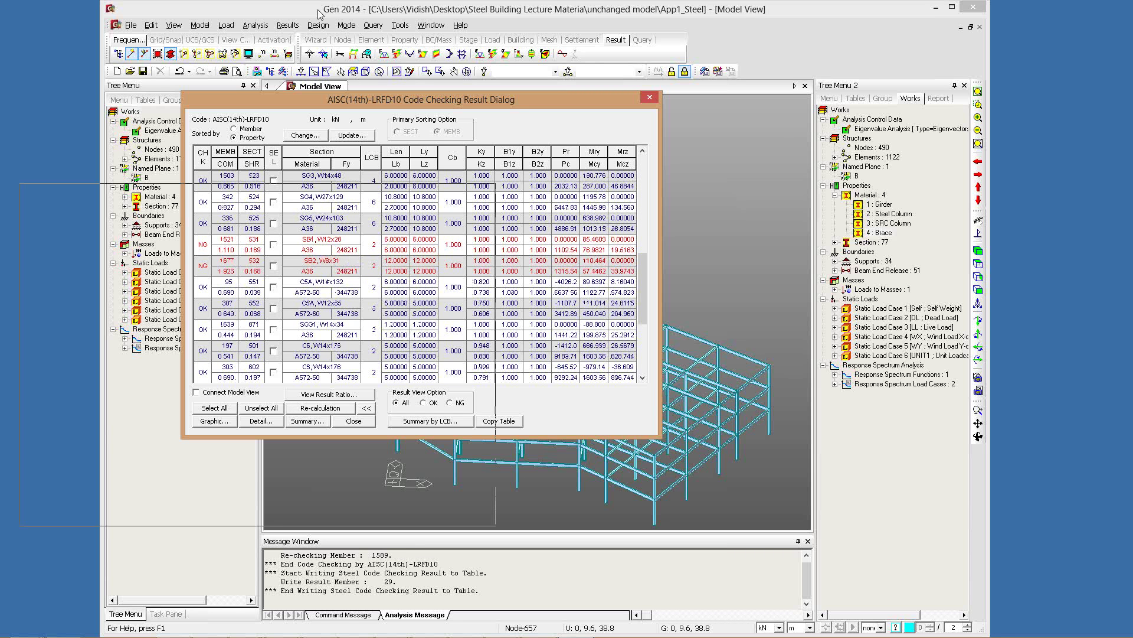
pyautogui.click(319, 24)
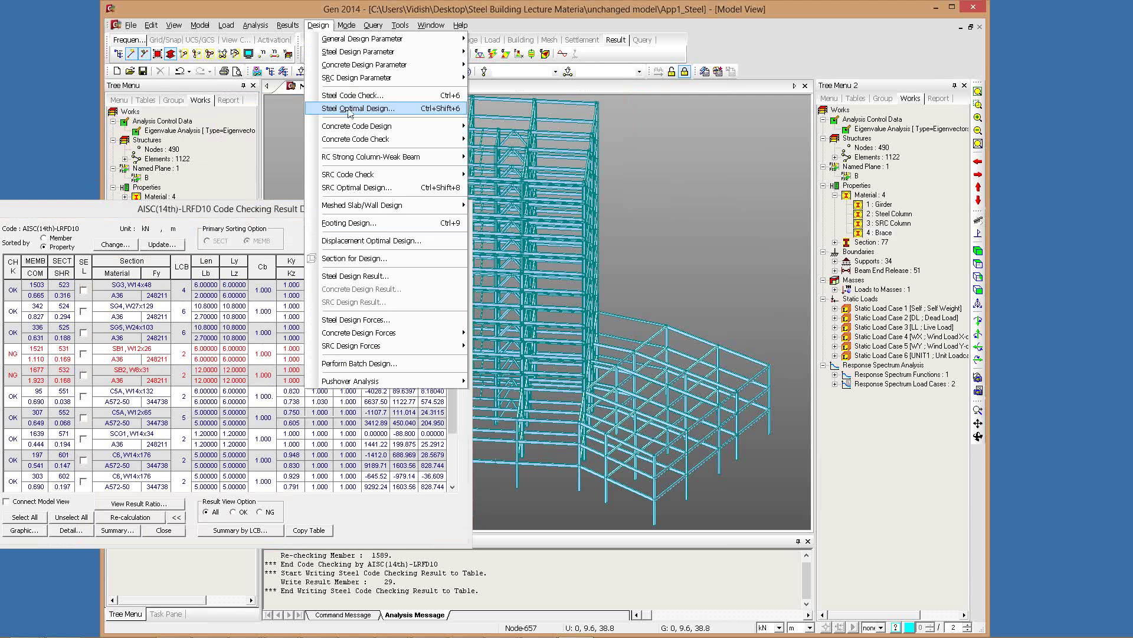
pyautogui.click(304, 198)
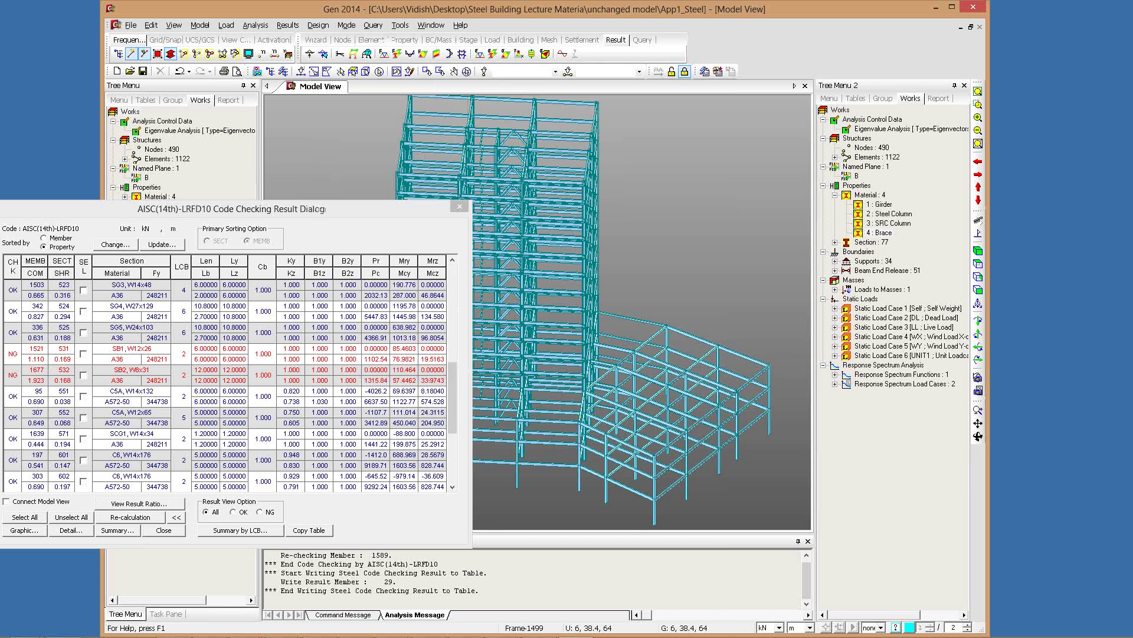
pyautogui.moveTo(304, 209); pyautogui.dragTo(562, 210)
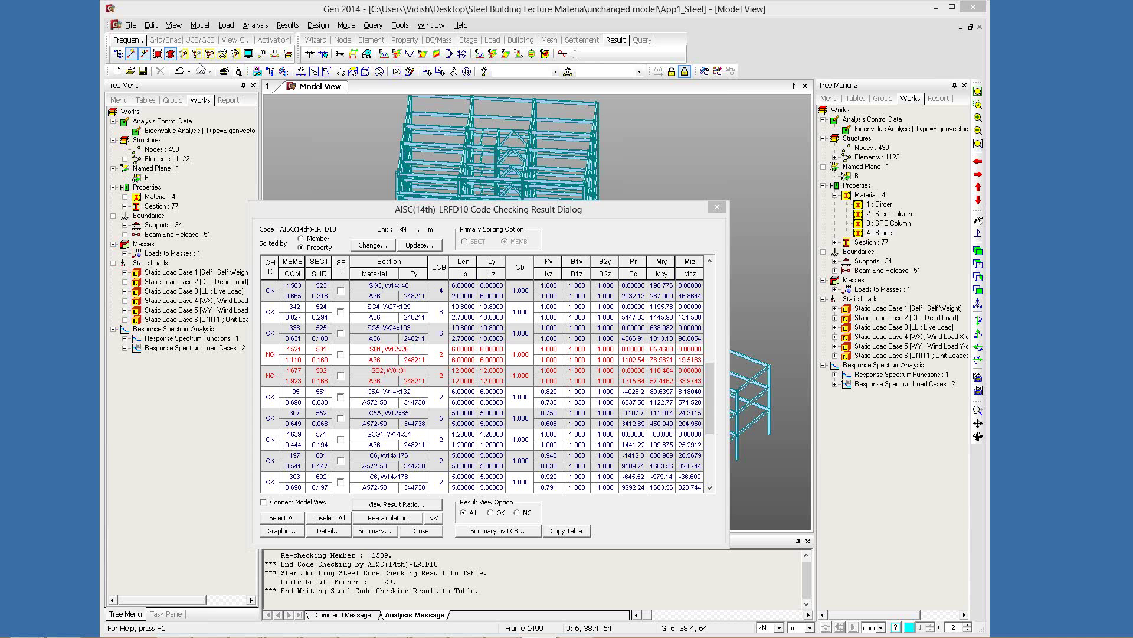
pyautogui.press('Escape')
pyautogui.click(318, 25)
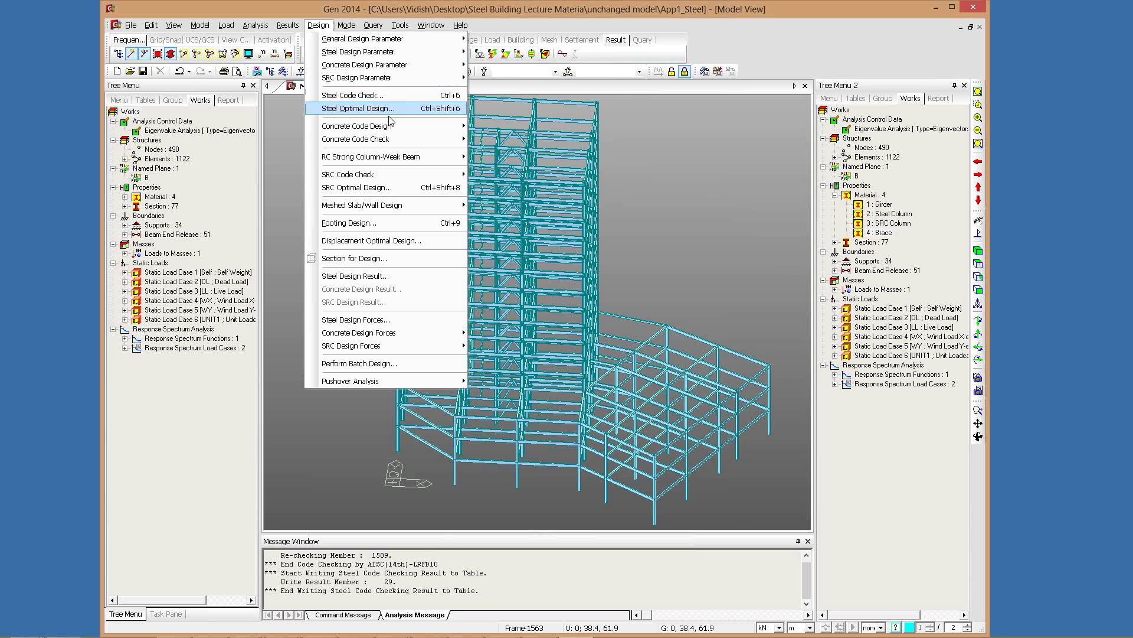
pyautogui.click(389, 112)
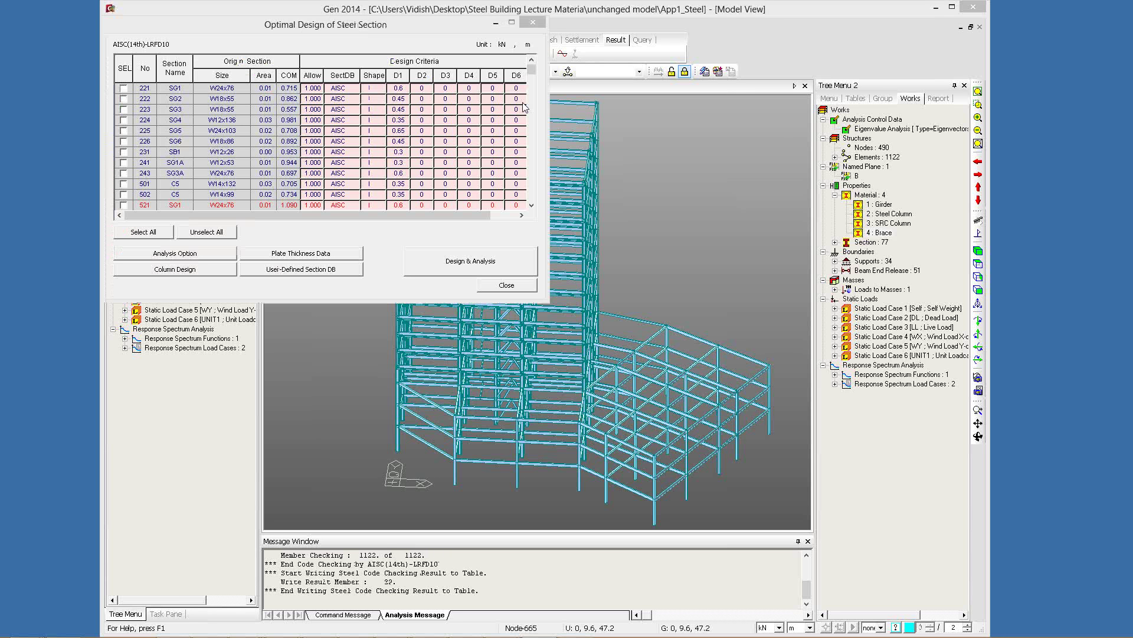
# Review the optimal design section list, select all sections and accept 1 repetition as the analysis option
pyautogui.click(533, 206)
pyautogui.click(533, 171)
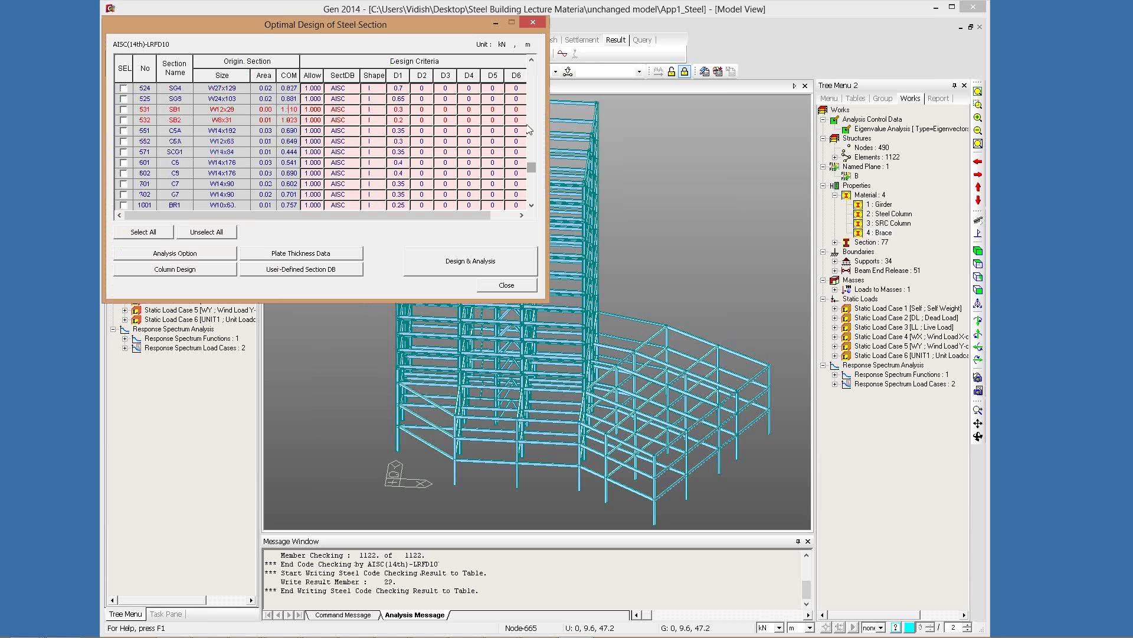
pyautogui.scroll(2, 529, 129)
pyautogui.scroll(1, 156, 237)
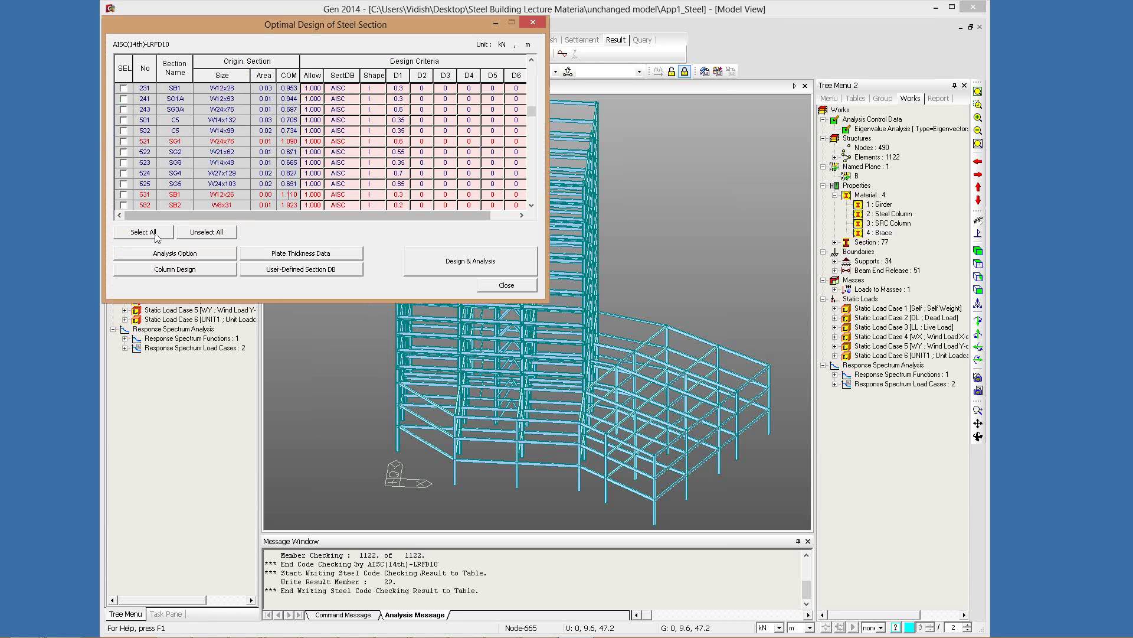
pyautogui.click(189, 253)
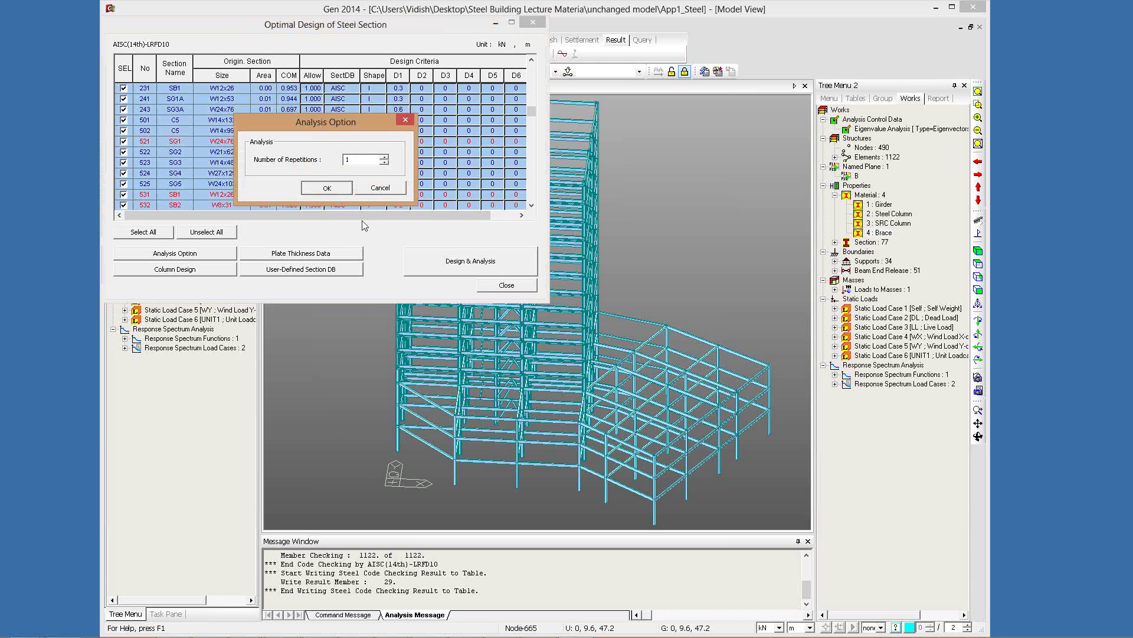
pyautogui.press('Return')
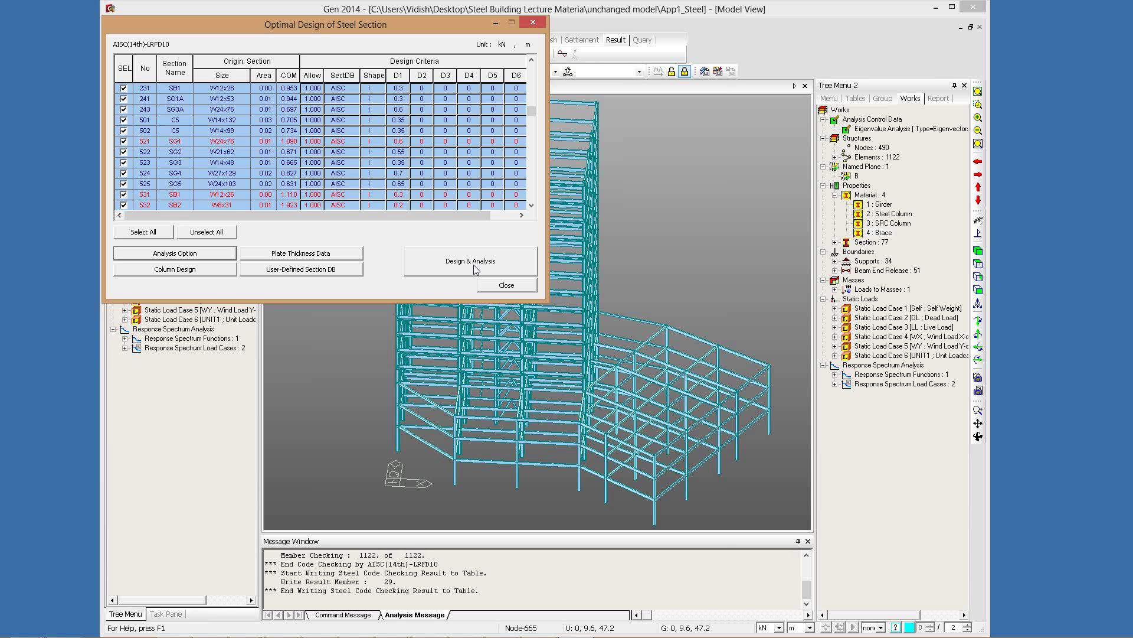
# Run the optimal design and analysis for the selected sections and look through the section list
pyautogui.click(476, 269)
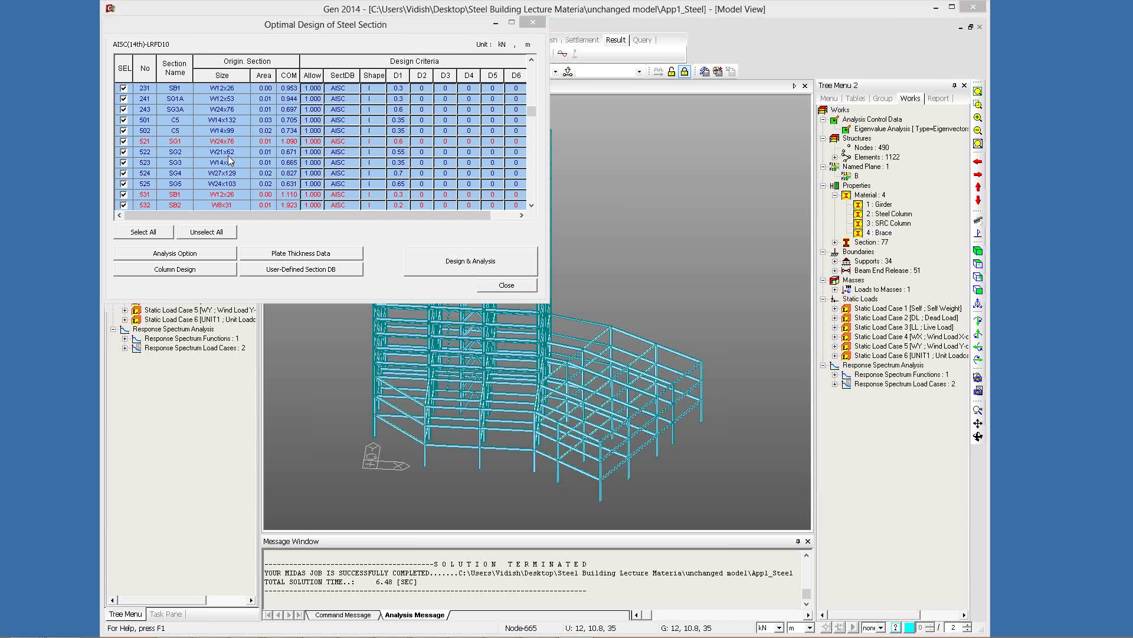
pyautogui.scroll(-2, 247, 195)
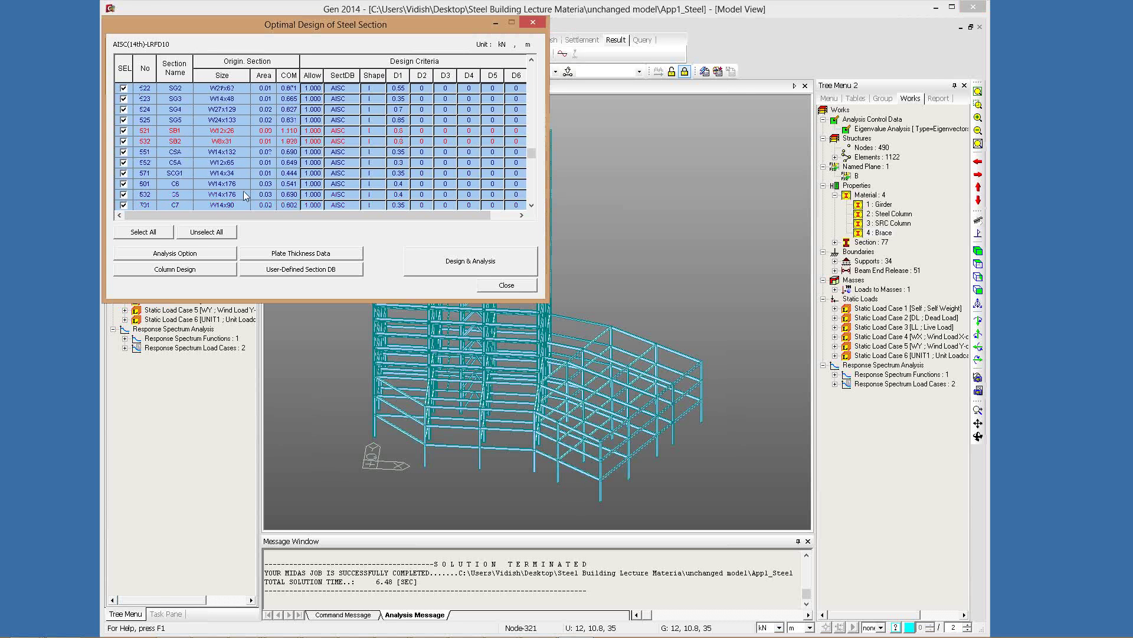
pyautogui.scroll(4, 246, 196)
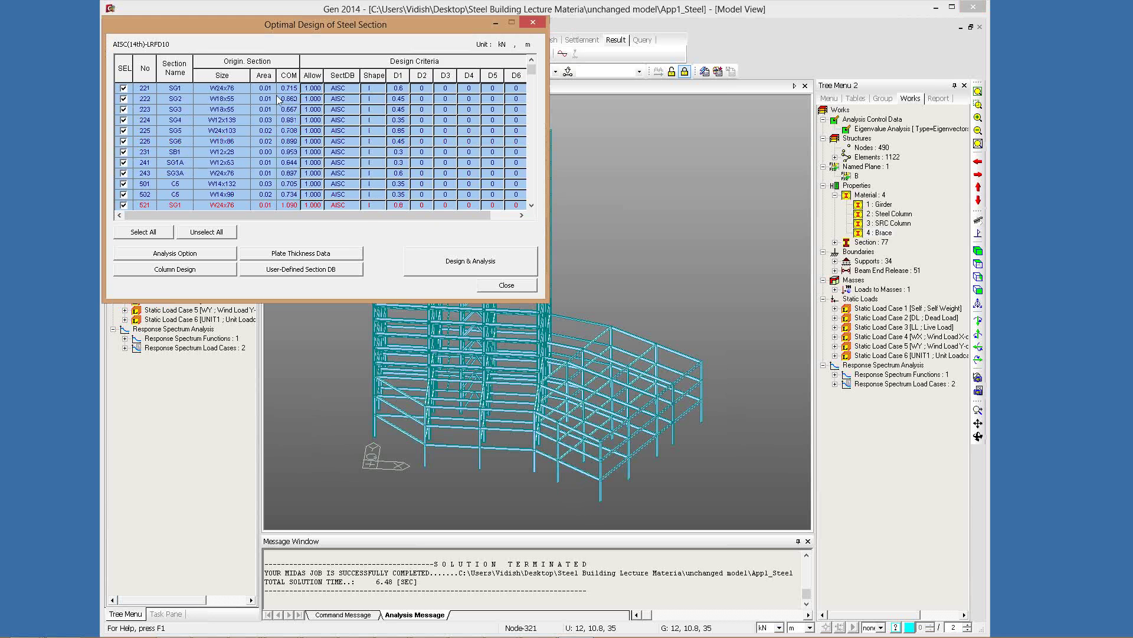
# Review the column design options, then examine the origin sizes, SectDB entries and D1 values of the lower sections in the list
pyautogui.click(174, 268)
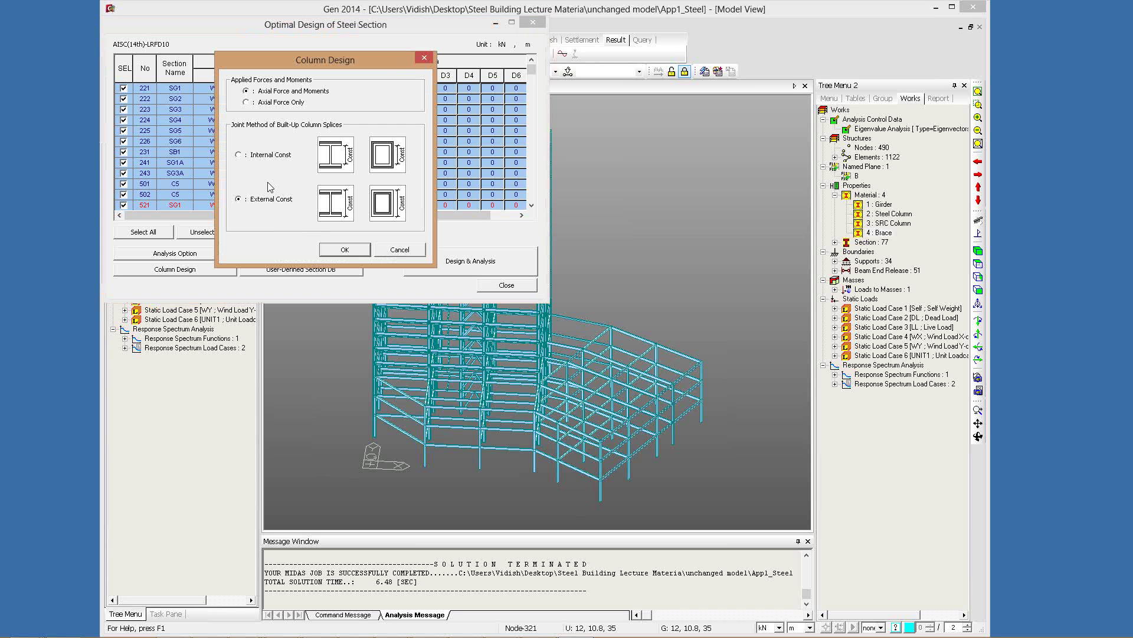
pyautogui.press('Escape')
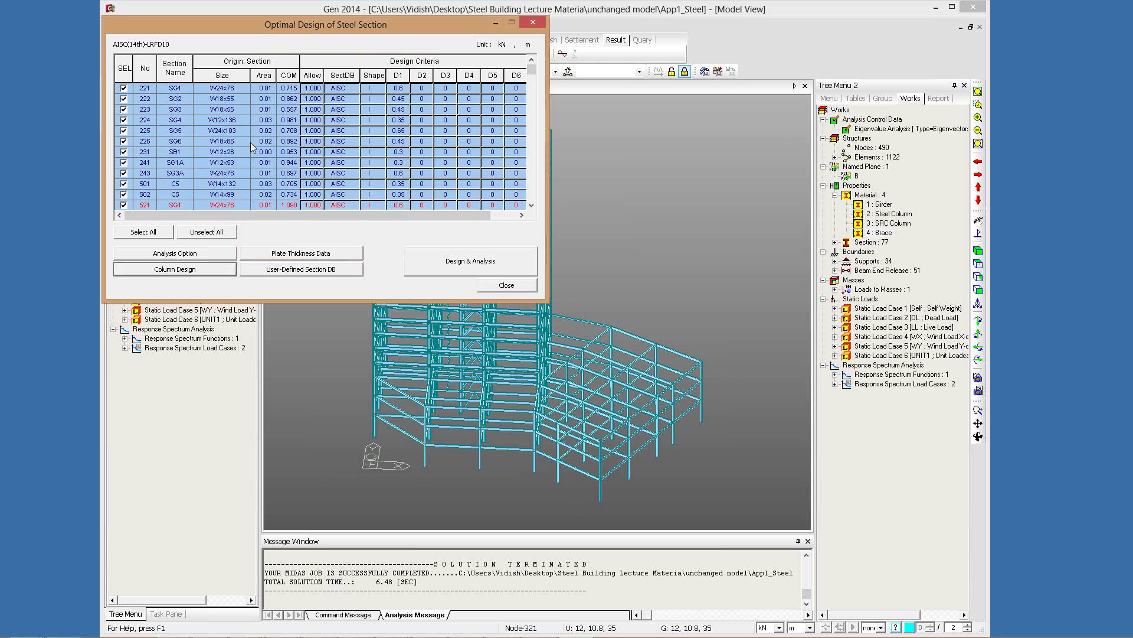
pyautogui.scroll(-5, 236, 142)
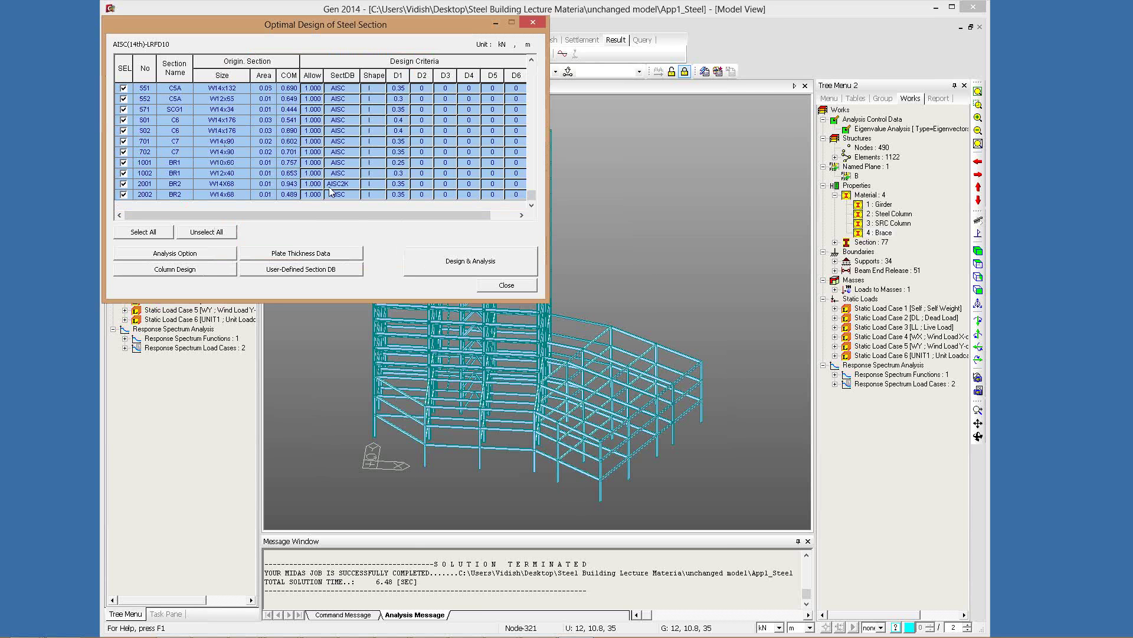
pyautogui.moveTo(331, 190); pyautogui.dragTo(222, 131)
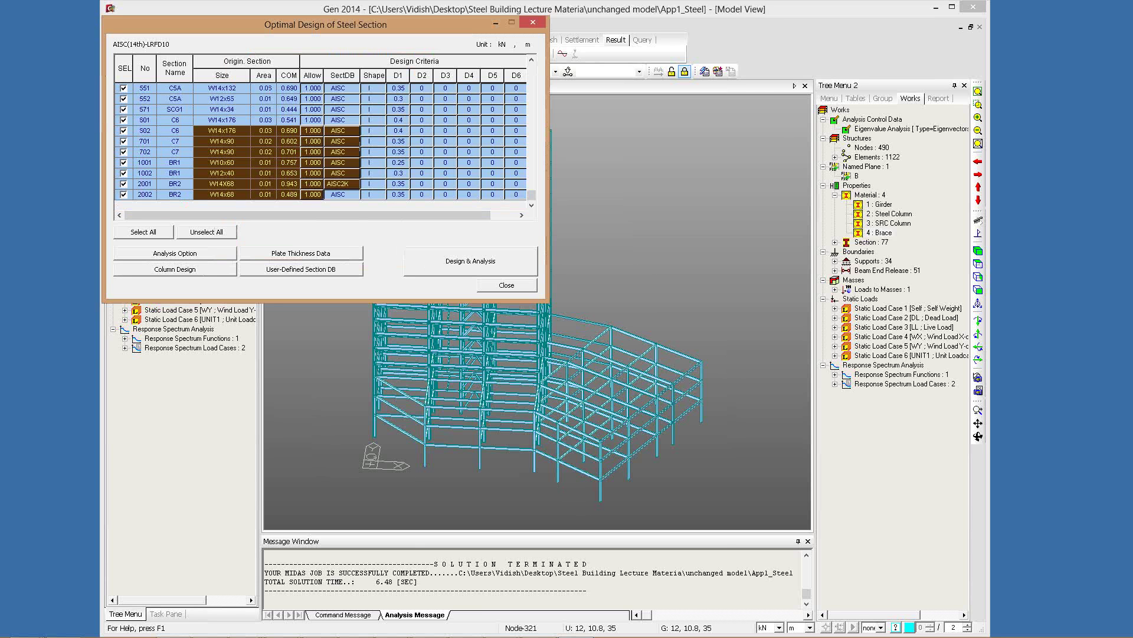
pyautogui.click(421, 183)
pyautogui.moveTo(373, 163); pyautogui.dragTo(204, 100)
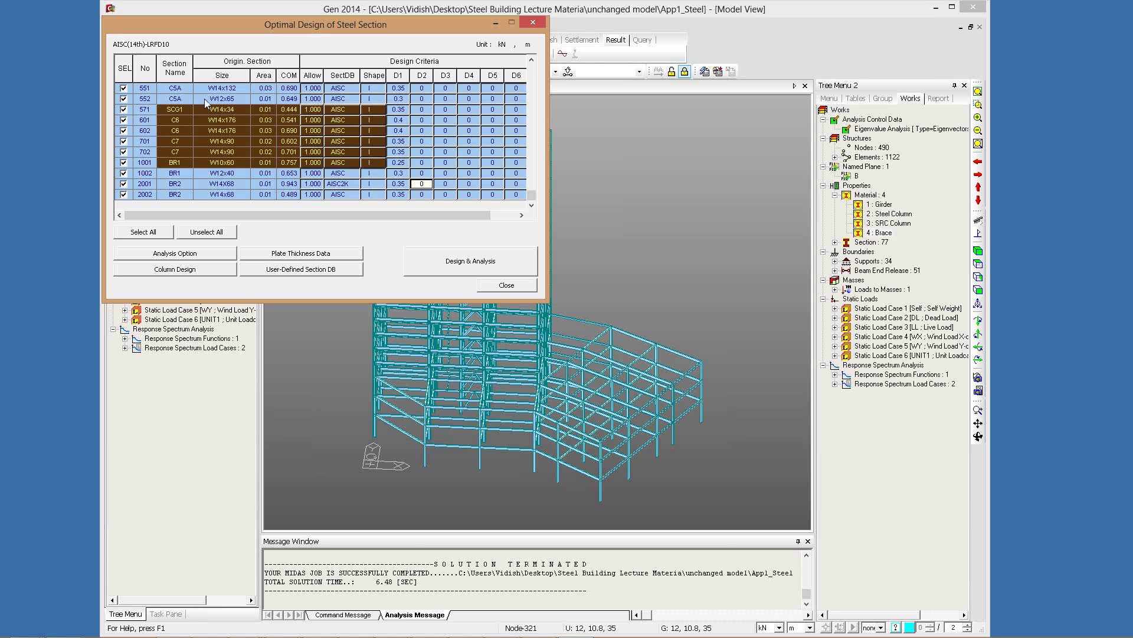
pyautogui.click(188, 118)
pyautogui.click(445, 184)
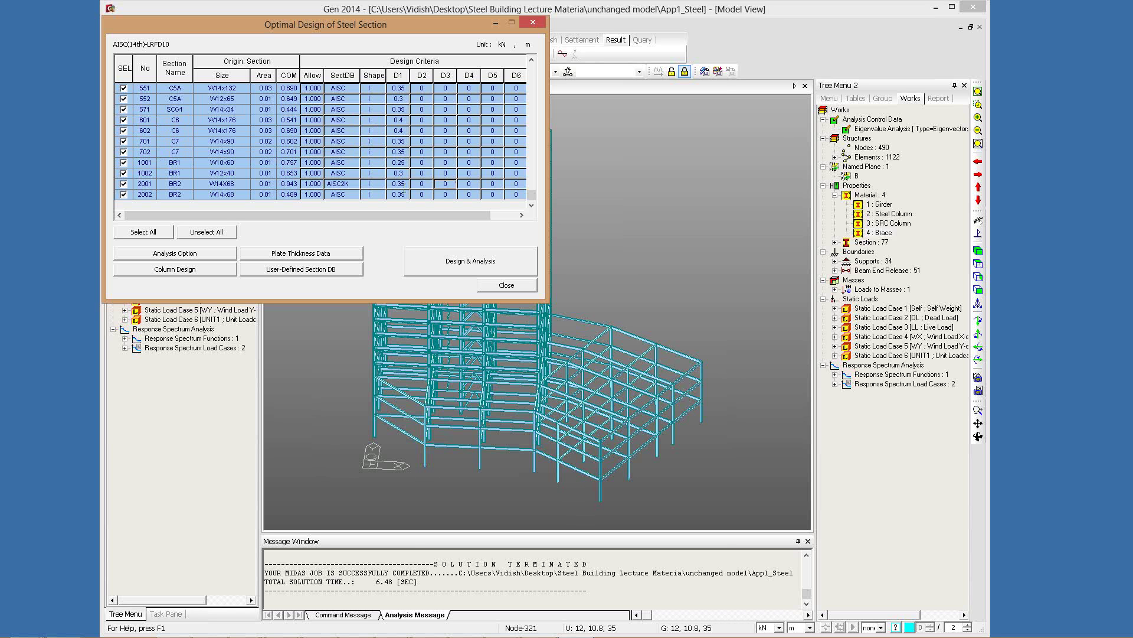
pyautogui.click(404, 188)
# Move the optimal design results into view and examine the proposed sizes and combined ratios, including section SG4
pyautogui.moveTo(217, 46); pyautogui.dragTo(386, 209)
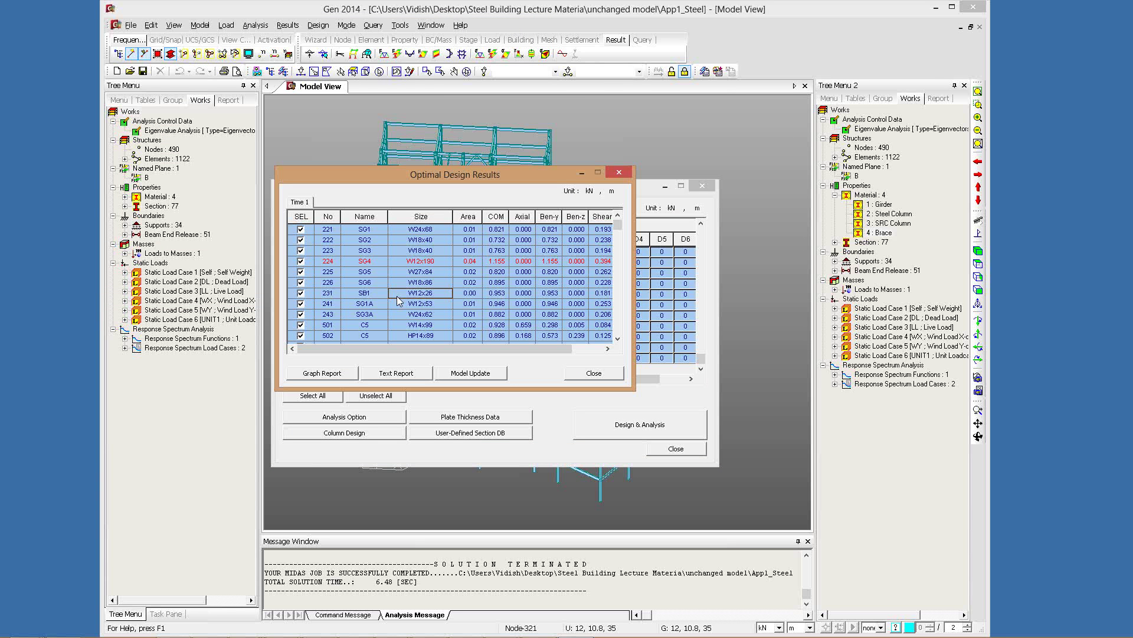
pyautogui.scroll(-1, 397, 301)
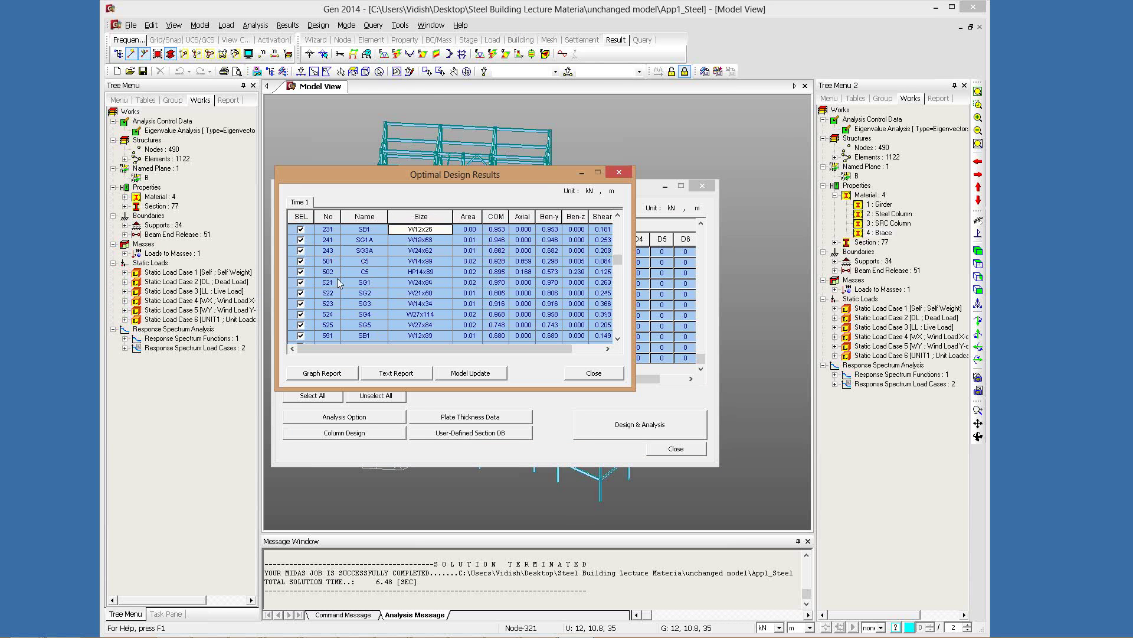
pyautogui.click(328, 281)
pyautogui.scroll(1, 316, 175)
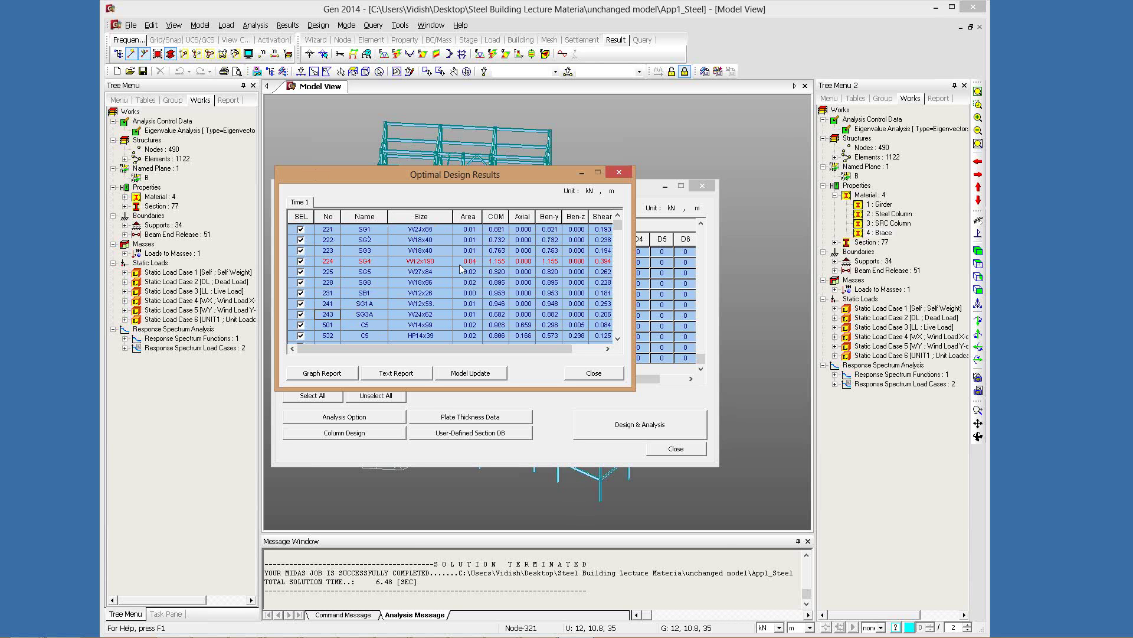
pyautogui.click(364, 262)
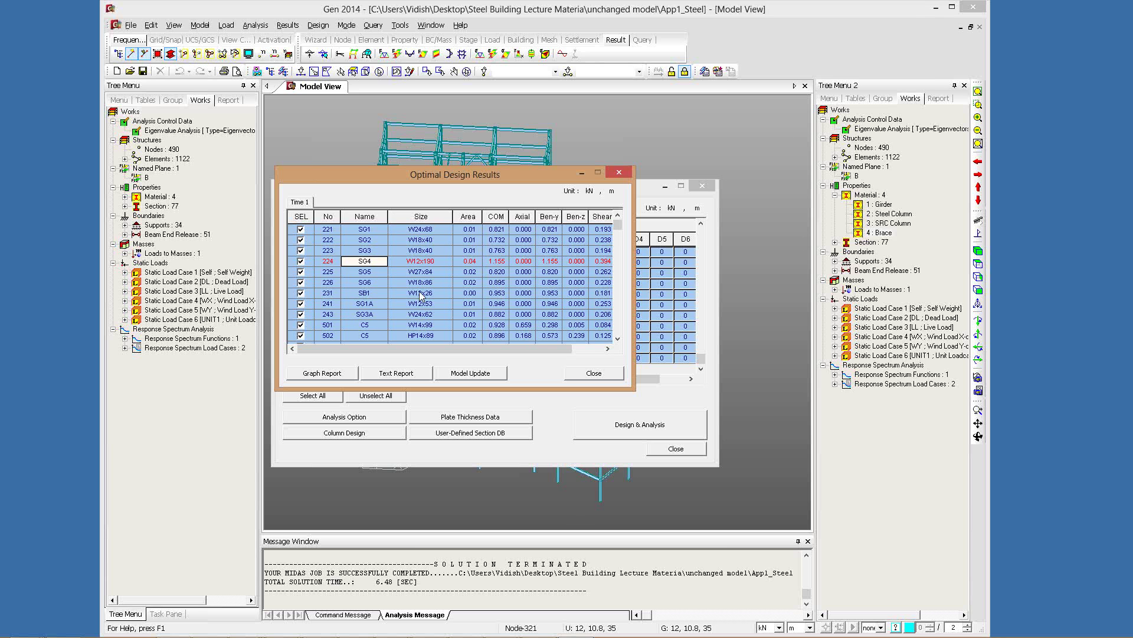
pyautogui.scroll(-3, 548, 288)
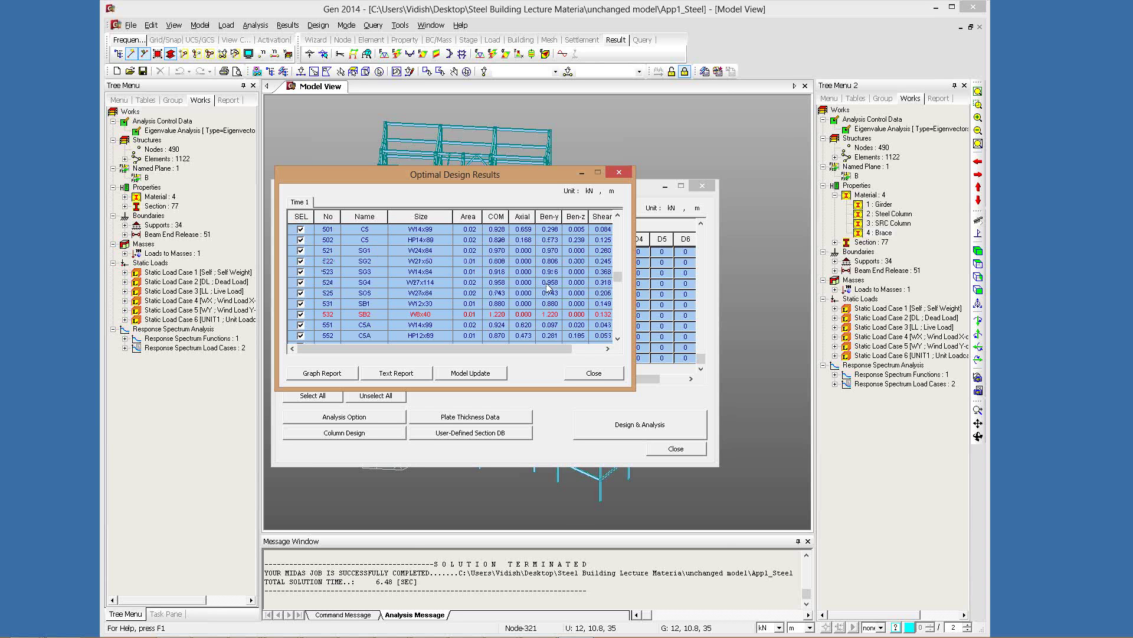
pyautogui.scroll(1, 548, 289)
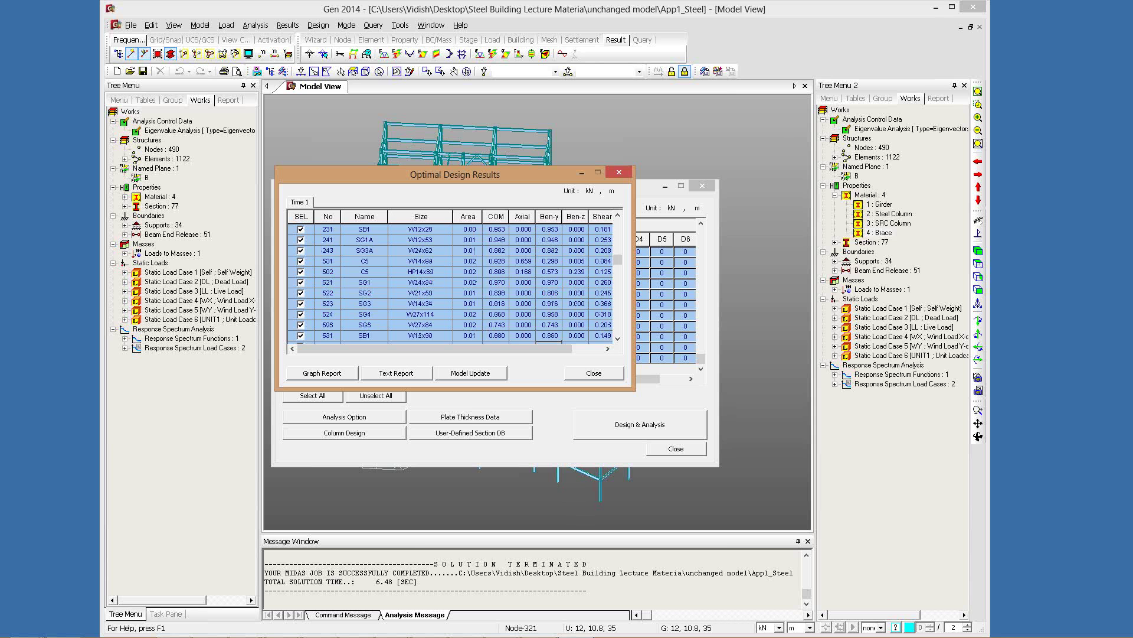
pyautogui.click(371, 232)
pyautogui.scroll(2, 365, 293)
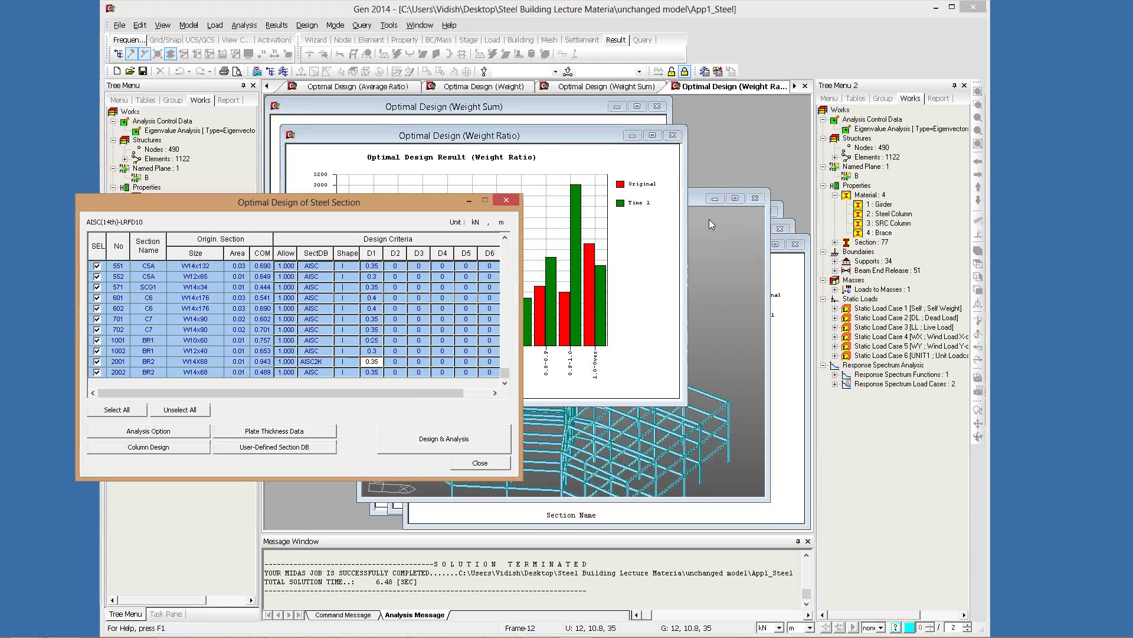
# Bring the Optimal Design (Weight) graph forward and rearrange the windows to compare original and Time 1 weights
pyautogui.click(710, 219)
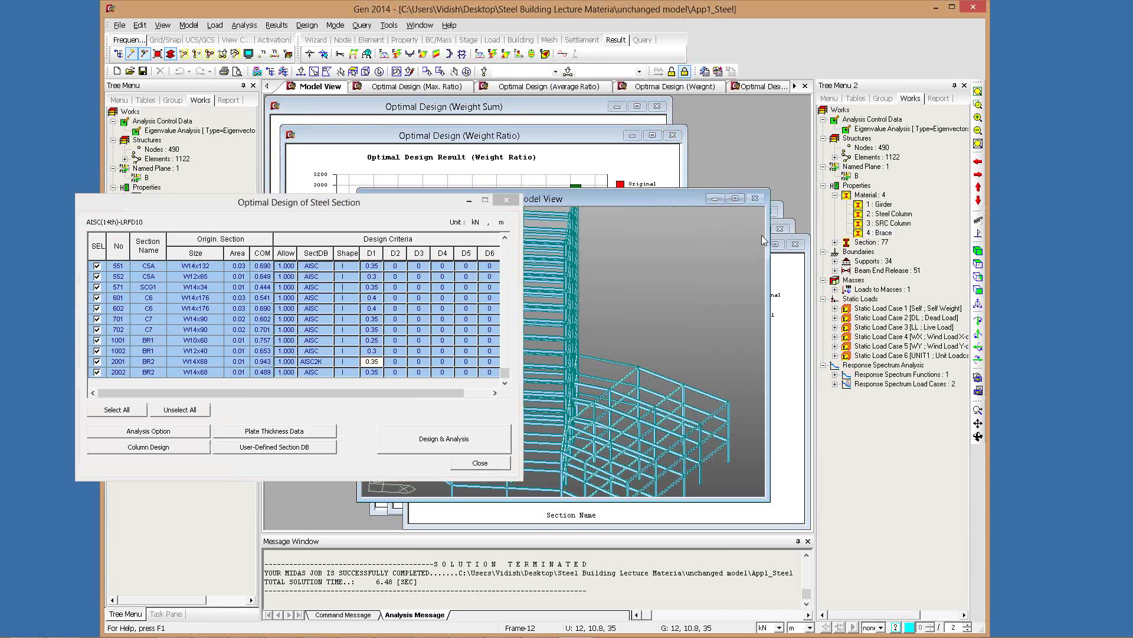
pyautogui.click(782, 257)
pyautogui.moveTo(729, 244); pyautogui.dragTo(582, 175)
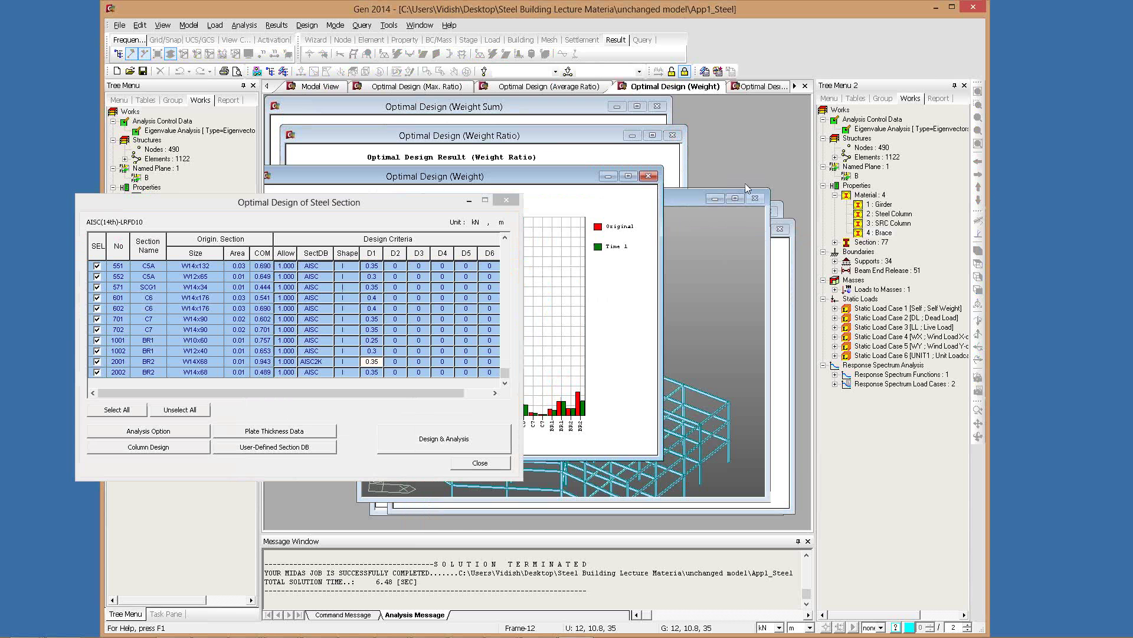
pyautogui.moveTo(484, 175); pyautogui.dragTo(745, 183)
pyautogui.moveTo(590, 184); pyautogui.dragTo(454, 156)
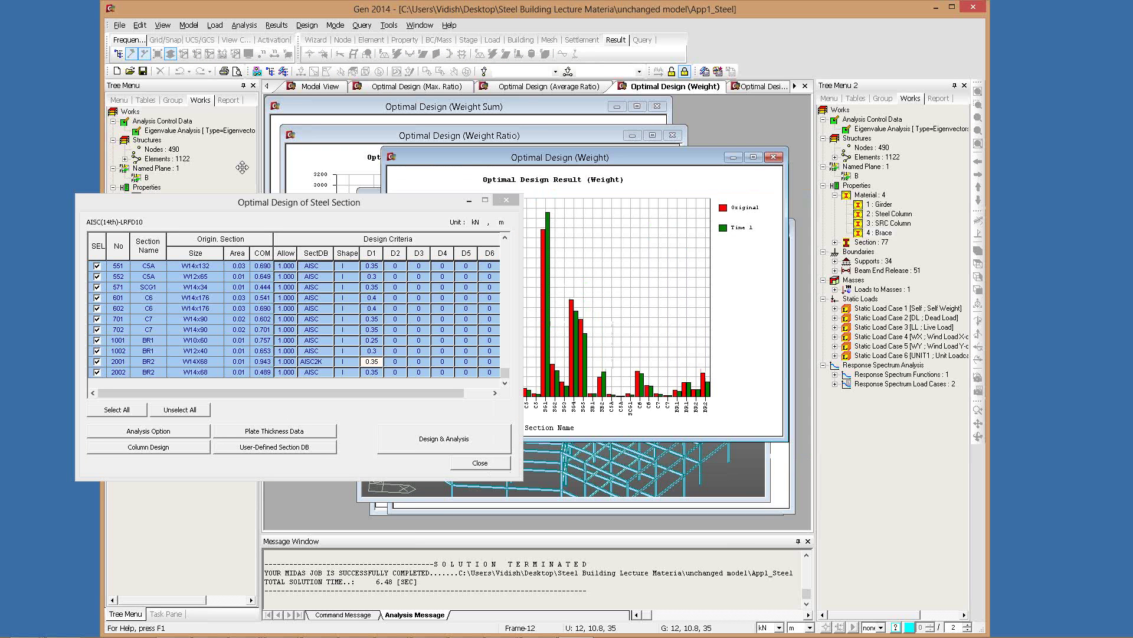
pyautogui.moveTo(242, 167); pyautogui.dragTo(298, 197)
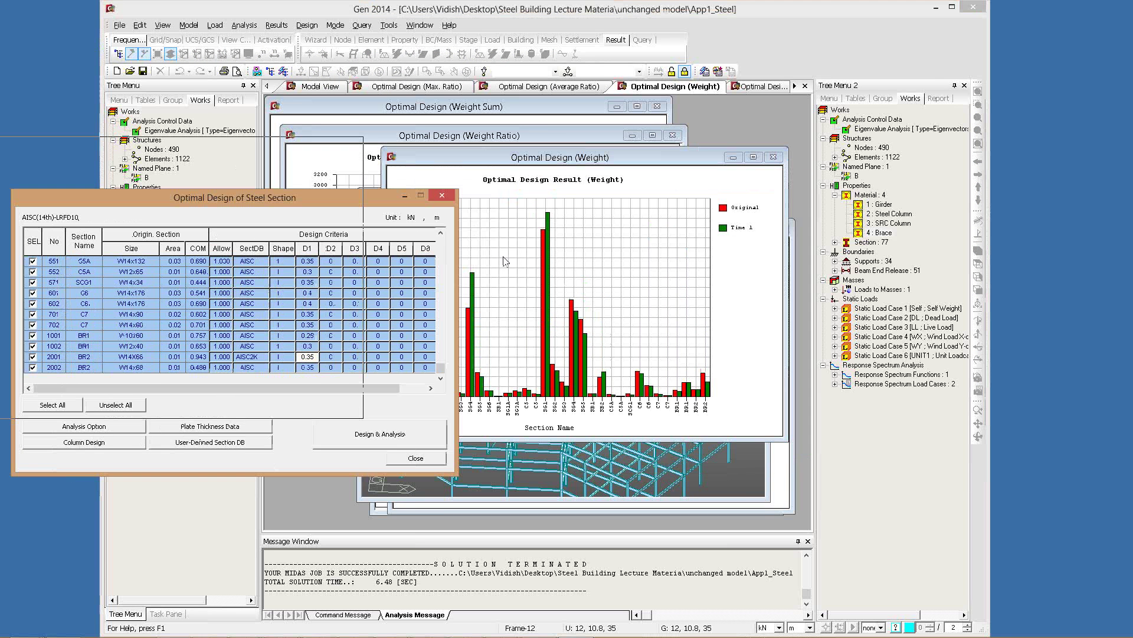
pyautogui.click(506, 261)
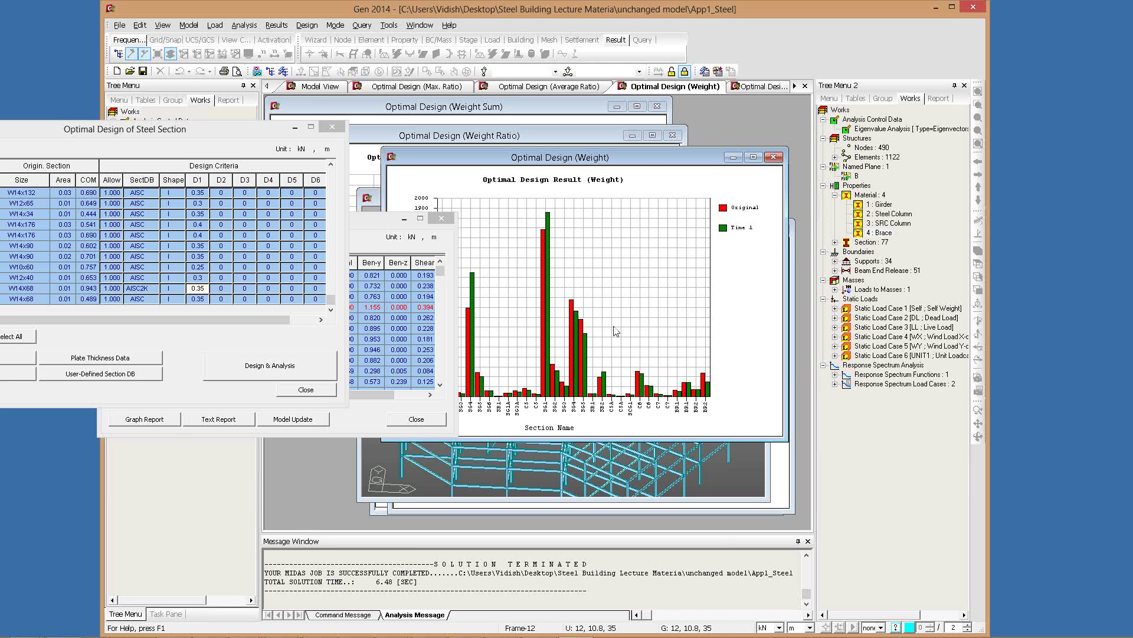
# Examine the Weight Ratio and Weight Sum optimal design graphs, then return to a maximized Model View
pyautogui.moveTo(647, 164); pyautogui.dragTo(477, 185)
pyautogui.click(376, 165)
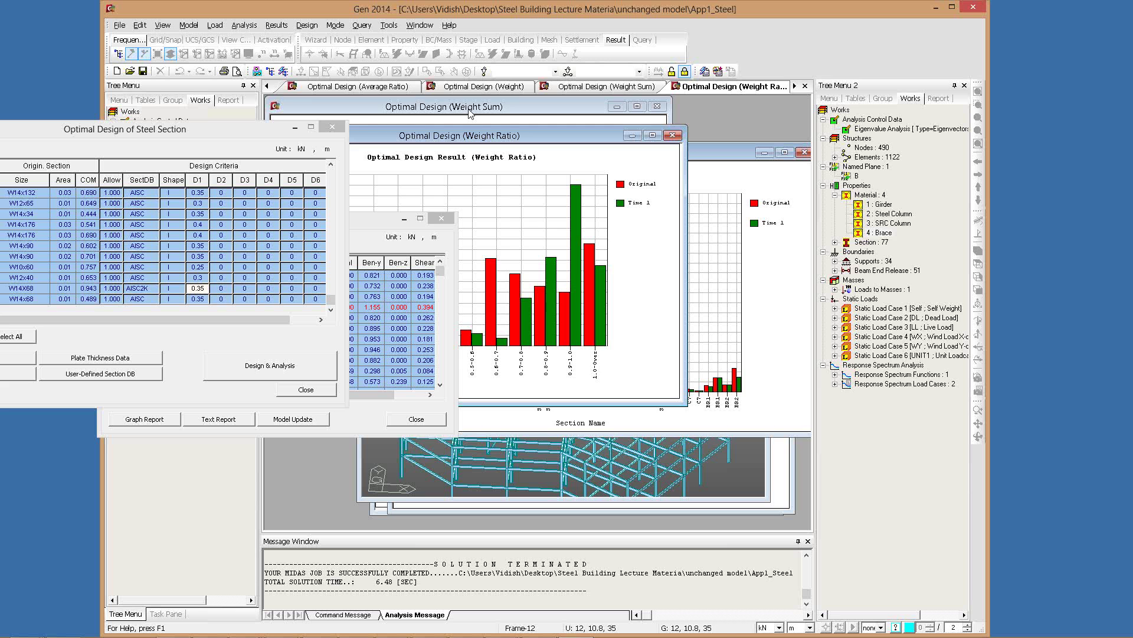
pyautogui.click(470, 114)
pyautogui.moveTo(470, 113); pyautogui.dragTo(617, 151)
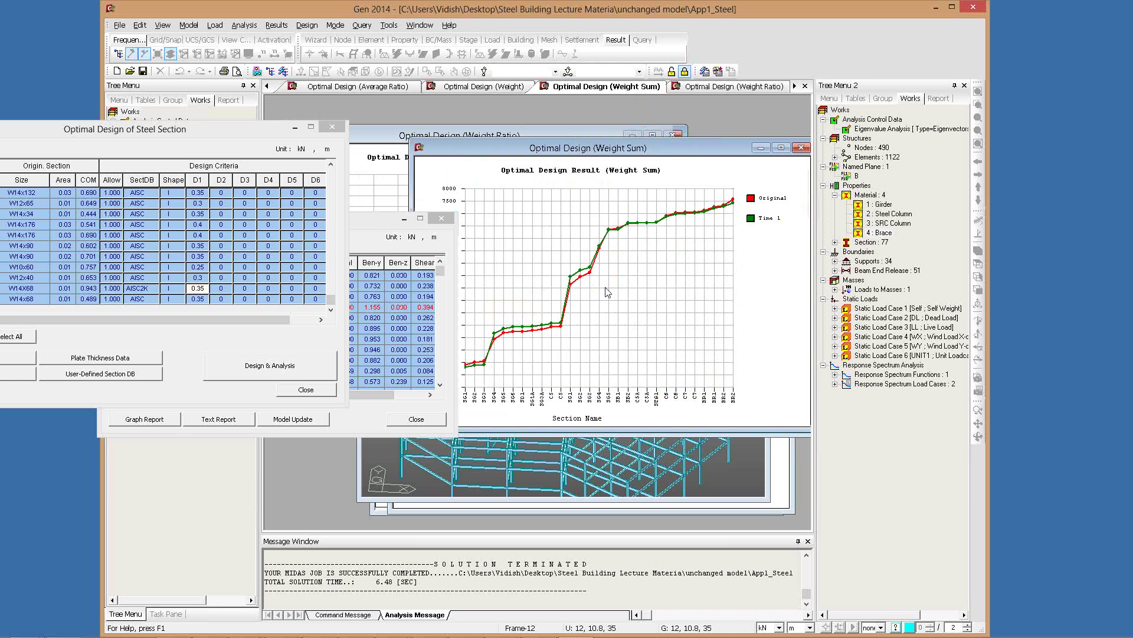
pyautogui.moveTo(689, 154); pyautogui.dragTo(623, 149)
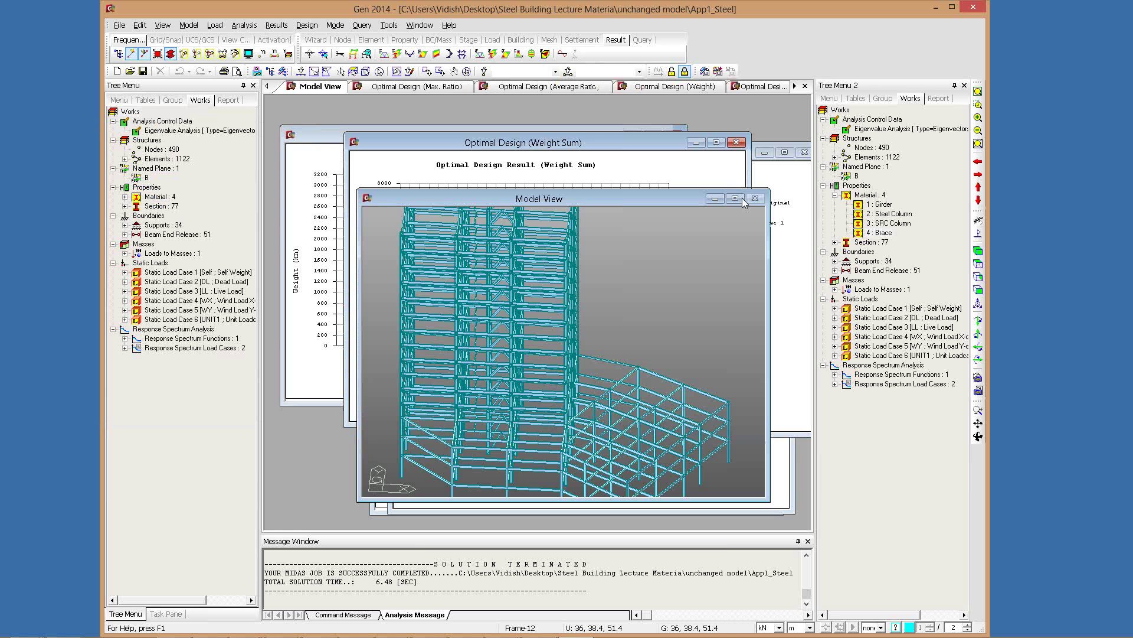
pyautogui.click(741, 198)
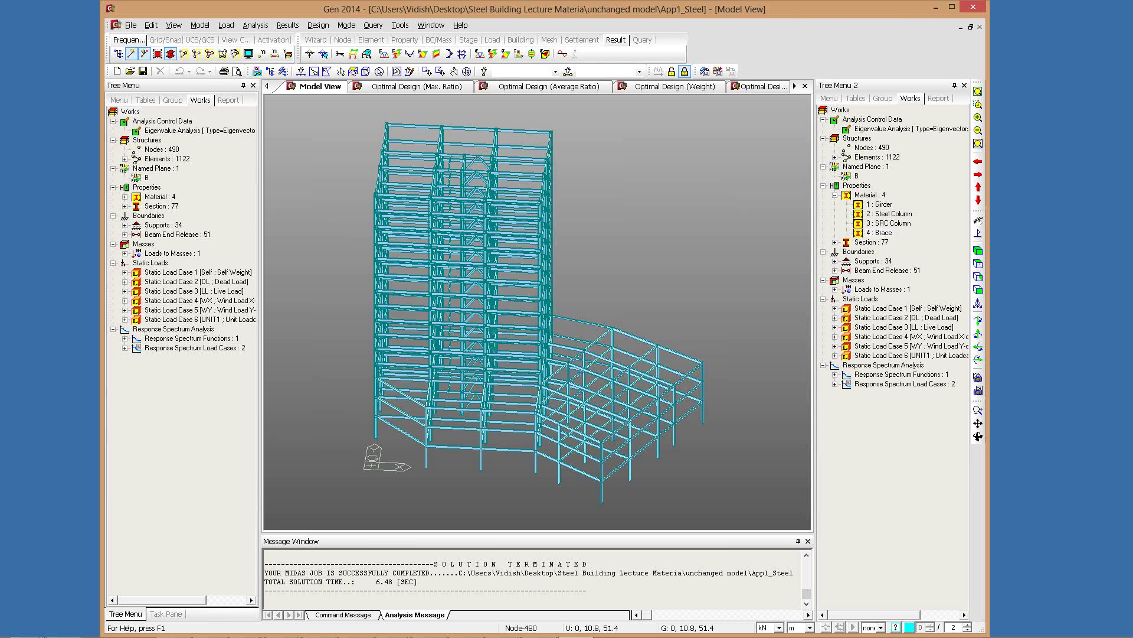
pyautogui.click(130, 112)
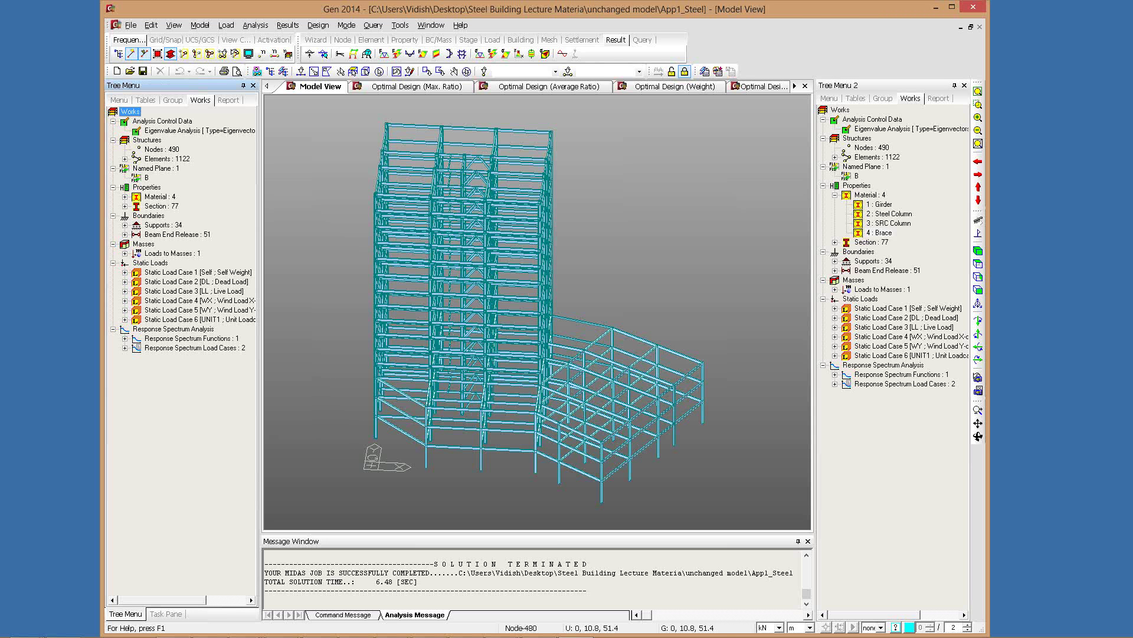
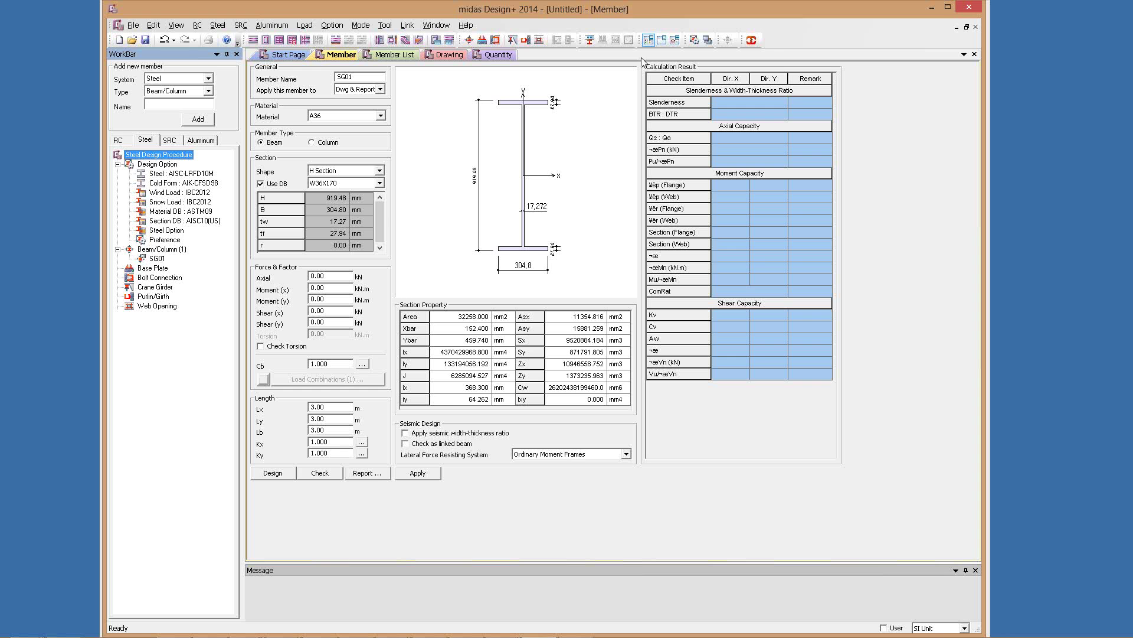
# In midas Design+, link the session with the open midas Gen App1_Steel model
pyautogui.click(751, 41)
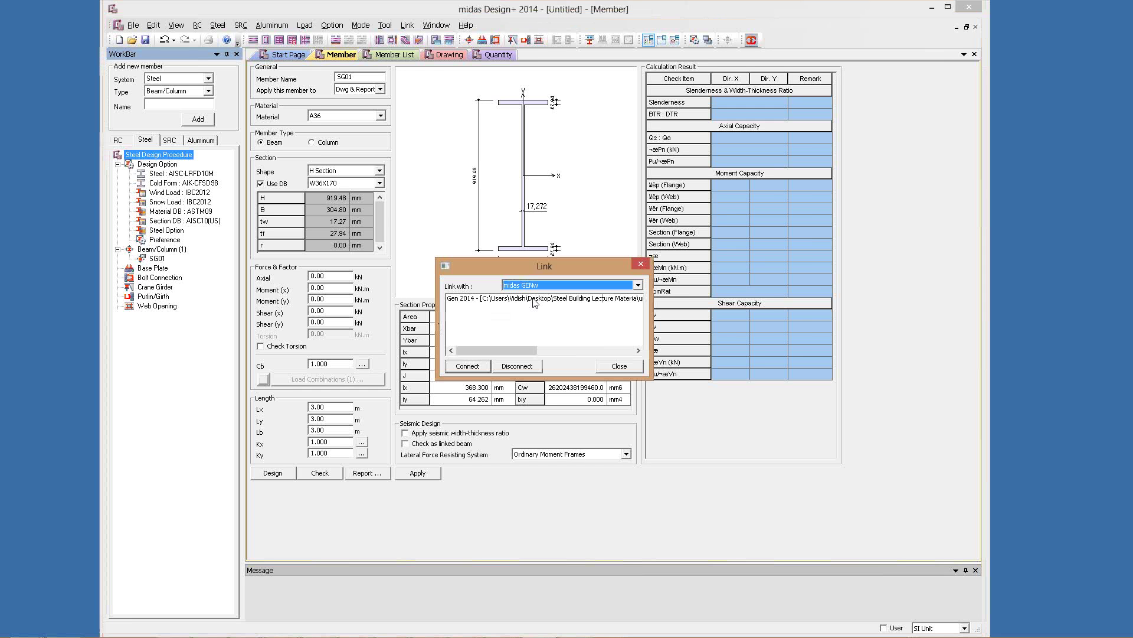
pyautogui.click(535, 299)
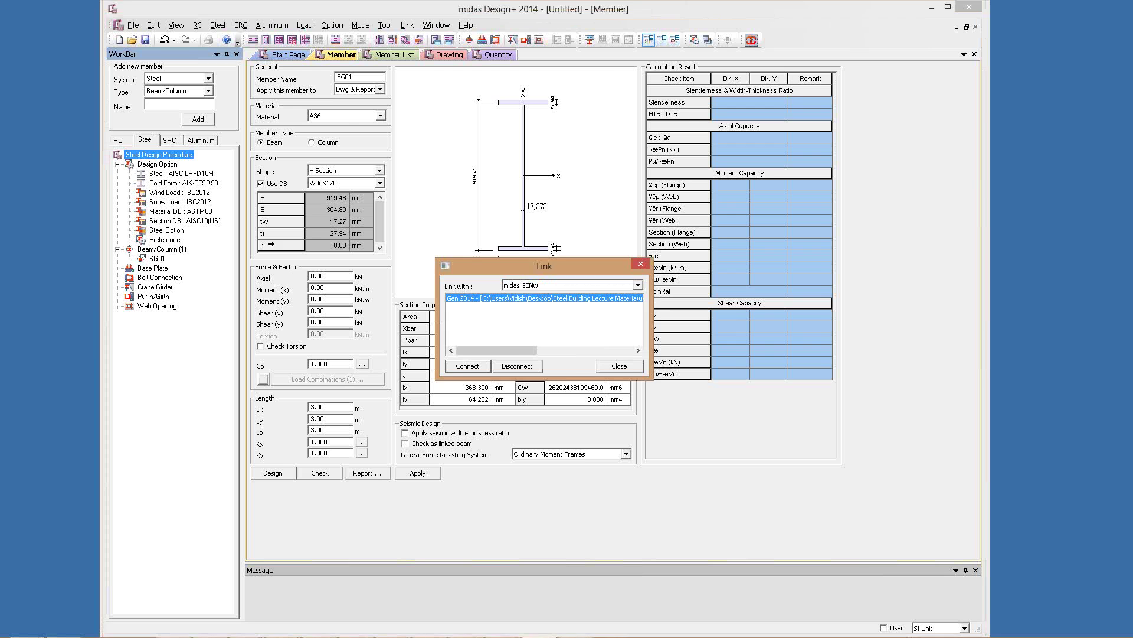
pyautogui.press('Return')
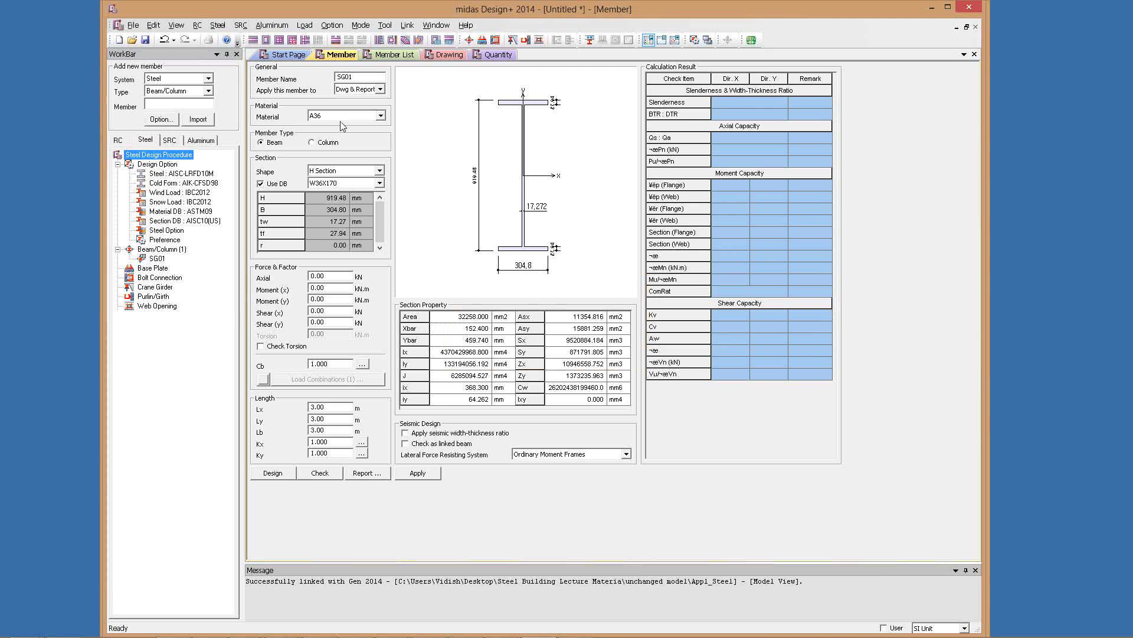
# Switch to midas Gen and select column element 198 at the outer corner of the low-rise wing
pyautogui.hotkey('alt', 'Tab')
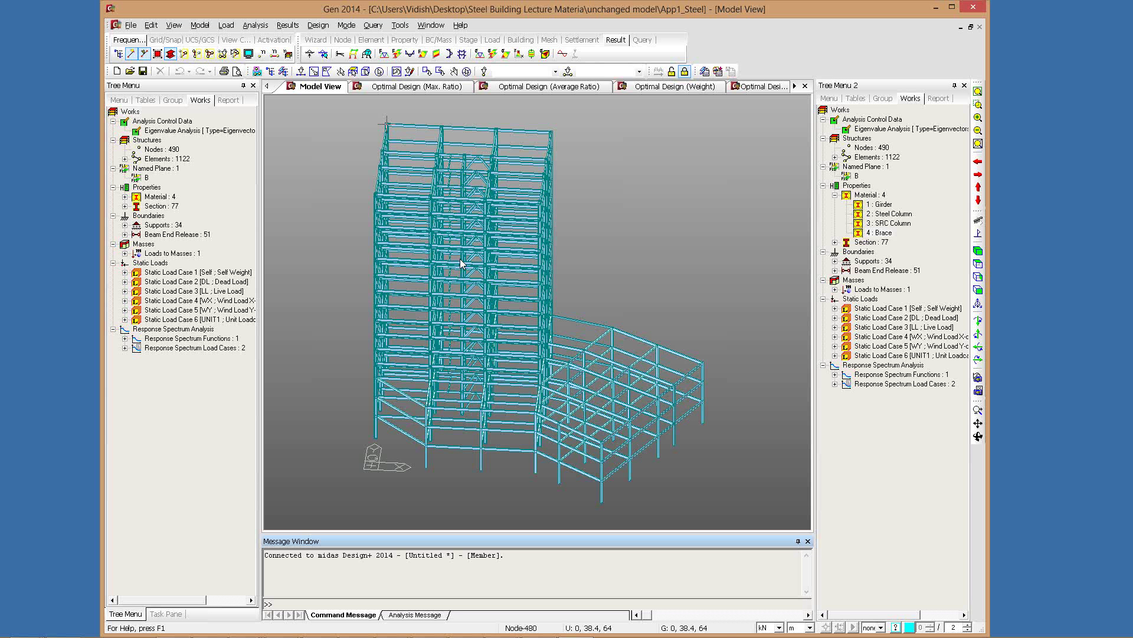
pyautogui.click(301, 71)
pyautogui.click(703, 390)
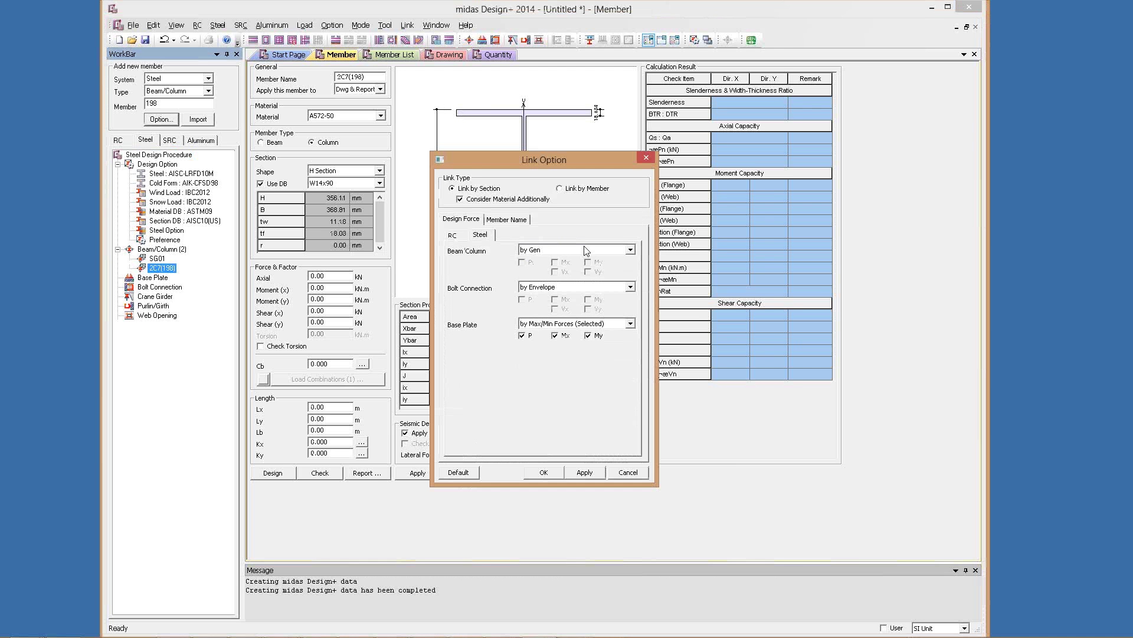
# In midas Design+, set the steel Beam/Column link design force to by Max/Min Forces (All) and import member 198 again
pyautogui.moveTo(492, 160); pyautogui.dragTo(258, 134)
pyautogui.click(344, 224)
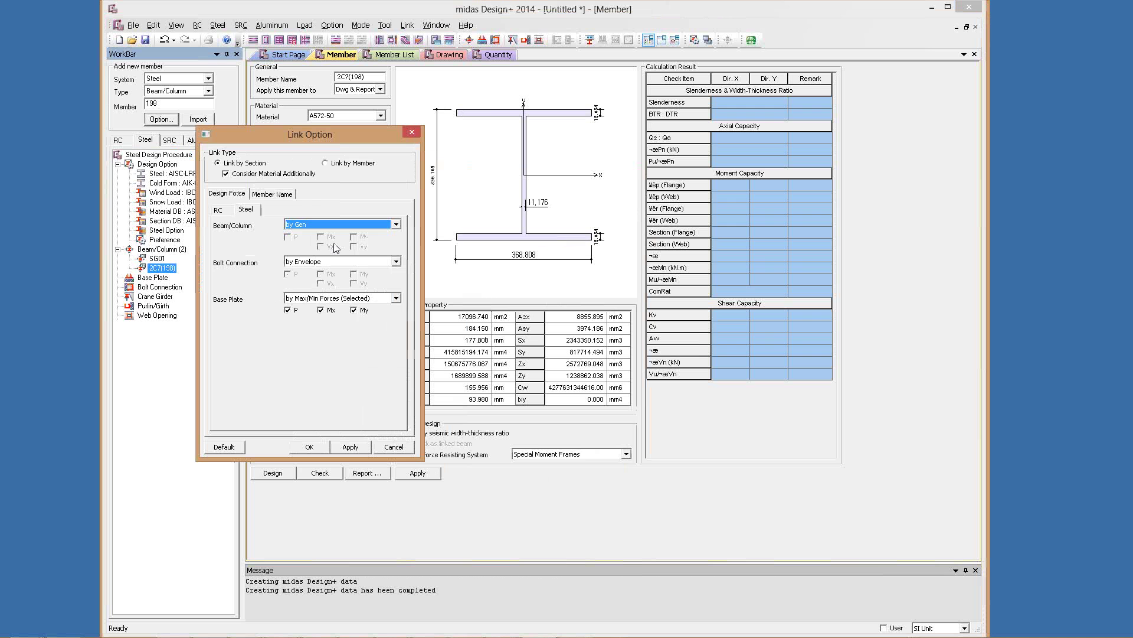
pyautogui.click(340, 242)
pyautogui.click(338, 227)
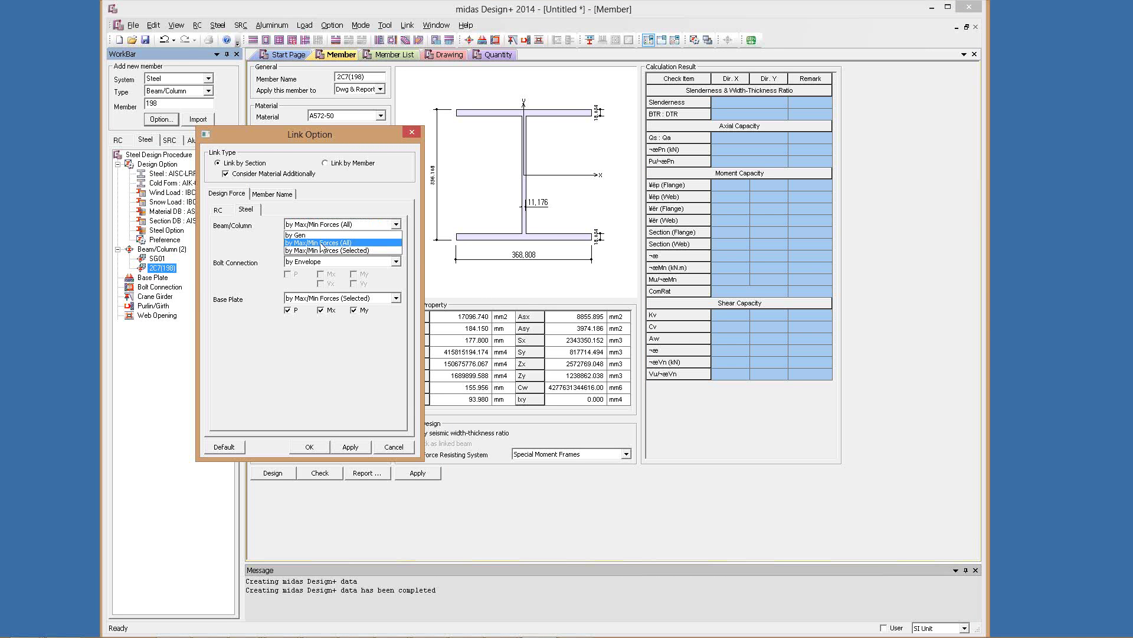
pyautogui.click(301, 448)
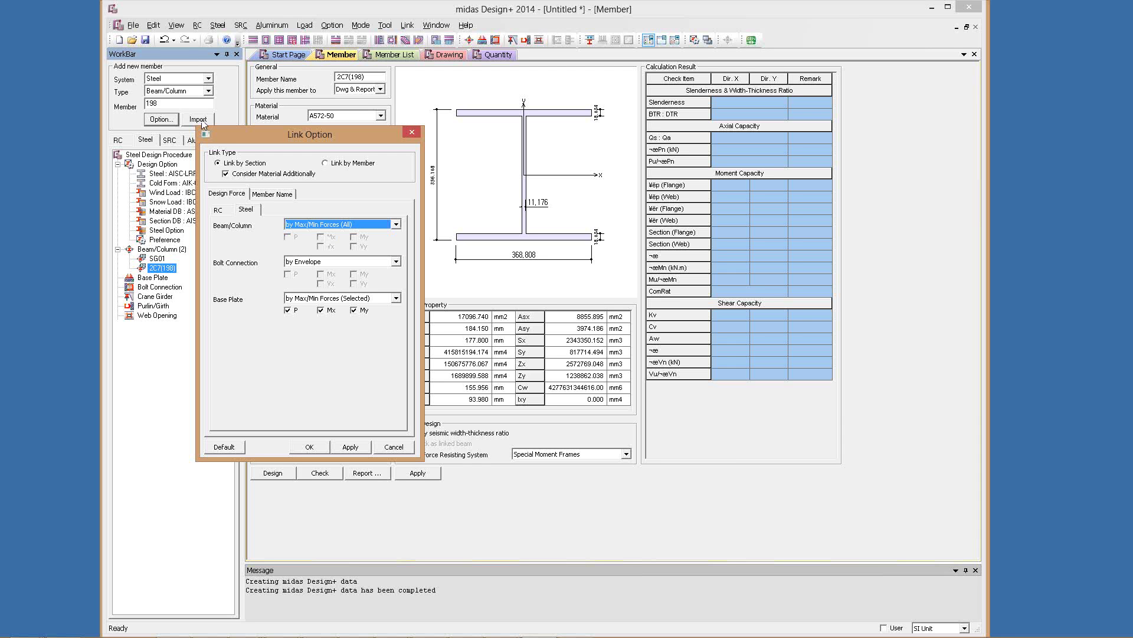
pyautogui.press('Return')
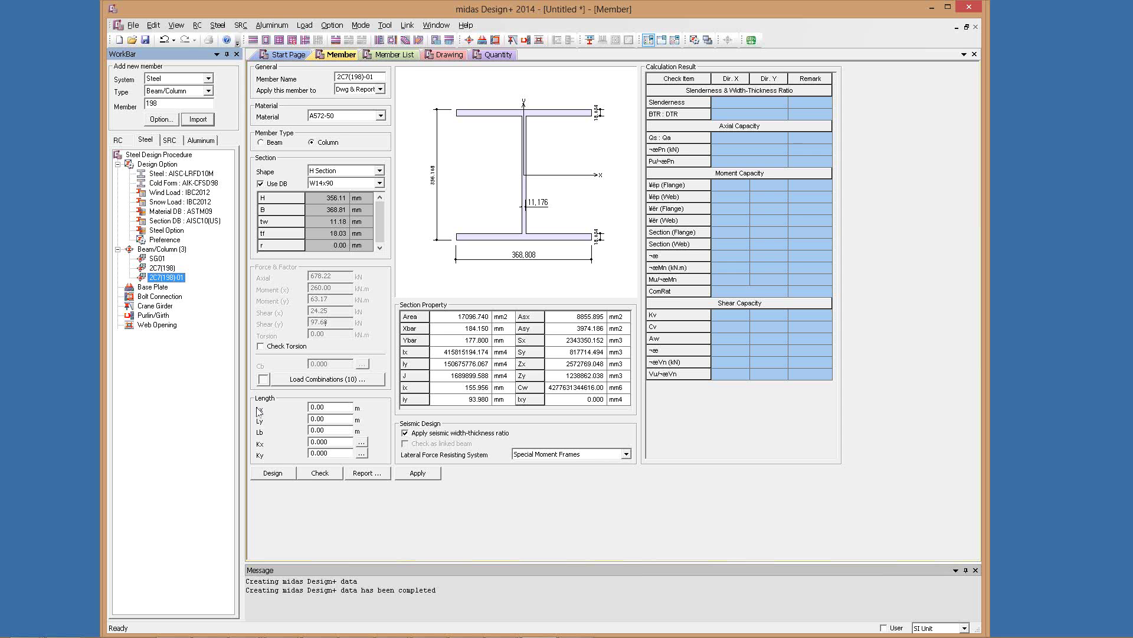
# Set the imported column's Lx, Ly and Lb to 5 m and Kx and Ky to 1, and enable Check Torsion
pyautogui.click(336, 407)
pyautogui.write('5')
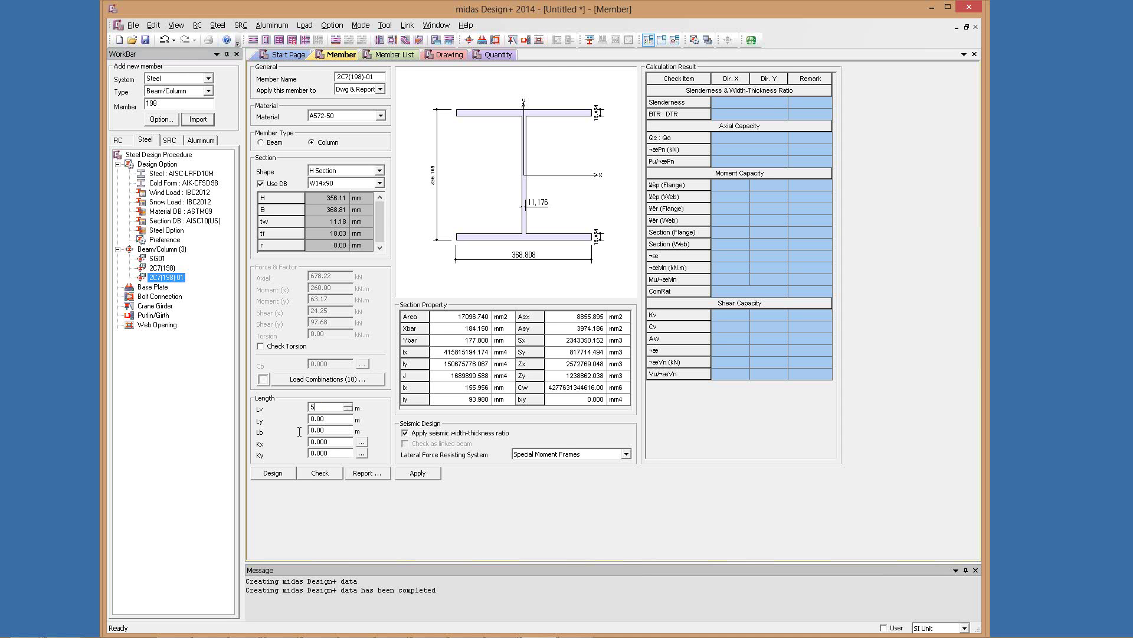
pyautogui.press('Tab')
pyautogui.write('5')
pyautogui.press('Tab')
pyautogui.write('5')
pyautogui.press('Tab')
pyautogui.write('1')
pyautogui.press('Tab')
pyautogui.write('1')
pyautogui.click(270, 346)
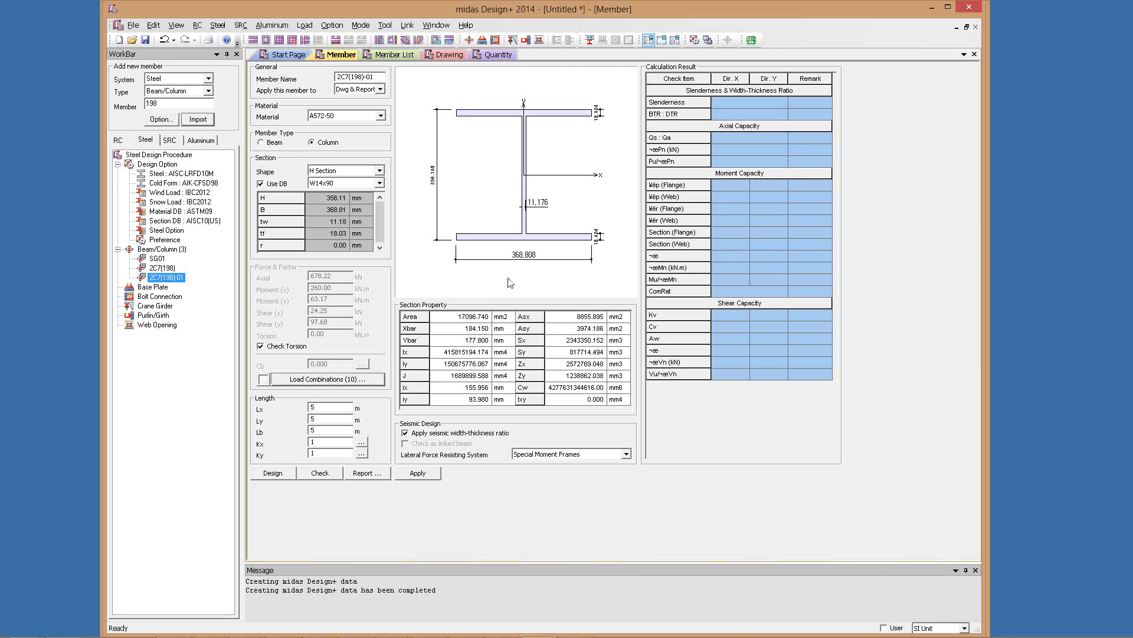
# Review the load combinations of column 2C7(198)-01, then check the member and examine its axial, moment and shear capacity results
pyautogui.moveTo(481, 261); pyautogui.dragTo(664, 383)
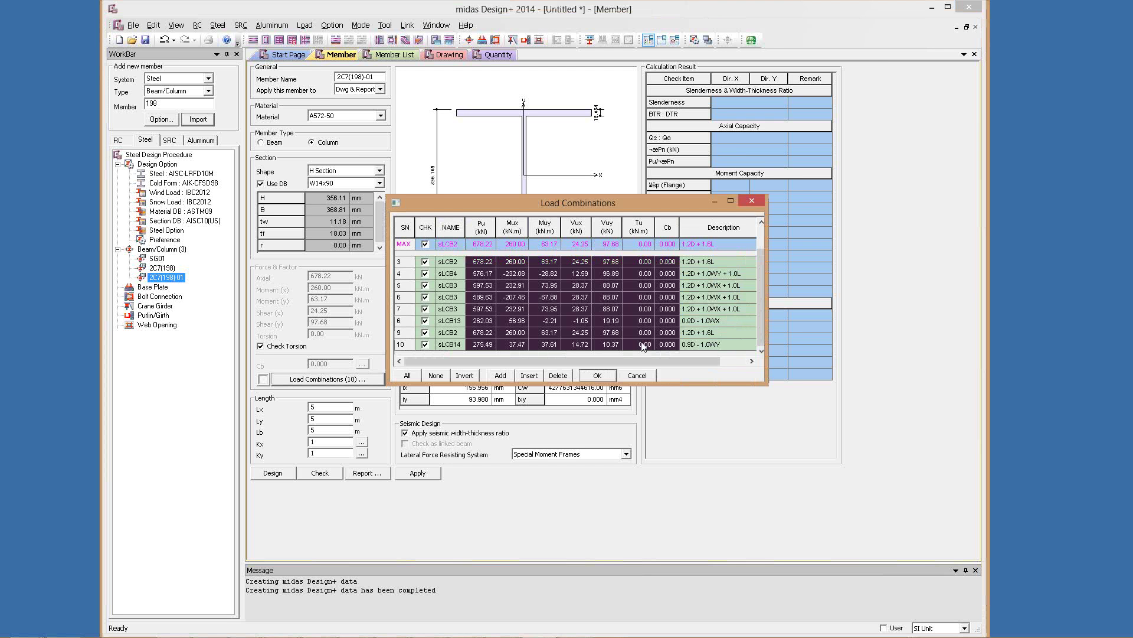
pyautogui.moveTo(761, 307); pyautogui.dragTo(761, 204)
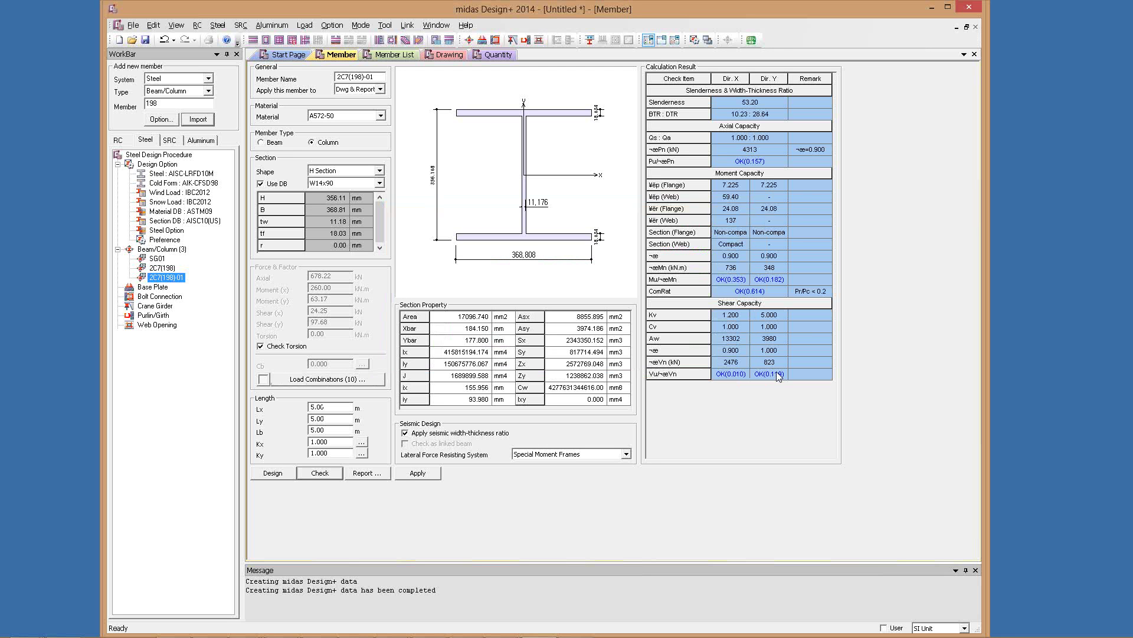
pyautogui.moveTo(777, 373); pyautogui.dragTo(766, 358)
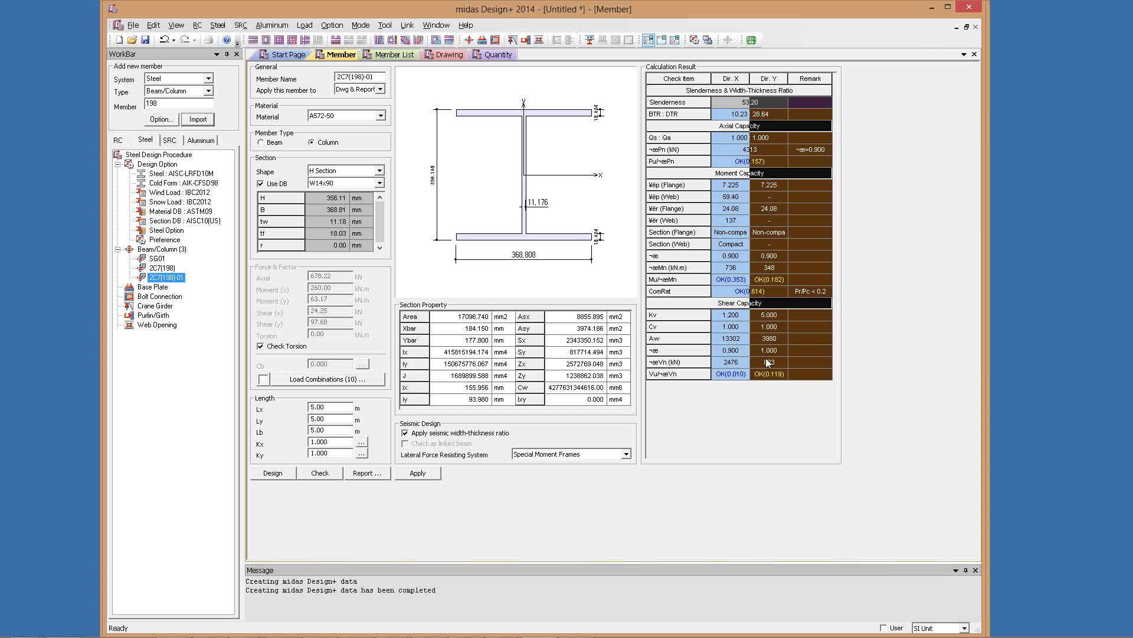
pyautogui.moveTo(766, 357); pyautogui.dragTo(732, 358)
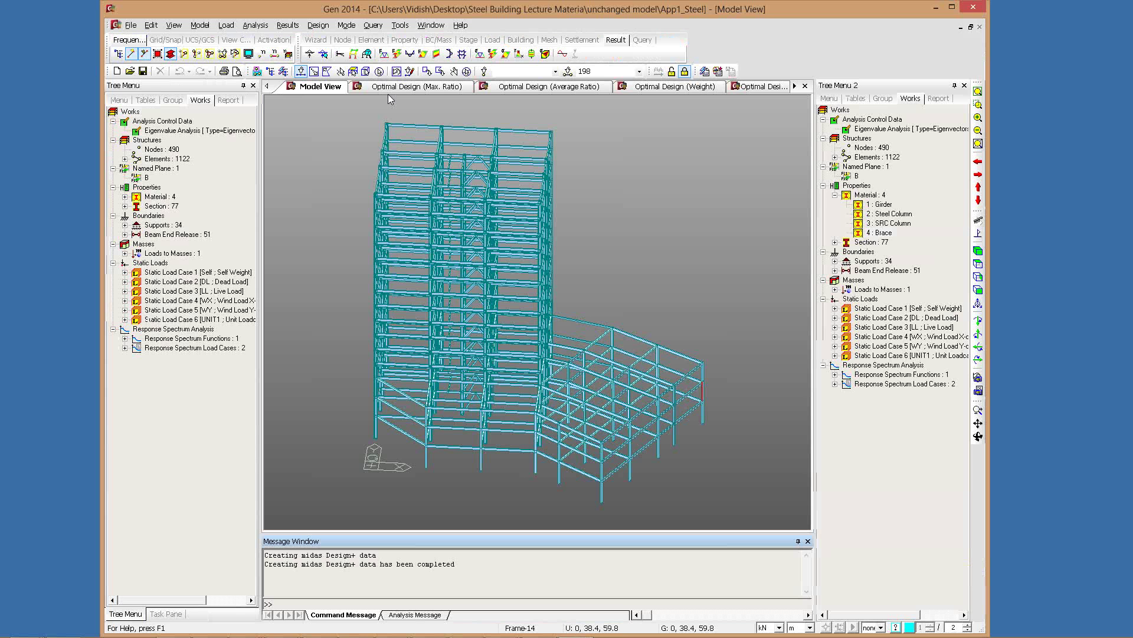
# Switch to midas Gen, select beam element 272, and import it into midas Design+ as a steel Beam/Column member
pyautogui.click(340, 71)
pyautogui.press('Escape')
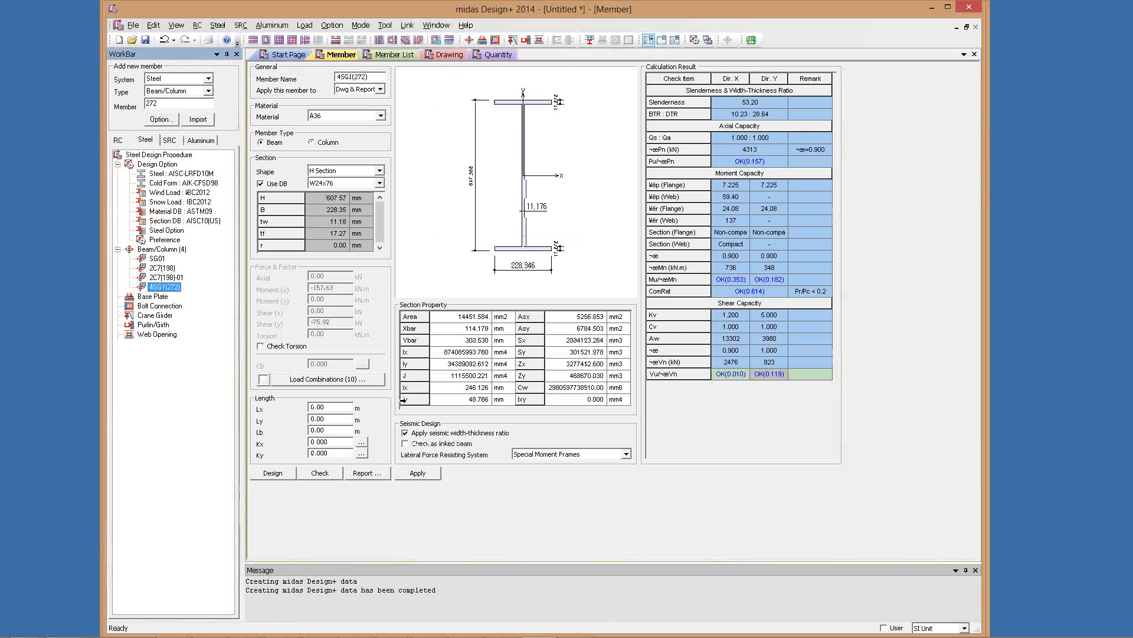
# Set the imported beam's Lx, Ly and Lb to 8 m and Kx and Ky to 1, and check the member
pyautogui.write('8')
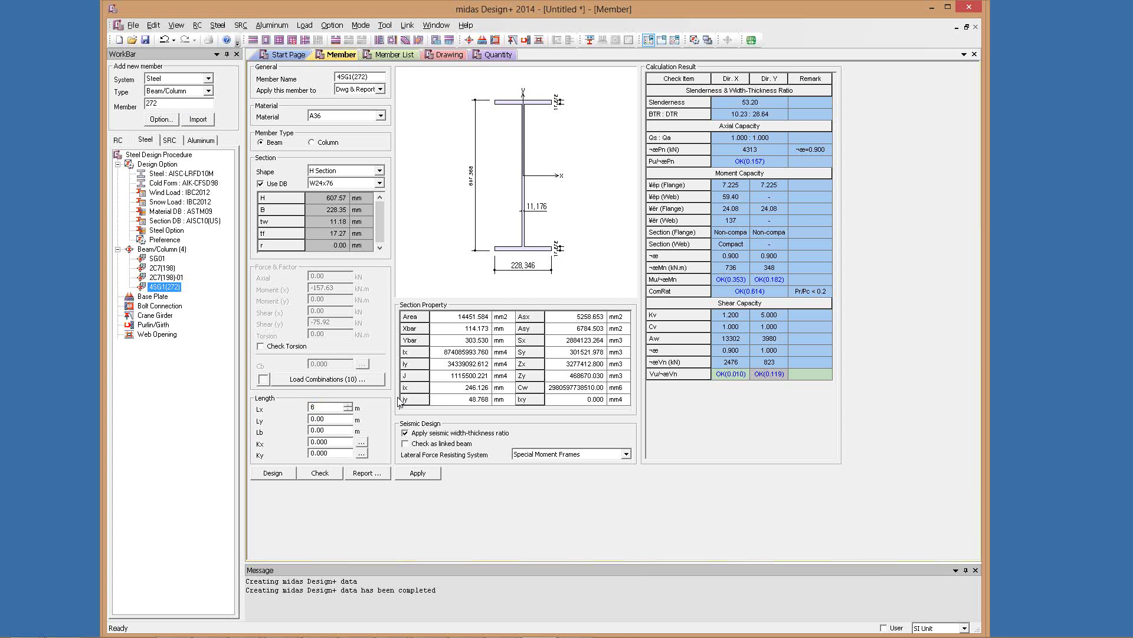
pyautogui.press('Tab')
pyautogui.write('8.')
pyautogui.press('Tab')
pyautogui.write('8.')
pyautogui.press('Tab')
pyautogui.write('1')
pyautogui.press('Tab')
pyautogui.write('1')
pyautogui.press('Return')
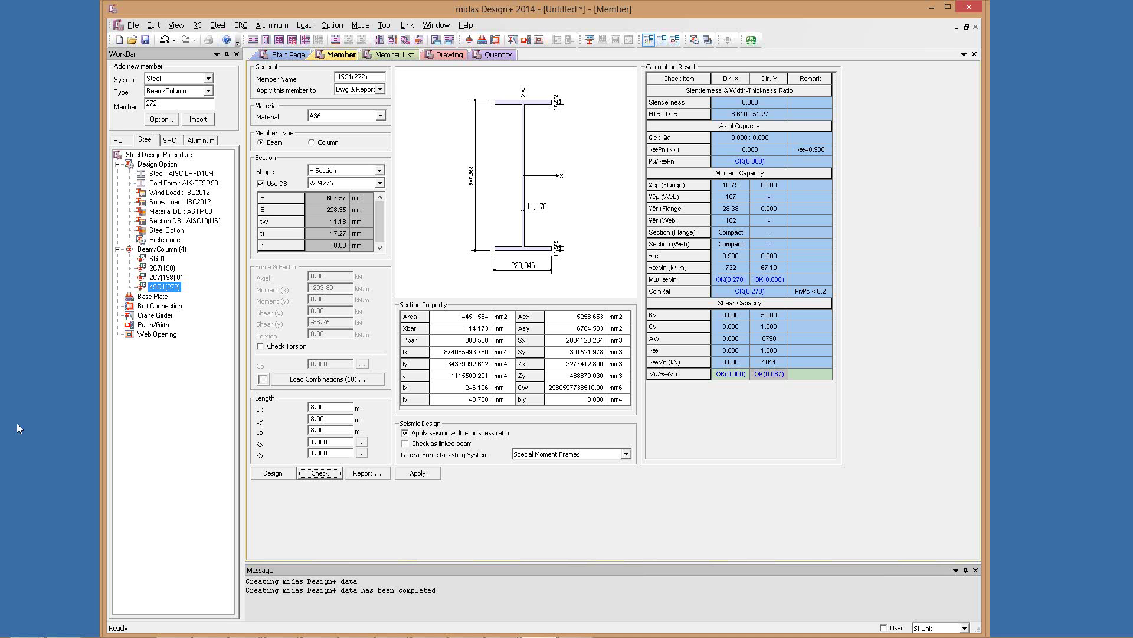
# Open the beam's report options, then switch to Word and review the 3SG5(169) design report through its shear capacity check
pyautogui.click(367, 474)
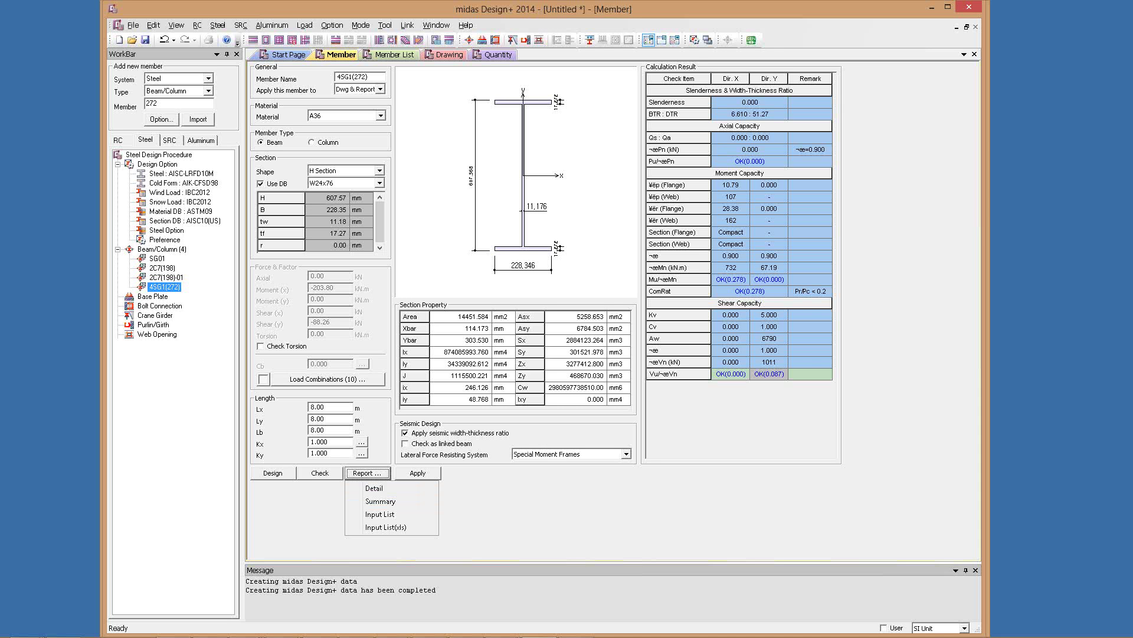
pyautogui.hotkey('alt', 'Tab')
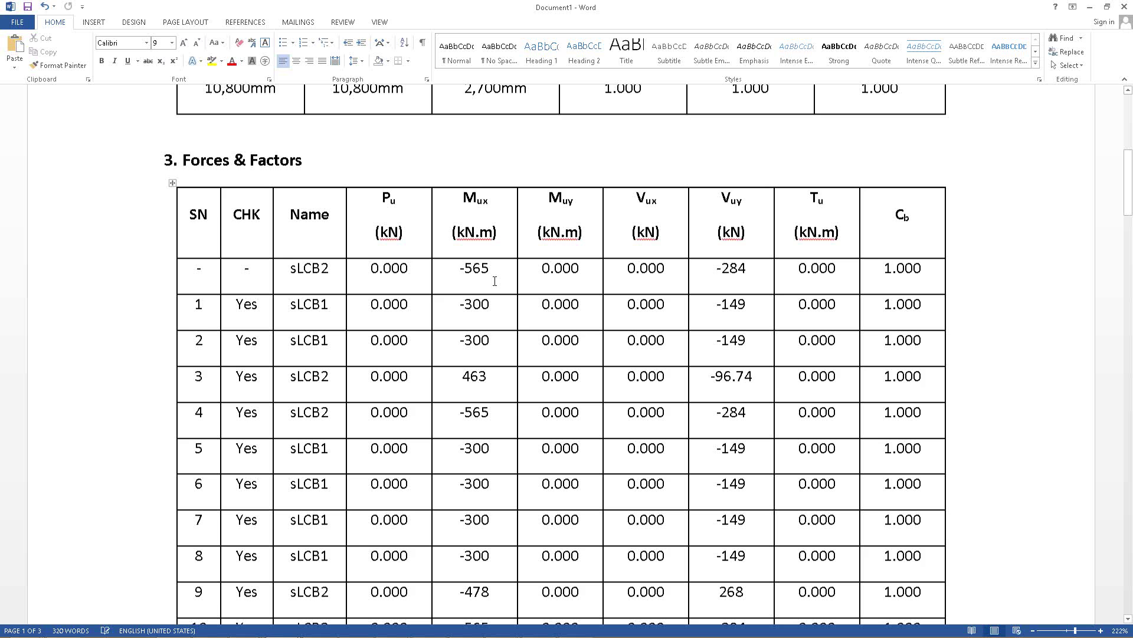
pyautogui.scroll(5, 494, 281)
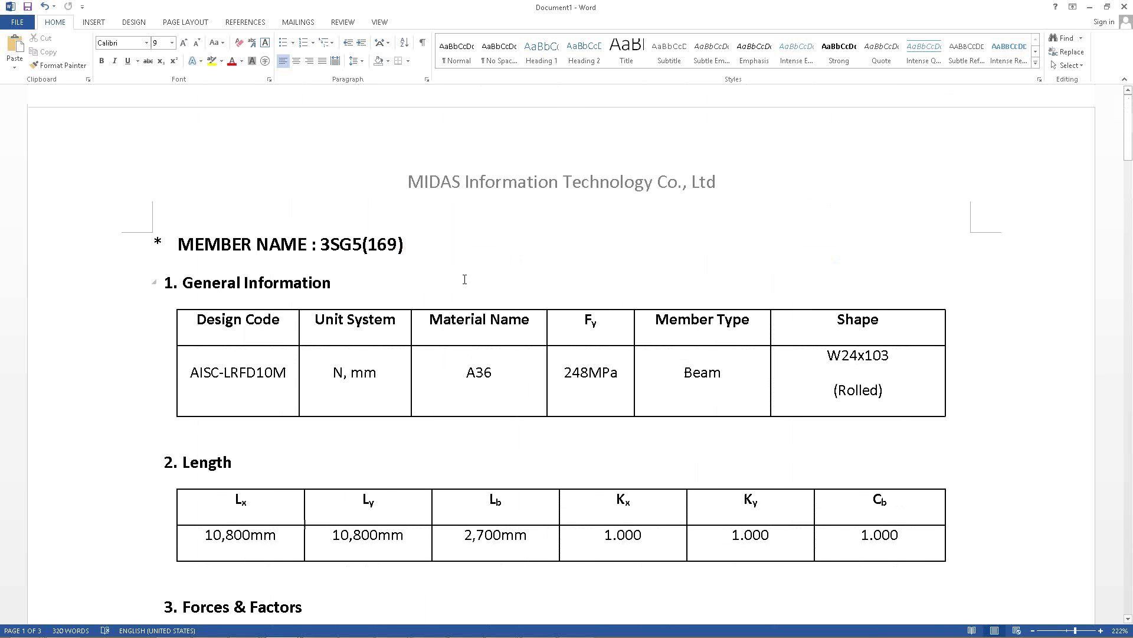
pyautogui.scroll(-2, 465, 280)
pyautogui.scroll(-1, 464, 279)
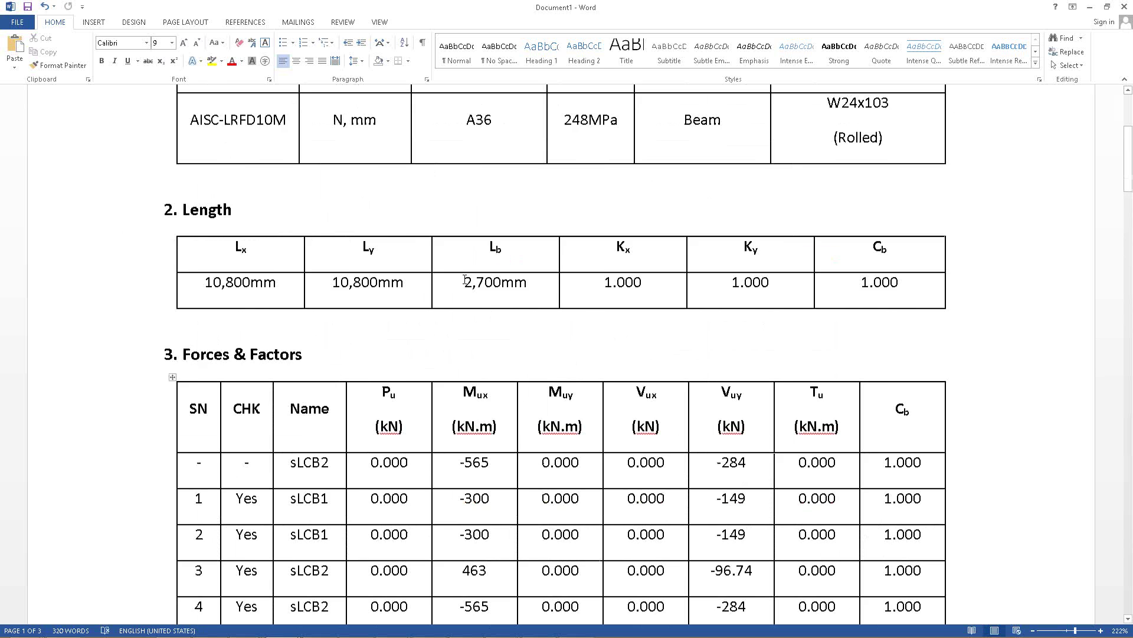
pyautogui.scroll(-2, 465, 279)
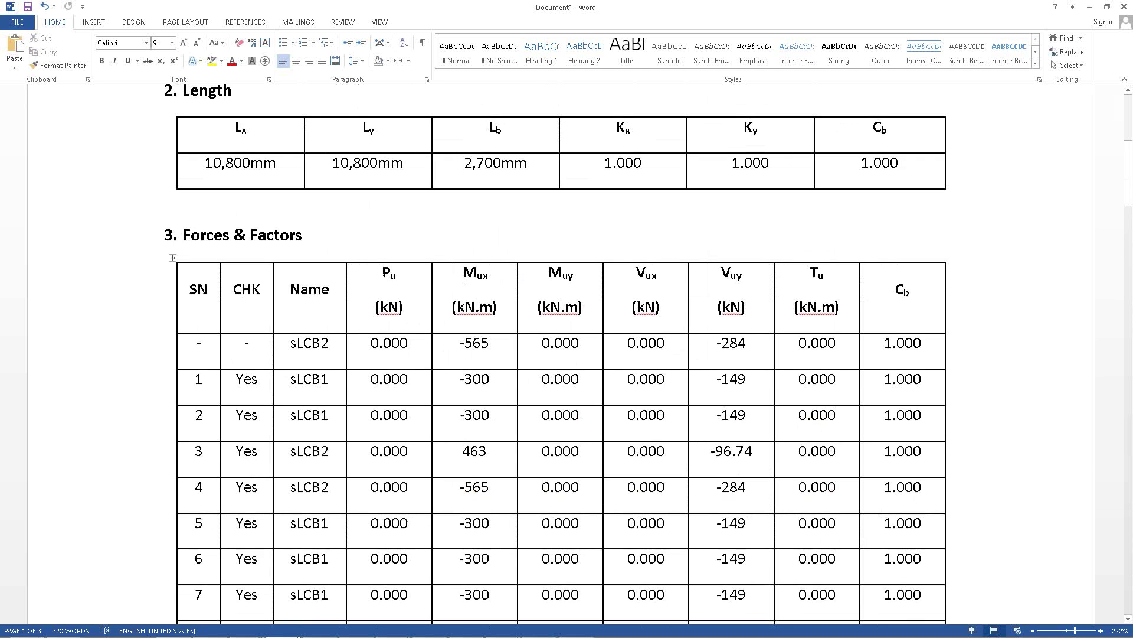
pyautogui.scroll(-10, 464, 280)
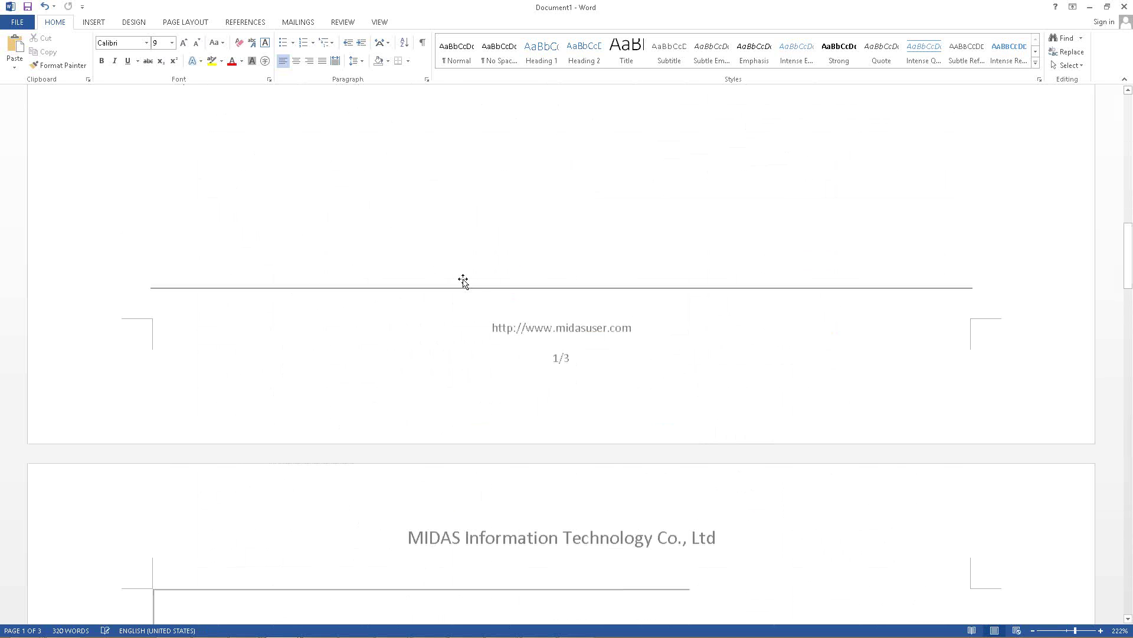
pyautogui.scroll(-10, 464, 281)
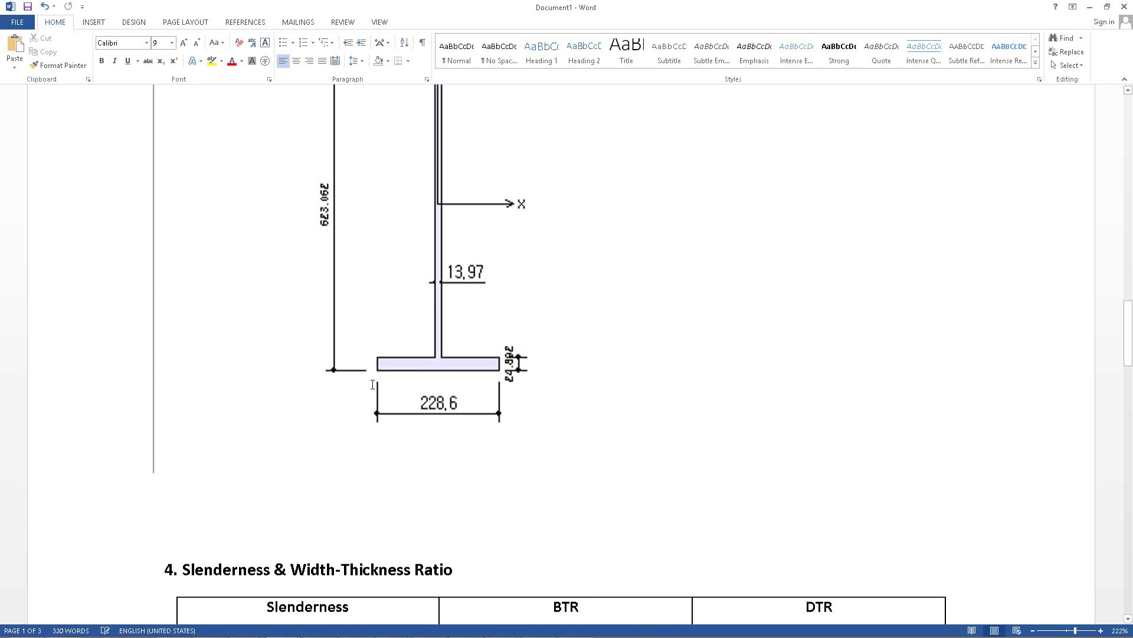
pyautogui.scroll(-10, 373, 385)
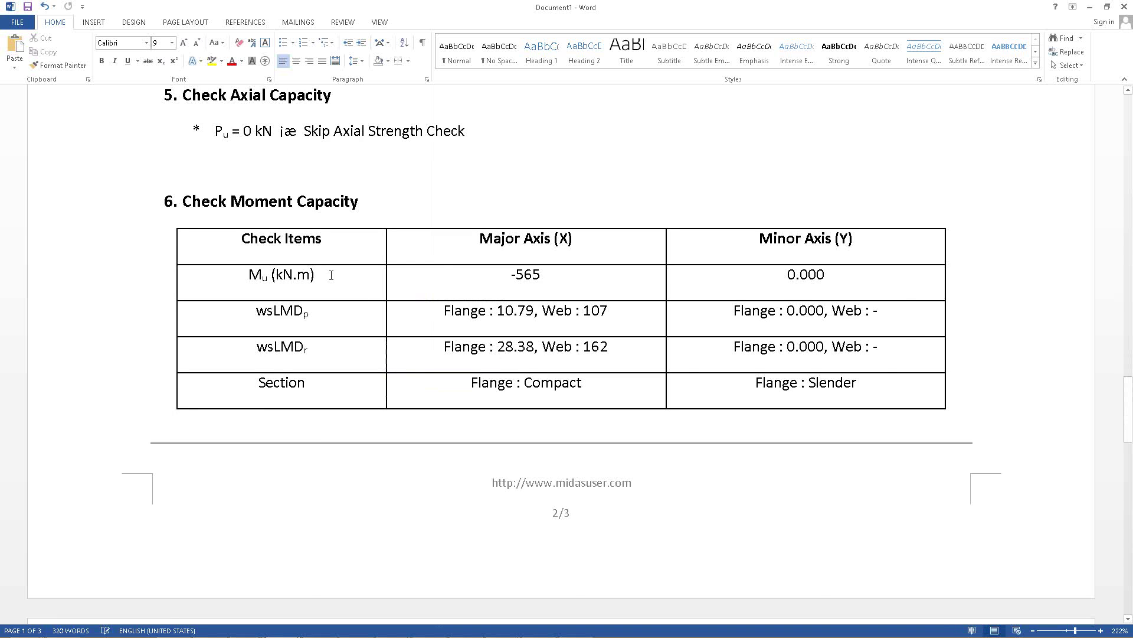
pyautogui.scroll(-10, 339, 330)
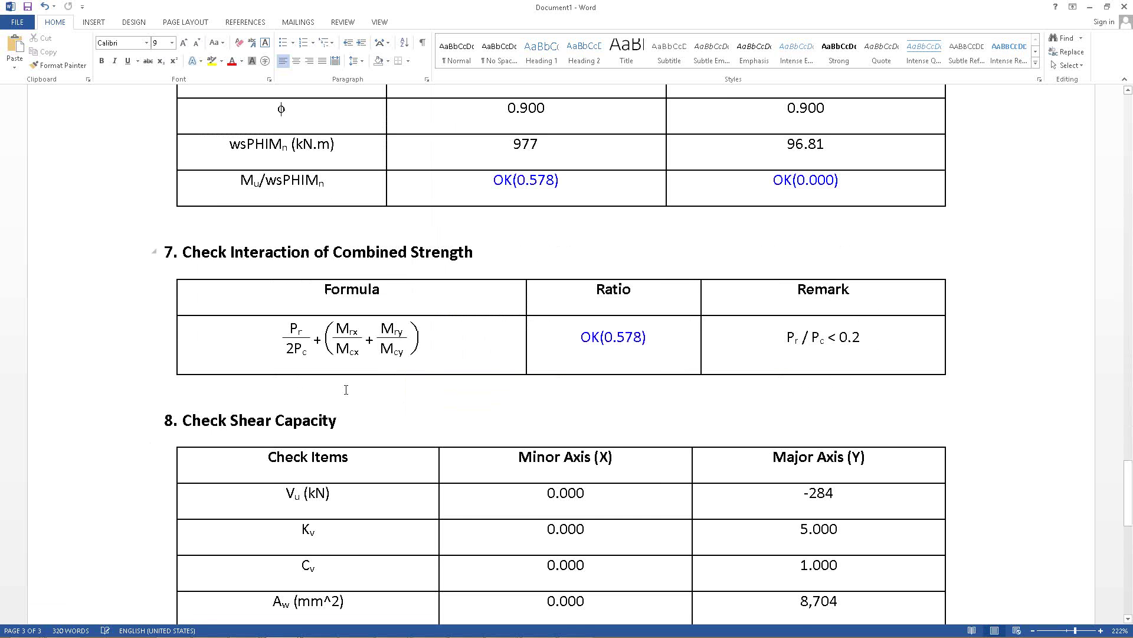
pyautogui.scroll(1, 595, 440)
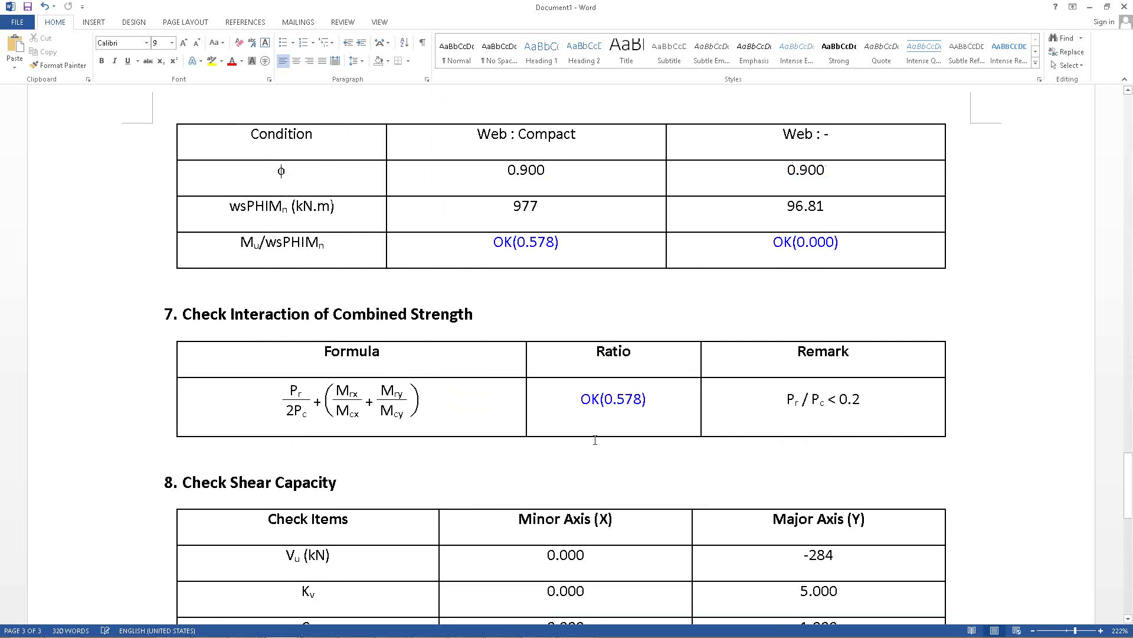
pyautogui.scroll(-2, 595, 440)
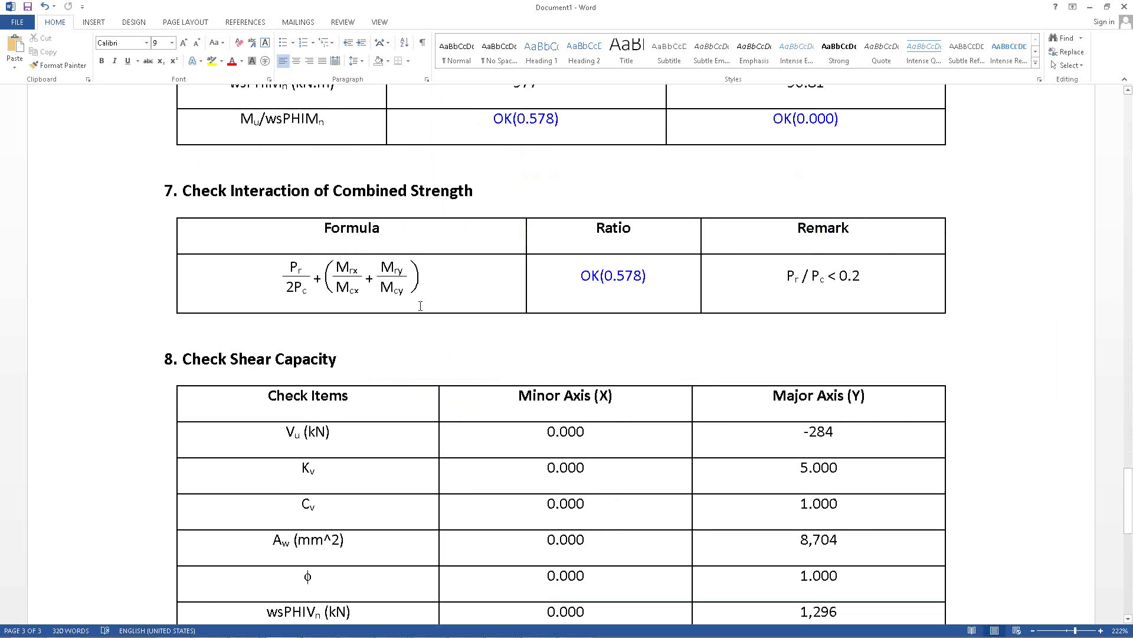
pyautogui.scroll(-2, 255, 406)
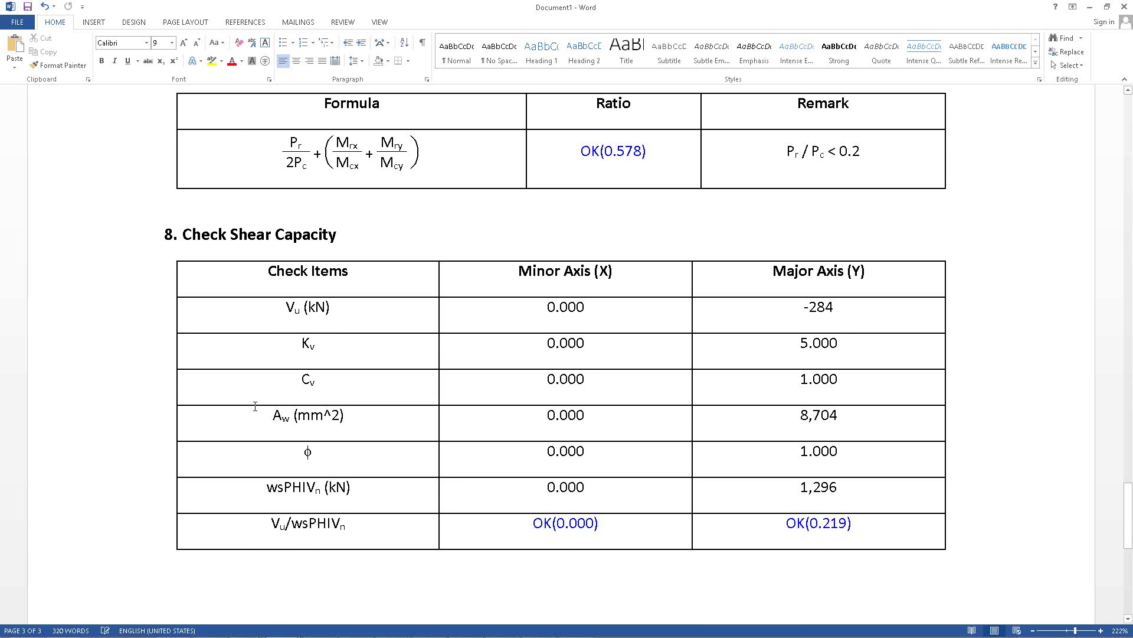
pyautogui.scroll(1, 255, 406)
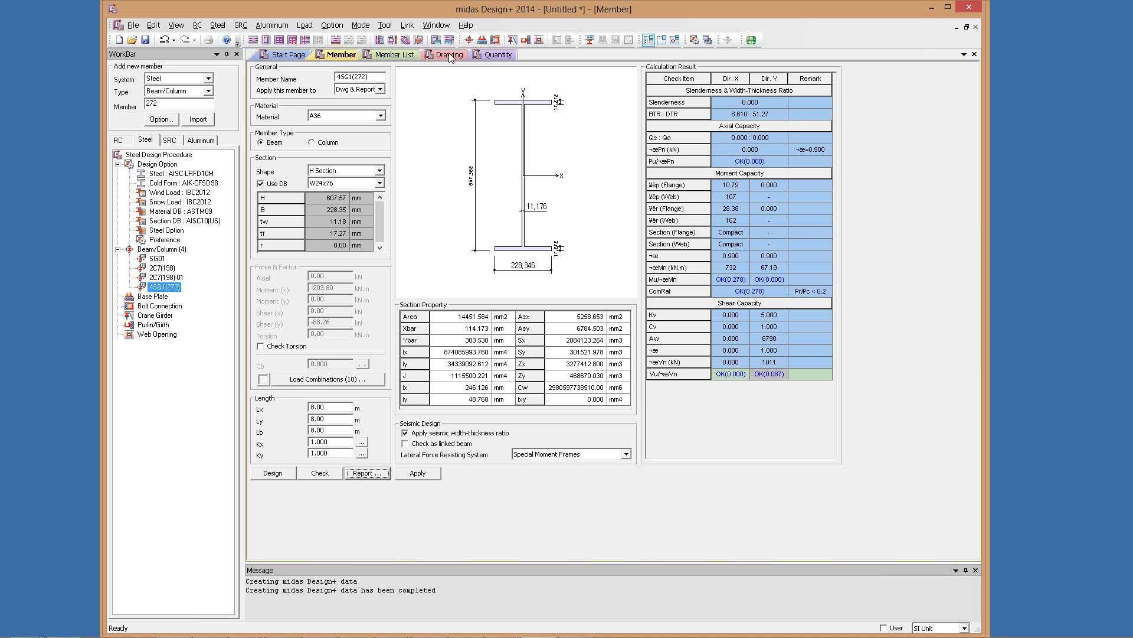
# In midas Design+, create the steel Beam/Column list drawing and inspect its beam and column tables
pyautogui.click(449, 55)
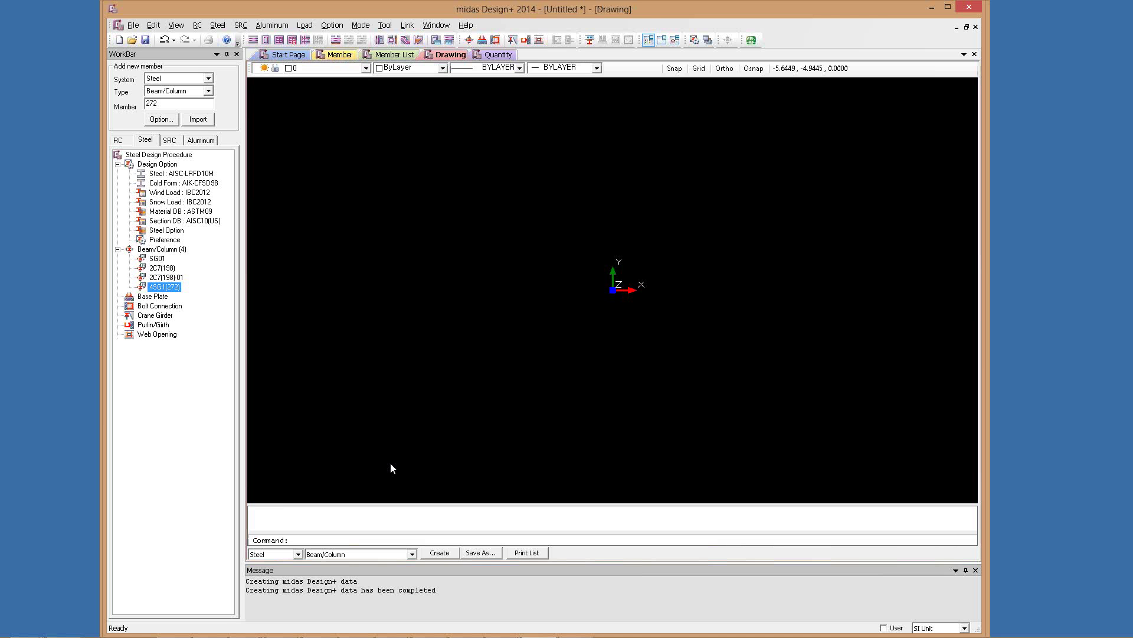
pyautogui.click(413, 361)
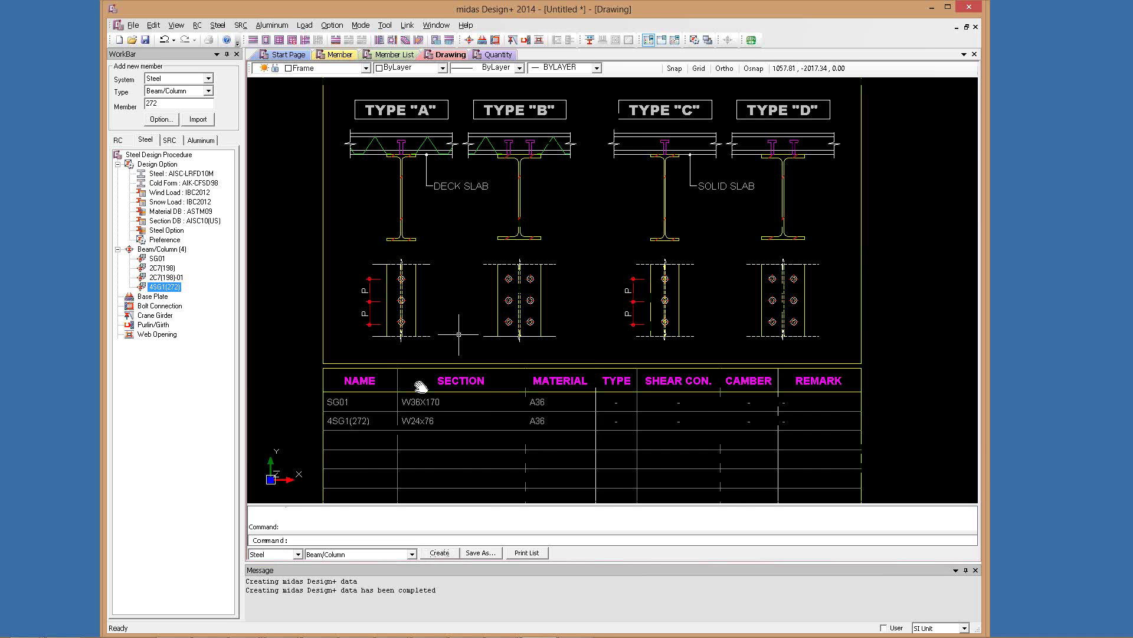
pyautogui.moveTo(421, 386); pyautogui.dragTo(379, 386, button='middle')
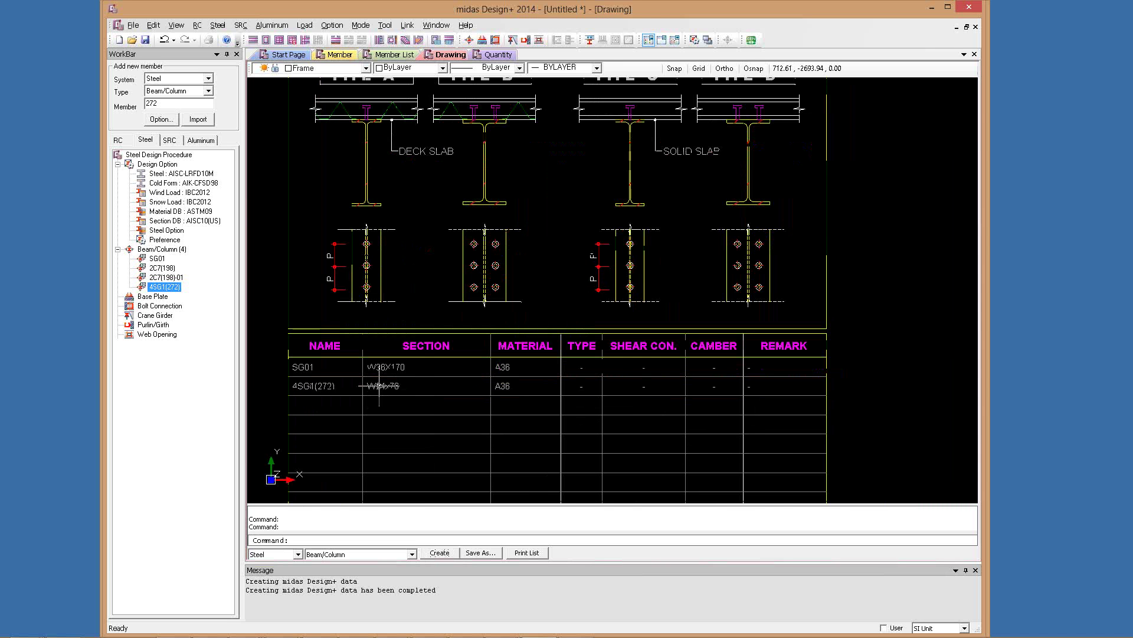
pyautogui.scroll(-2, 526, 284)
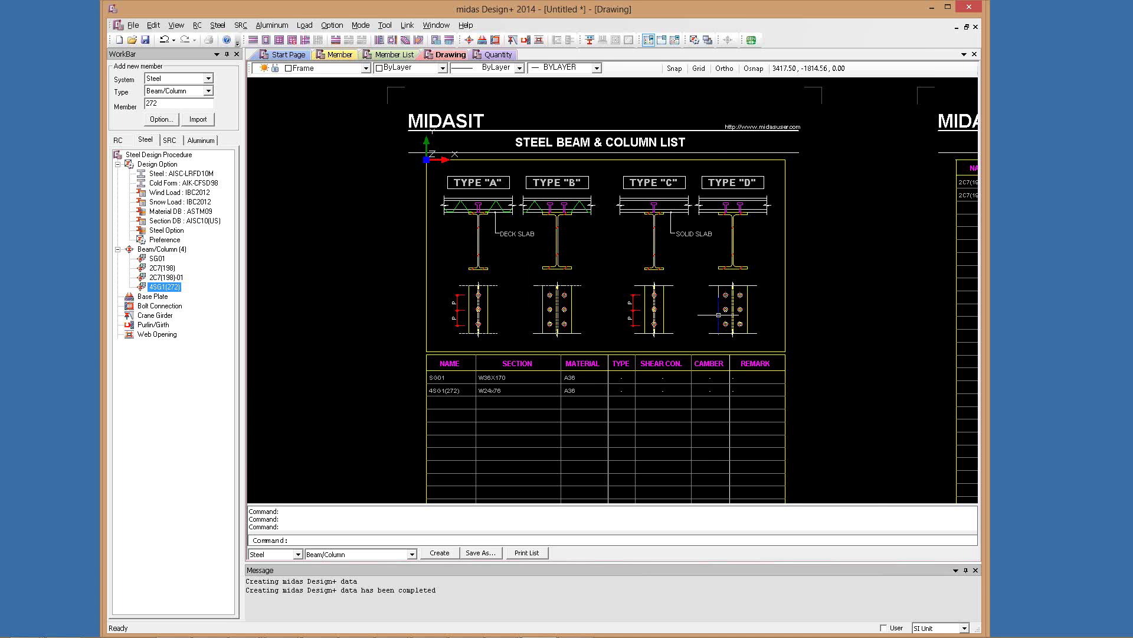
pyautogui.moveTo(718, 314); pyautogui.dragTo(336, 299, button='middle')
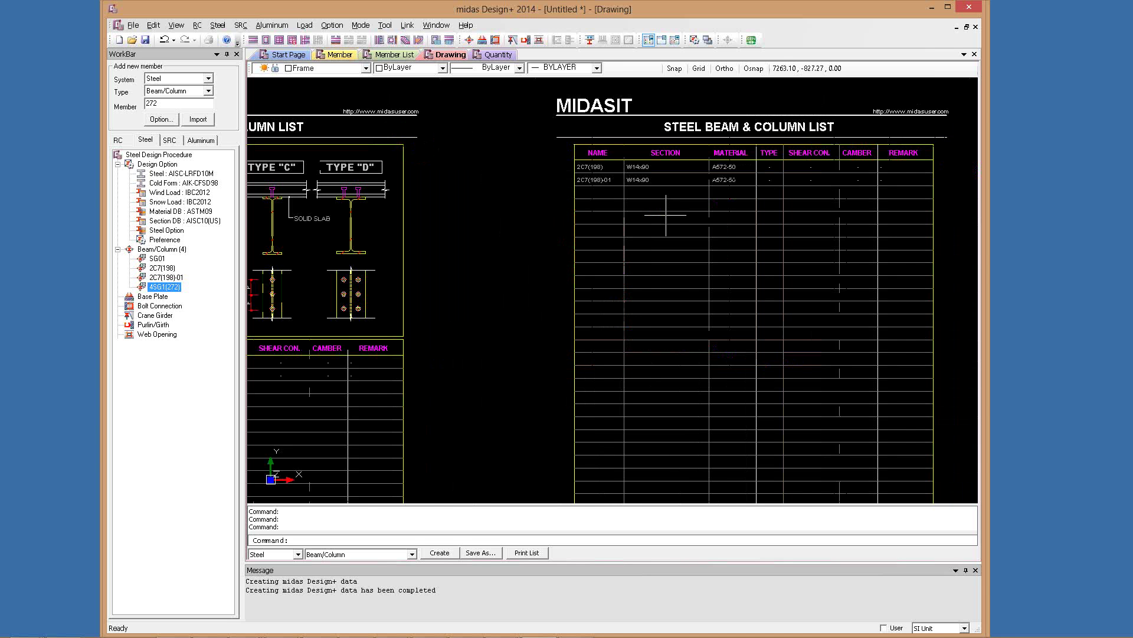
pyautogui.scroll(3, 625, 179)
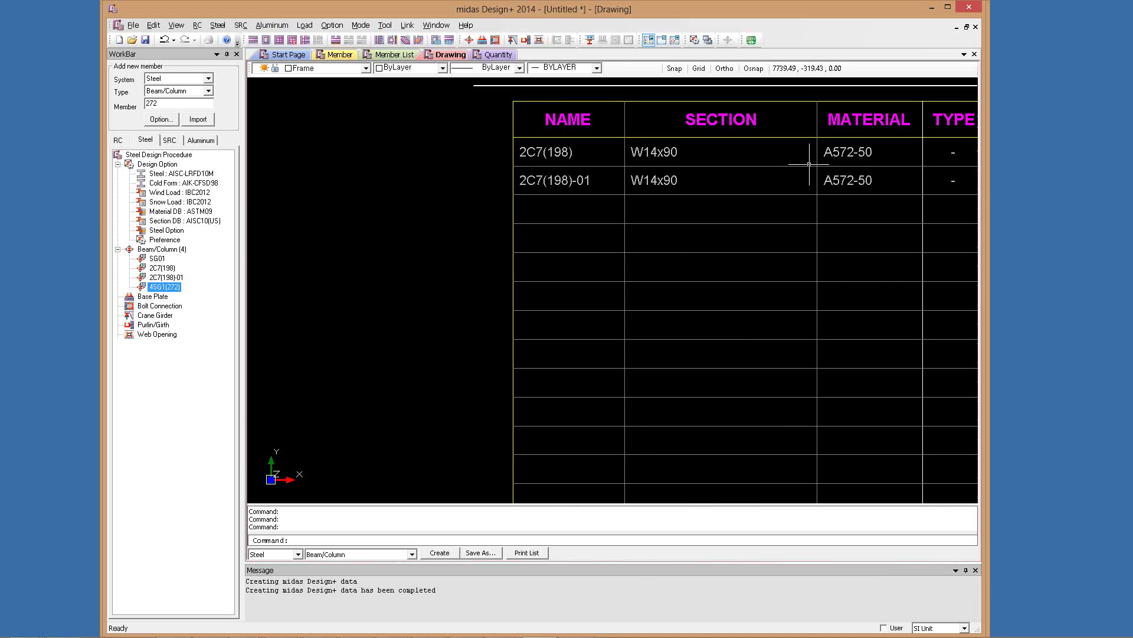
pyautogui.scroll(-4, 519, 326)
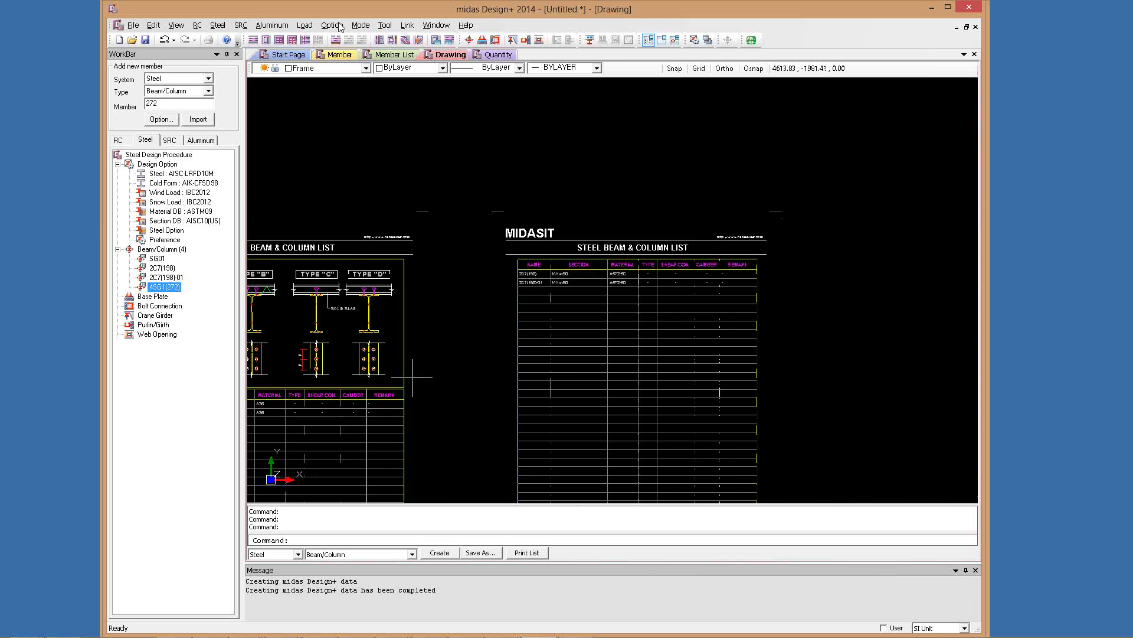
# Open the Design Option settings and examine the design codes available for steel
pyautogui.click(332, 25)
pyautogui.press('d')
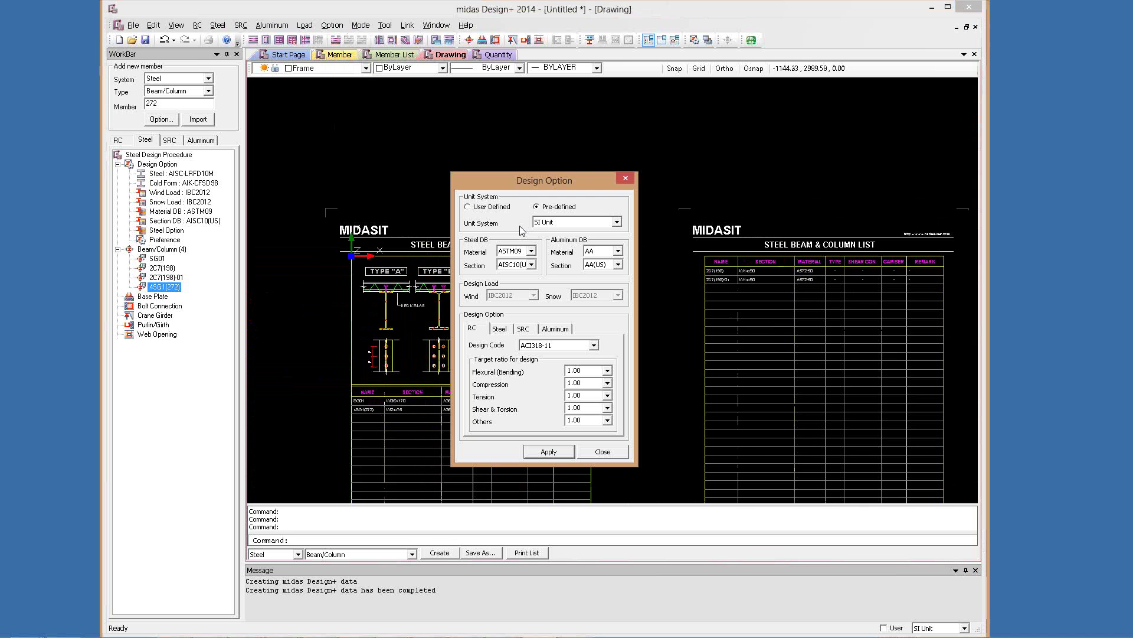
pyautogui.click(594, 349)
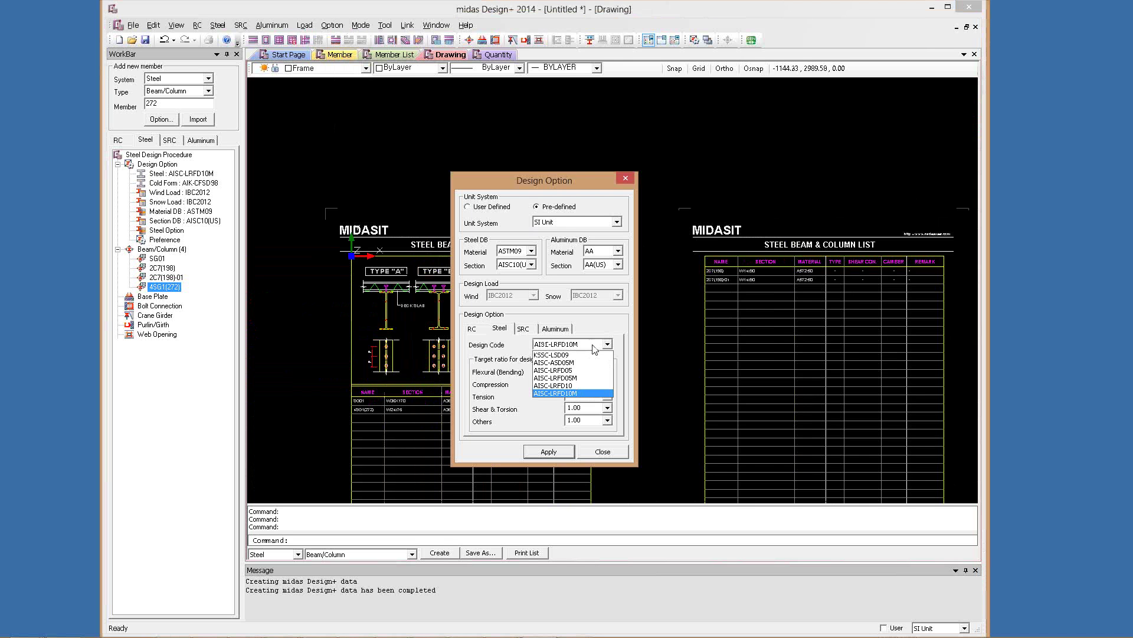
pyautogui.click(594, 347)
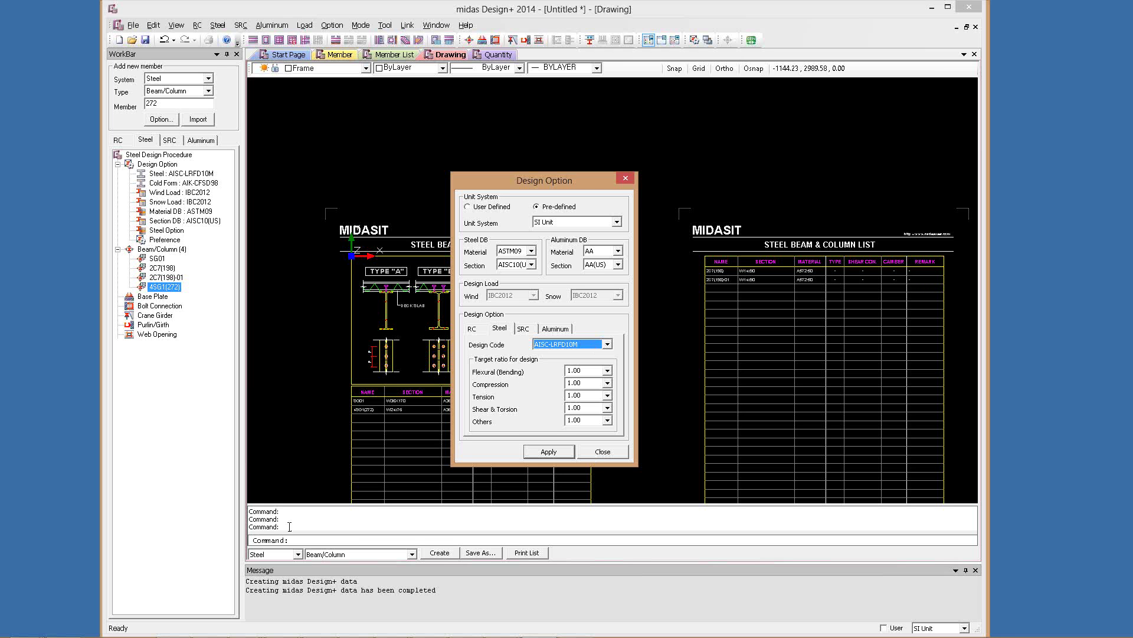
# Start a steel Base Plate member, select column base node 67 in midas Gen, and import and design it in midas Design+
pyautogui.doubleClick(153, 297)
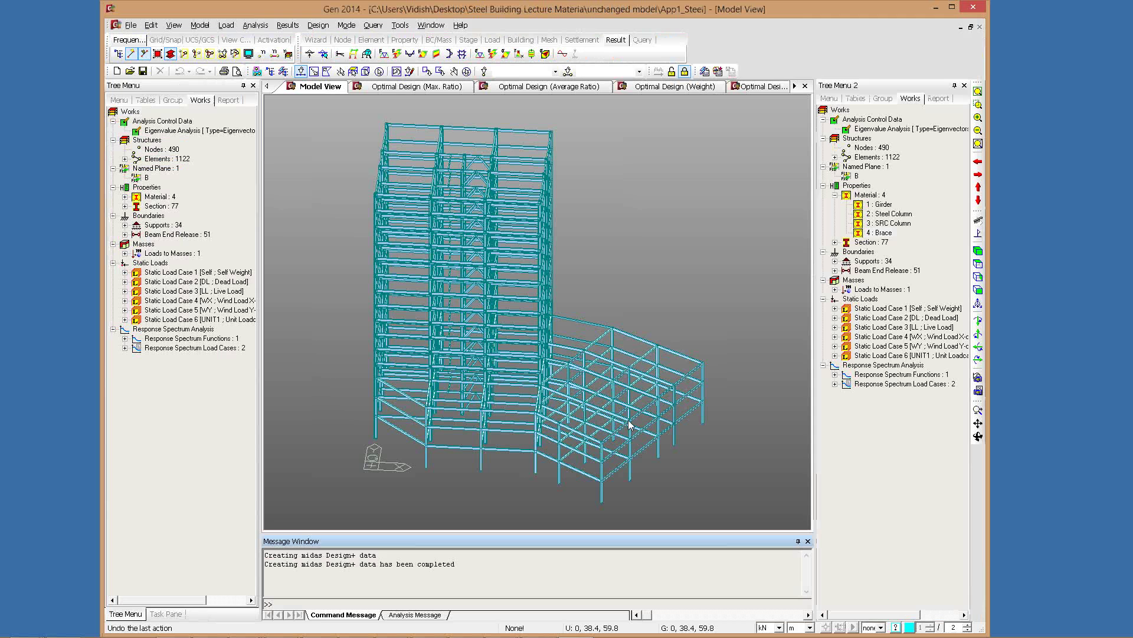
pyautogui.click(702, 423)
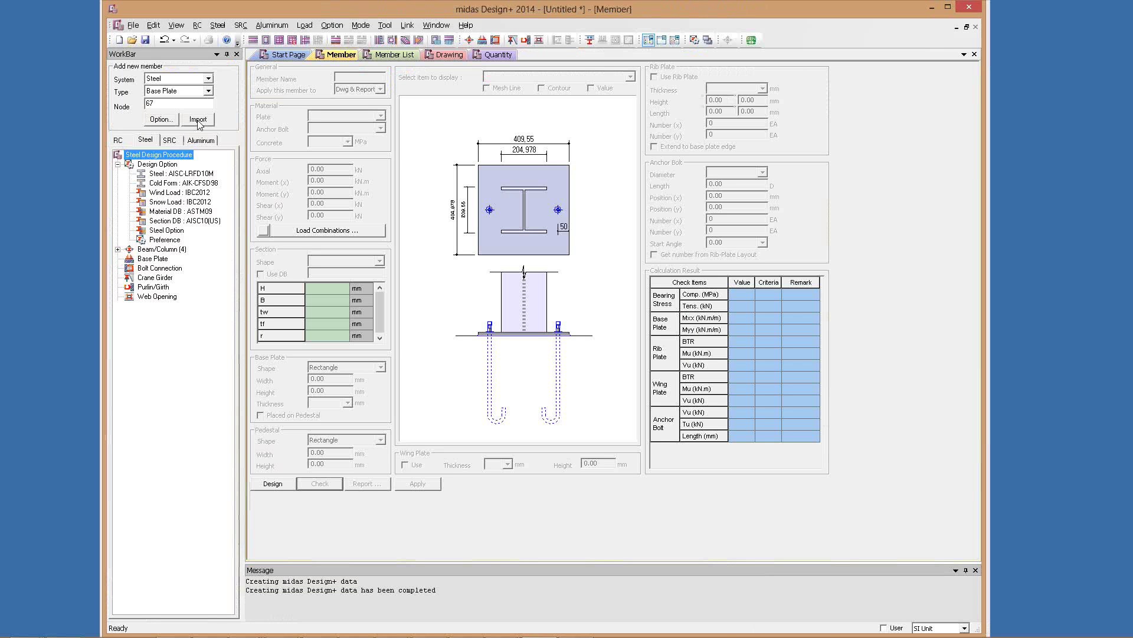
pyautogui.click(198, 120)
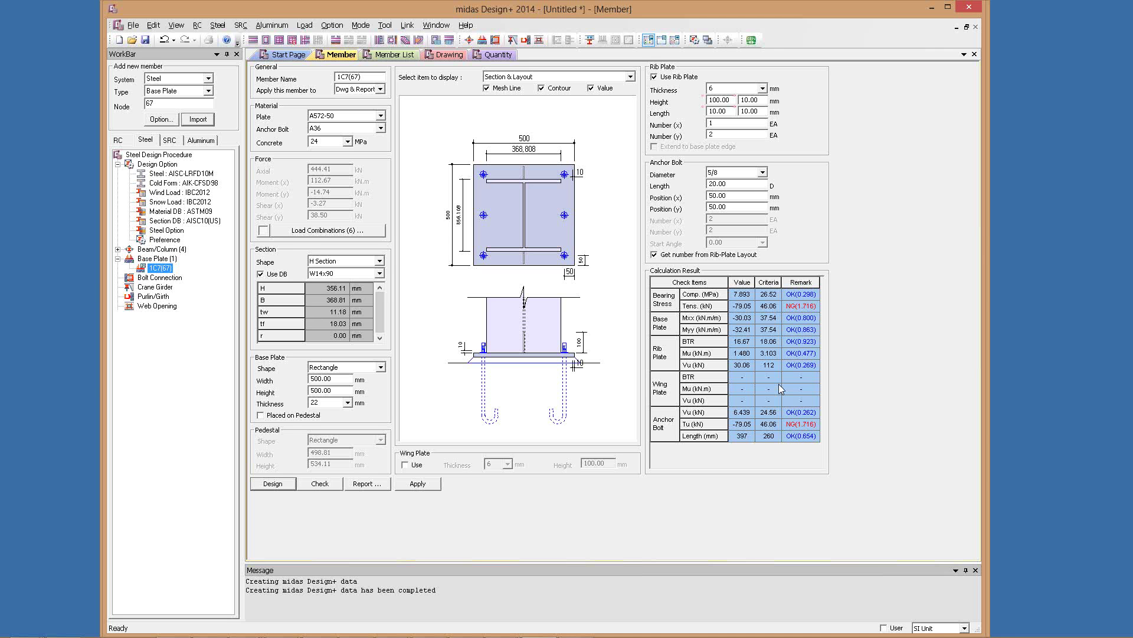
# Review the check results of base plate 1C7(67) and display its Mxx moment, Vxx shear and rib/wing plate moment diagrams
pyautogui.moveTo(779, 388); pyautogui.dragTo(789, 333)
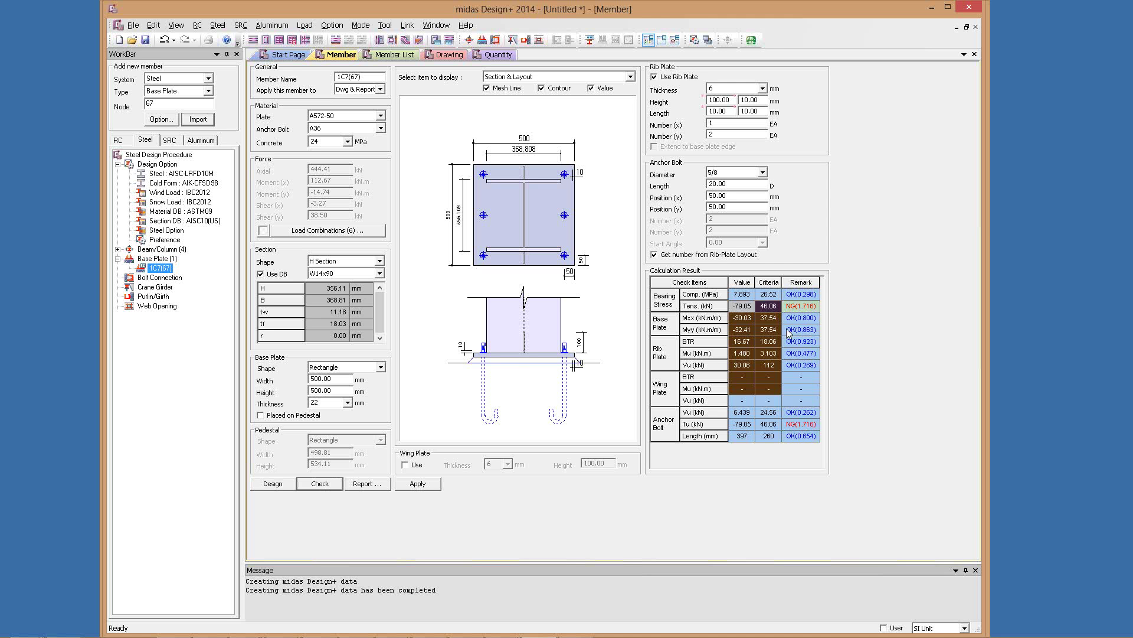
pyautogui.click(787, 329)
pyautogui.click(555, 79)
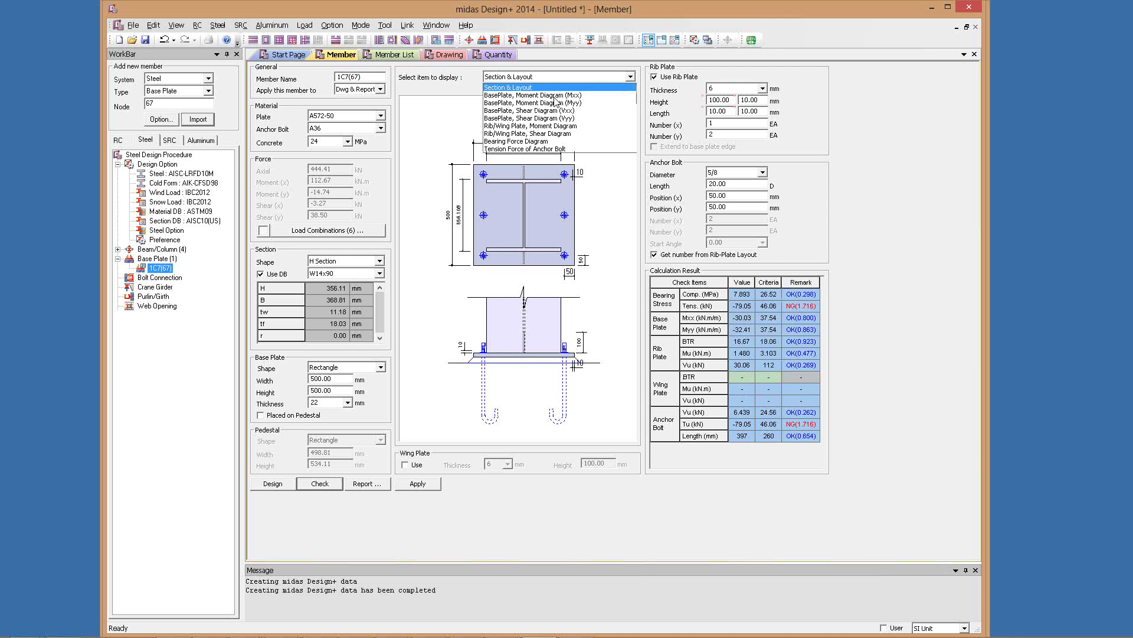
pyautogui.click(555, 102)
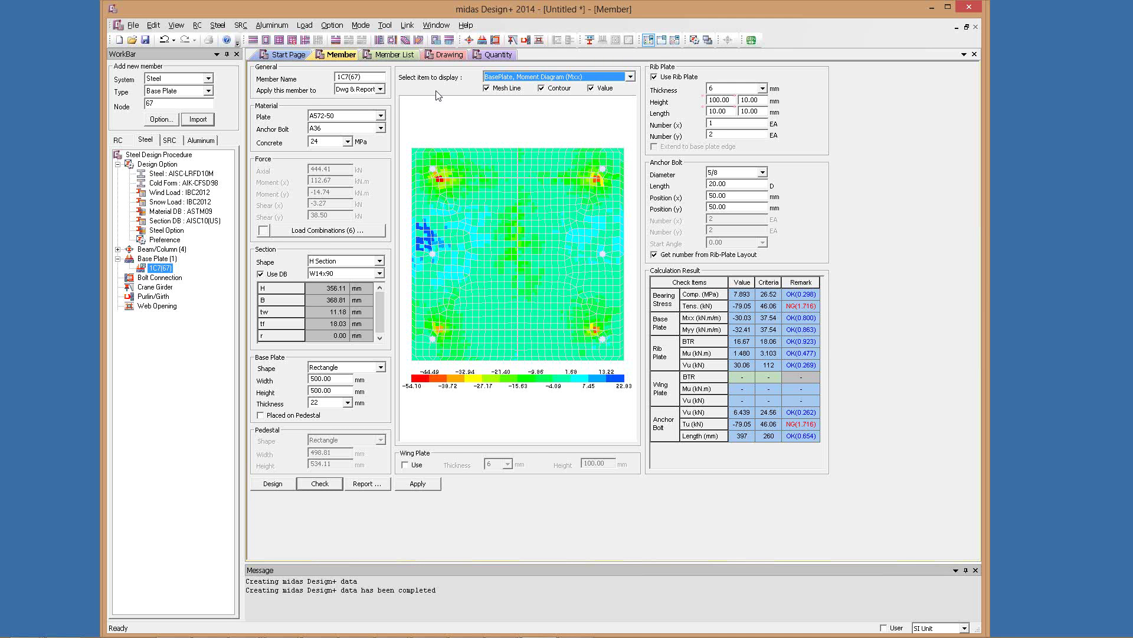
pyautogui.scroll(-2, 519, 81)
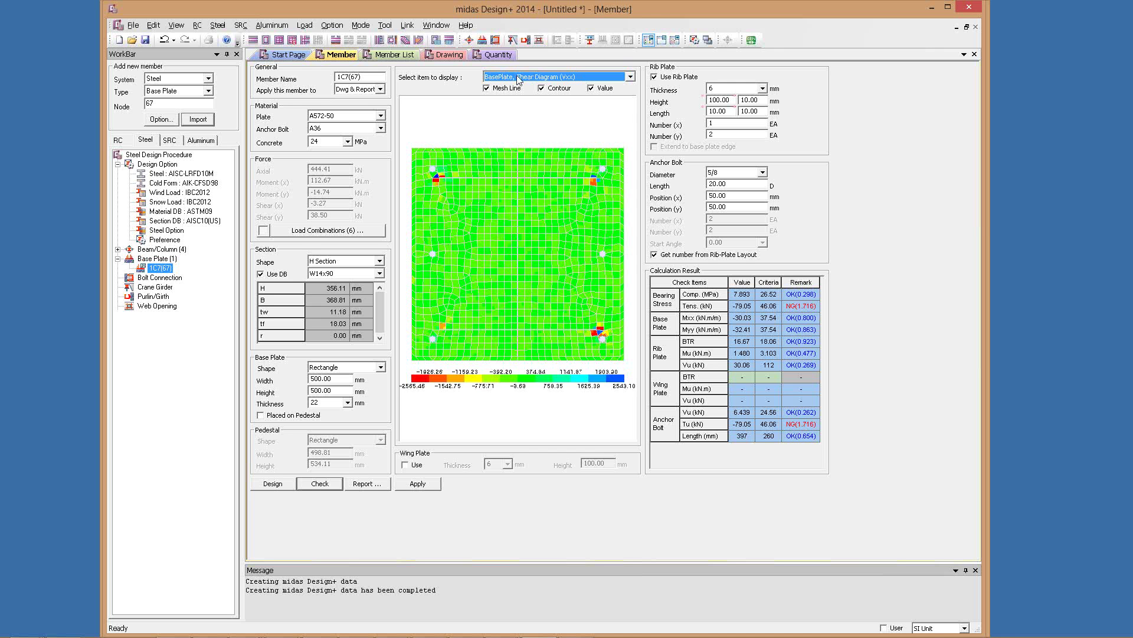
pyautogui.click(549, 77)
pyautogui.click(578, 77)
pyautogui.scroll(-2, 578, 77)
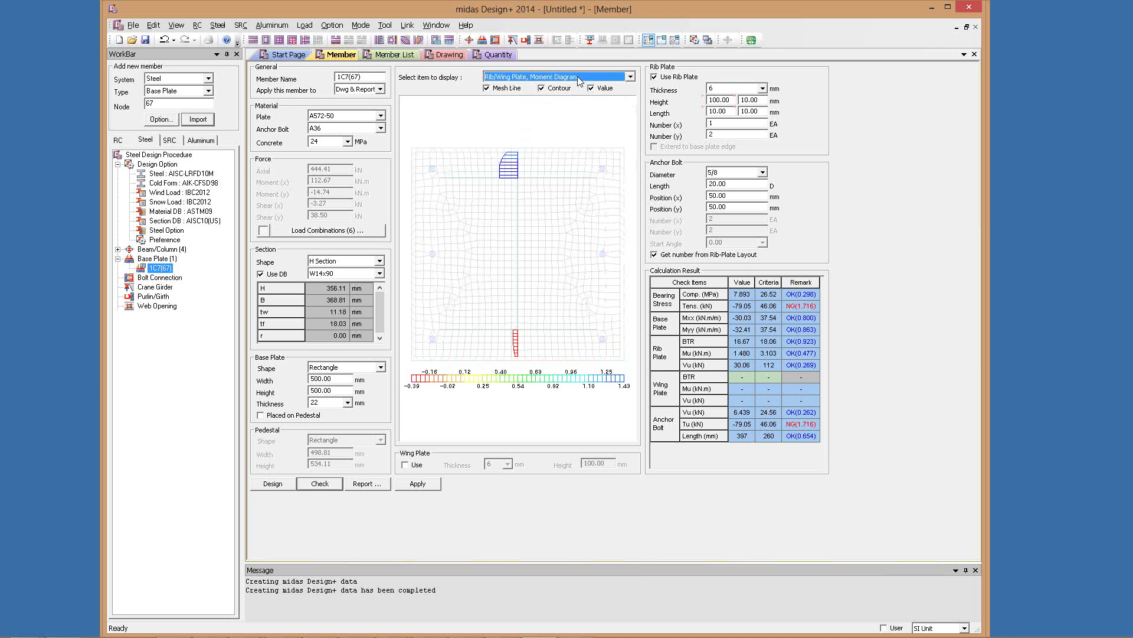
pyautogui.click(579, 78)
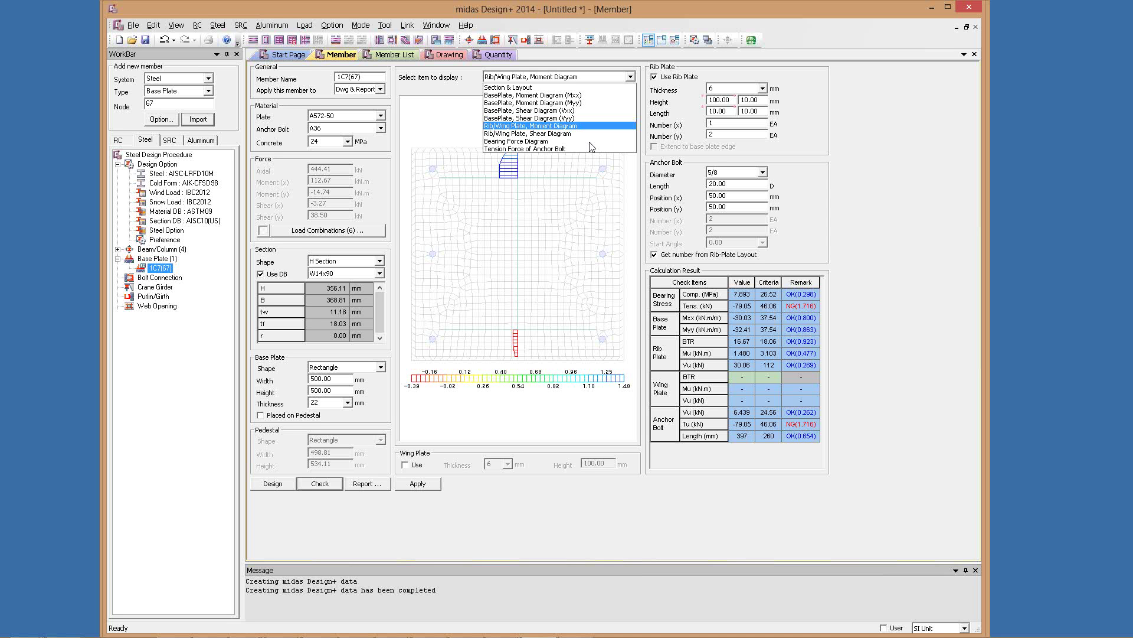
pyautogui.click(590, 143)
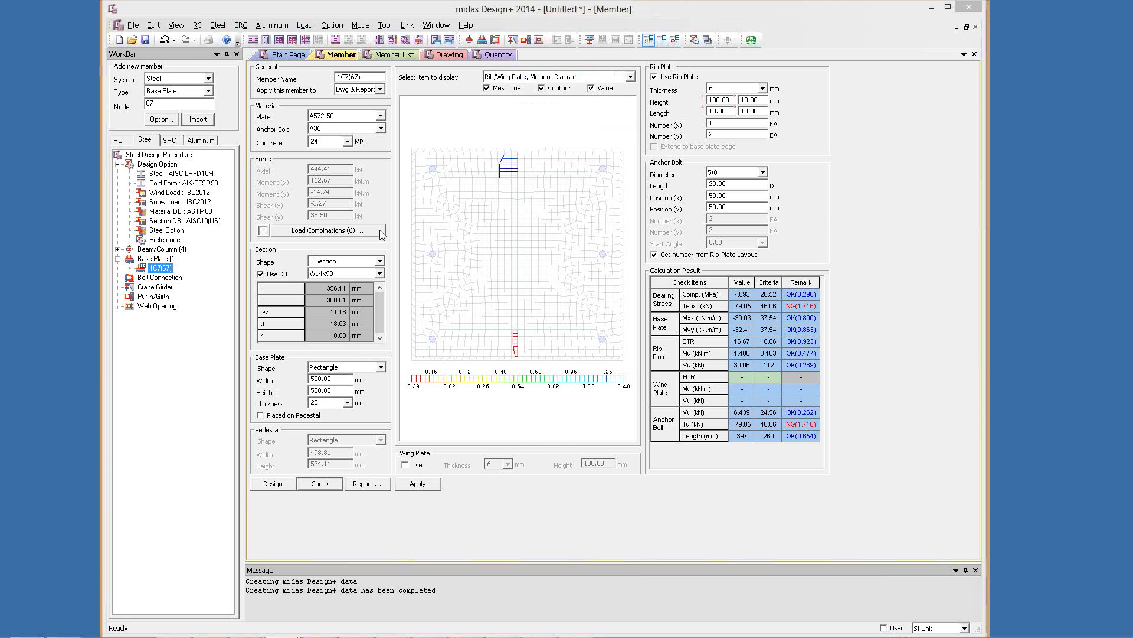
# Switch to Word and review the base plate design report from the general information through the bearing stress check and layout figures
pyautogui.hotkey('alt', 'Tab')
pyautogui.scroll(15, 374, 233)
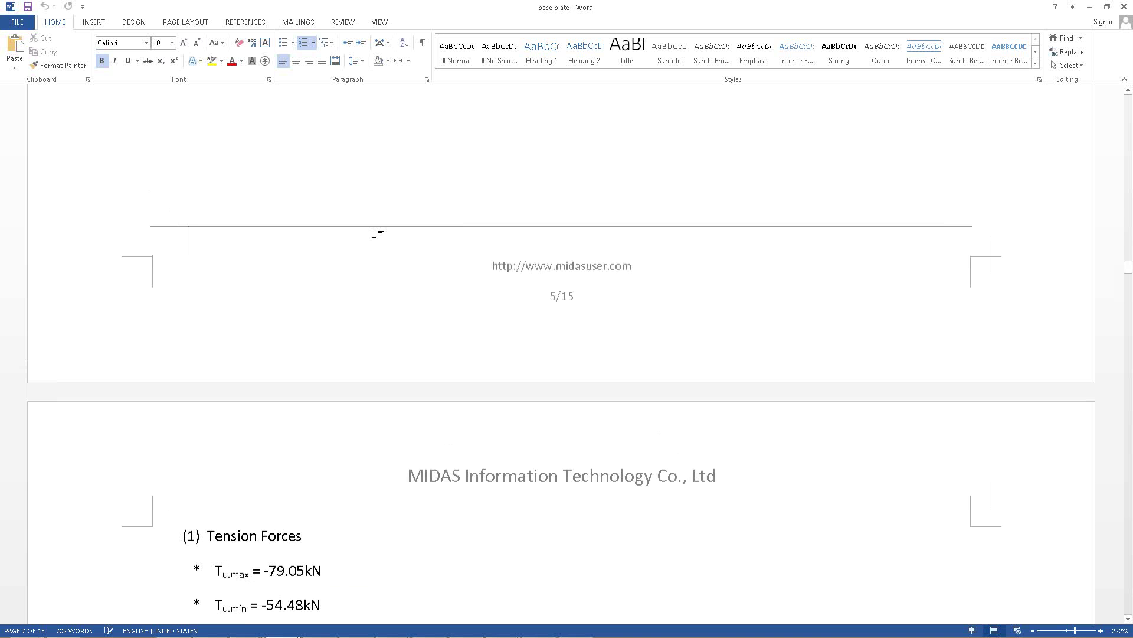
pyautogui.moveTo(1128, 267); pyautogui.dragTo(1123, 84)
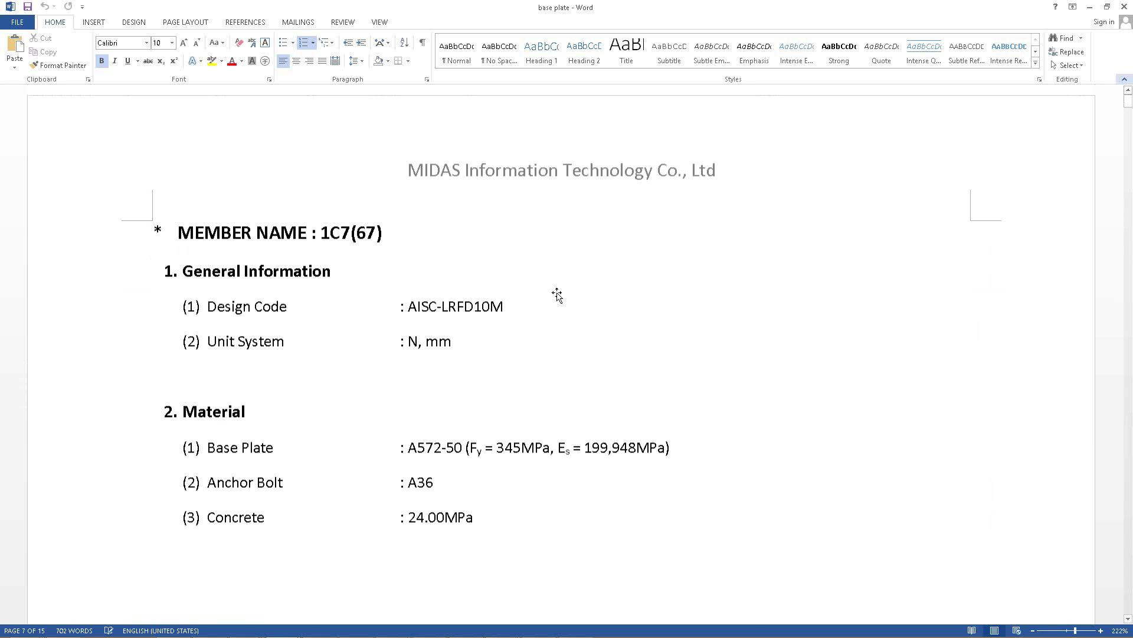
pyautogui.scroll(-10, 459, 226)
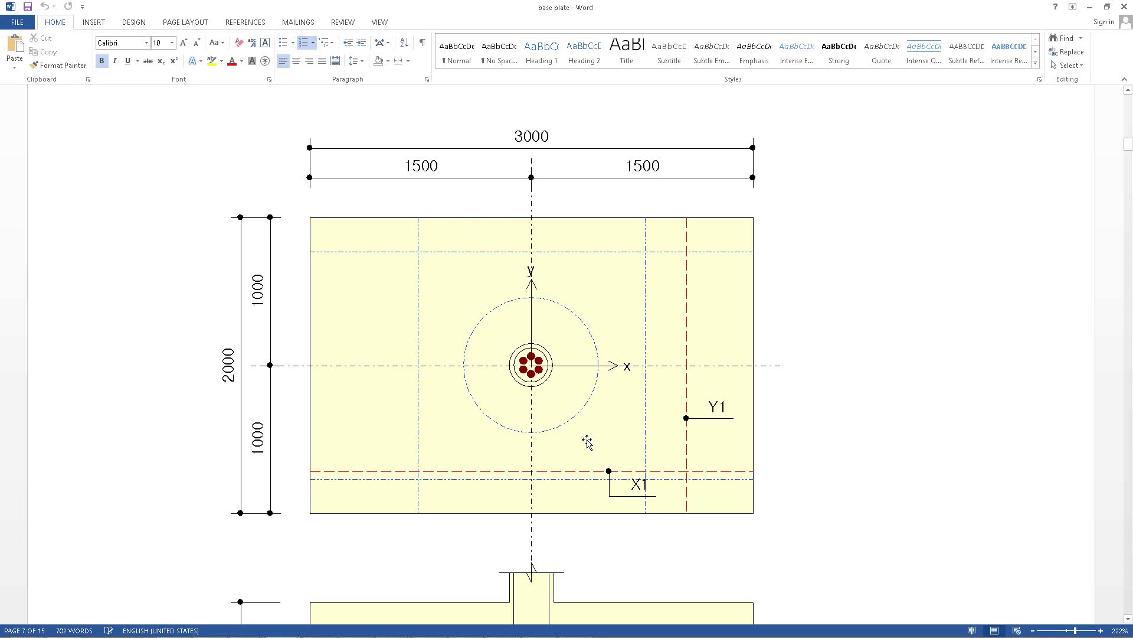
pyautogui.scroll(-1, 396, 397)
pyautogui.scroll(1, 396, 397)
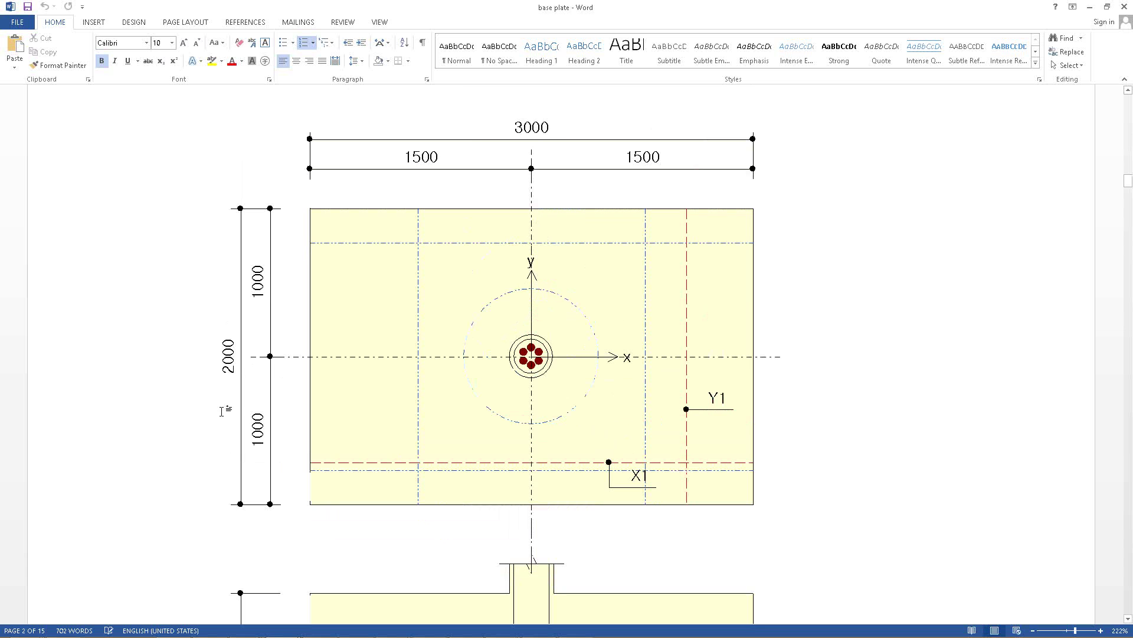
pyautogui.scroll(-9, 324, 131)
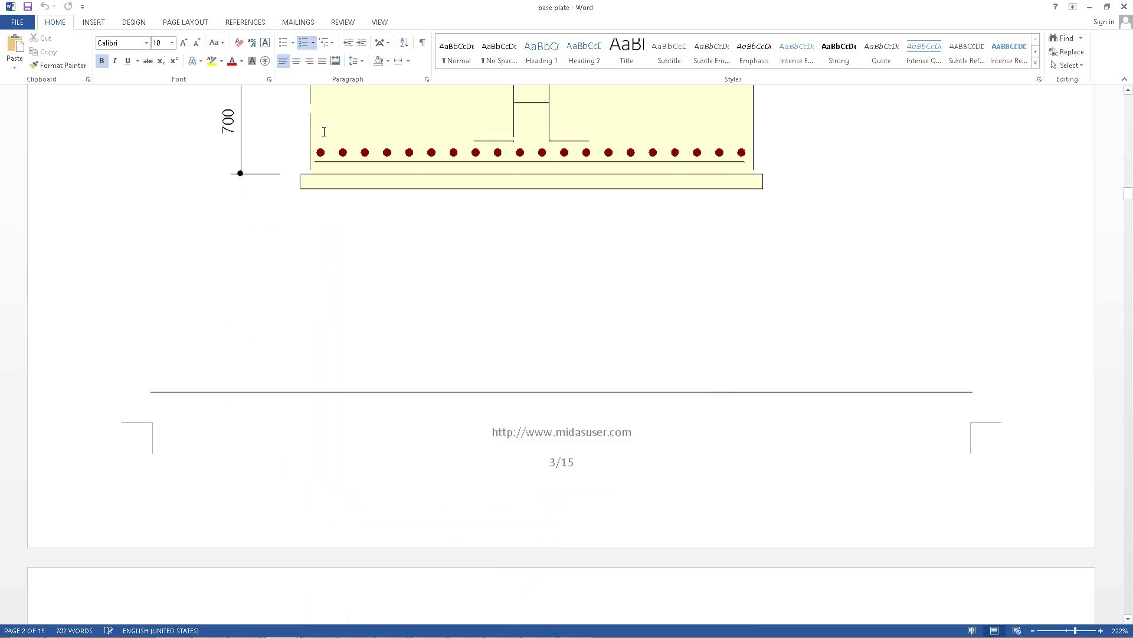
pyautogui.scroll(-10, 228, 336)
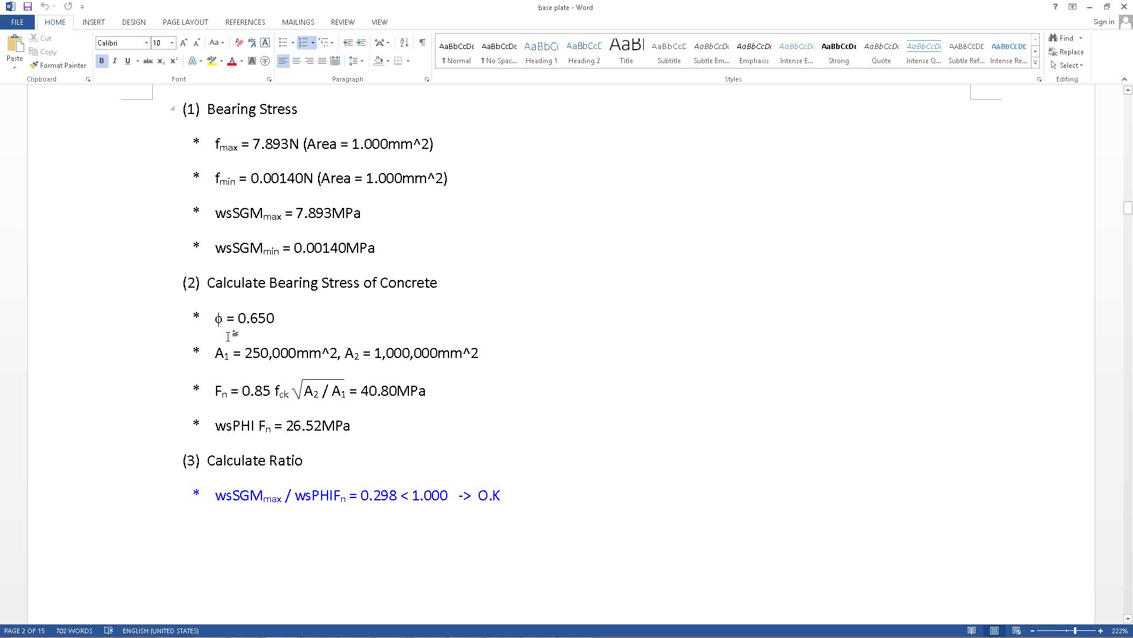
pyautogui.scroll(-4, 227, 336)
pyautogui.scroll(-10, 175, 313)
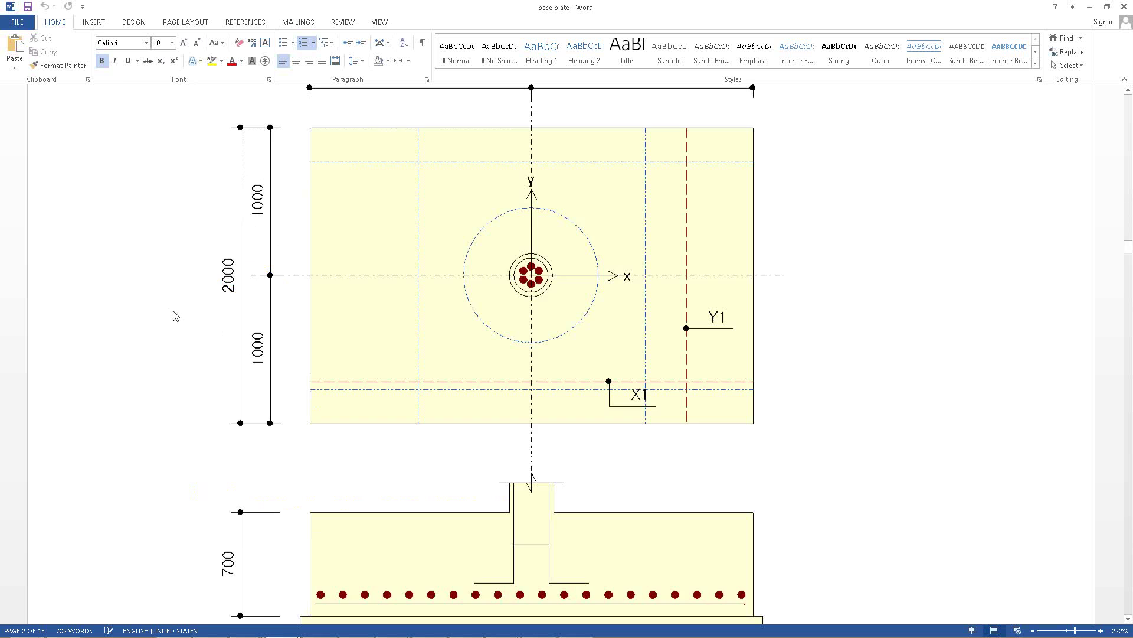
pyautogui.scroll(-10, 689, 224)
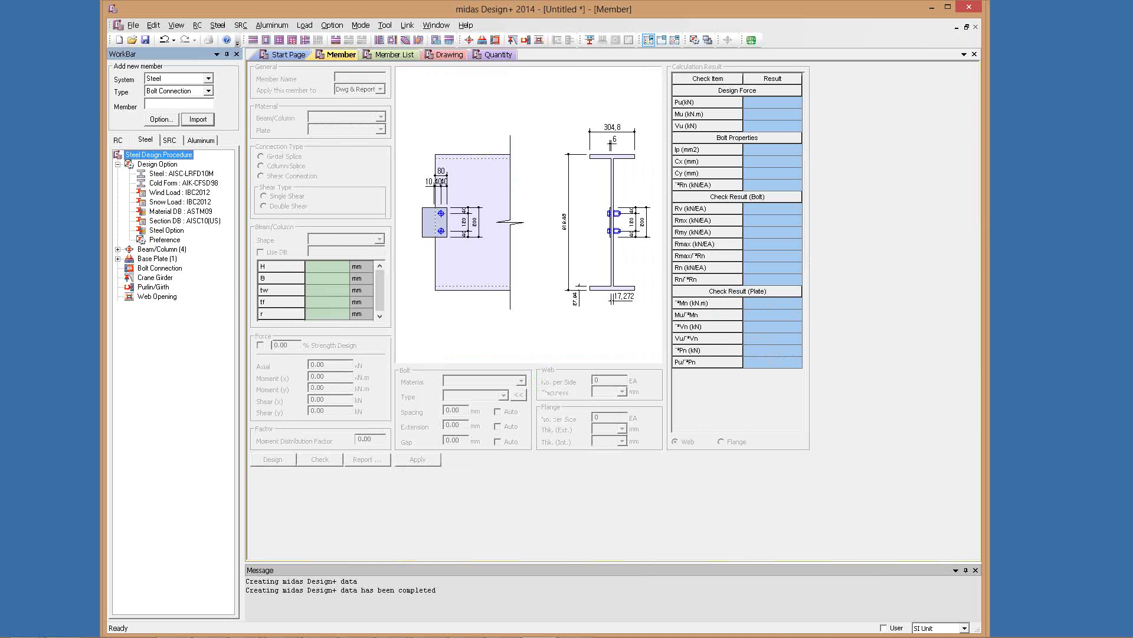
# Select members 166, 169, 198 and 304 in midas Gen, import them into midas Design+ as steel bolt connections, and expand their list
pyautogui.hotkey('alt', 'Tab')
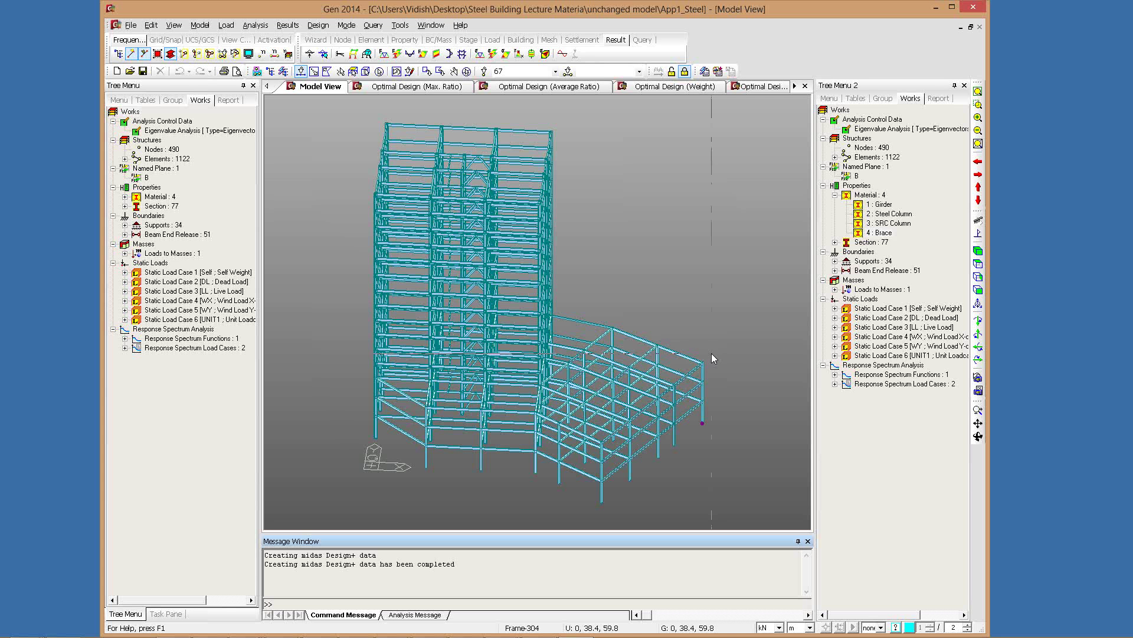
pyautogui.moveTo(712, 354)
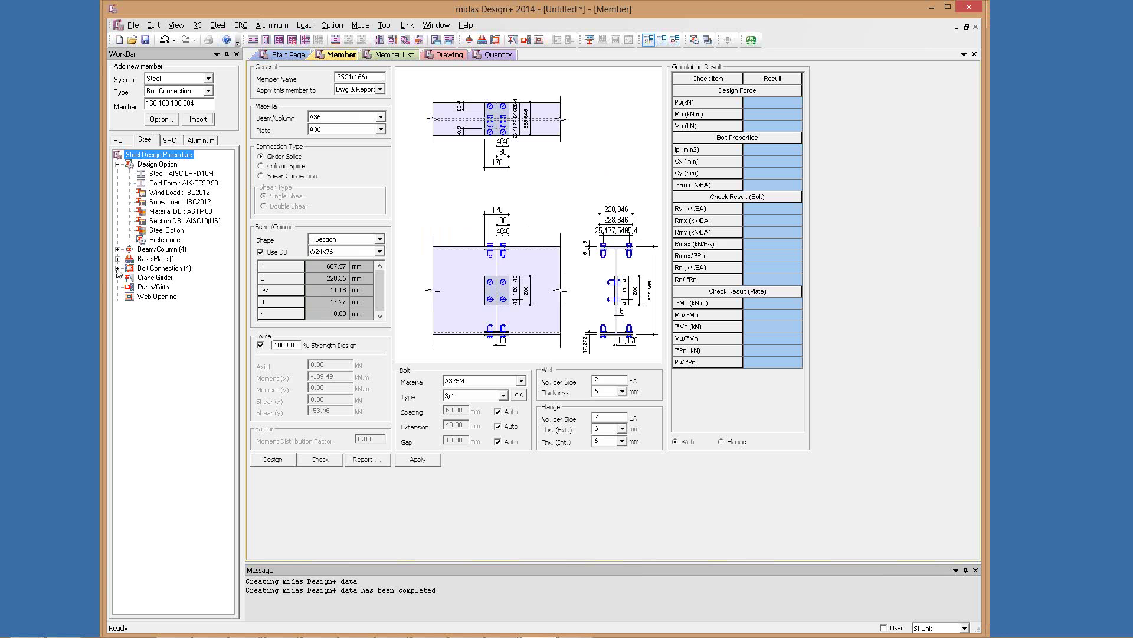
pyautogui.click(117, 268)
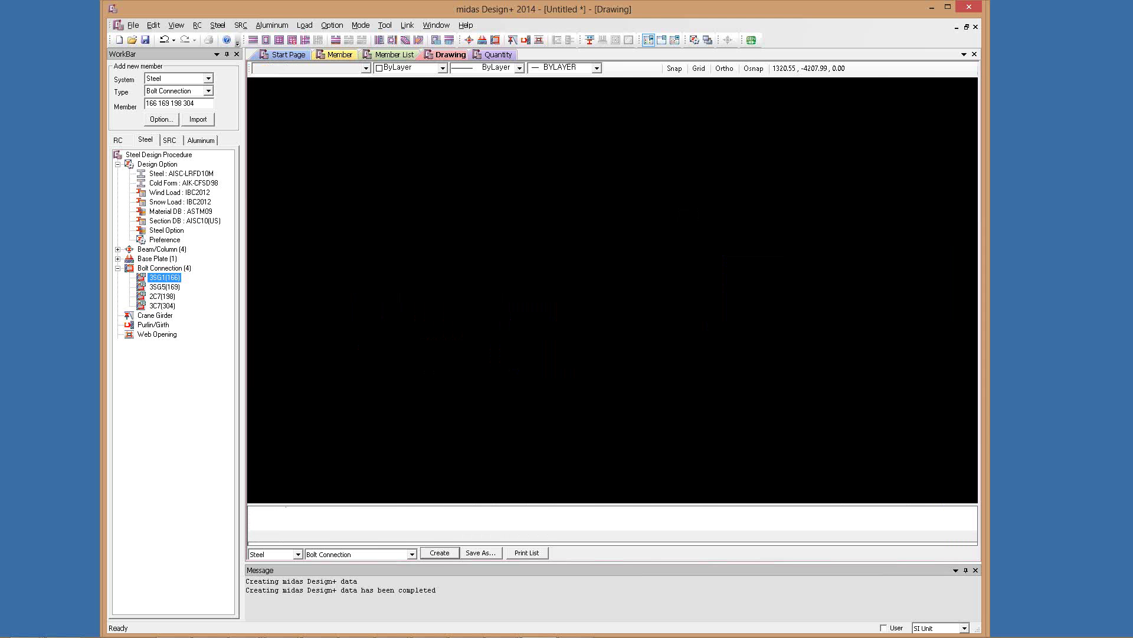
# Inspect the girder splice details of 3SG1(166) and 3SG5(169) in the Bolt Connection drawing, and return to the Crane Girder and Web Opening member types
pyautogui.scroll(4, 550, 204)
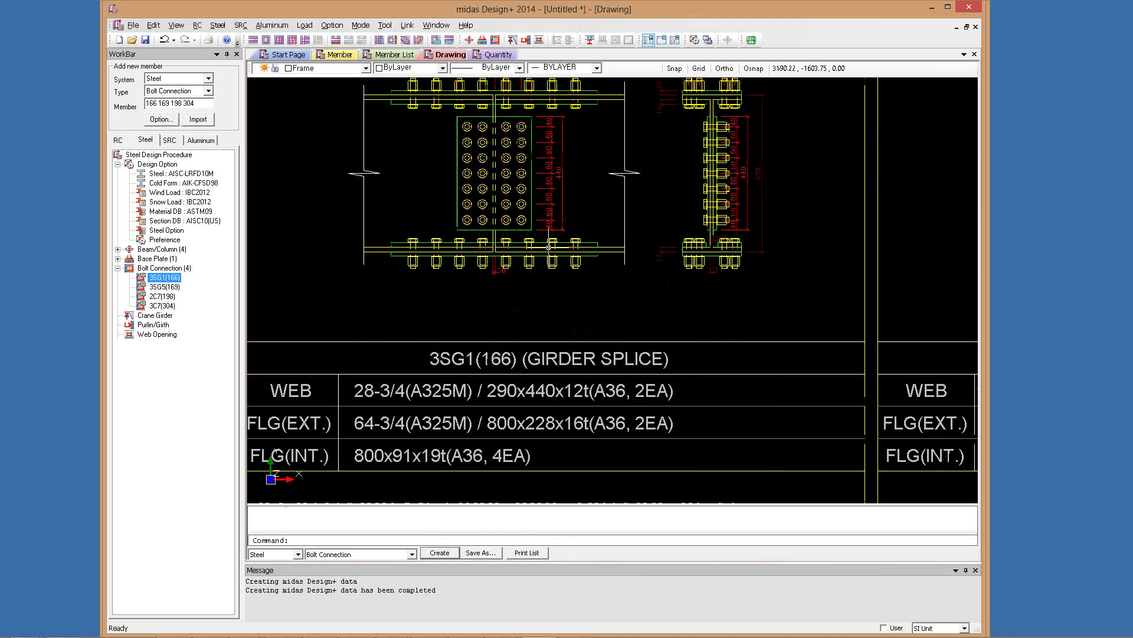
pyautogui.scroll(-4, 549, 246)
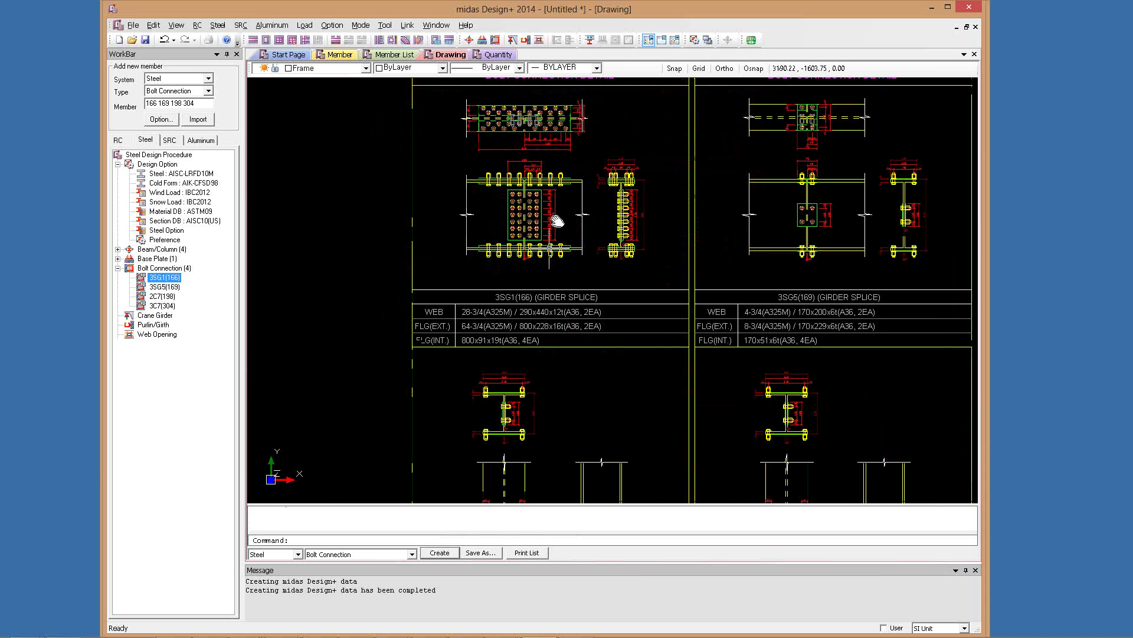
pyautogui.scroll(2, 556, 221)
pyautogui.moveTo(449, 278); pyautogui.dragTo(439, 284, button='middle')
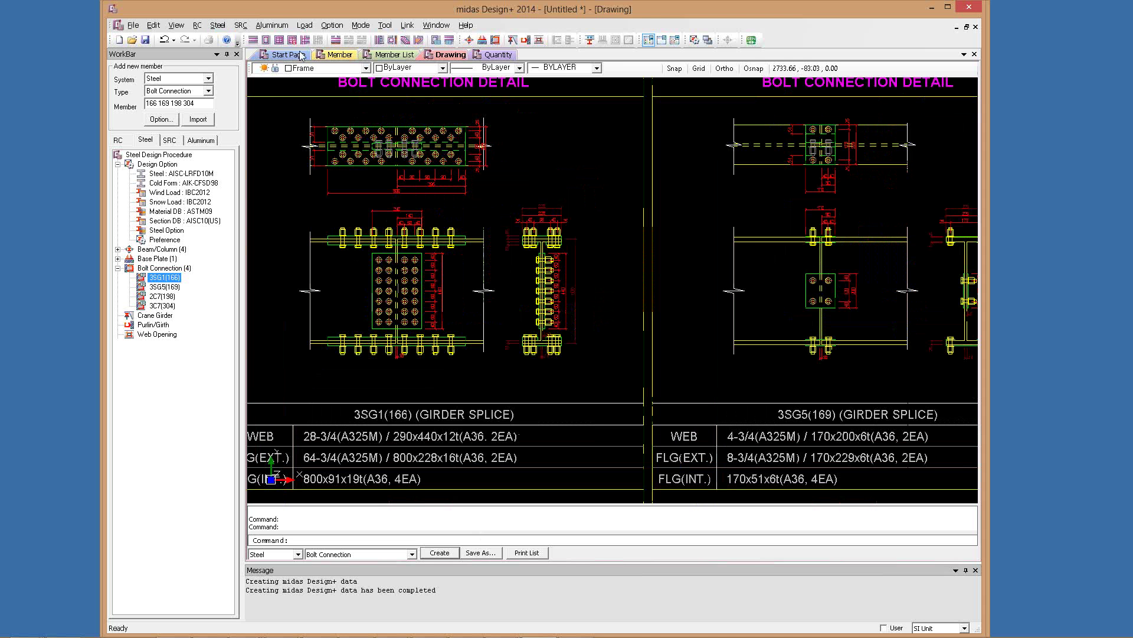
pyautogui.click(157, 317)
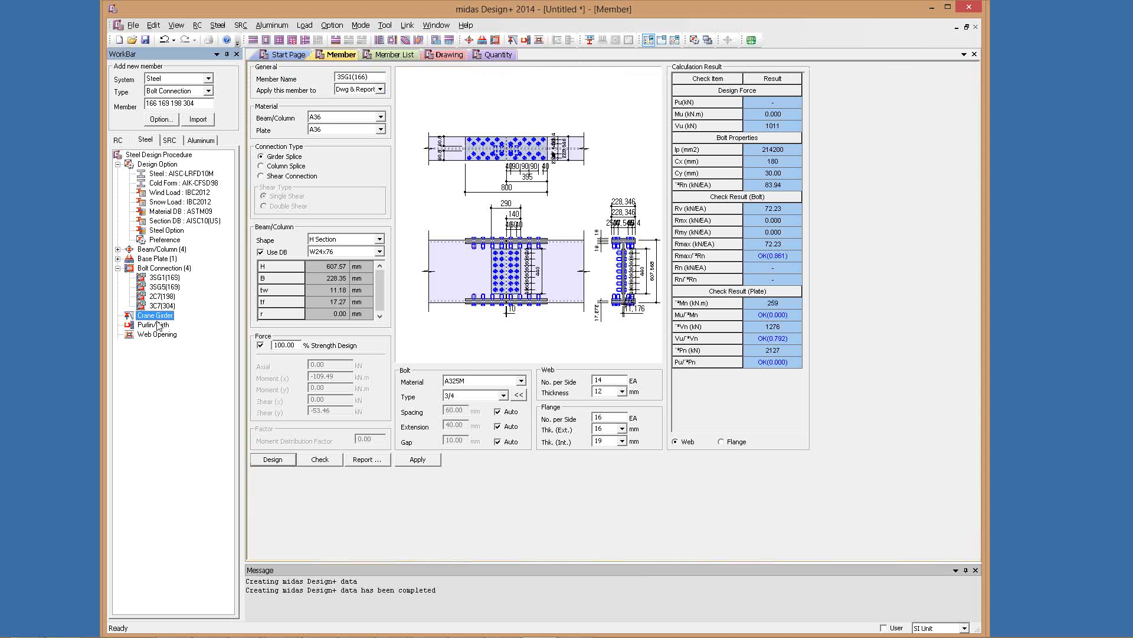
pyautogui.click(158, 332)
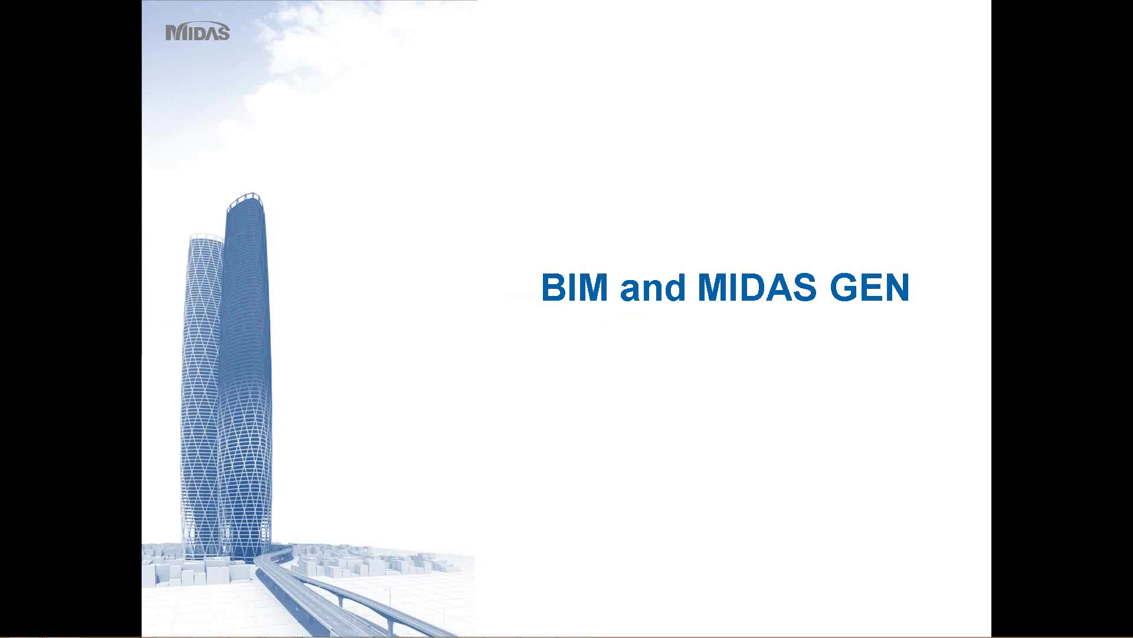
pyautogui.press('Right')
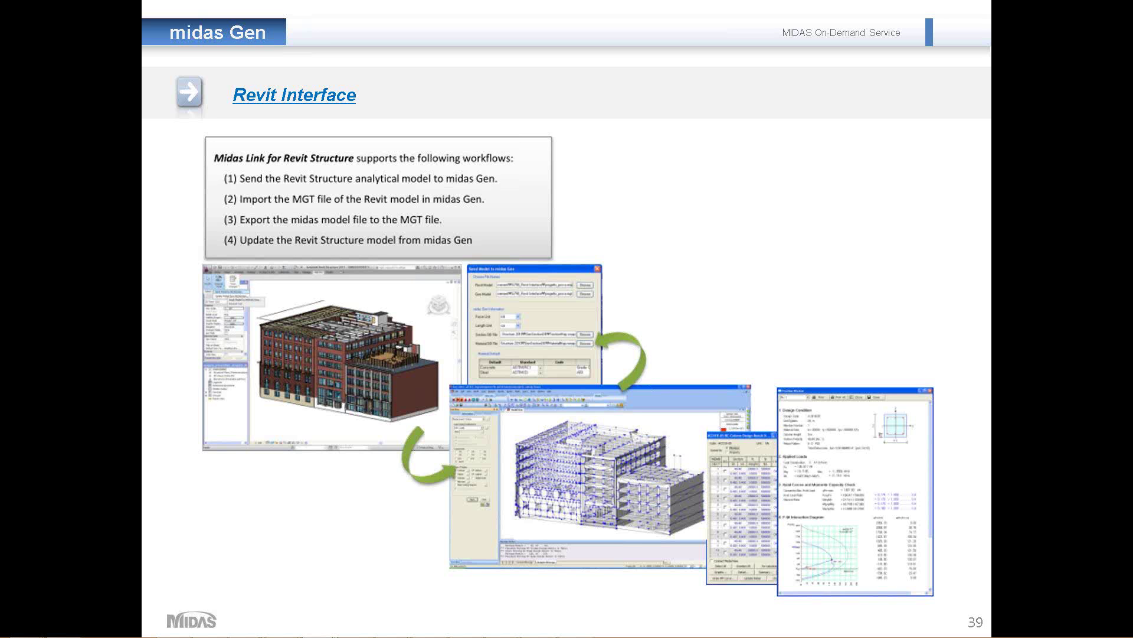
pyautogui.press('Right')
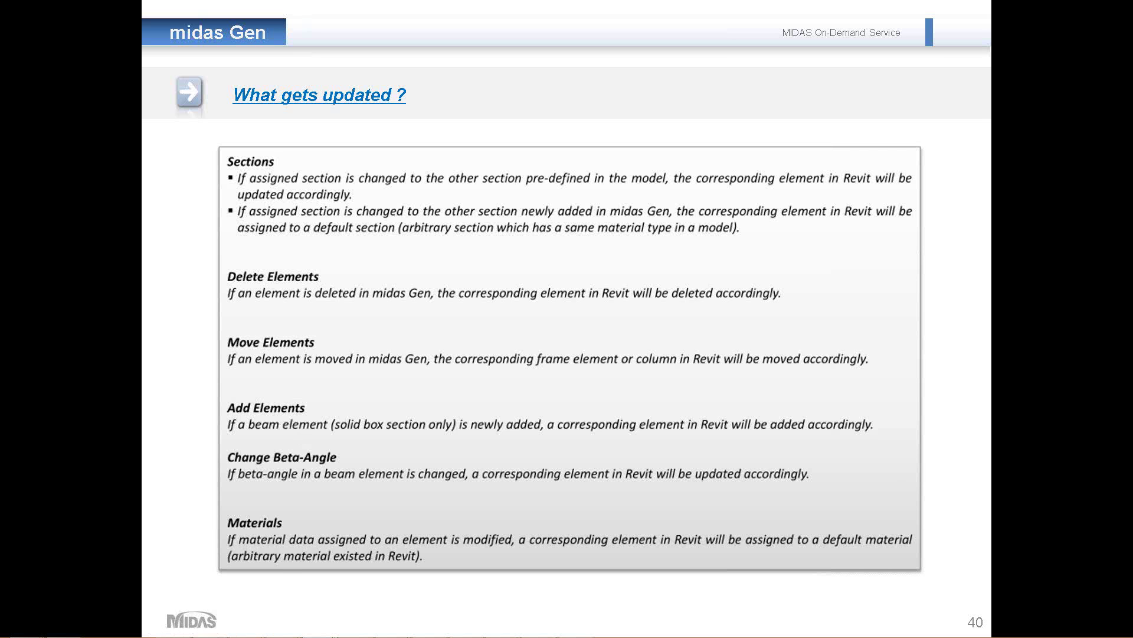
pyautogui.press('Right')
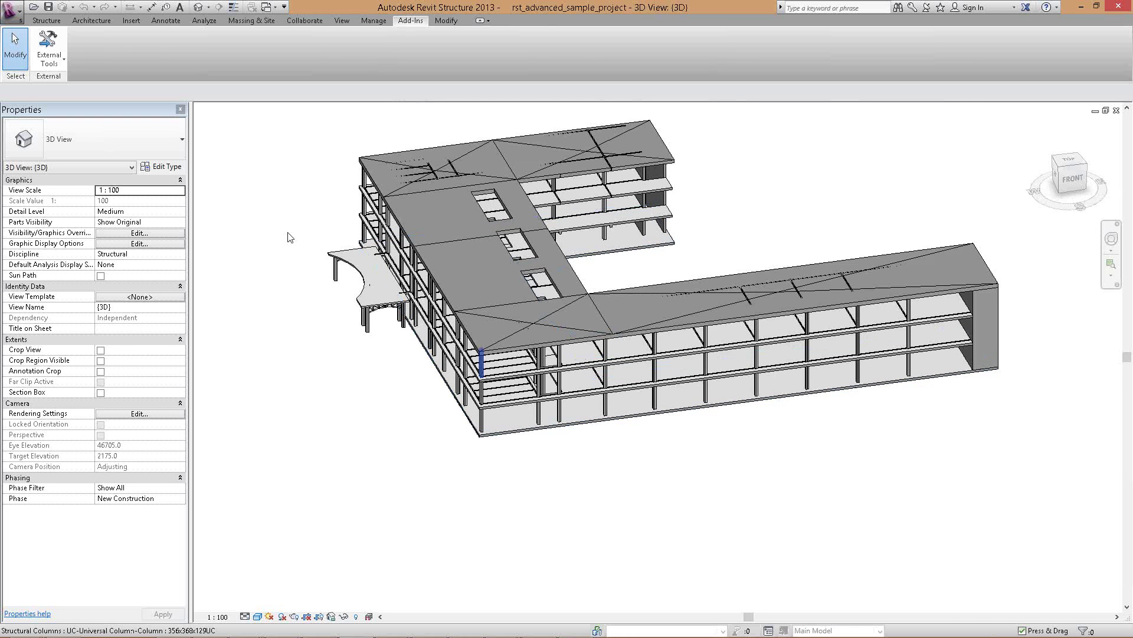
# In Revit, select the lowest corner column and send the model to midas Gen in kN and mm, overwriting rst_advanced_sample_project.mgt
pyautogui.click(289, 236)
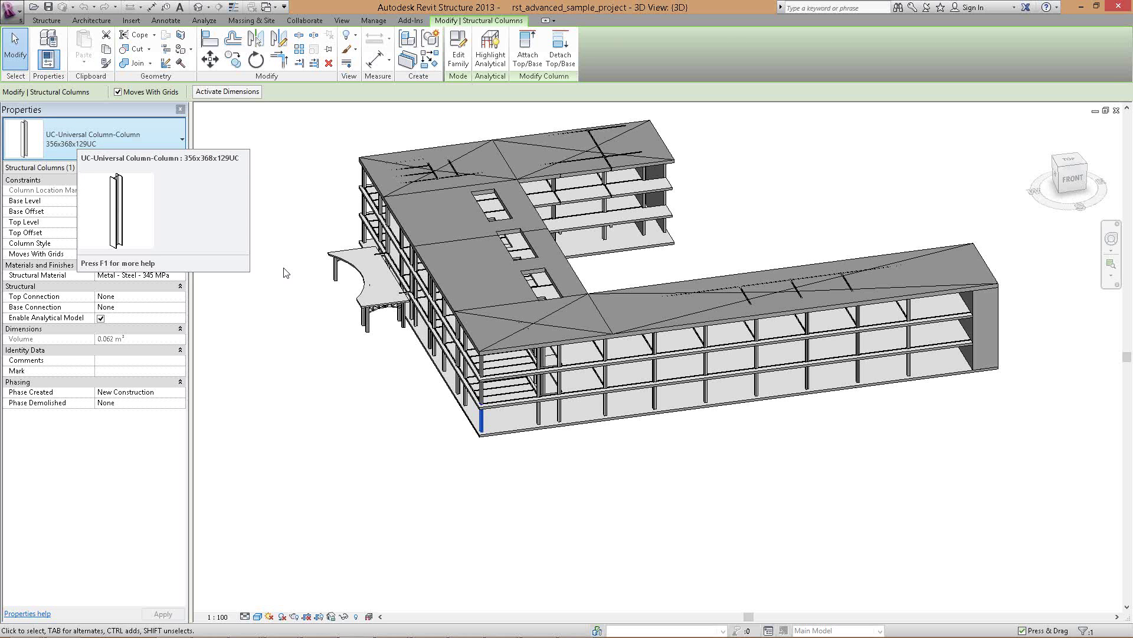
pyautogui.scroll(1, 112, 52)
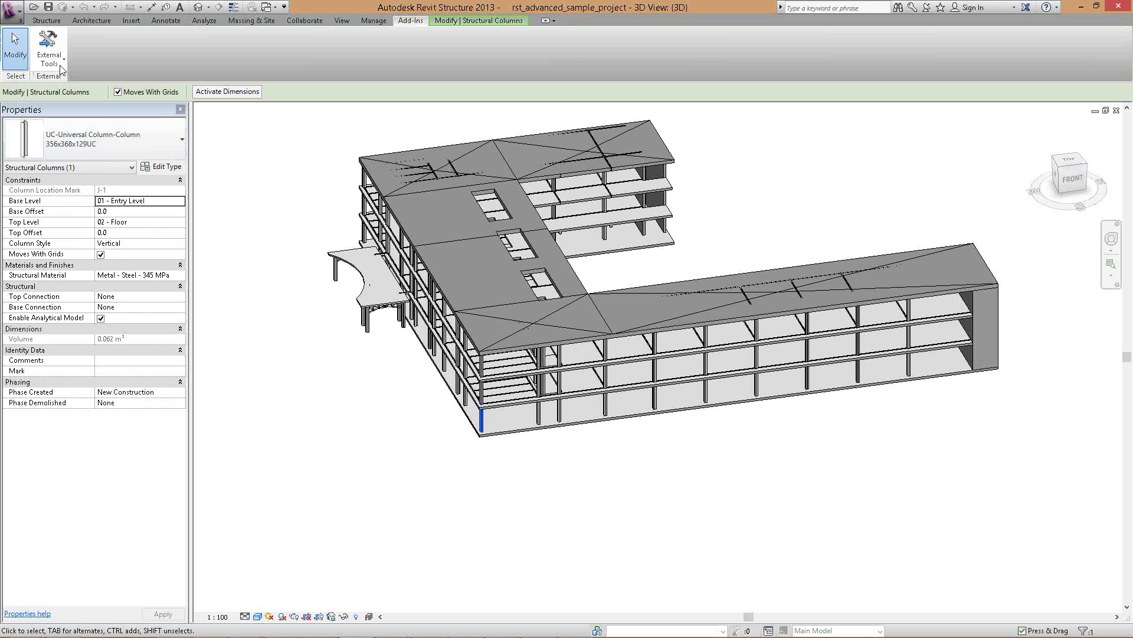
pyautogui.click(62, 68)
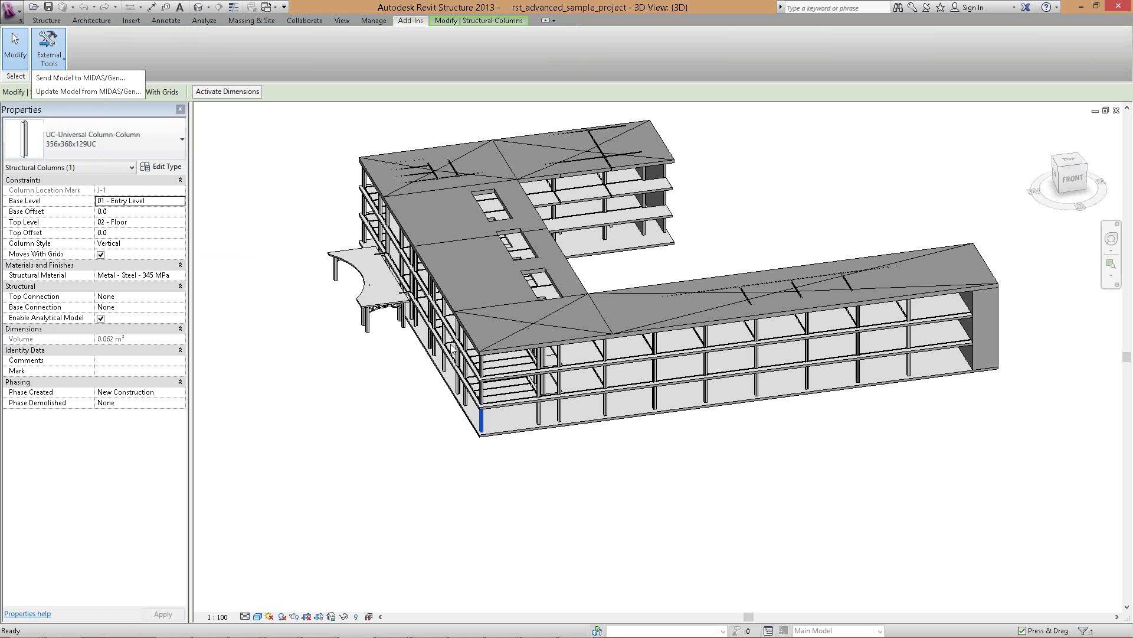
pyautogui.click(80, 77)
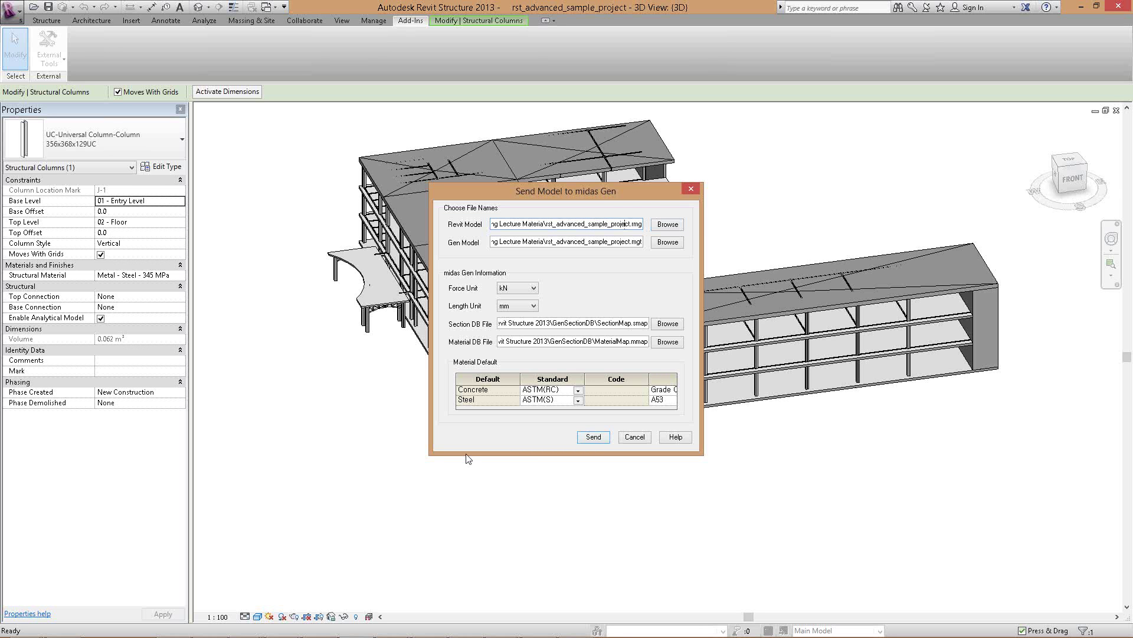
pyautogui.click(593, 437)
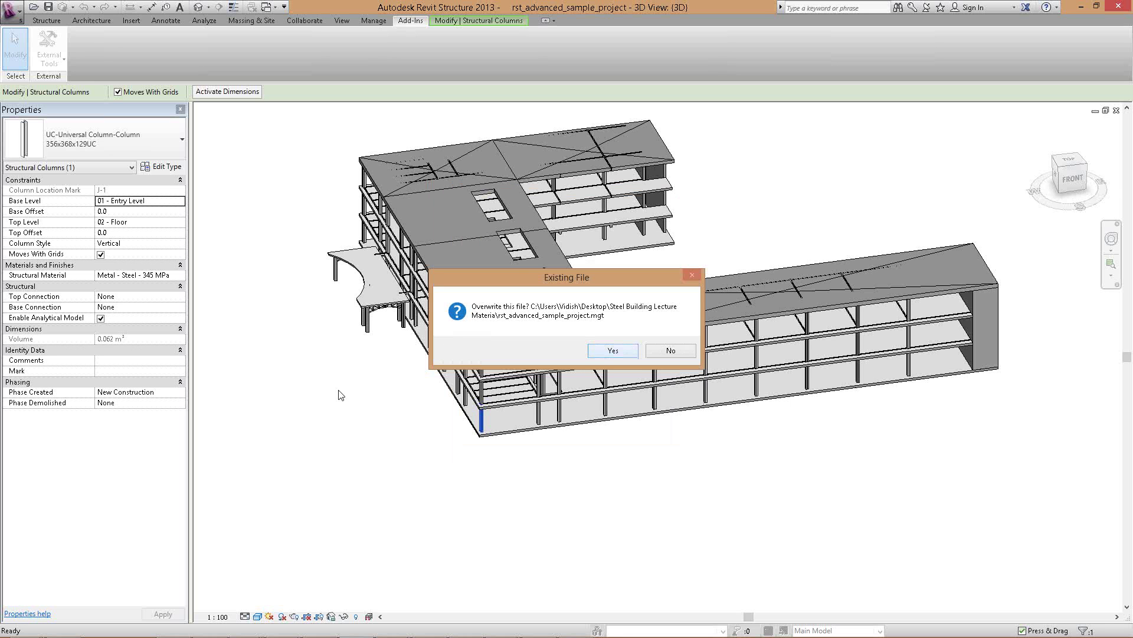
pyautogui.click(614, 347)
pyautogui.press('Return')
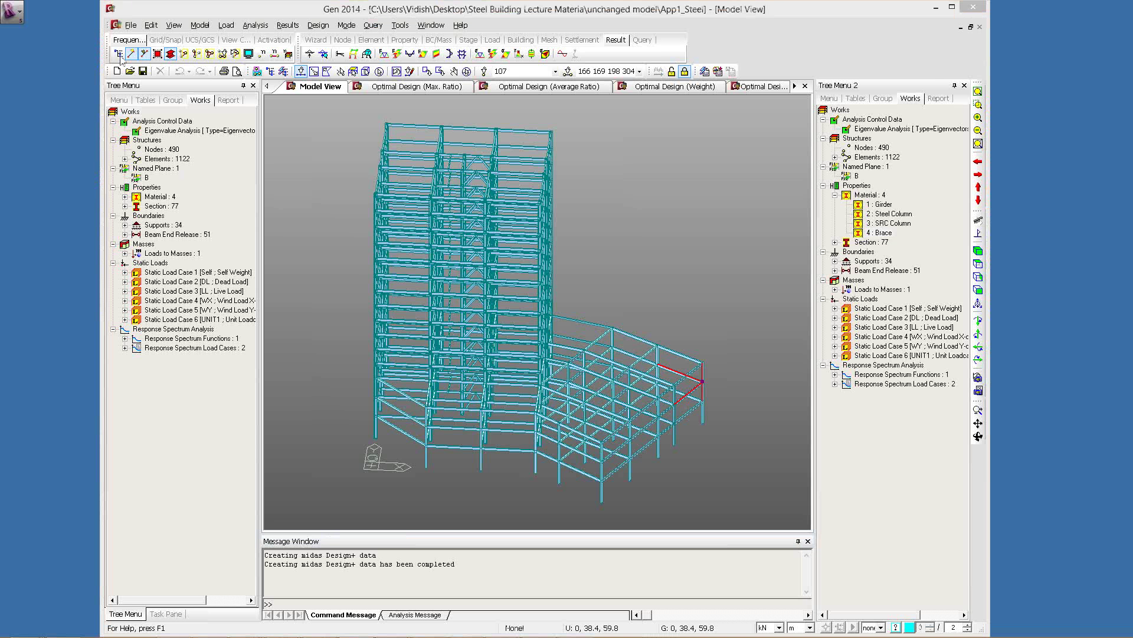
# Switch to midas Gen, start a new project and import the MGT file a1 from the Steel Building Lecture Materia folder
pyautogui.click(119, 55)
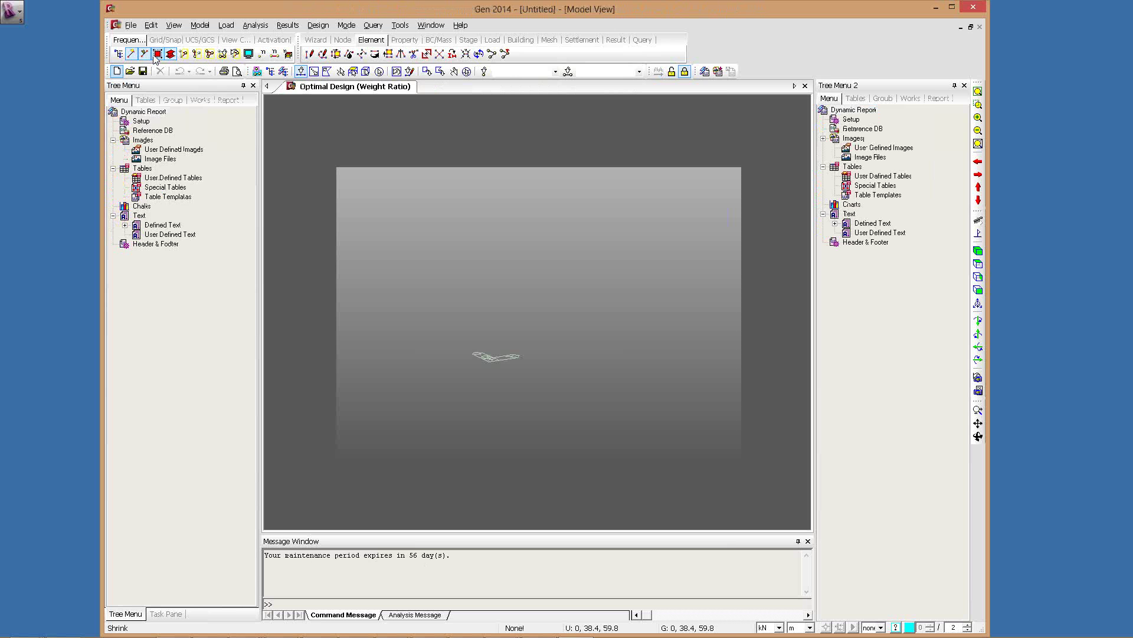
pyautogui.click(130, 25)
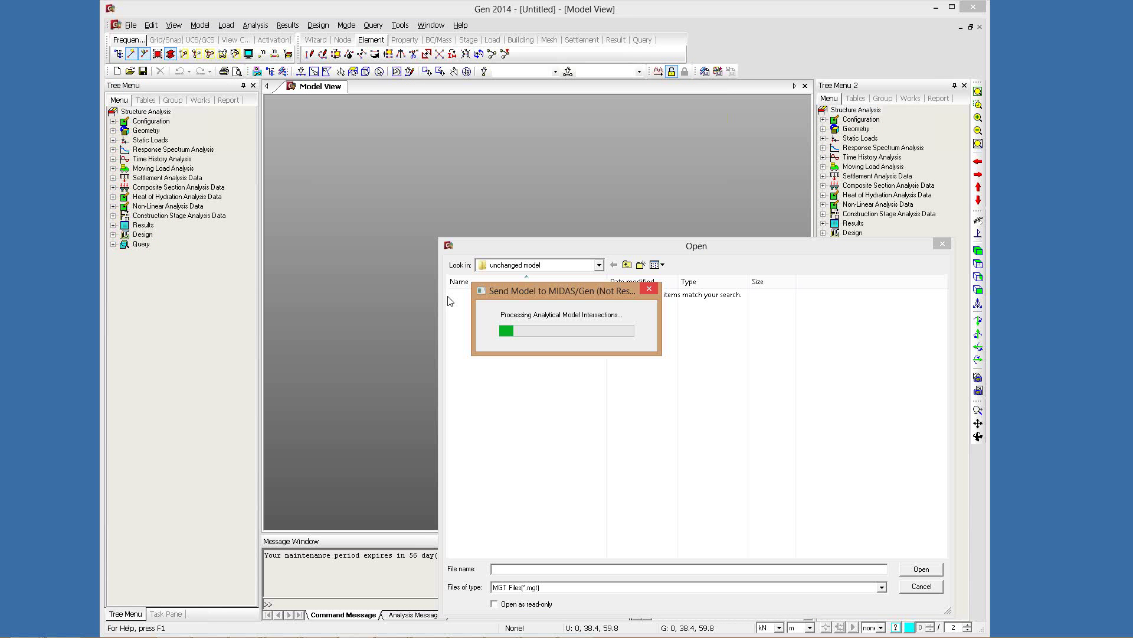
pyautogui.moveTo(549, 294); pyautogui.dragTo(506, 333)
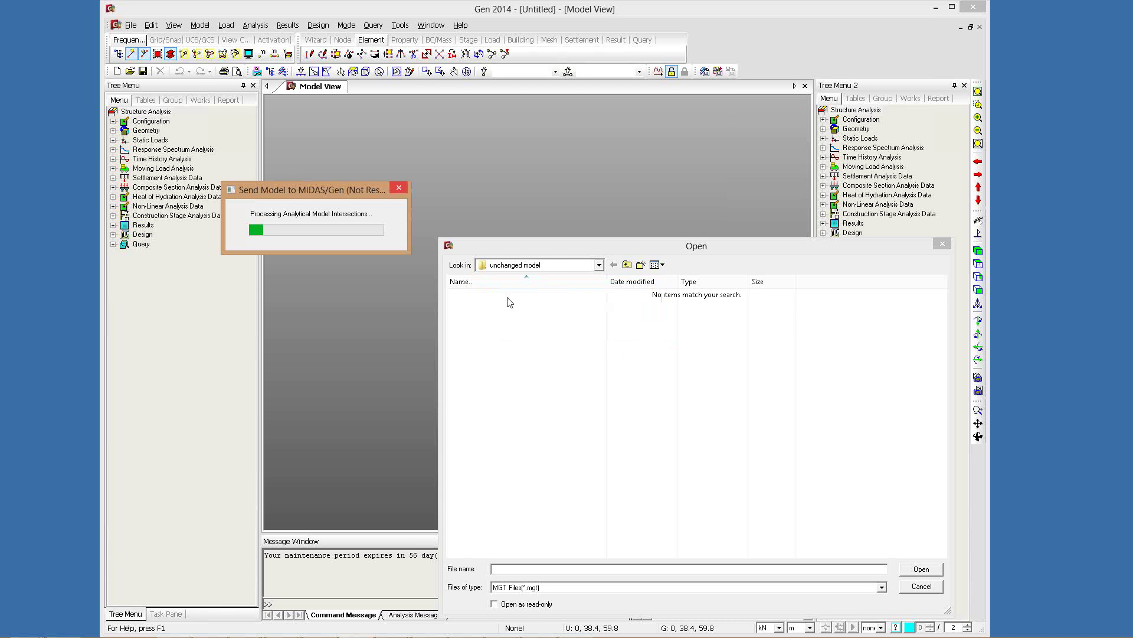
pyautogui.click(304, 195)
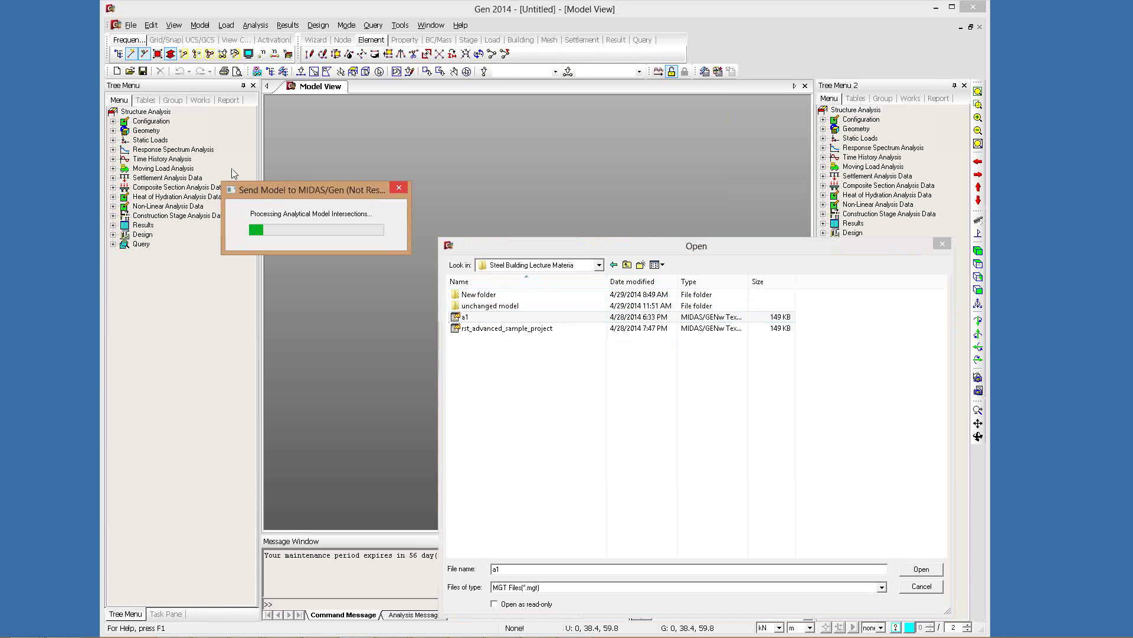
pyautogui.moveTo(369, 192); pyautogui.dragTo(297, 171)
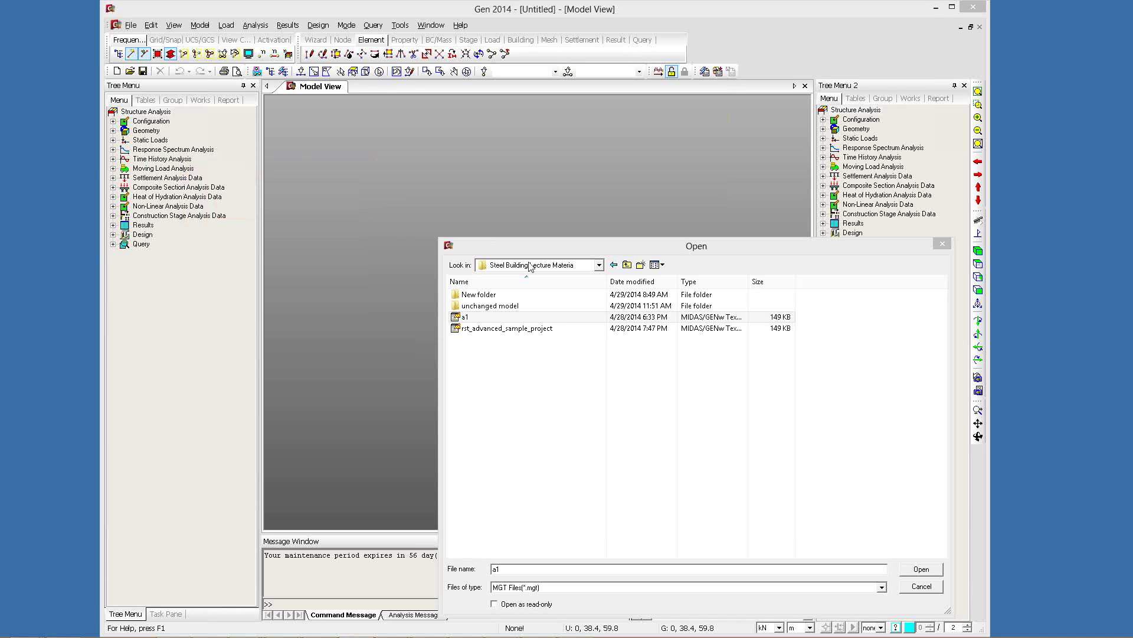
pyautogui.click(483, 320)
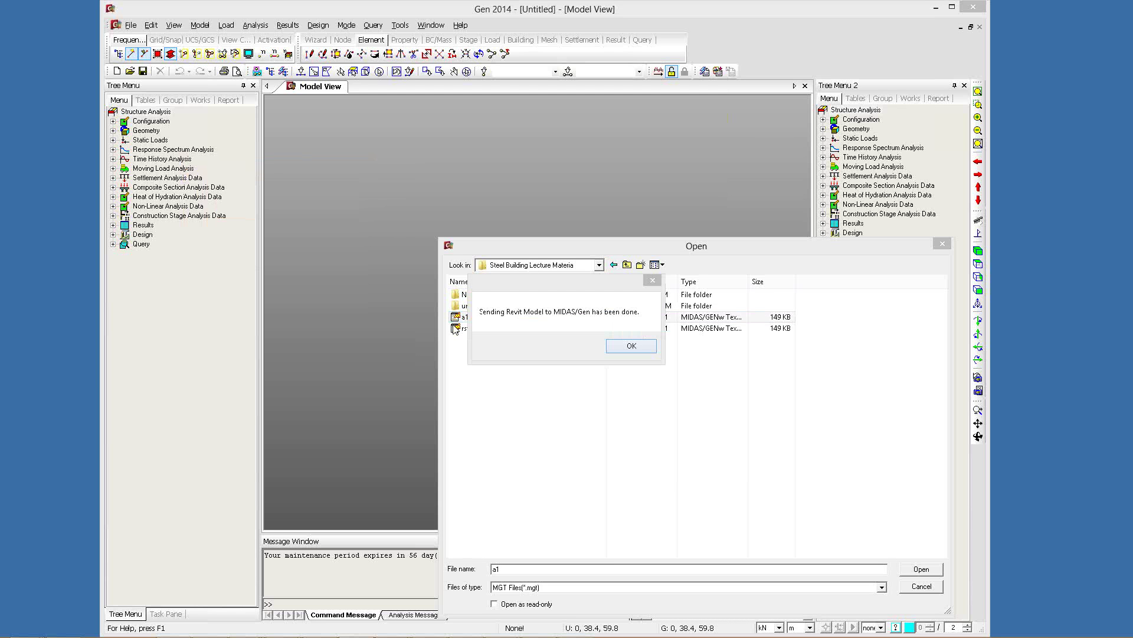
pyautogui.press('Return')
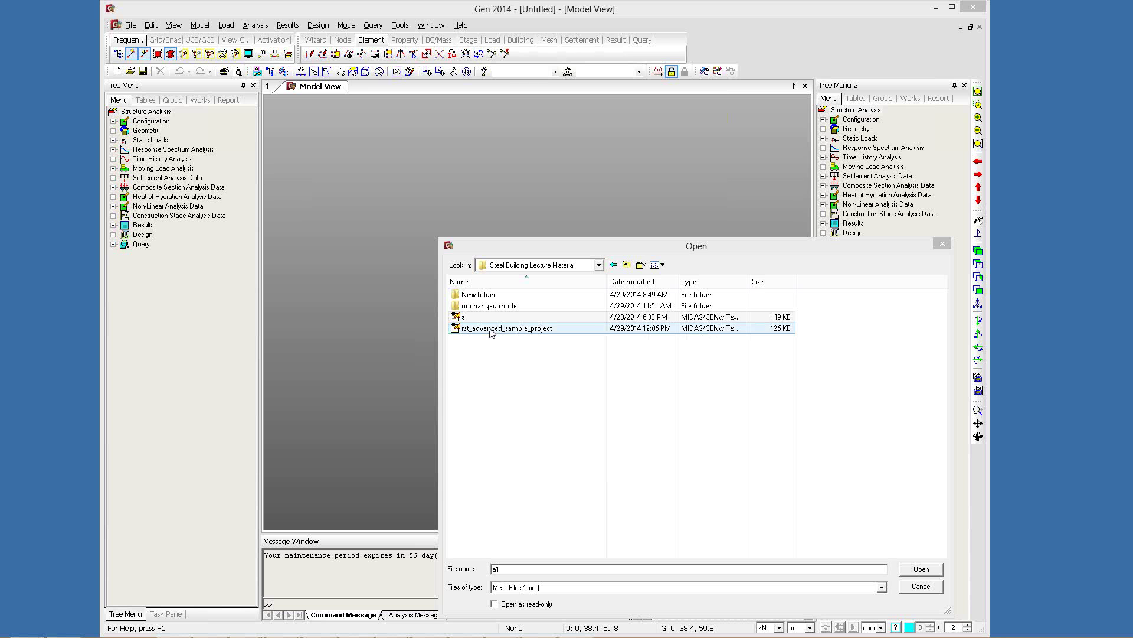
pyautogui.click(492, 330)
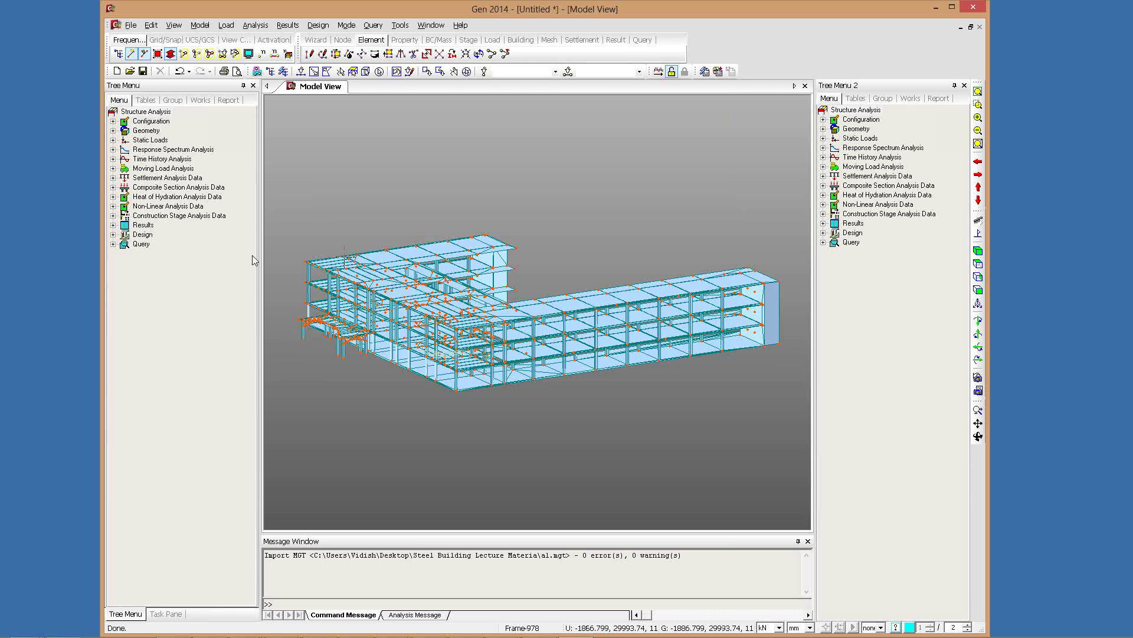
# Examine the imported building's curved entrance canopy and its columns, and the model's list of plate thicknesses
pyautogui.scroll(5, 333, 374)
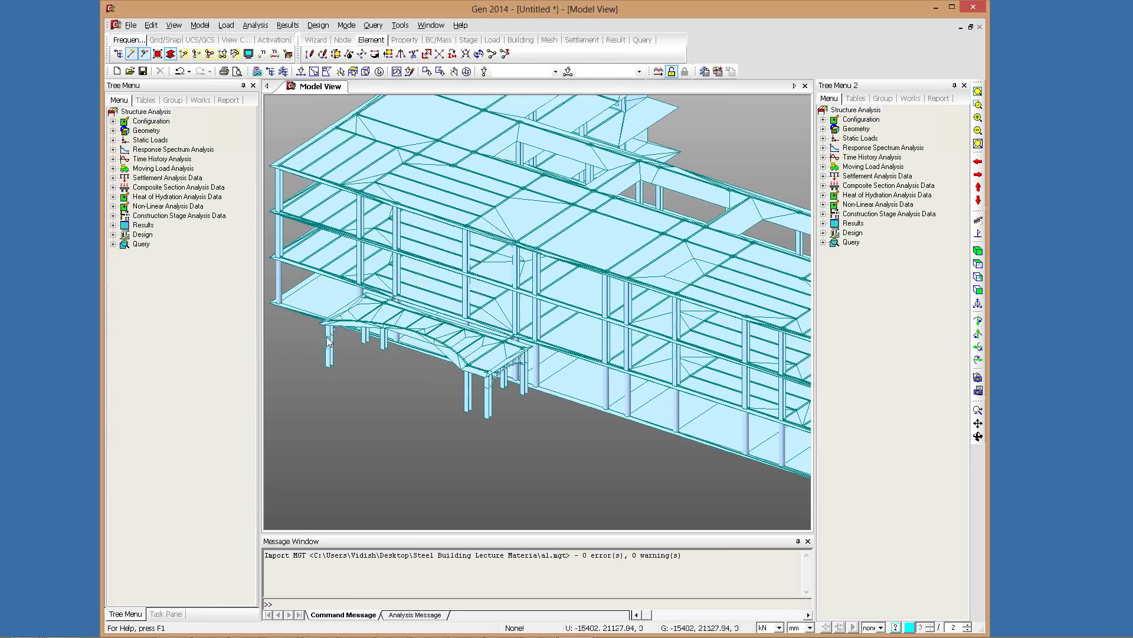
pyautogui.scroll(1, 332, 350)
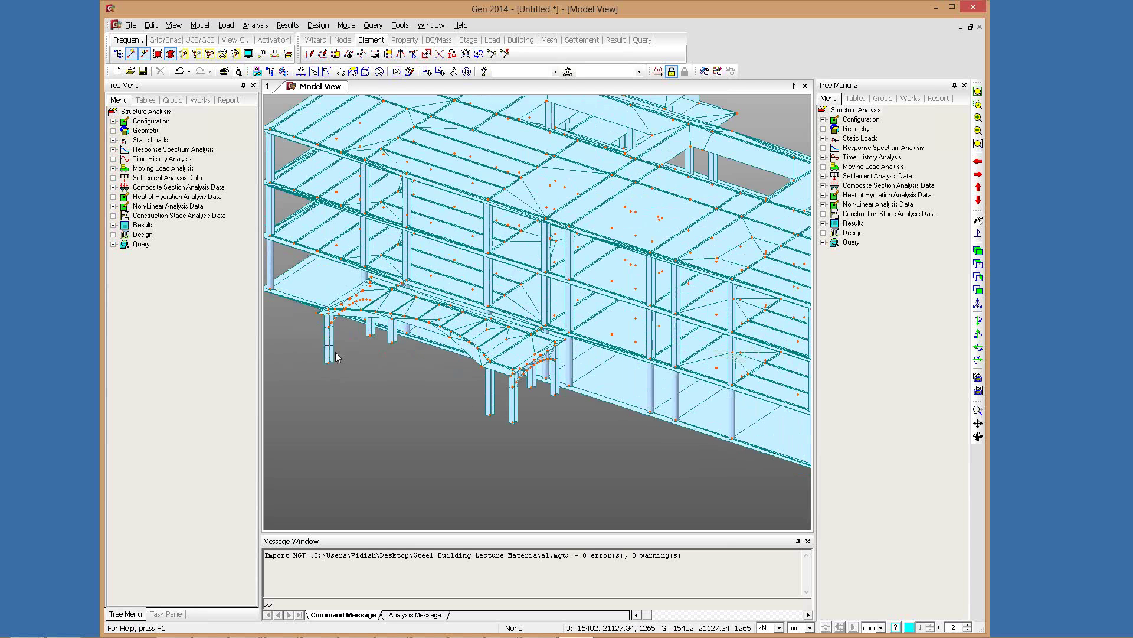
pyautogui.scroll(3, 338, 357)
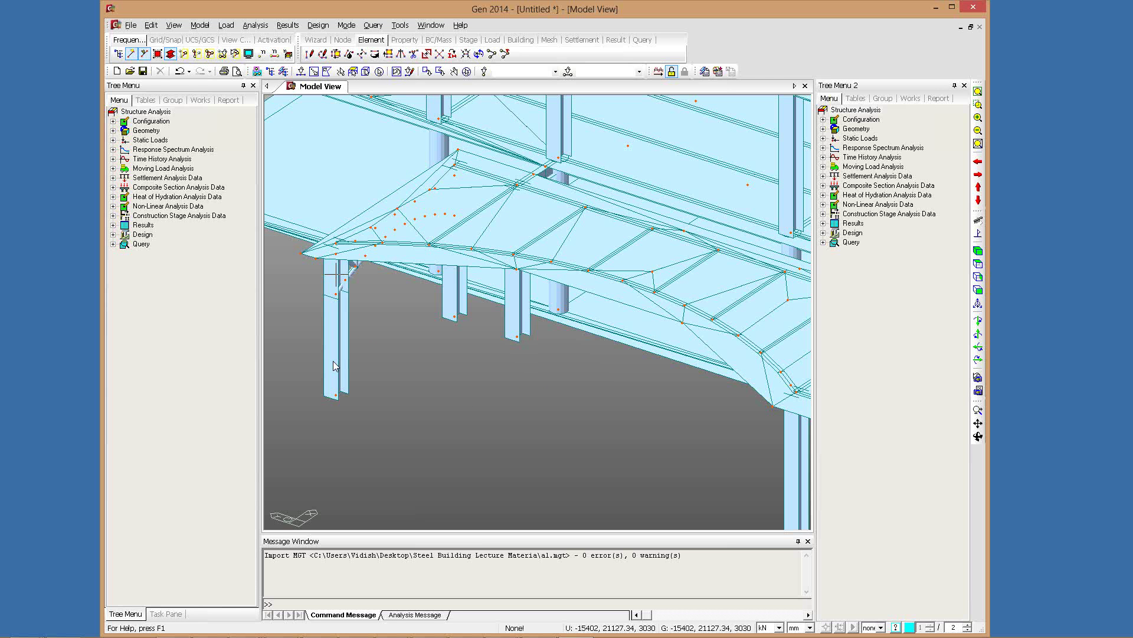
pyautogui.moveTo(470, 336); pyautogui.dragTo(463, 269, button='middle')
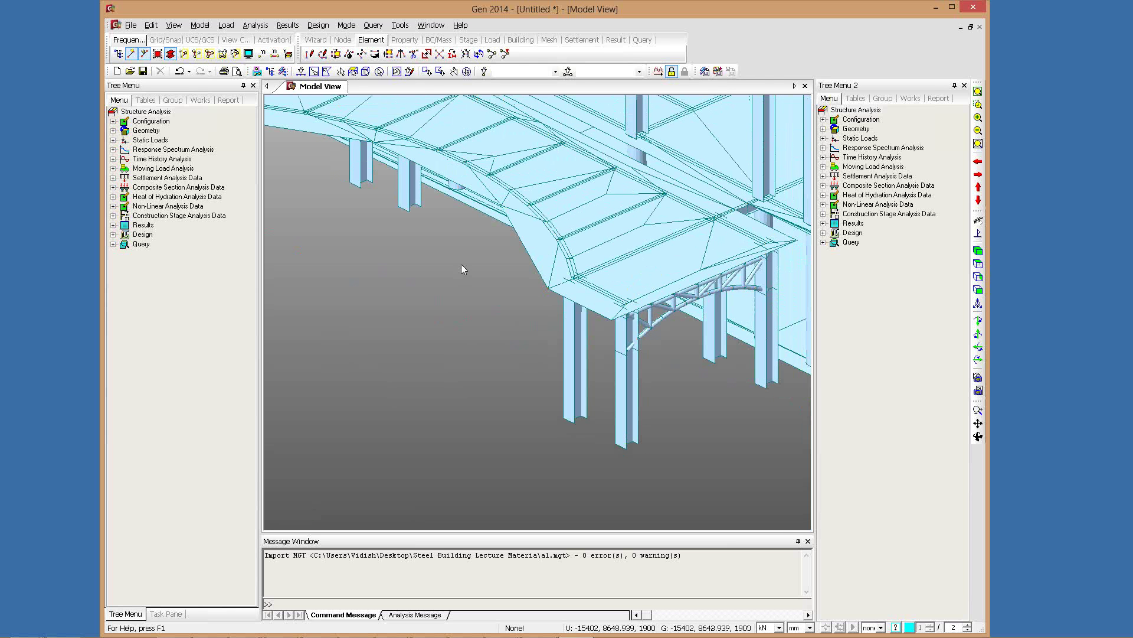
pyautogui.scroll(-2, 461, 269)
pyautogui.scroll(-3, 495, 236)
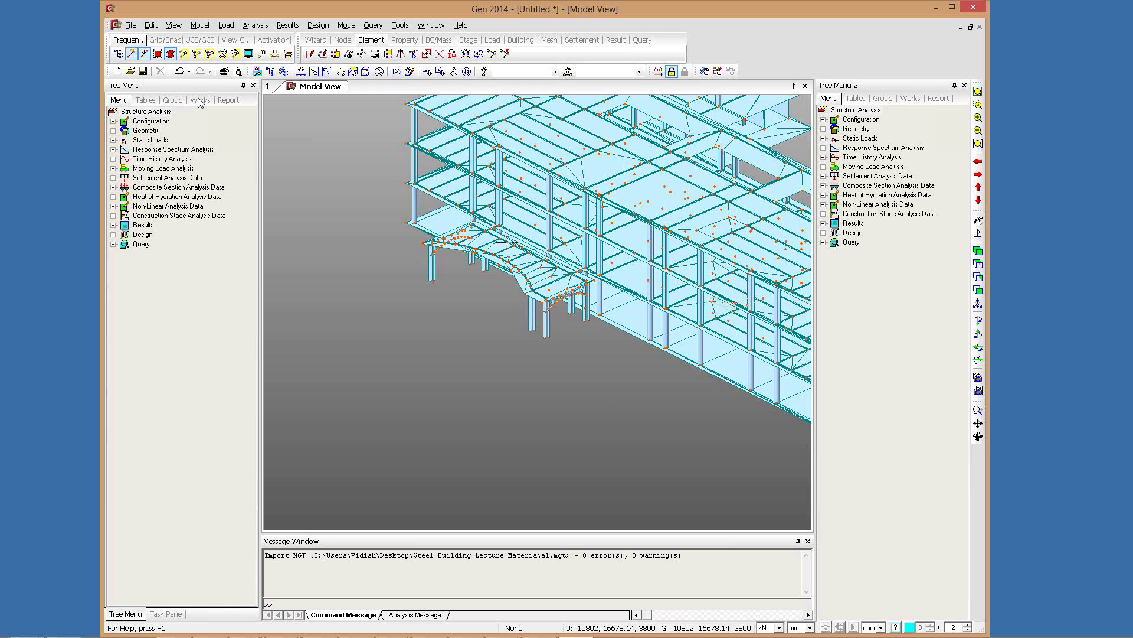
pyautogui.click(200, 100)
pyautogui.click(125, 177)
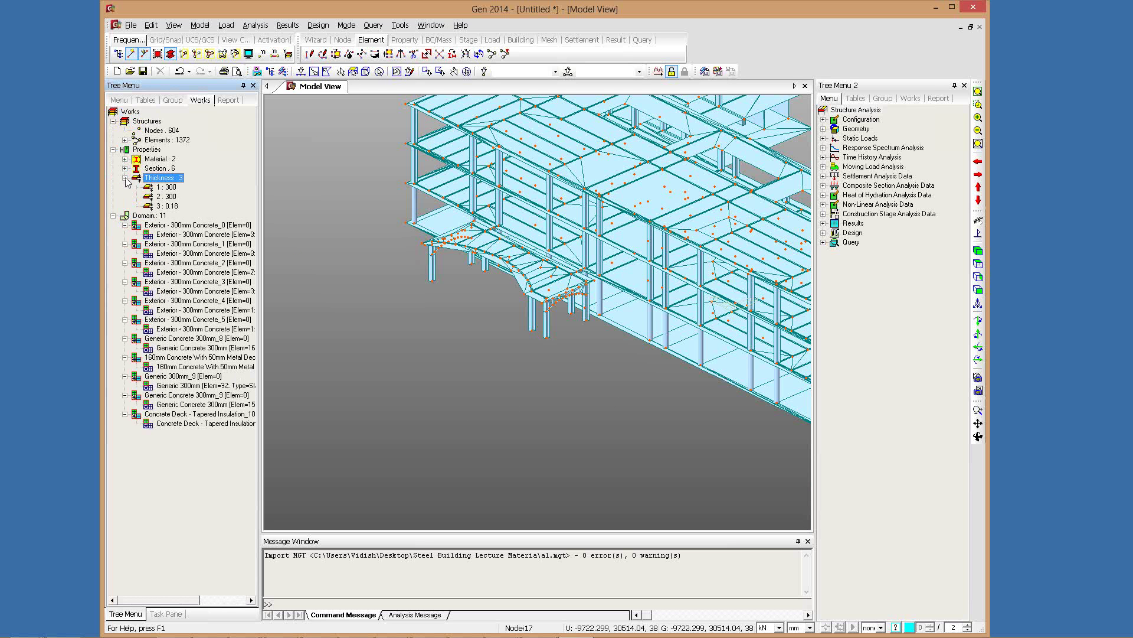
pyautogui.click(124, 178)
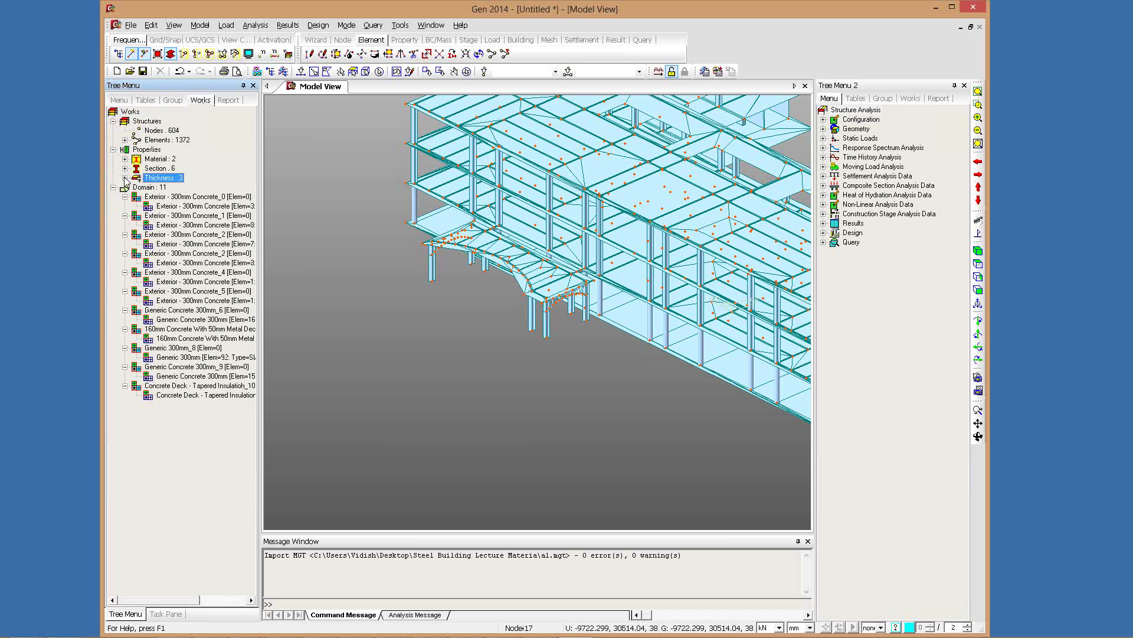
# Change the grade of the S355 steel material to S275 in the BS04(S) database
pyautogui.click(124, 177)
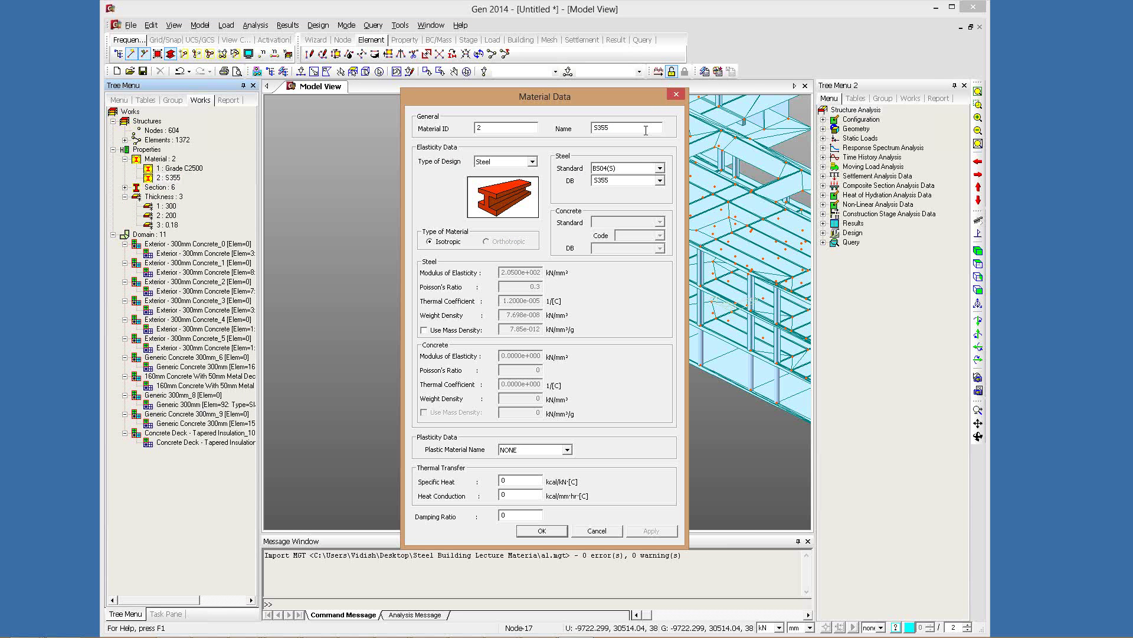
pyautogui.click(660, 180)
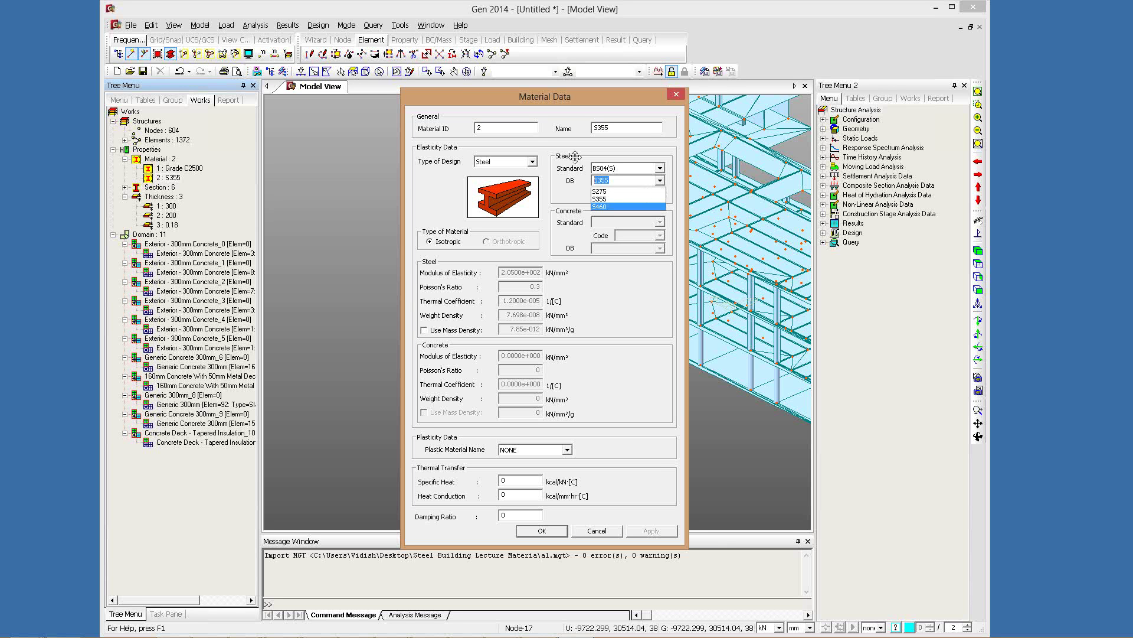
pyautogui.click(614, 191)
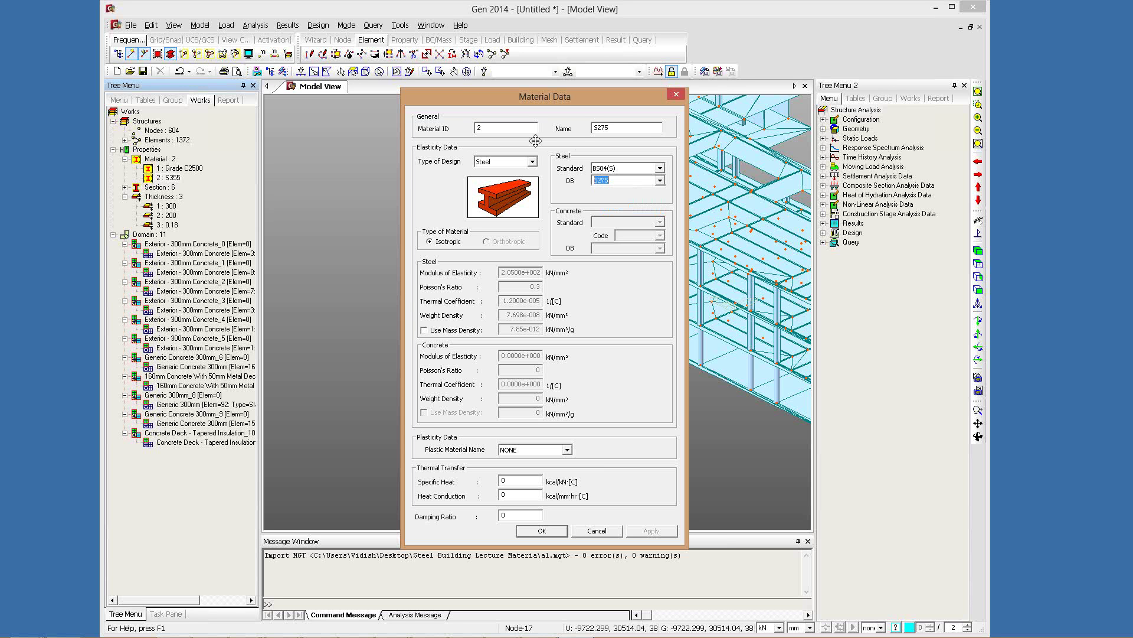
pyautogui.press('Return')
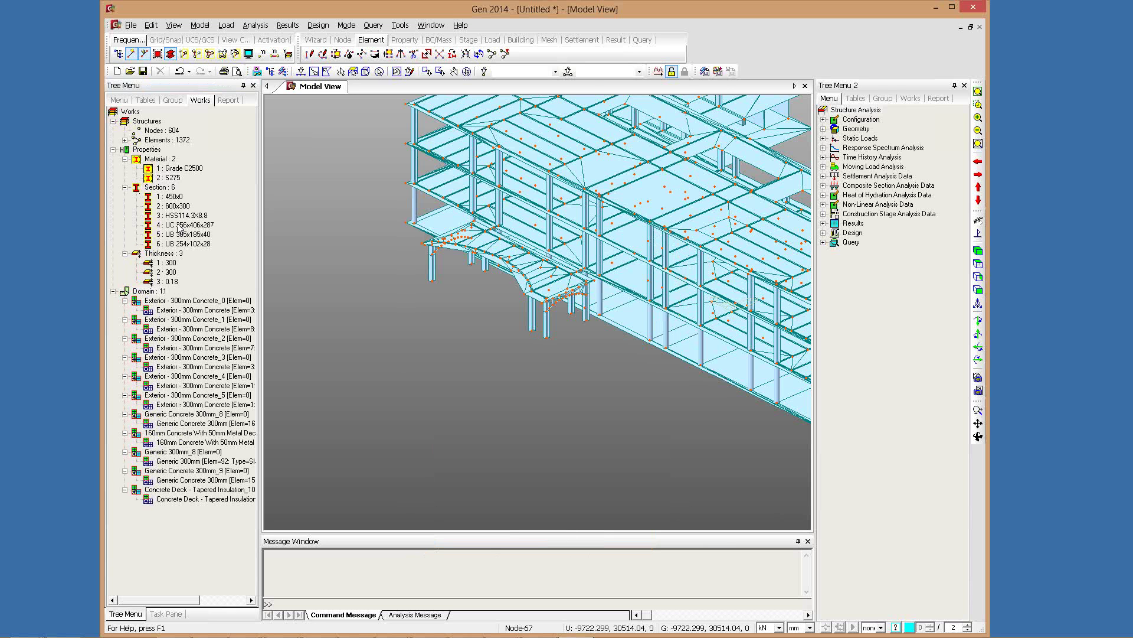
# Set both the height and the width of the 600x300 solid rectangle section to 400 mm
pyautogui.doubleClick(172, 205)
pyautogui.doubleClick(576, 320)
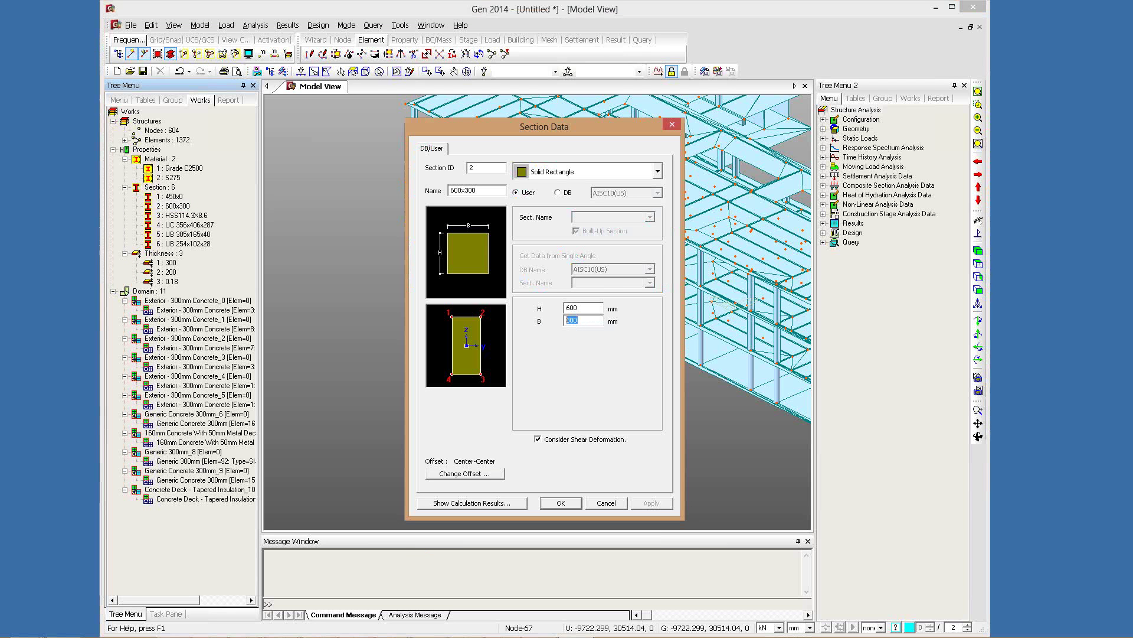
pyautogui.write('400')
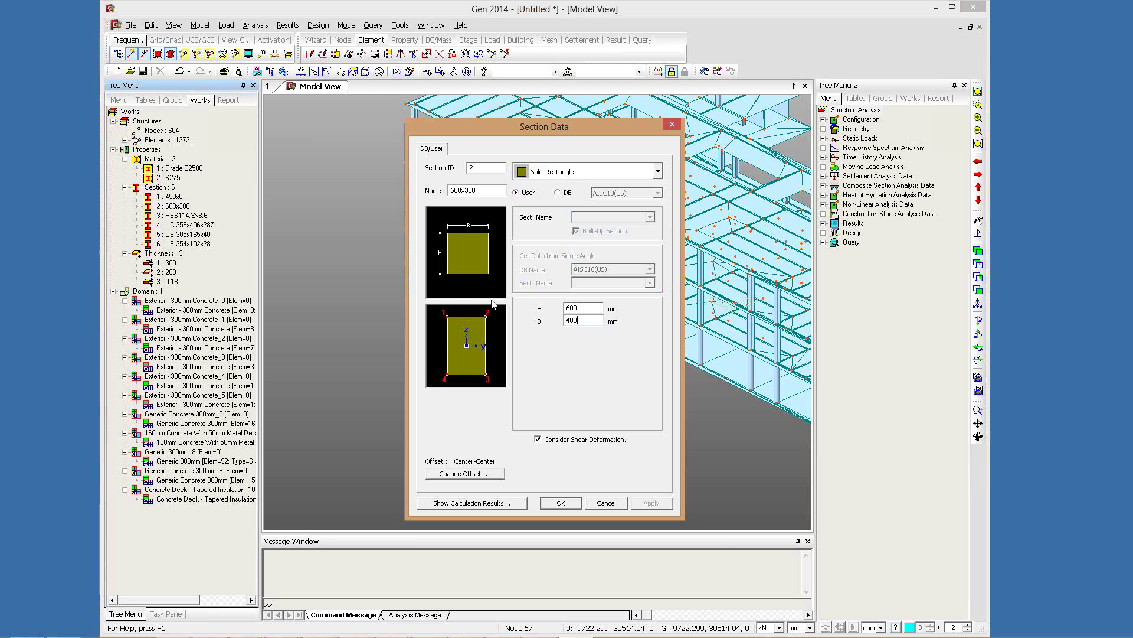
pyautogui.doubleClick(567, 308)
pyautogui.write('1')
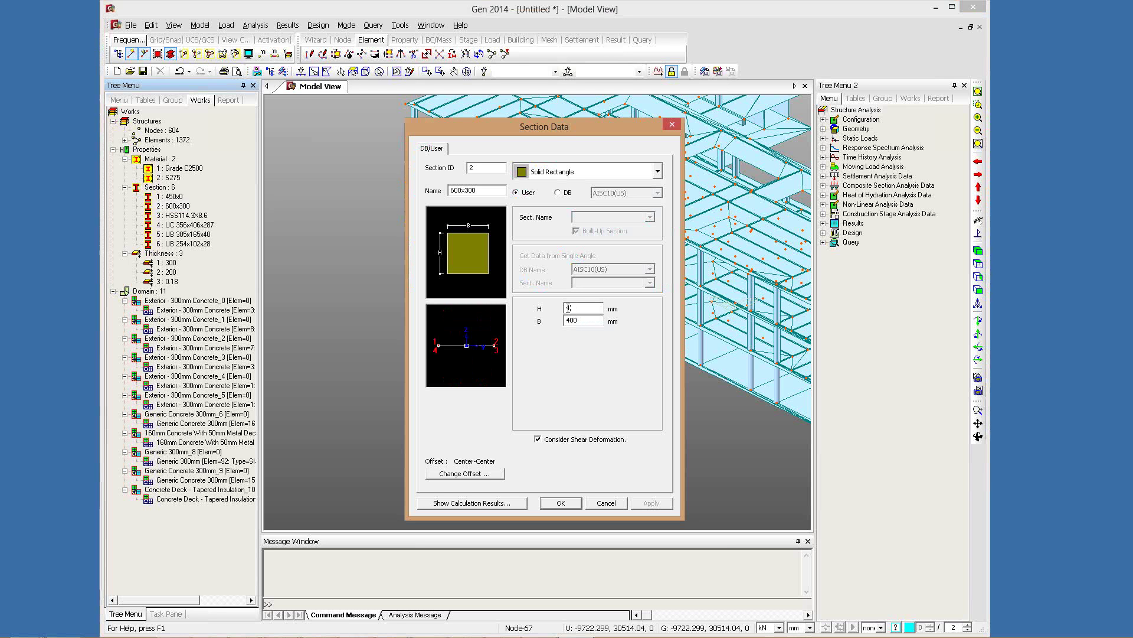
pyautogui.write('00')
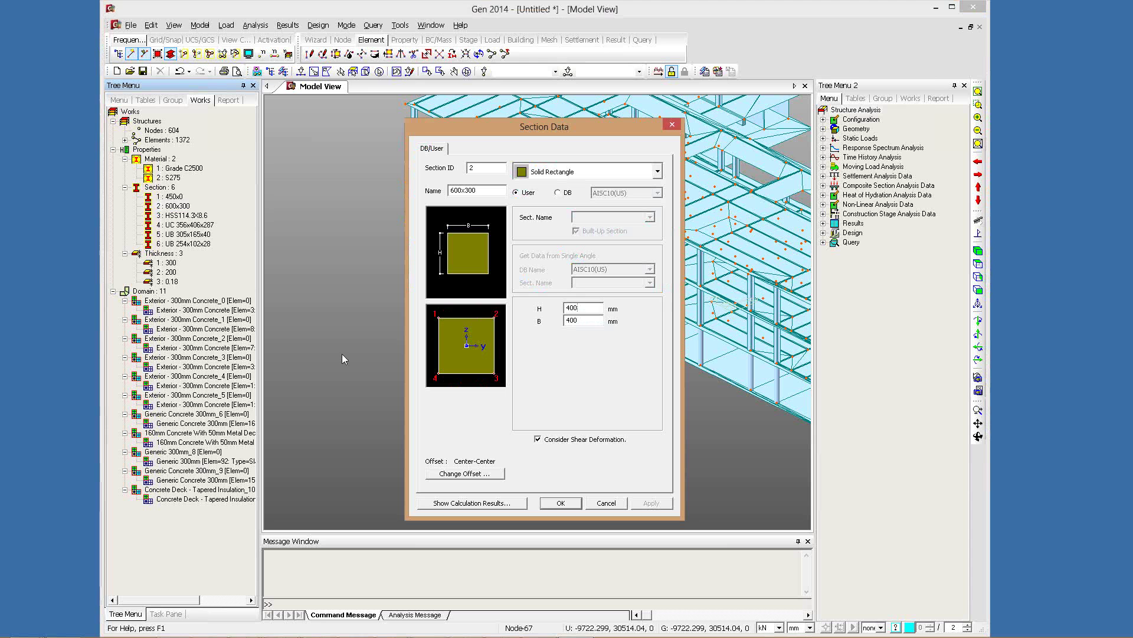
pyautogui.press('Return')
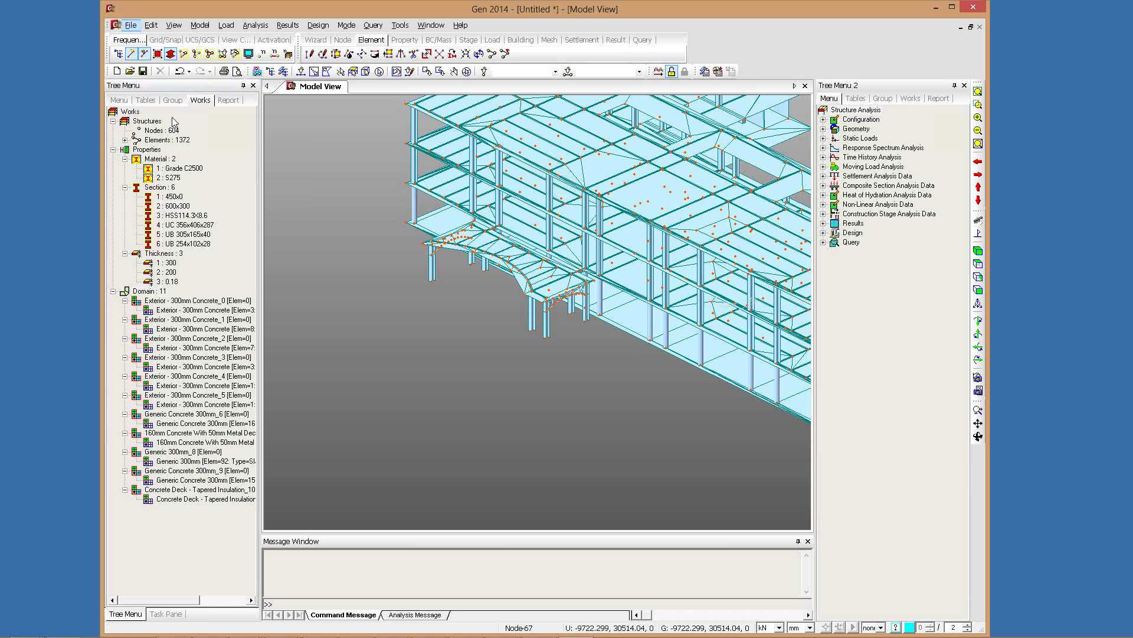
# Export the modified model as the MGT file a1, replacing the existing file
pyautogui.hotkey('alt', 'f')
pyautogui.press('a')
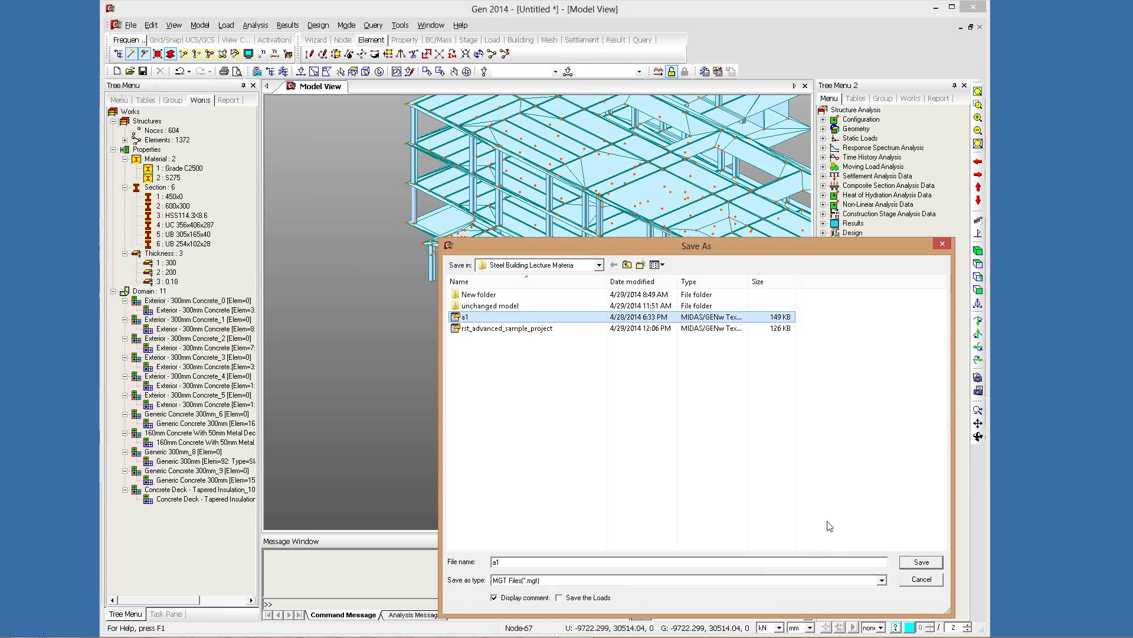
pyautogui.press('Return')
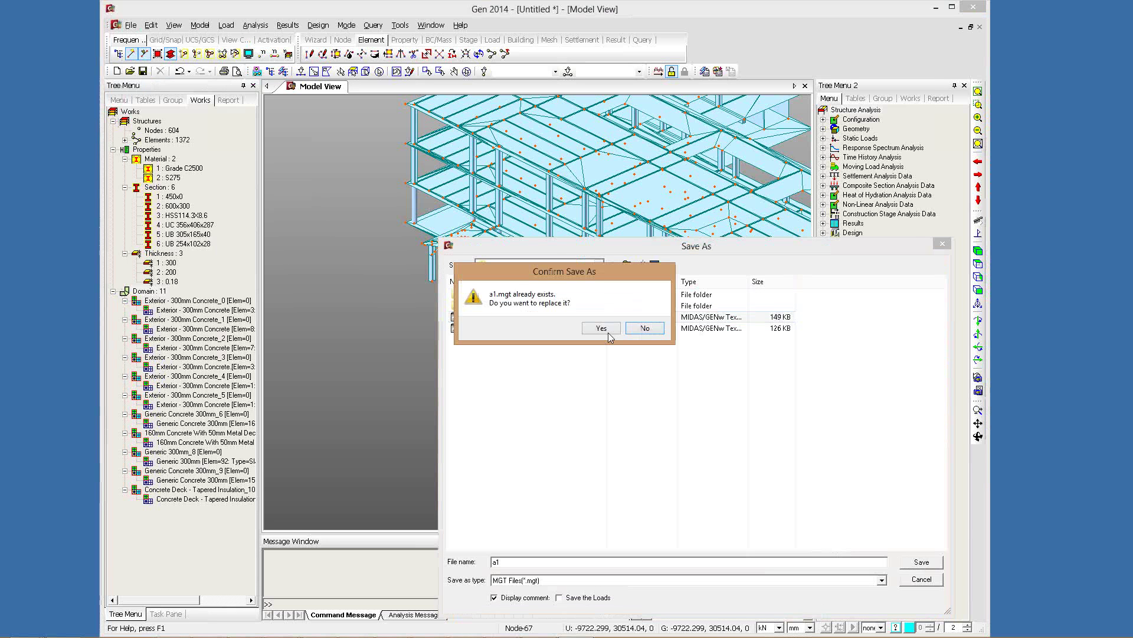
pyautogui.press('Return')
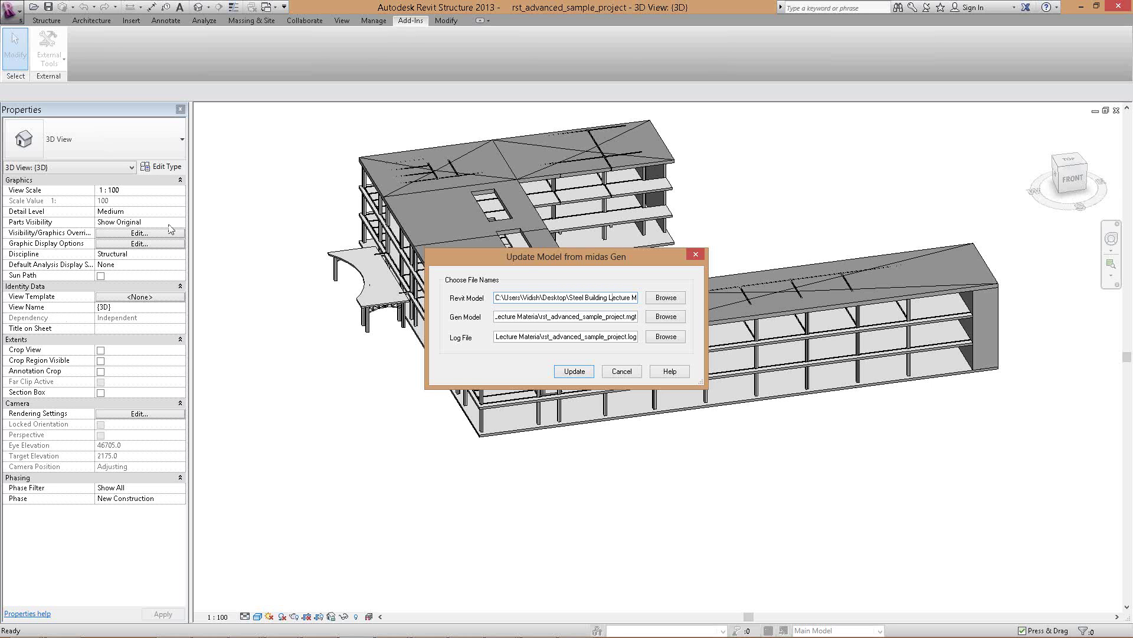
# Switch to Revit and review the Revit model, Gen model and log file names for updating the model from midas Gen
pyautogui.moveTo(523, 259); pyautogui.dragTo(256, 215)
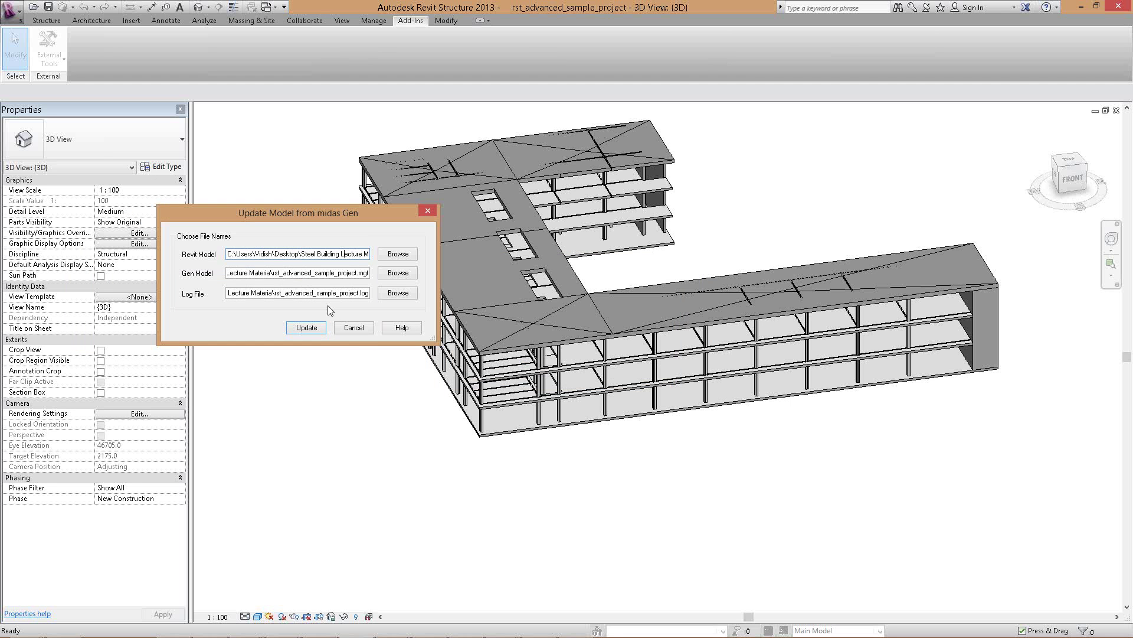
pyautogui.moveTo(246, 218); pyautogui.dragTo(235, 281)
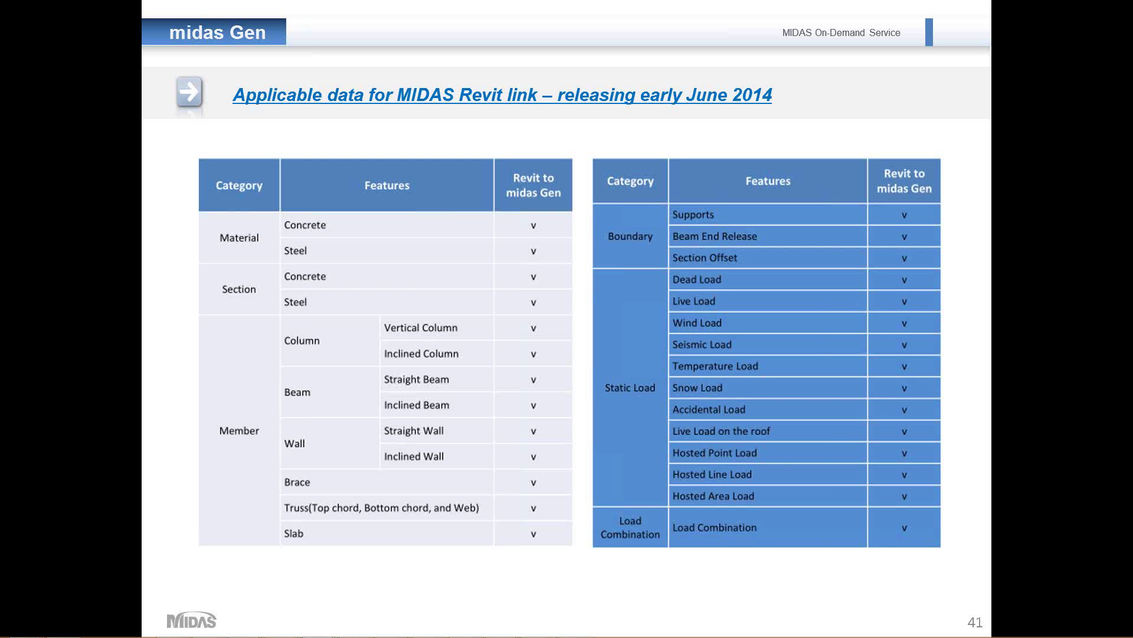
pyautogui.press('Right')
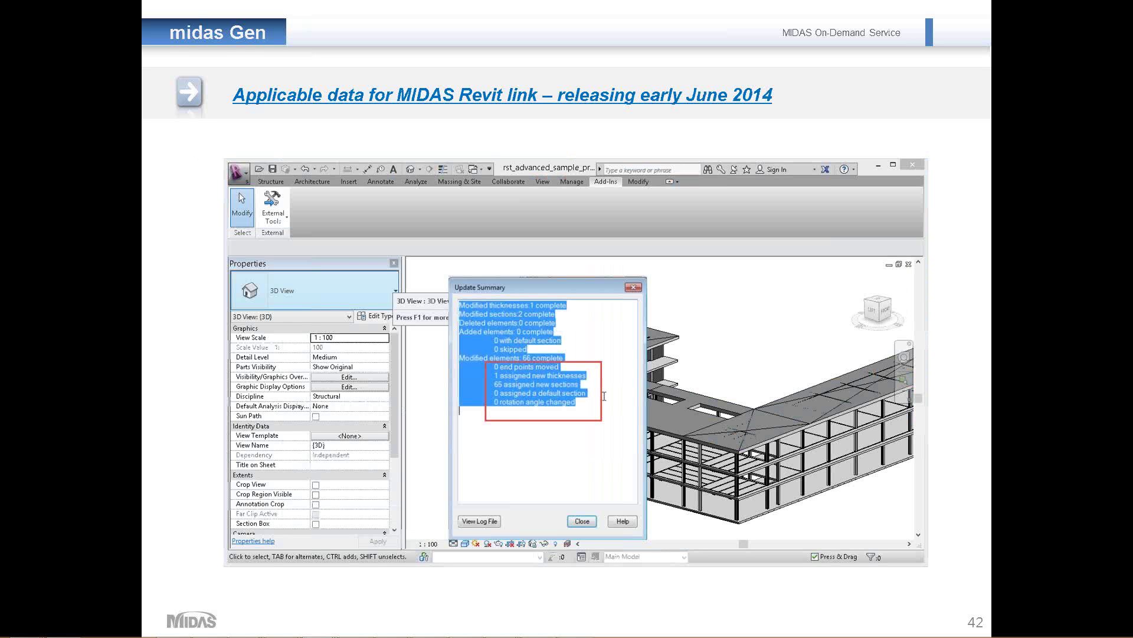